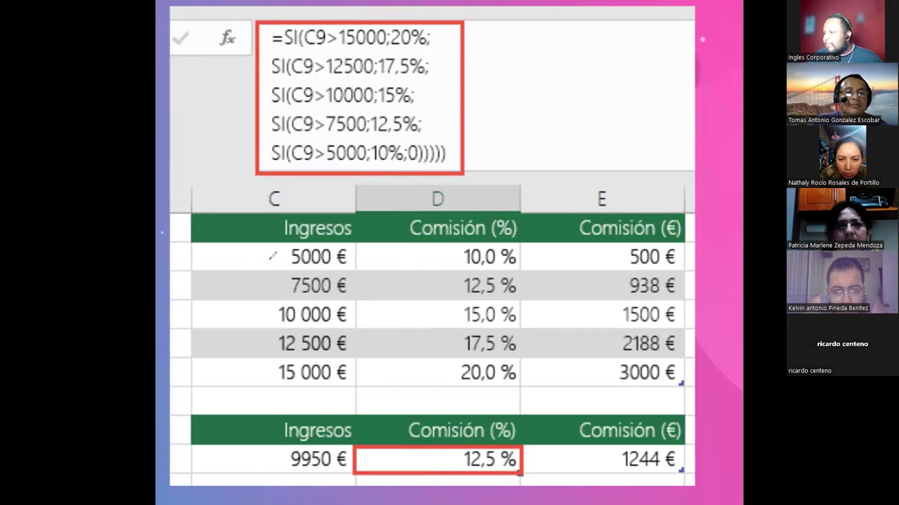
# Step: Underline the 5000 € row's values and the formula's 5000 condition, write 0 beside 10,0 %, and strike through 500 €
pyautogui.moveTo(275, 268); pyautogui.dragTo(372, 264)
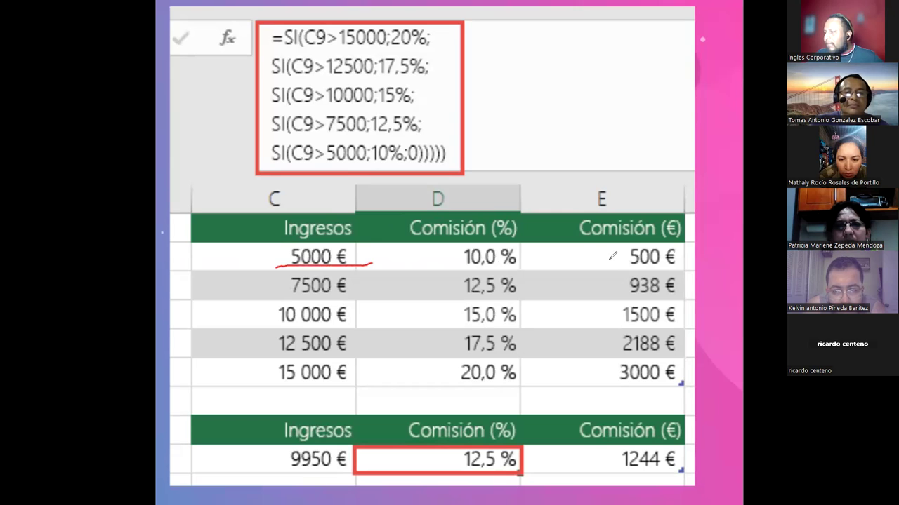
pyautogui.moveTo(612, 269); pyautogui.dragTo(679, 265)
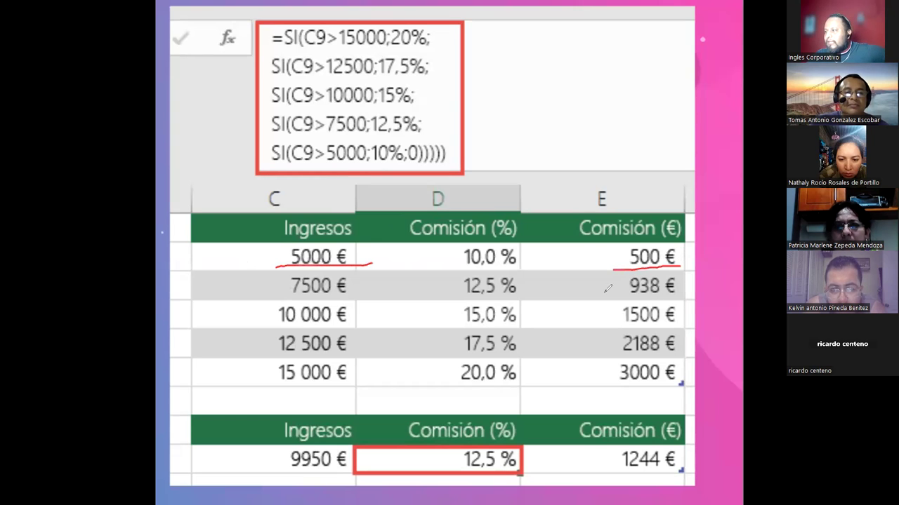
pyautogui.moveTo(448, 269); pyautogui.dragTo(536, 267)
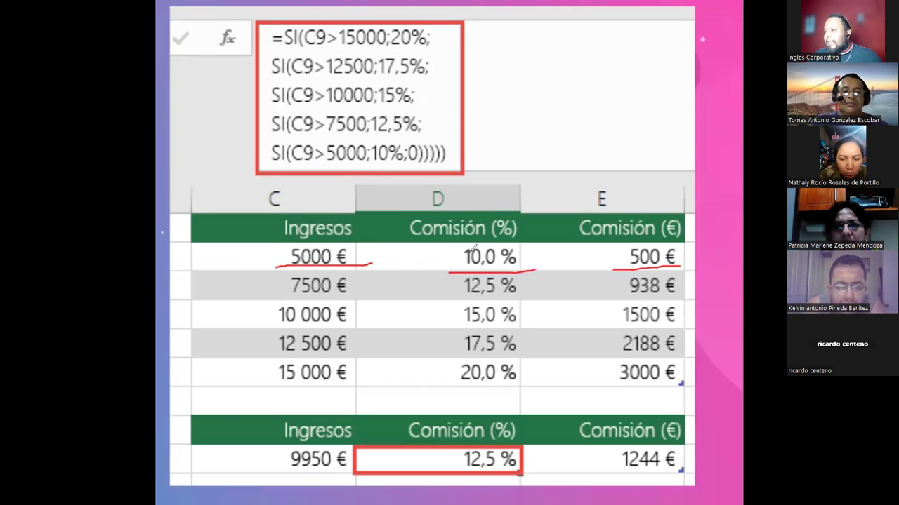
pyautogui.moveTo(430, 254)
pyautogui.mouseDown()
pyautogui.moveTo(445, 263)
pyautogui.moveTo(437, 246)
pyautogui.mouseUp()
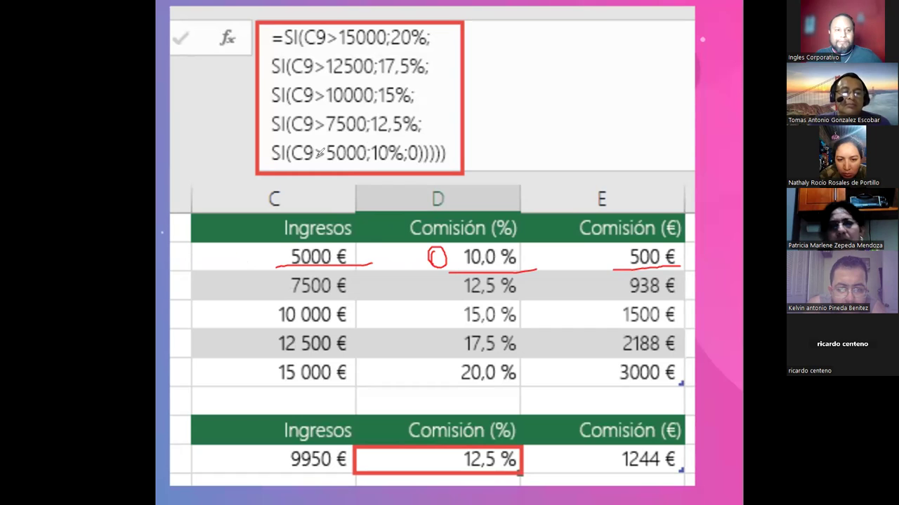
pyautogui.moveTo(325, 166); pyautogui.dragTo(368, 166)
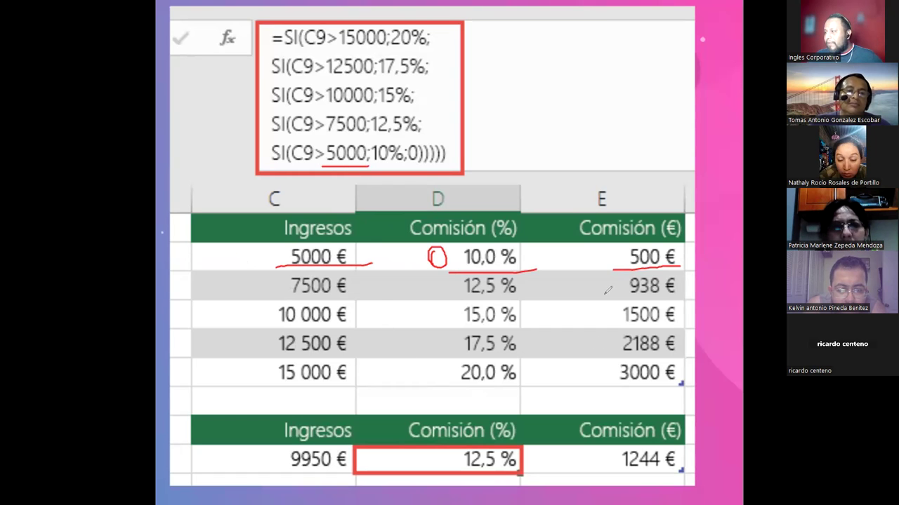
pyautogui.moveTo(427, 267); pyautogui.dragTo(449, 242)
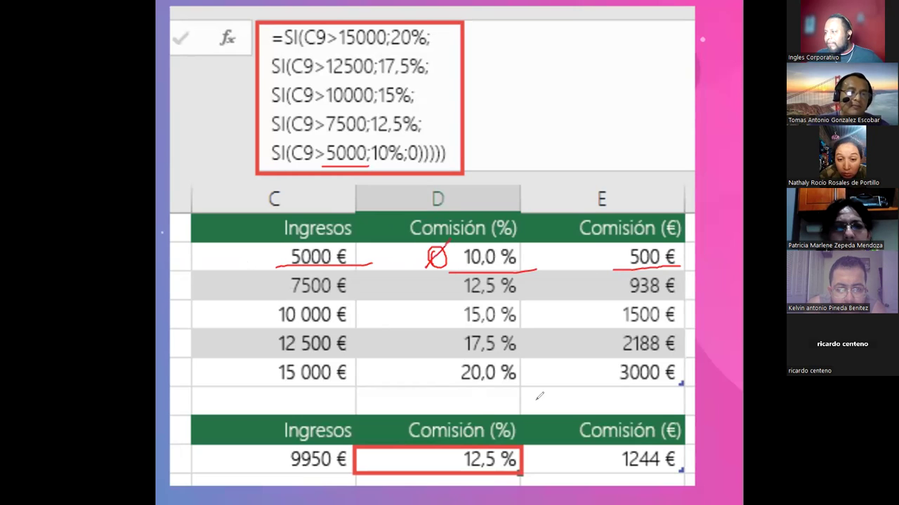
pyautogui.moveTo(603, 248); pyautogui.dragTo(671, 261)
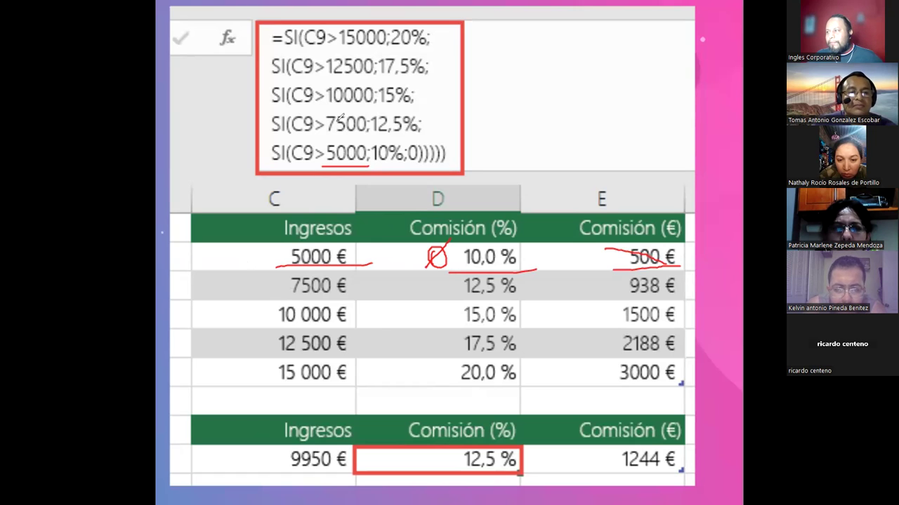
# Step: Handwrite 10% beside the 12,5 % commission and 12.5% beside the 15,0 % commission
pyautogui.moveTo(427, 284)
pyautogui.mouseDown()
pyautogui.moveTo(426, 301)
pyautogui.moveTo(438, 281)
pyautogui.moveTo(449, 281)
pyautogui.moveTo(445, 300)
pyautogui.mouseUp()
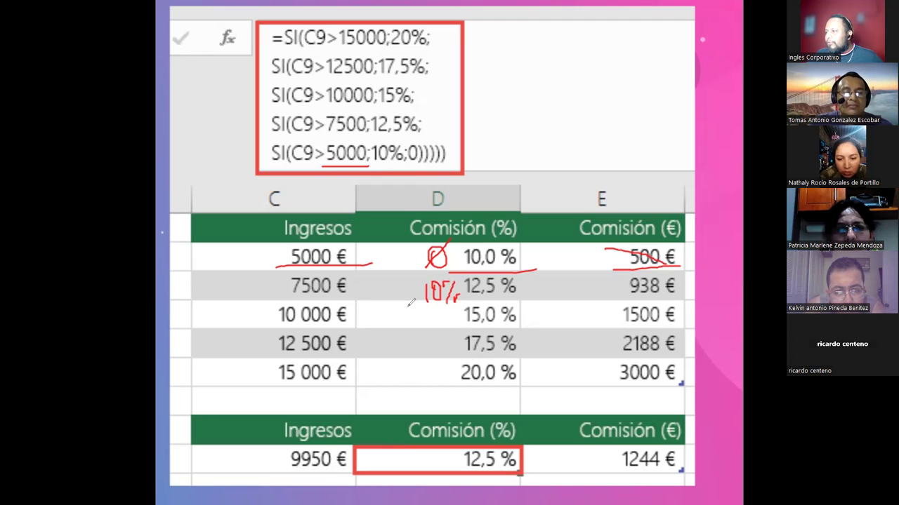
pyautogui.moveTo(407, 314)
pyautogui.mouseDown()
pyautogui.moveTo(405, 333)
pyautogui.moveTo(421, 315)
pyautogui.moveTo(425, 330)
pyautogui.mouseUp()
pyautogui.moveTo(453, 314)
pyautogui.mouseDown()
pyautogui.moveTo(450, 328)
pyautogui.moveTo(434, 335)
pyautogui.moveTo(456, 304)
pyautogui.moveTo(461, 321)
pyautogui.mouseUp()
pyautogui.click(430, 329)
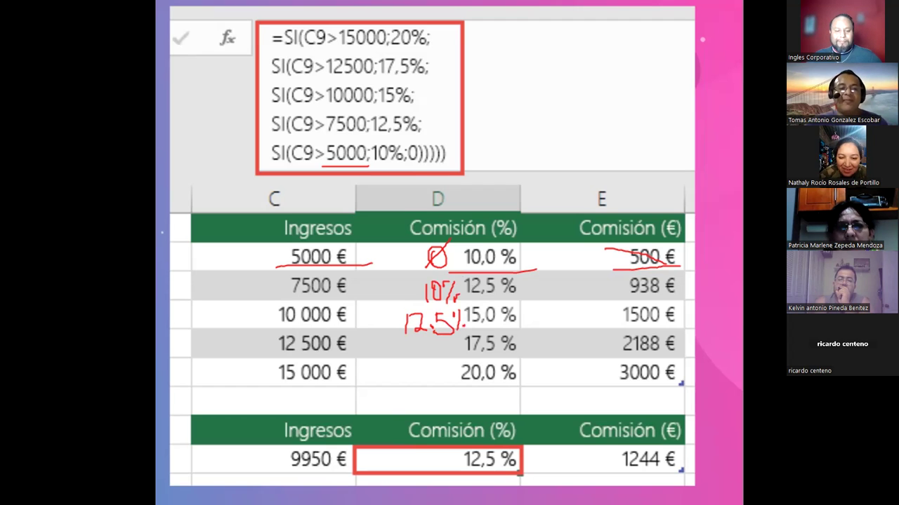
pyautogui.moveTo(432, 327); pyautogui.dragTo(464, 319)
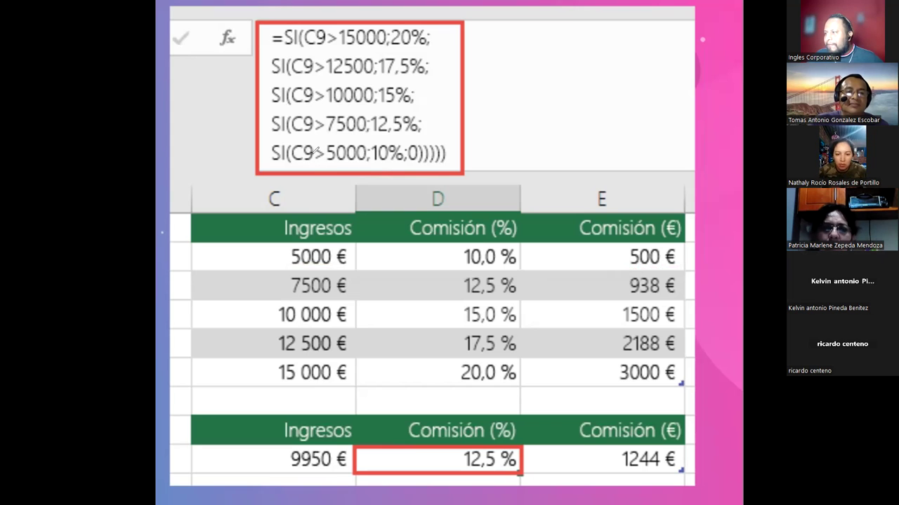
# Step: Mark up the formula's last condition with underlines, V and F, circle its 0, and strike through the 5000 € row's commission
pyautogui.moveTo(315, 162); pyautogui.dragTo(418, 170)
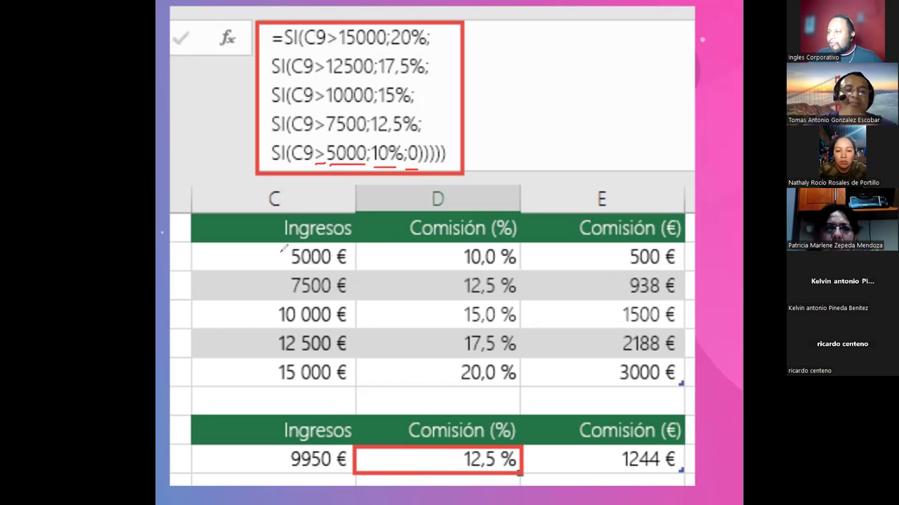
pyautogui.moveTo(283, 247)
pyautogui.mouseDown()
pyautogui.moveTo(282, 267)
pyautogui.moveTo(355, 270)
pyautogui.mouseUp()
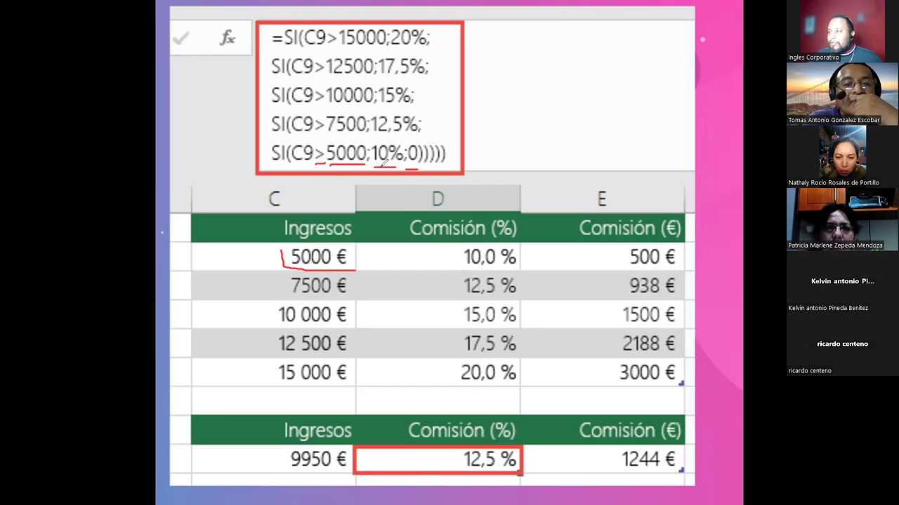
pyautogui.moveTo(379, 178)
pyautogui.mouseDown()
pyautogui.moveTo(384, 188)
pyautogui.moveTo(388, 176)
pyautogui.mouseUp()
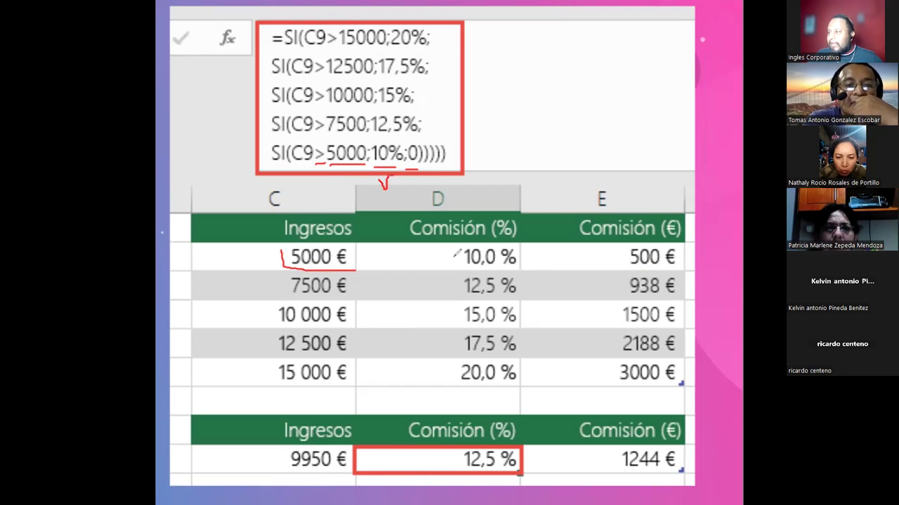
pyautogui.moveTo(458, 267); pyautogui.dragTo(509, 266)
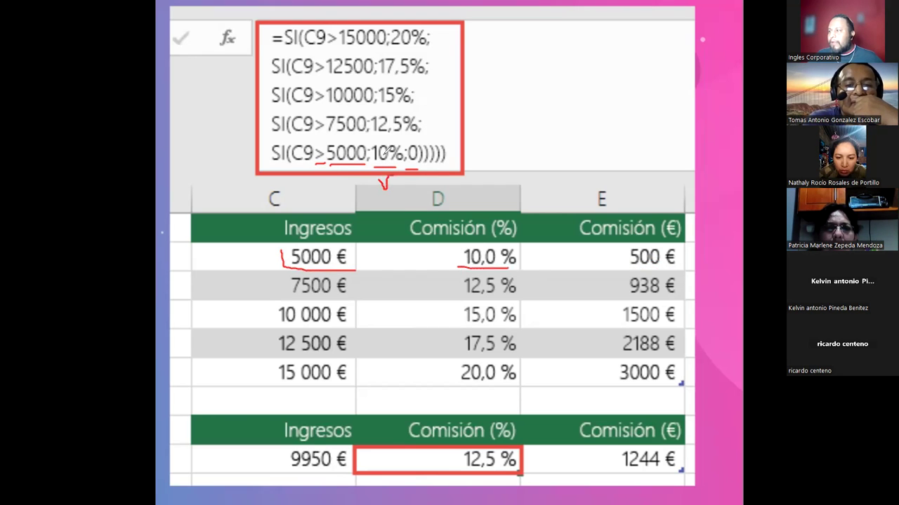
pyautogui.moveTo(328, 179)
pyautogui.mouseDown()
pyautogui.moveTo(328, 191)
pyautogui.moveTo(334, 179)
pyautogui.moveTo(336, 191)
pyautogui.mouseUp()
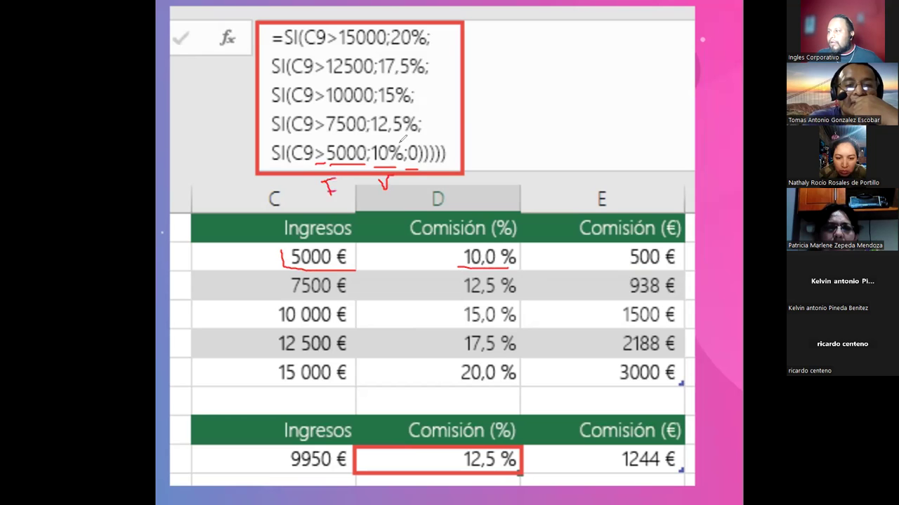
pyautogui.moveTo(404, 139)
pyautogui.mouseDown()
pyautogui.moveTo(407, 164)
pyautogui.moveTo(427, 151)
pyautogui.moveTo(410, 142)
pyautogui.mouseUp()
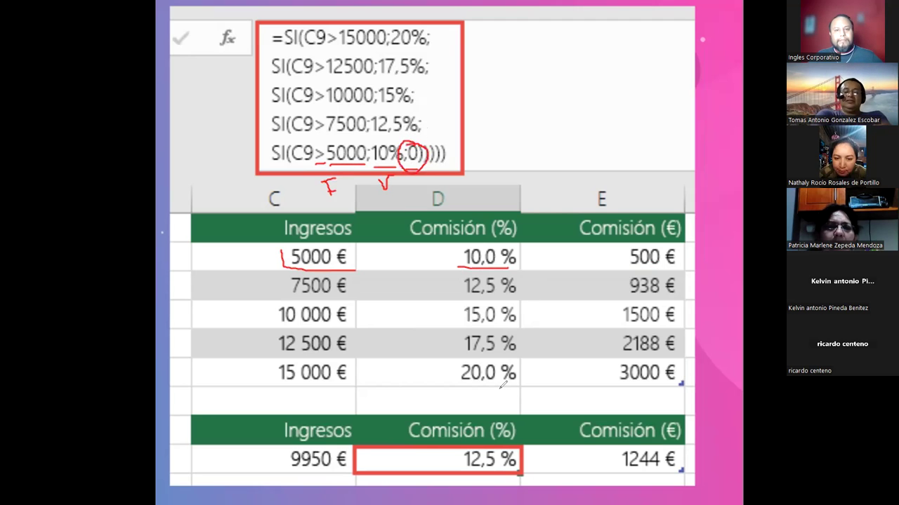
pyautogui.moveTo(443, 250); pyautogui.dragTo(680, 257)
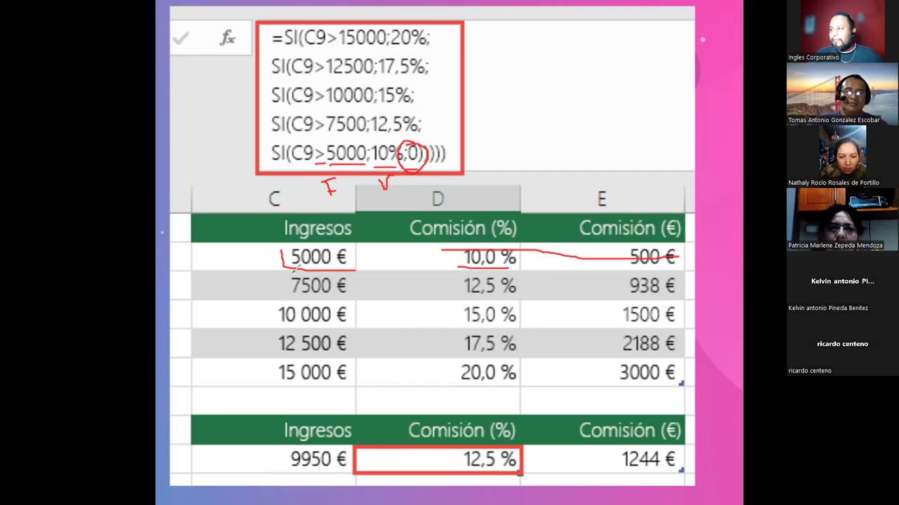
# Step: Underline 7500 €, strike through its 12,5 % commission, and handwrite 10% and 750 as the row's corrected values
pyautogui.moveTo(281, 278)
pyautogui.mouseDown()
pyautogui.moveTo(289, 293)
pyautogui.moveTo(360, 303)
pyautogui.mouseUp()
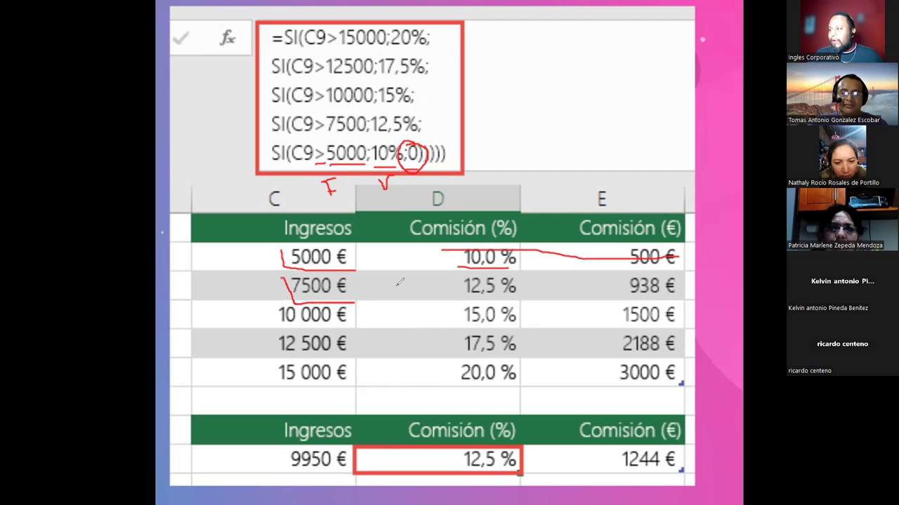
pyautogui.moveTo(446, 304); pyautogui.dragTo(512, 300)
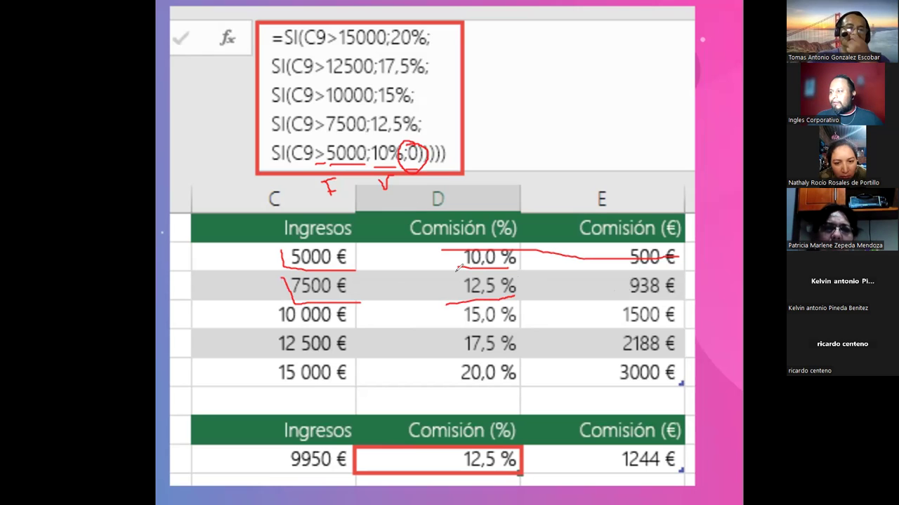
pyautogui.moveTo(461, 282); pyautogui.dragTo(514, 288)
pyautogui.moveTo(399, 283)
pyautogui.mouseDown()
pyautogui.moveTo(399, 302)
pyautogui.moveTo(419, 304)
pyautogui.moveTo(405, 284)
pyautogui.mouseUp()
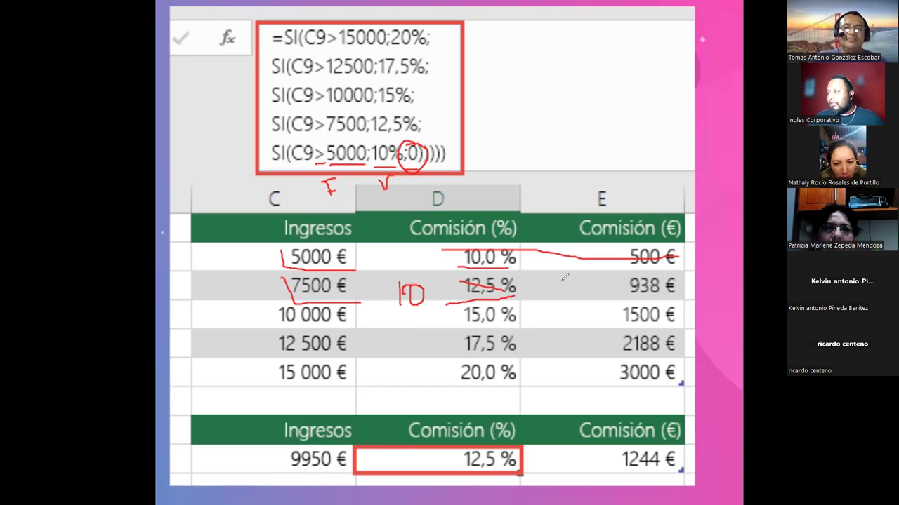
pyautogui.moveTo(562, 279)
pyautogui.mouseDown()
pyautogui.moveTo(570, 299)
pyautogui.moveTo(588, 291)
pyautogui.moveTo(580, 301)
pyautogui.moveTo(594, 283)
pyautogui.moveTo(600, 302)
pyautogui.moveTo(607, 284)
pyautogui.mouseUp()
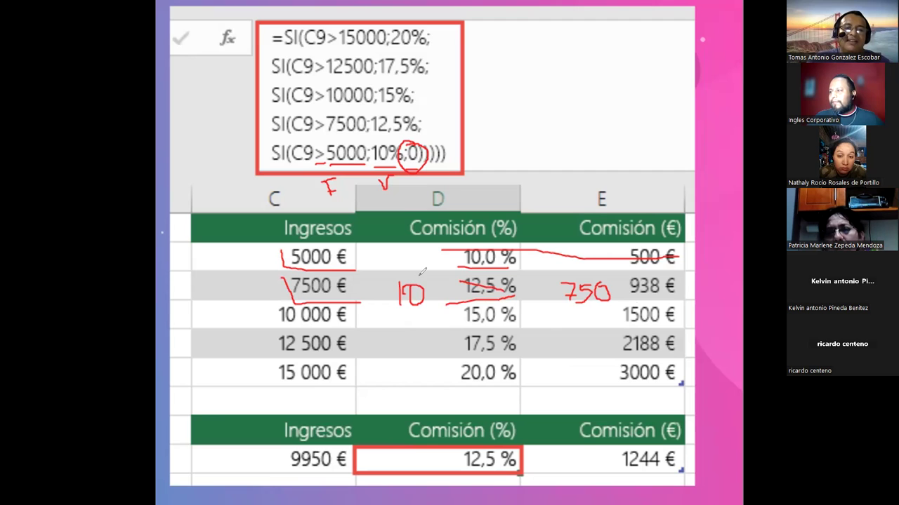
pyautogui.moveTo(433, 284)
pyautogui.mouseDown()
pyautogui.moveTo(435, 292)
pyautogui.moveTo(444, 281)
pyautogui.moveTo(442, 298)
pyautogui.mouseUp()
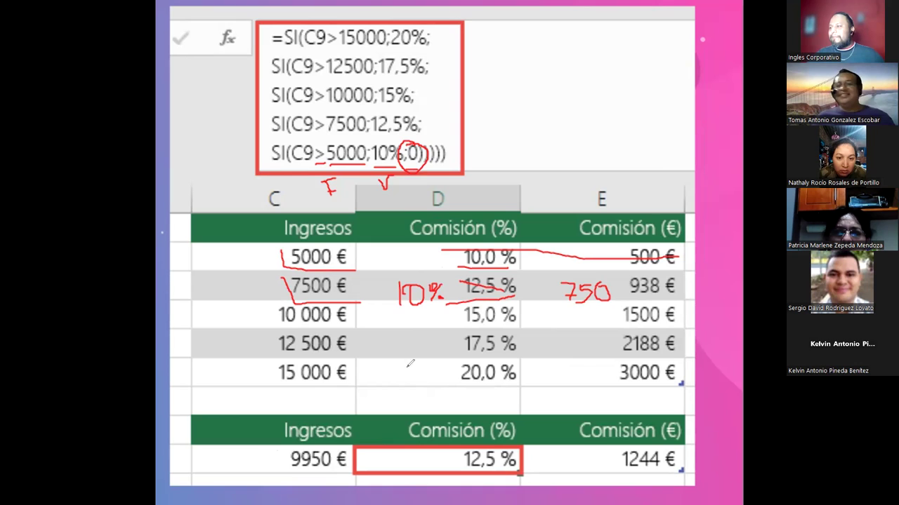
# Step: Mark the 10 000 € income and cross out the commission percentages from 12,5 % to 20,0 %
pyautogui.moveTo(262, 307)
pyautogui.mouseDown()
pyautogui.moveTo(272, 332)
pyautogui.moveTo(356, 327)
pyautogui.mouseUp()
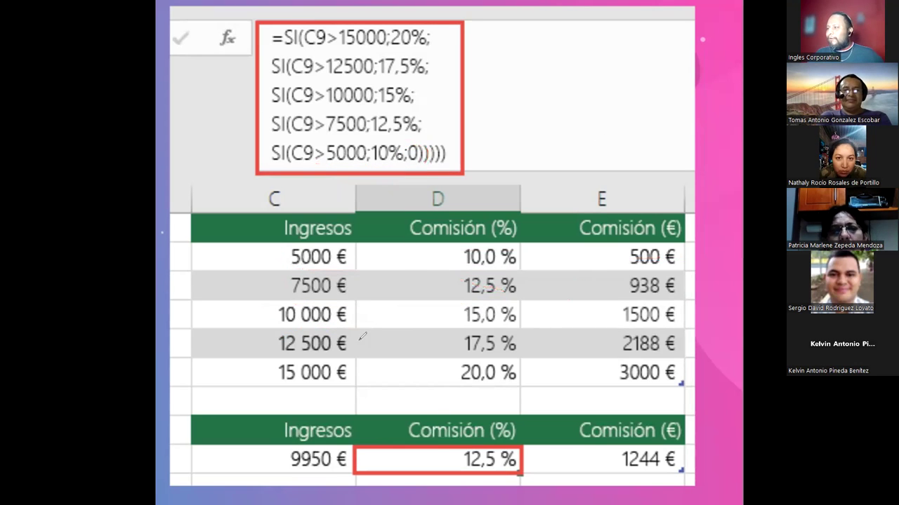
pyautogui.moveTo(462, 279); pyautogui.dragTo(514, 380)
pyautogui.moveTo(515, 280); pyautogui.dragTo(477, 379)
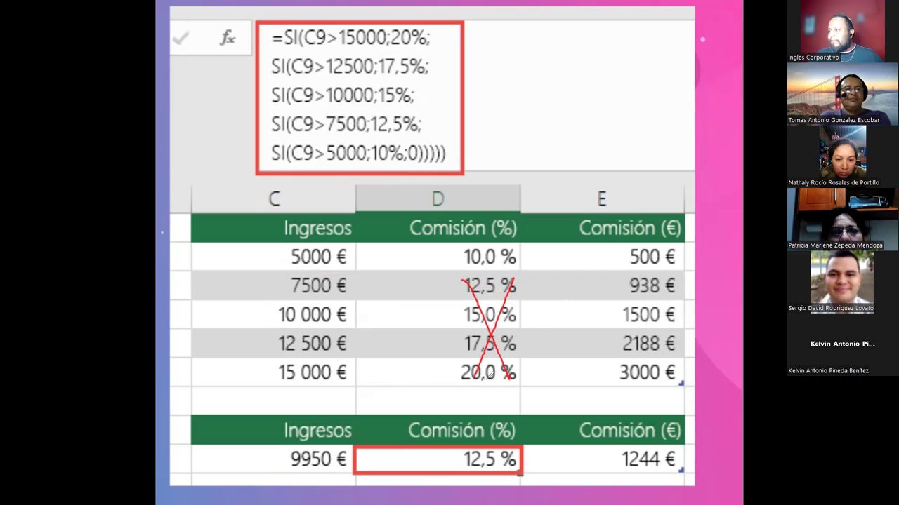
pyautogui.moveTo(451, 372)
pyautogui.mouseDown()
pyautogui.moveTo(470, 398)
pyautogui.moveTo(514, 383)
pyautogui.mouseUp()
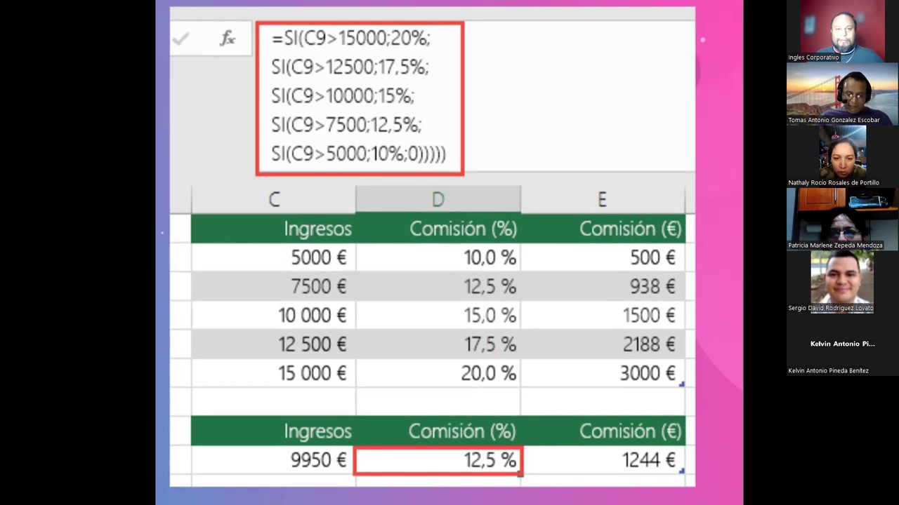
# Step: Close the enlarged commission example, advance to the Demostración slide, and switch to the Semana1_V1 workbook in Excel
pyautogui.click(617, 400)
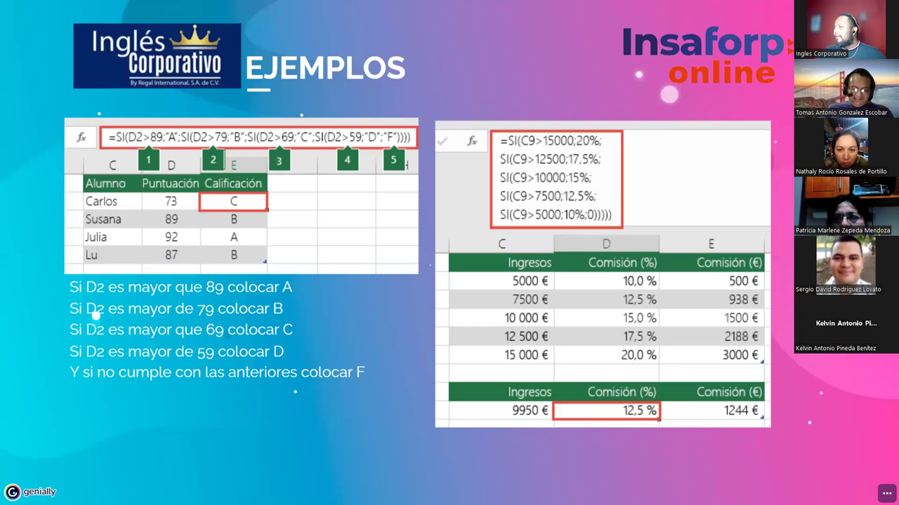
pyautogui.press('Right')
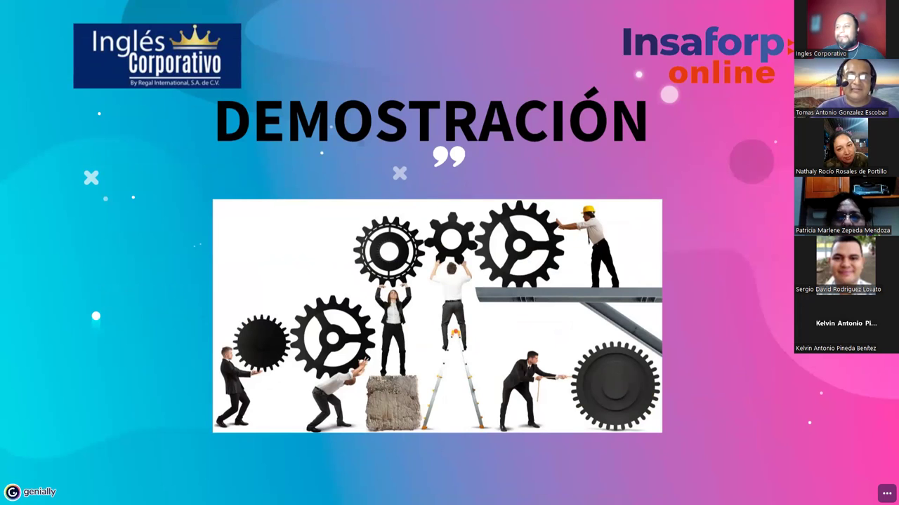
pyautogui.hotkey('alt', 'Tab')
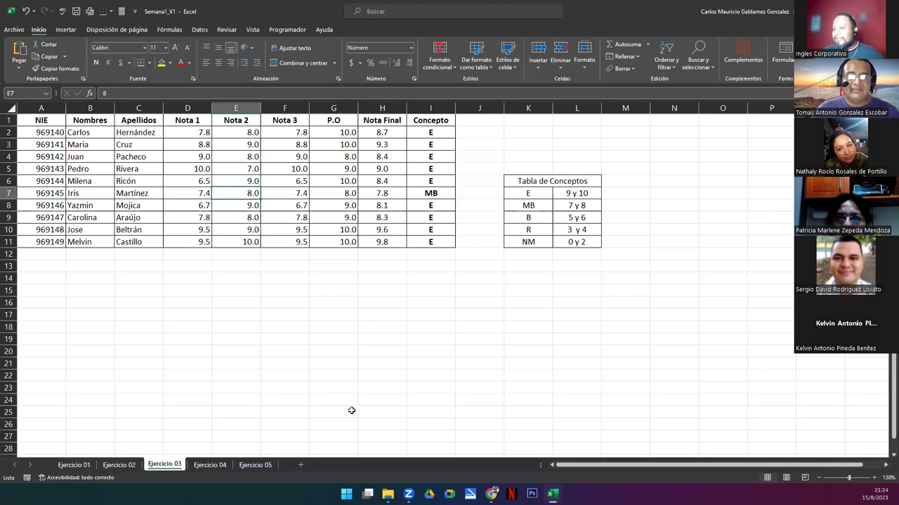
# Step: Add a new sheet after Ejercicio 03 and paste the copied Ejemplos slide image, shifted about one column from the sheet's edge
pyautogui.click(300, 465)
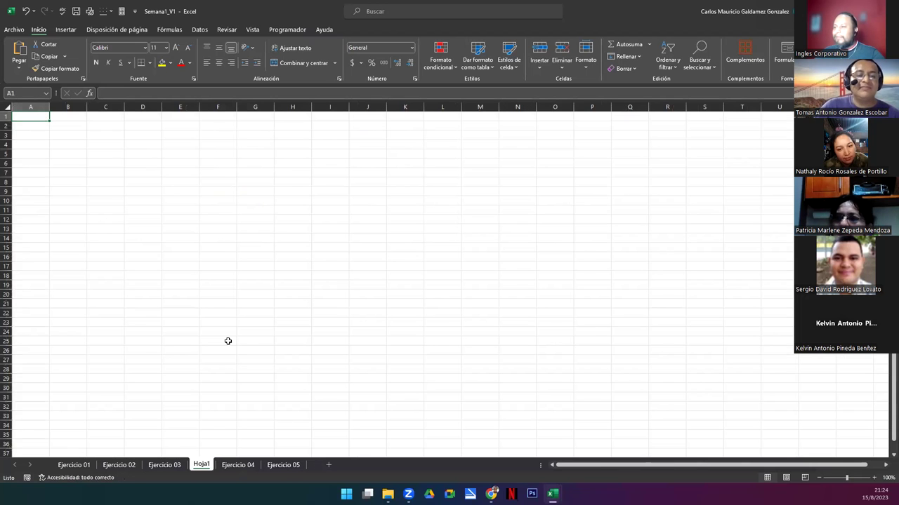
pyautogui.hotkey('ctrl', 'v')
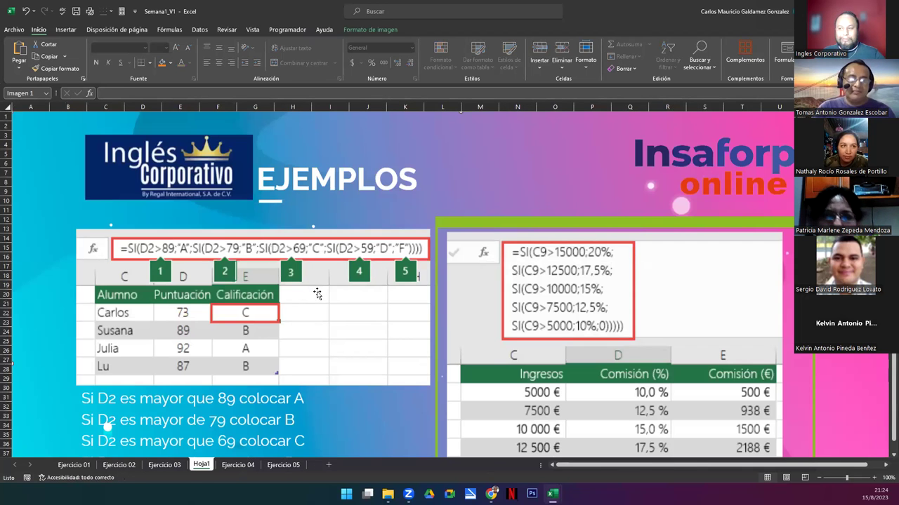
pyautogui.moveTo(317, 293); pyautogui.dragTo(351, 294)
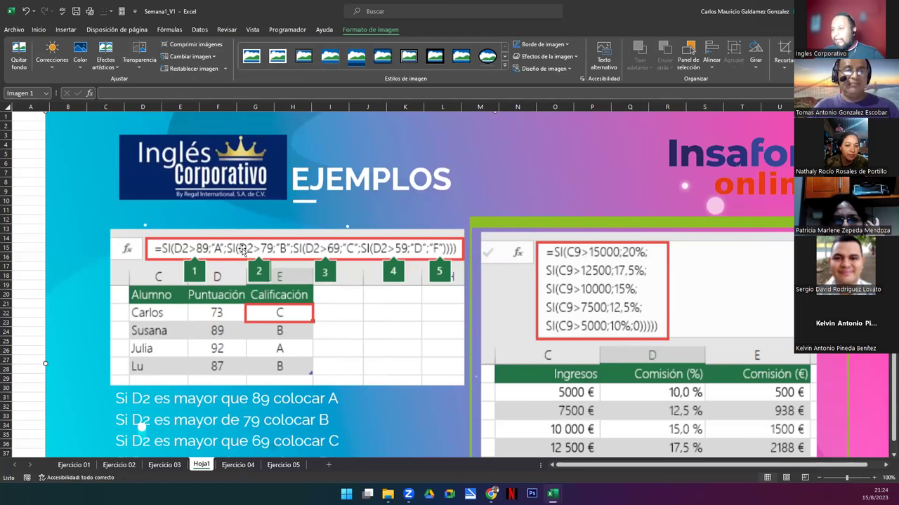
# Step: Capture the grades example from the slide image, paste it at cell A1, and align the slide image with the sheet's edge
pyautogui.press('super+shift+s')
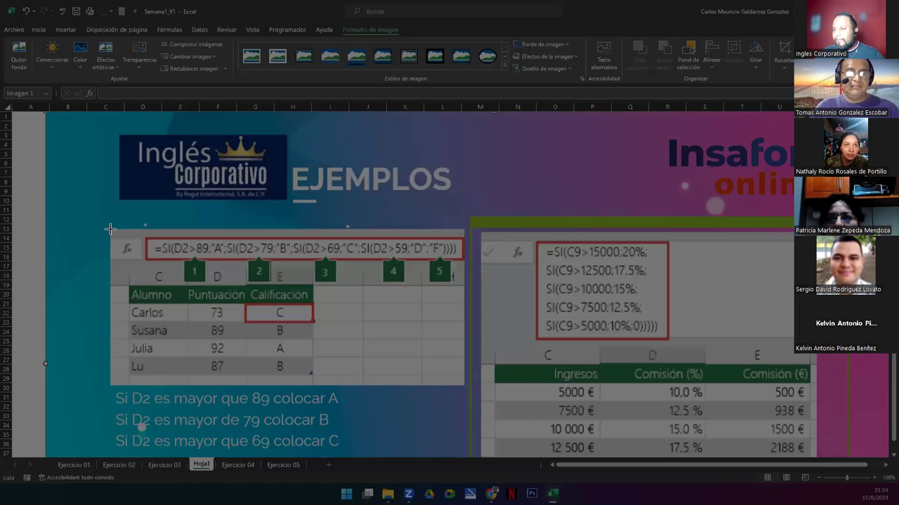
pyautogui.moveTo(110, 229); pyautogui.dragTo(464, 385)
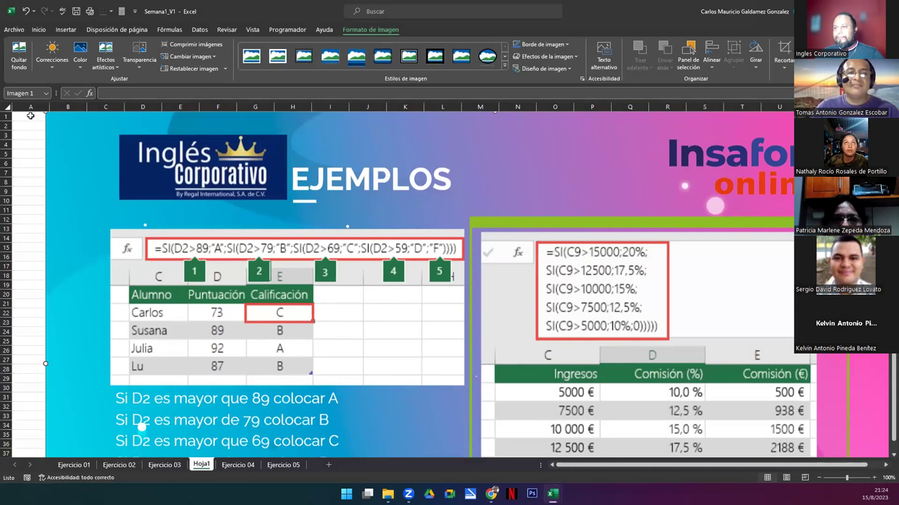
pyautogui.click(30, 115)
pyautogui.hotkey('ctrl', 'v')
pyautogui.moveTo(550, 326); pyautogui.dragTo(516, 326)
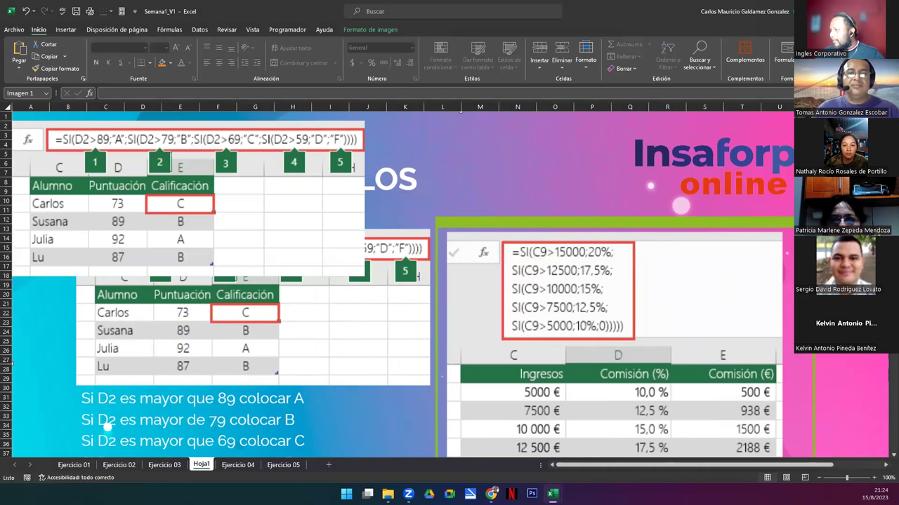
pyautogui.scroll(-4, 449, 281)
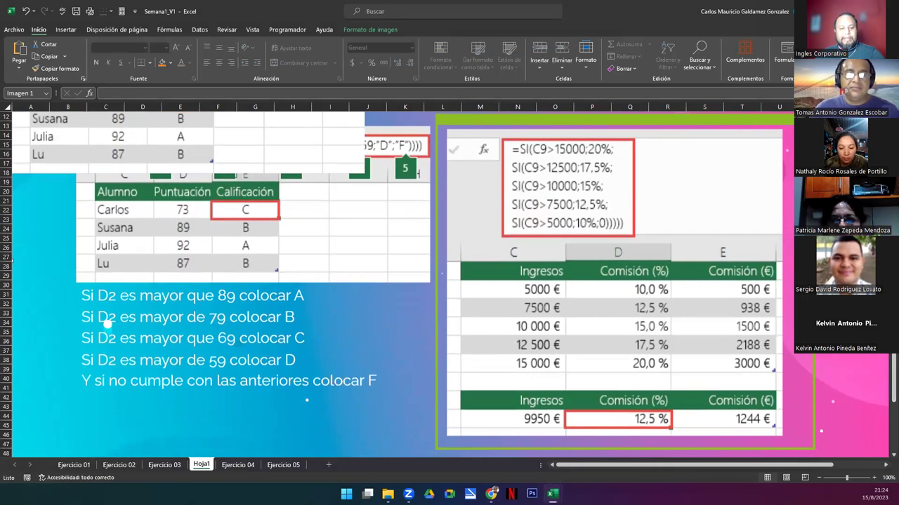
# Step: Capture the commission example from the slide image, delete the slide image, and paste the capture into the sheet
pyautogui.press('super+shift+s')
pyautogui.moveTo(447, 130); pyautogui.dragTo(782, 437)
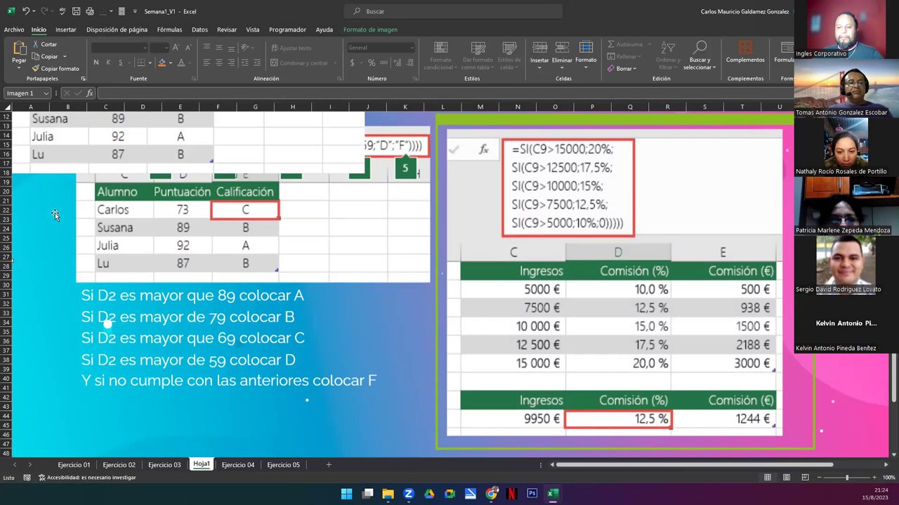
pyautogui.press('Delete')
pyautogui.hotkey('ctrl', 'v')
# Step: Arrange the grades and commission captures one above the other from about column N, leaving the first columns free
pyautogui.moveTo(164, 215); pyautogui.dragTo(675, 238)
pyautogui.moveTo(291, 174); pyautogui.dragTo(636, 237)
pyautogui.moveTo(456, 280); pyautogui.dragTo(595, 215)
pyautogui.moveTo(682, 219); pyautogui.dragTo(686, 384)
pyautogui.click(29, 127)
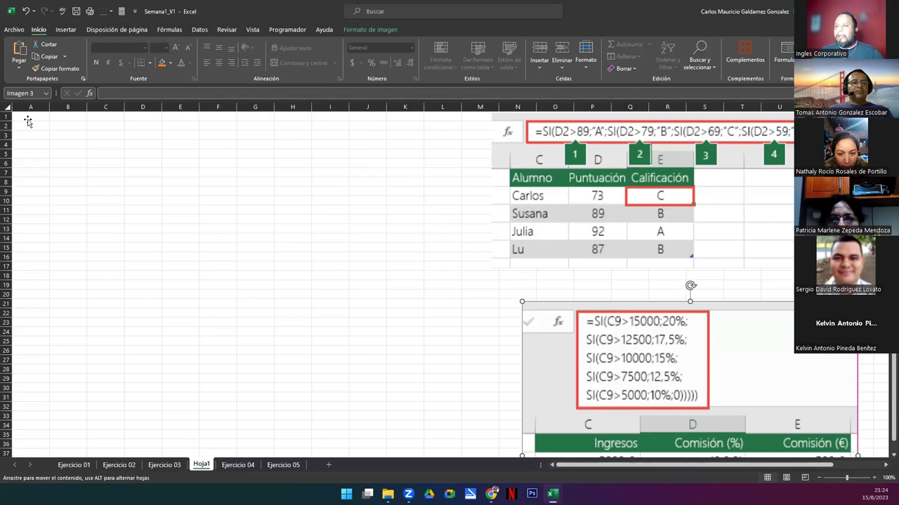
# Step: Move the Hoja1 sheet after Ejercicio 05 and rename it Sesión 2
pyautogui.moveTo(228, 470); pyautogui.dragTo(327, 467)
pyautogui.doubleClick(299, 467)
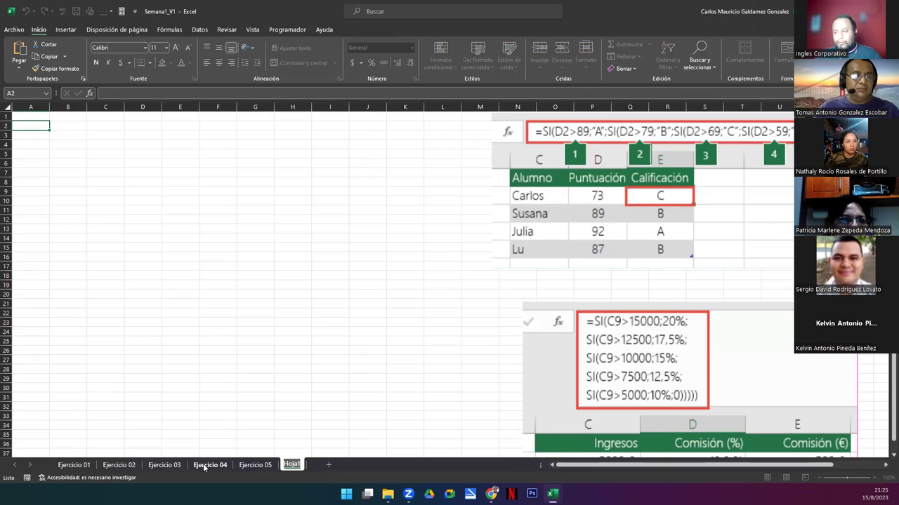
pyautogui.write('Sesión 2')
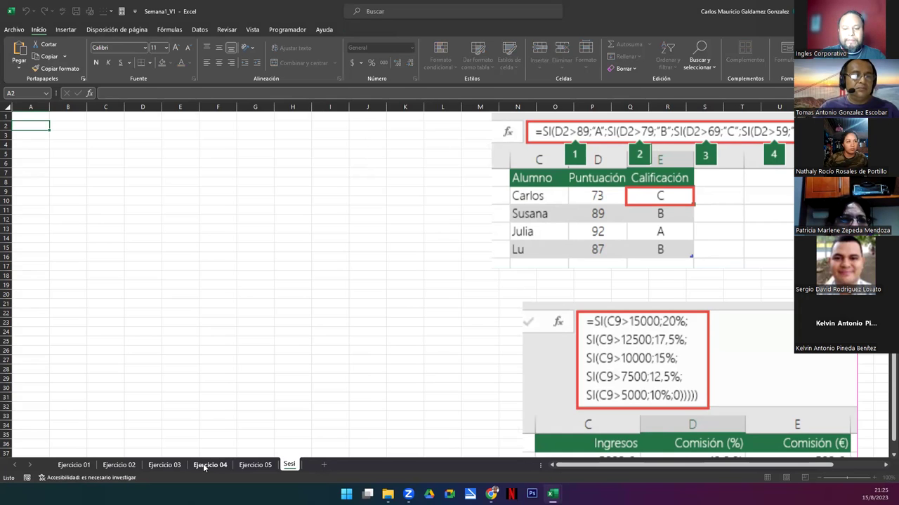
pyautogui.press('Return')
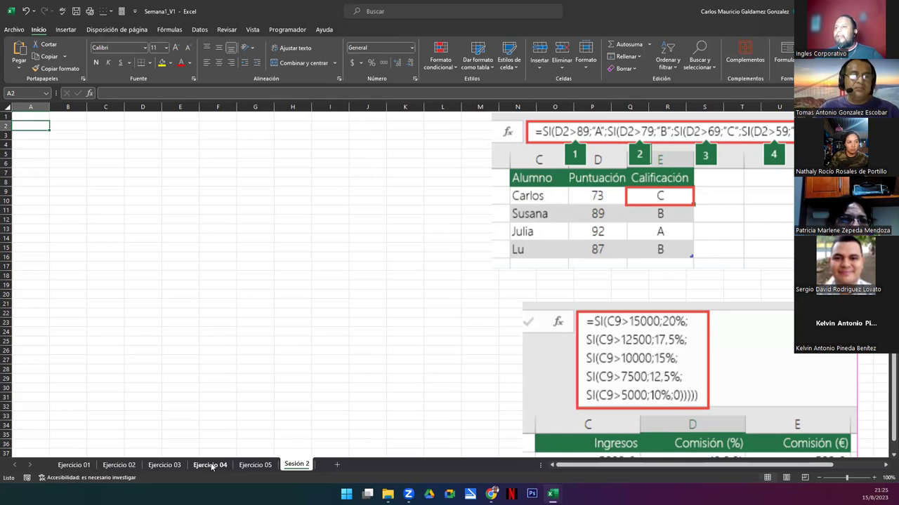
# Step: Enter the grades table headings: Alumno in A1 and Puntuación Calificación in B1
pyautogui.click(32, 117)
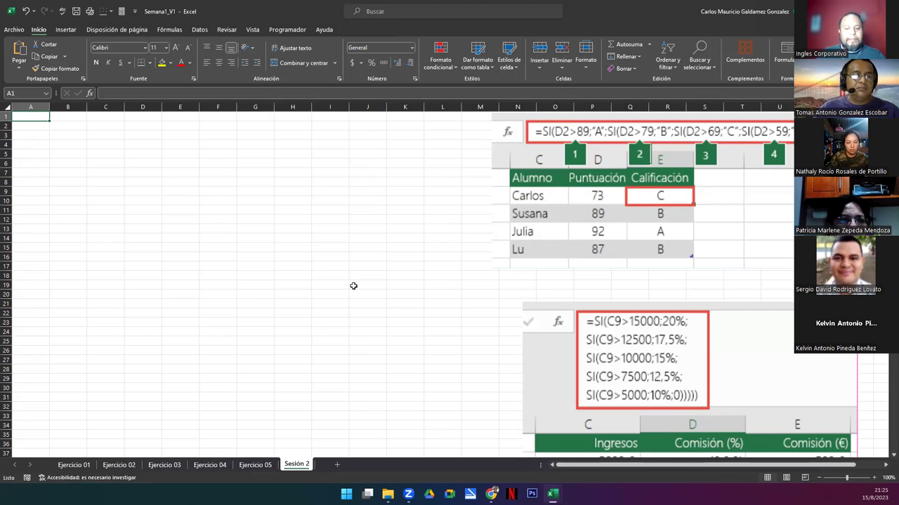
pyautogui.write('Alumno')
pyautogui.press('Tab')
pyautogui.write('Puntuación Calificación')
pyautogui.press('Return')
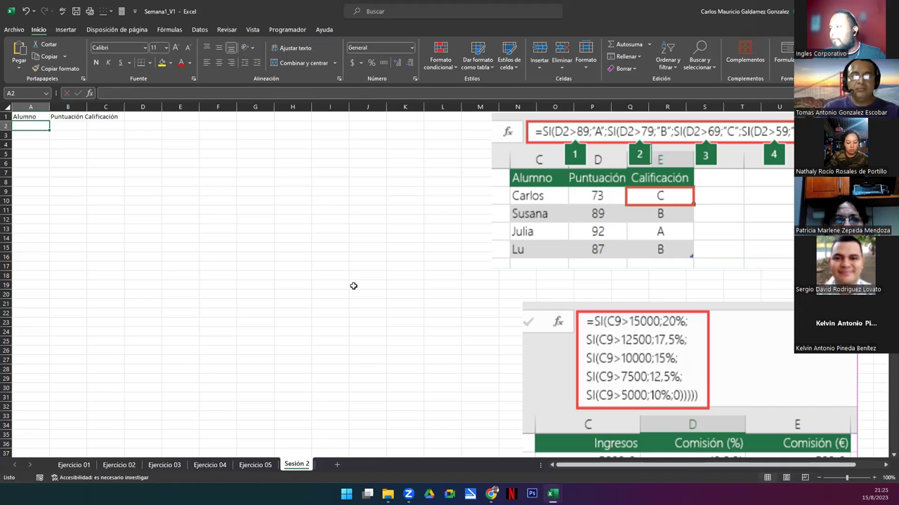
# Step: Enter the four student names from the grades example in A2:A5, in the same order
pyautogui.write('Carlos')
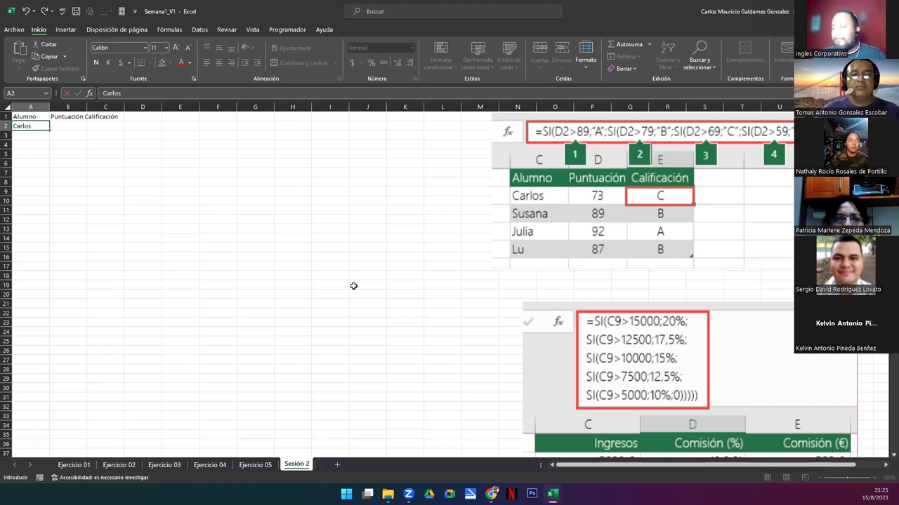
pyautogui.press('Return')
pyautogui.write('Susana')
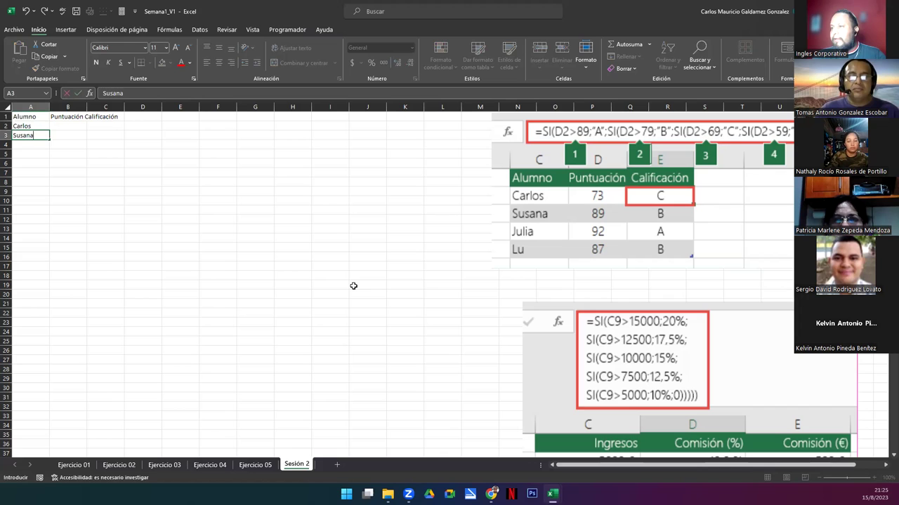
pyautogui.press('Return')
pyautogui.write('Julia')
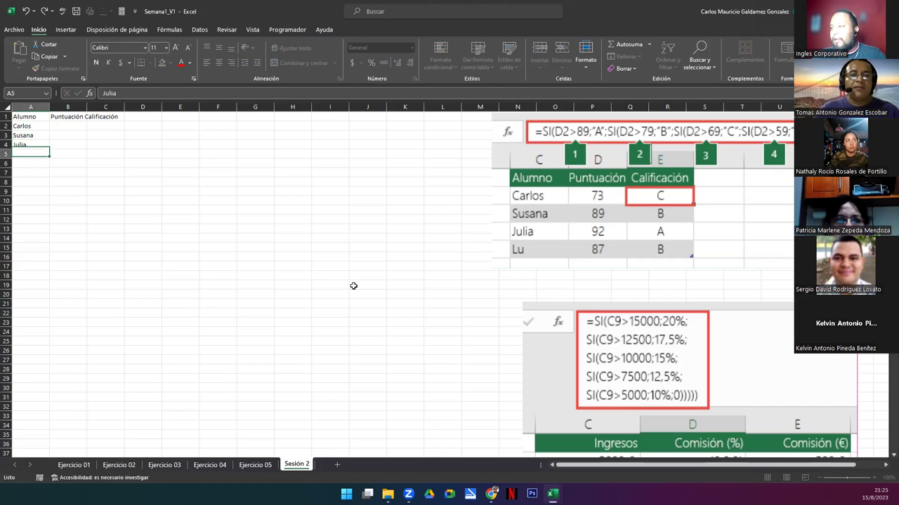
pyautogui.press('Return')
pyautogui.write('Lu')
pyautogui.press('Tab')
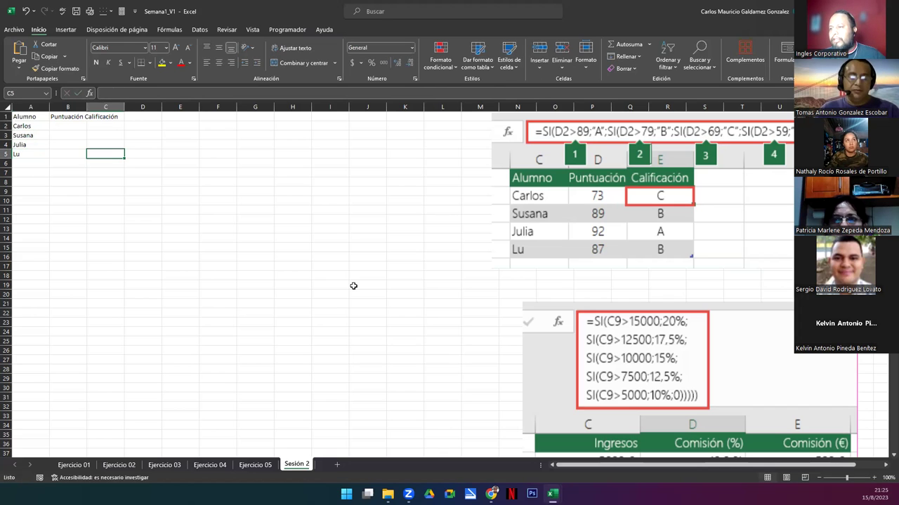
# Step: Enter the scores 73, 89, 92 and 87 in B2:B5
pyautogui.press('Up')
pyautogui.press('Up')
pyautogui.press('Up')
pyautogui.press('Up')
pyautogui.press('Down')
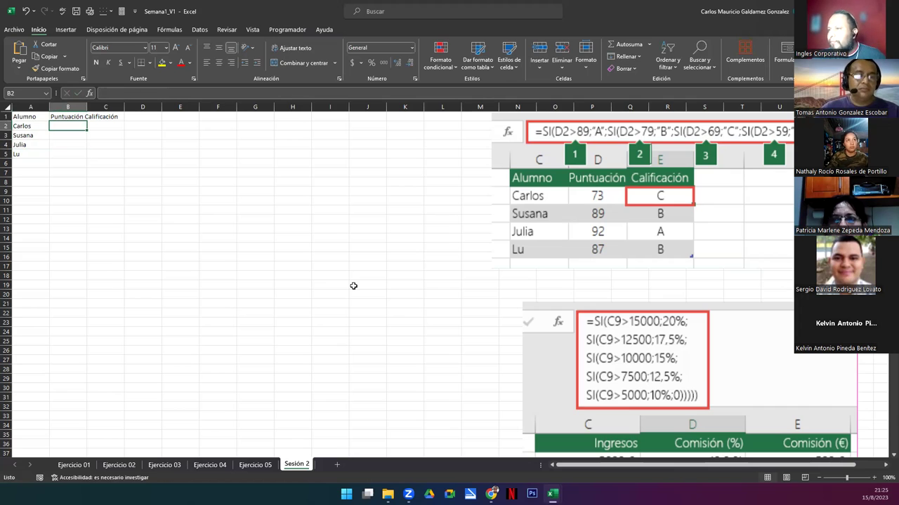
pyautogui.write('73')
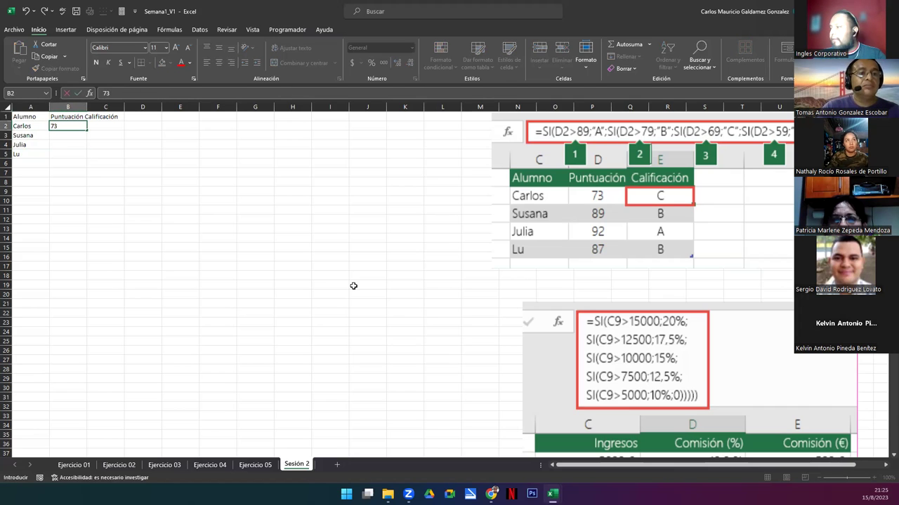
pyautogui.press('Return')
pyautogui.write('89')
pyautogui.press('Return')
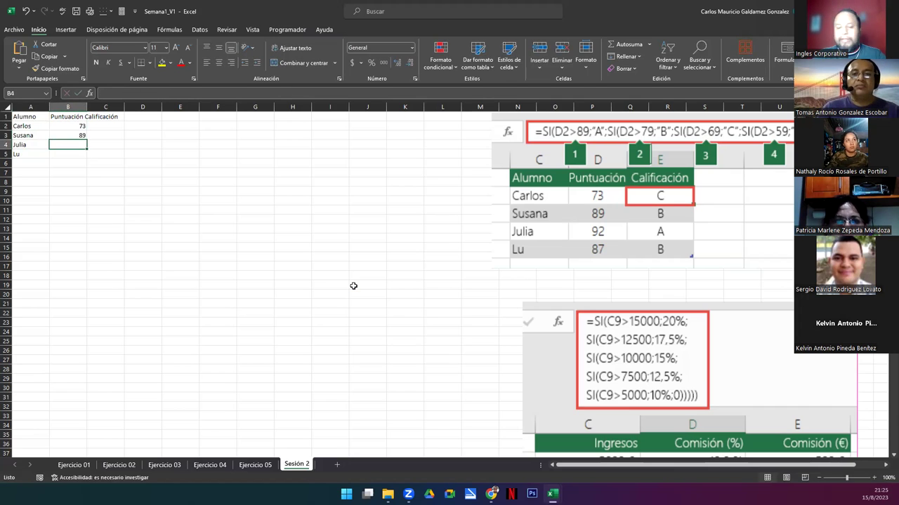
pyautogui.write('92')
pyautogui.press('Return')
pyautogui.write('87')
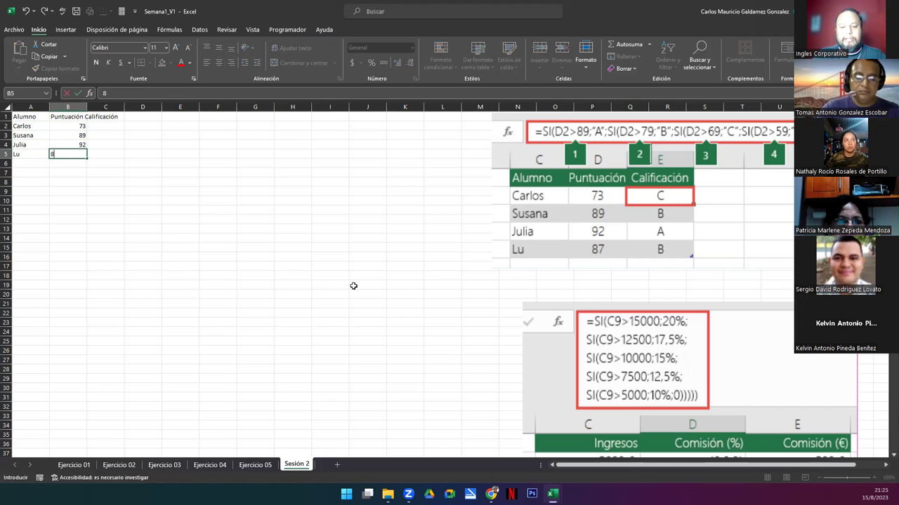
pyautogui.press('Return')
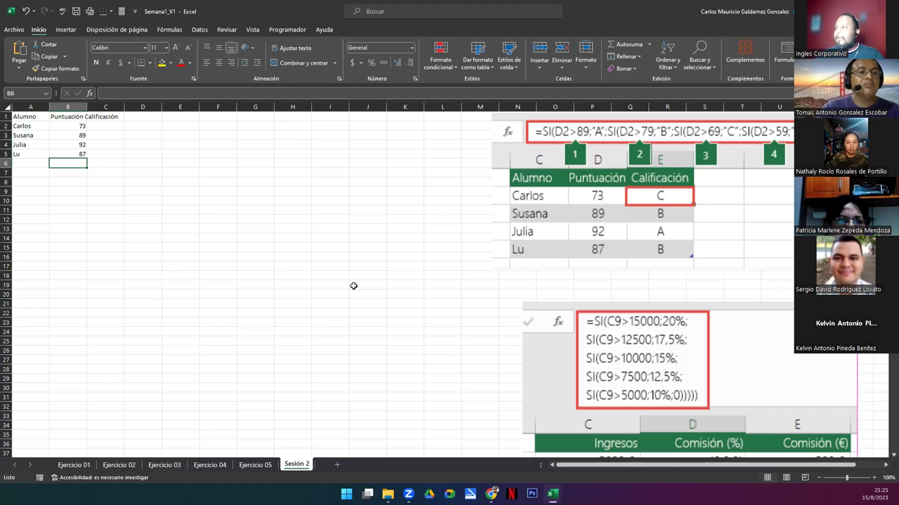
# Step: Delete the grades capture and move the commission capture up so the whole example fits in view
pyautogui.click(640, 213)
pyautogui.press('Delete')
pyautogui.moveTo(641, 344); pyautogui.dragTo(679, 150)
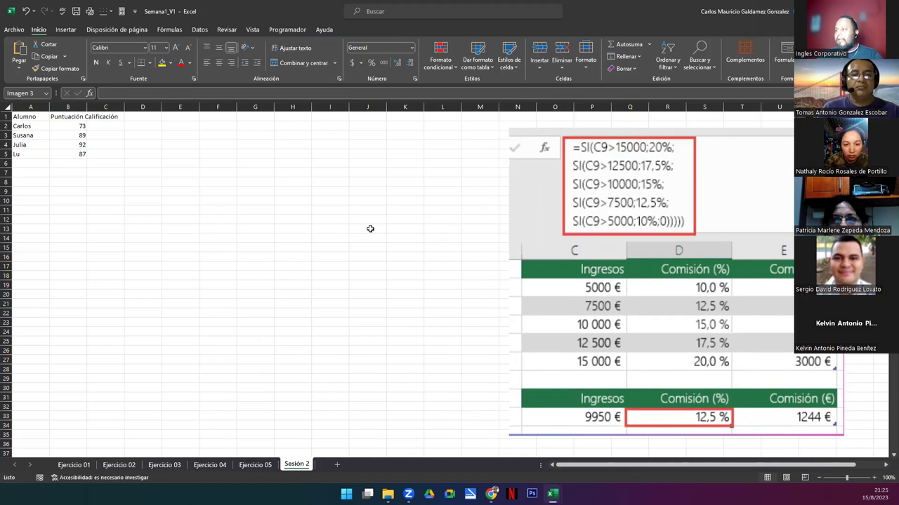
# Step: Enter the commission table headings INGRESOS, COMISIÓN (%) and COMISIÓN ($) in A9:C9
pyautogui.click(28, 195)
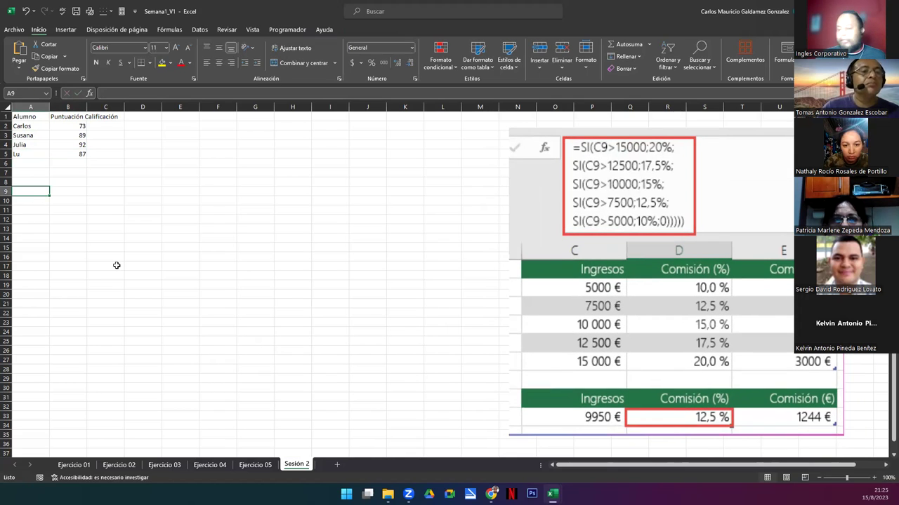
pyautogui.write('INGRESOS')
pyautogui.press('Tab')
pyautogui.write('COMISIÓN')
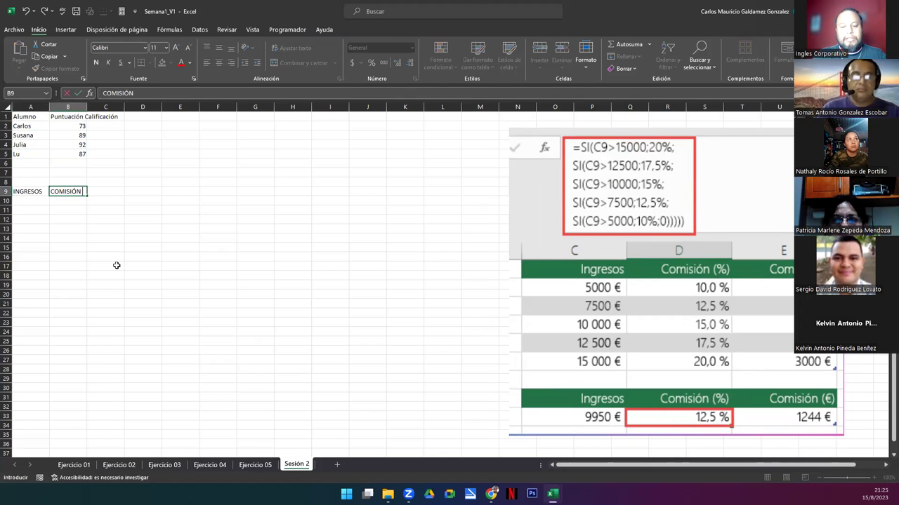
pyautogui.write(' (%)')
pyautogui.press('Tab')
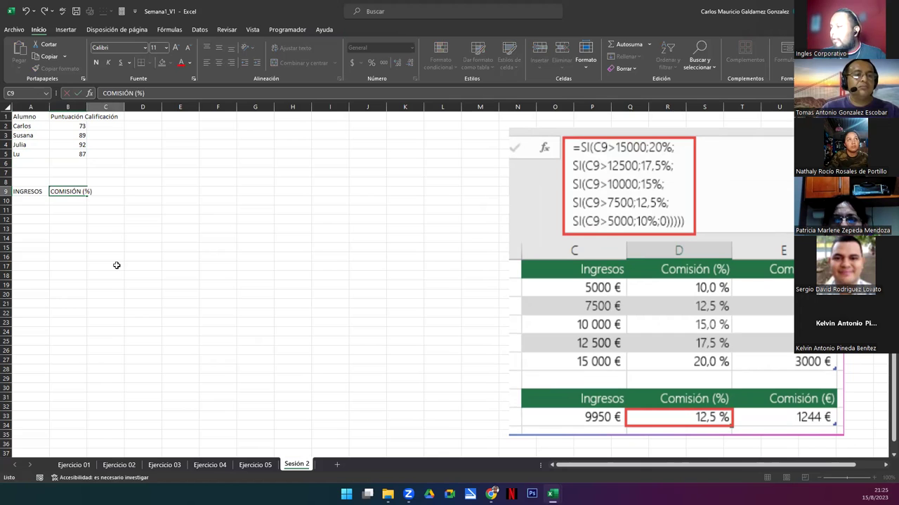
pyautogui.write('cO')
pyautogui.press('BackSpace')
pyautogui.press('BackSpace')
pyautogui.press('BackSpace')
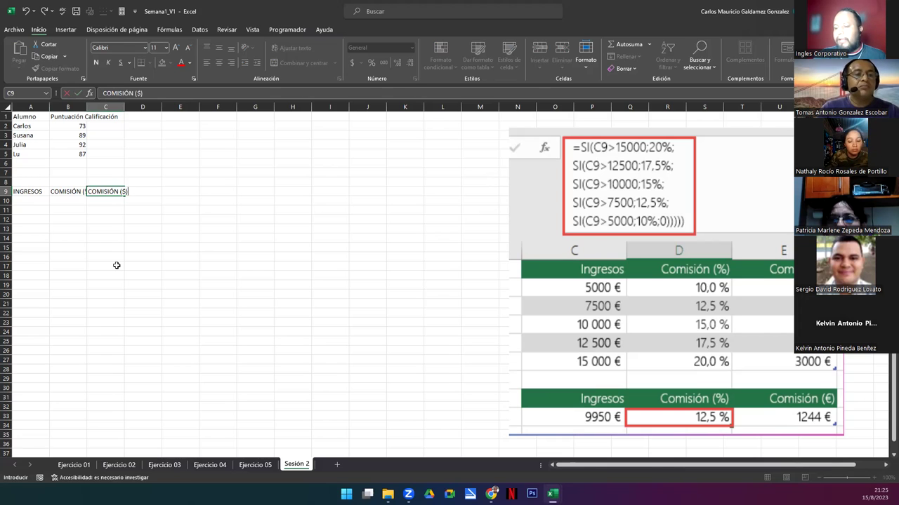
pyautogui.press('Return')
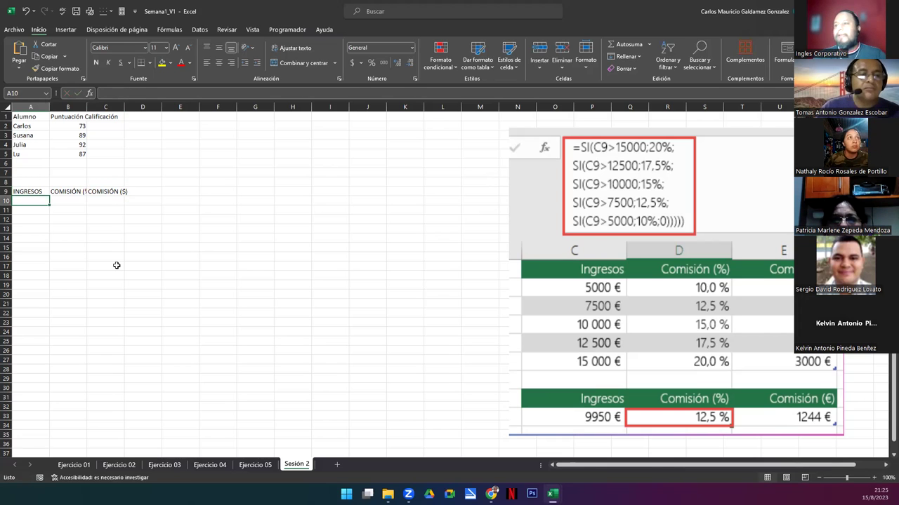
# Step: Move the word Calificación from B1 to C1 and fit columns B and C to their contents
pyautogui.moveTo(87, 105)
pyautogui.mouseDown()
pyautogui.moveTo(121, 107)
pyautogui.moveTo(85, 110)
pyautogui.mouseUp()
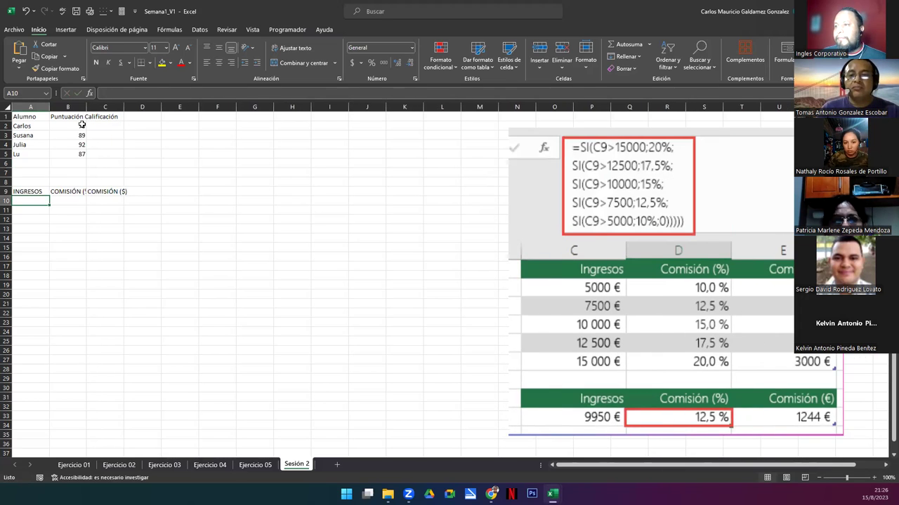
pyautogui.doubleClick(81, 120)
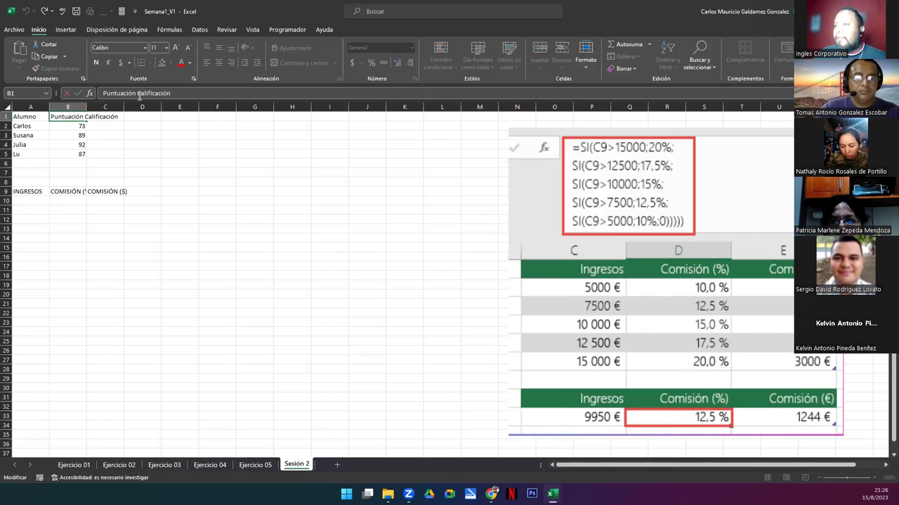
pyautogui.moveTo(138, 94); pyautogui.dragTo(188, 95)
pyautogui.hotkey('ctrl', 'x')
pyautogui.press('Tab')
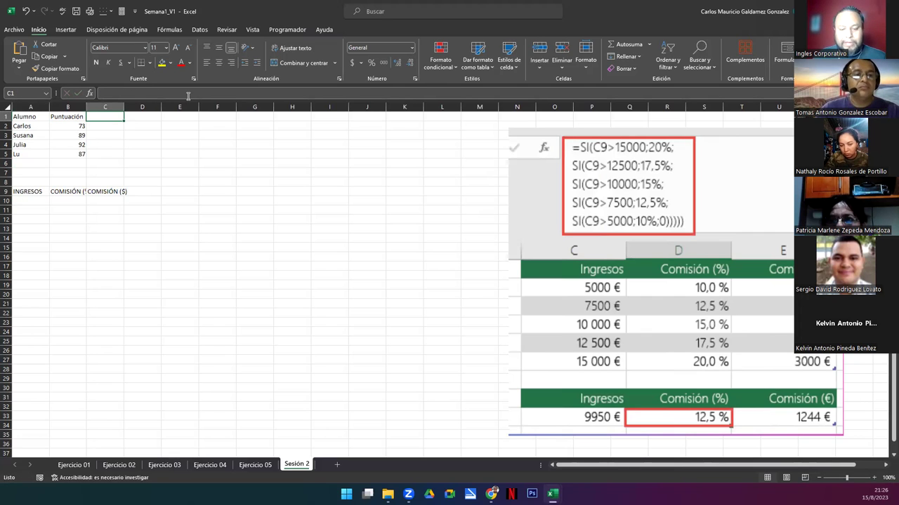
pyautogui.hotkey('ctrl', 'v')
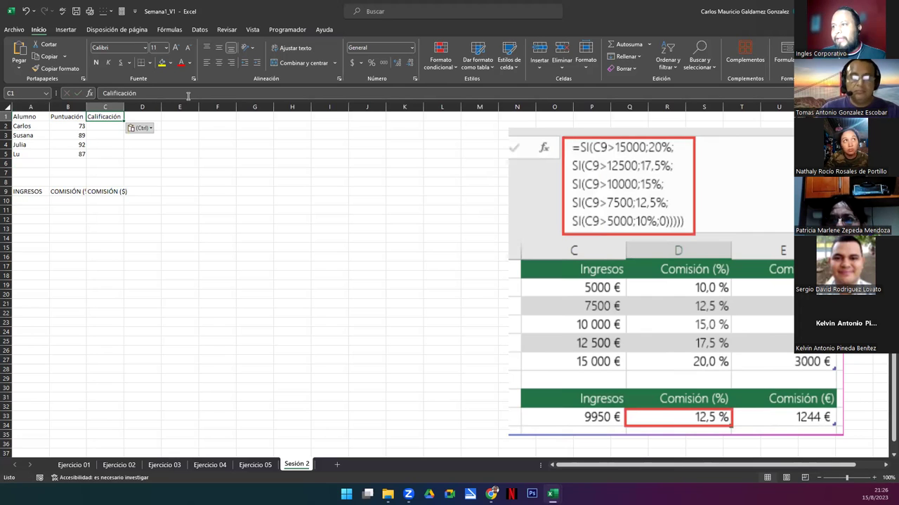
pyautogui.doubleClick(86, 107)
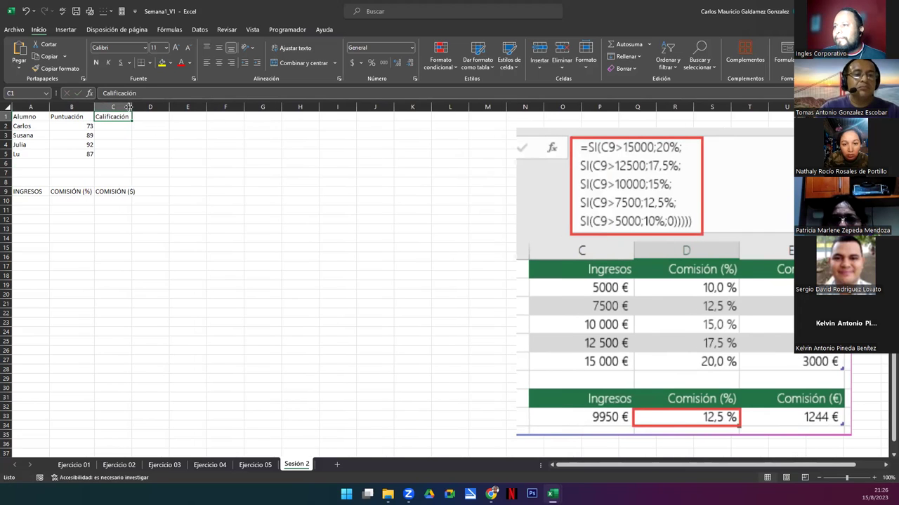
pyautogui.doubleClick(130, 106)
# Step: Enter the incomes 5000, 7500, 10000, 12500 and 15000 in A10:A14
pyautogui.click(31, 200)
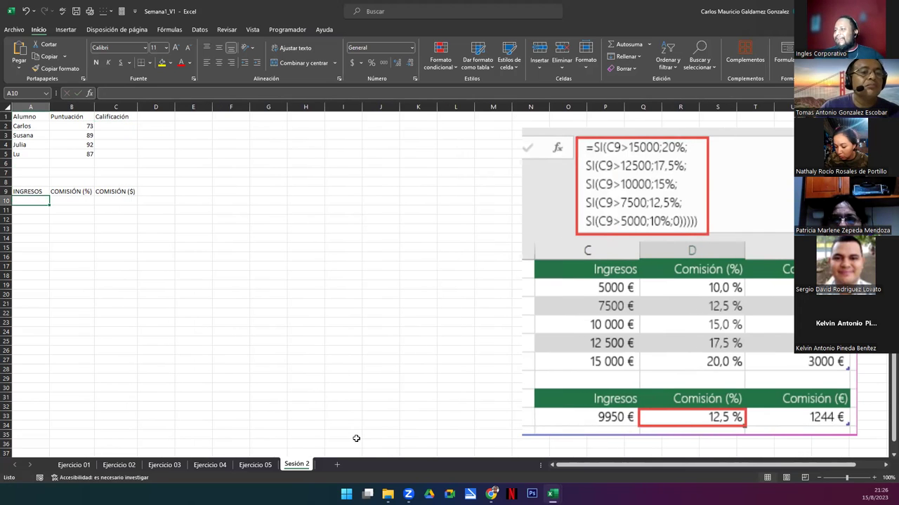
pyautogui.write('500')
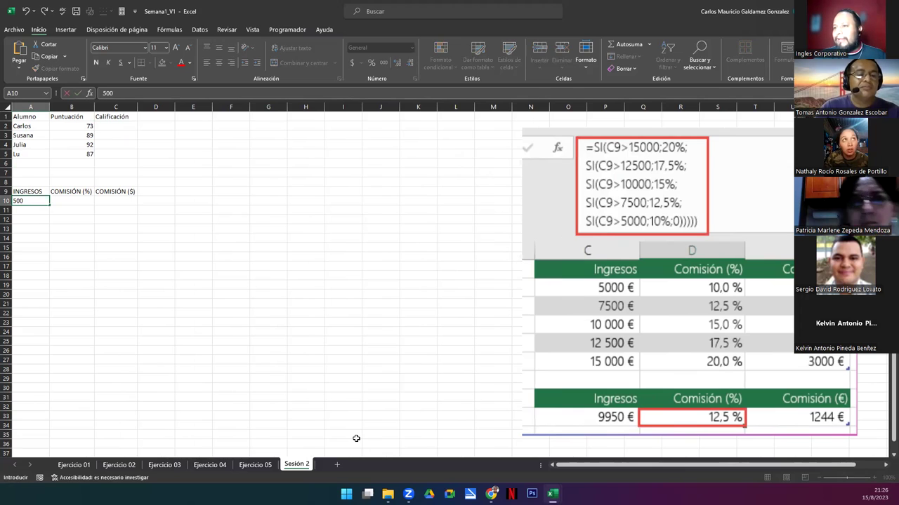
pyautogui.write('0')
pyautogui.press('Return')
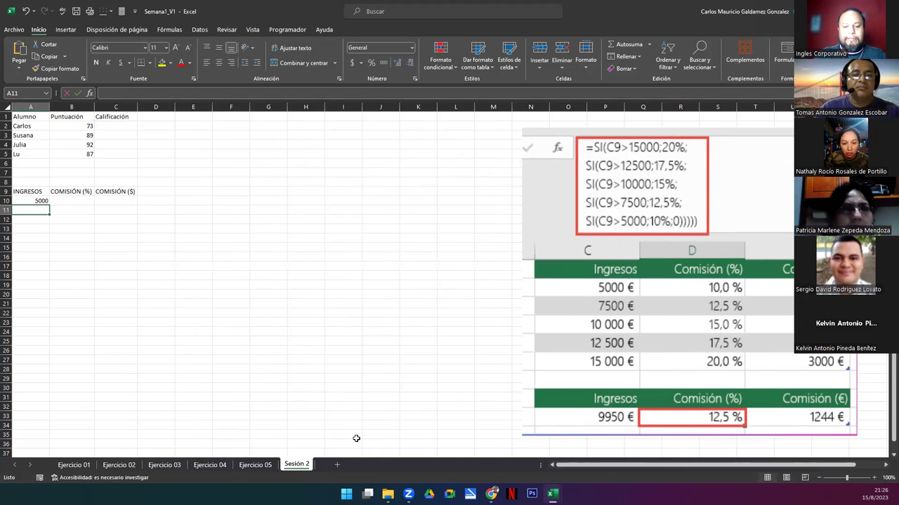
pyautogui.write('7500')
pyautogui.press('Return')
pyautogui.write('10000')
pyautogui.press('Return')
pyautogui.write('12')
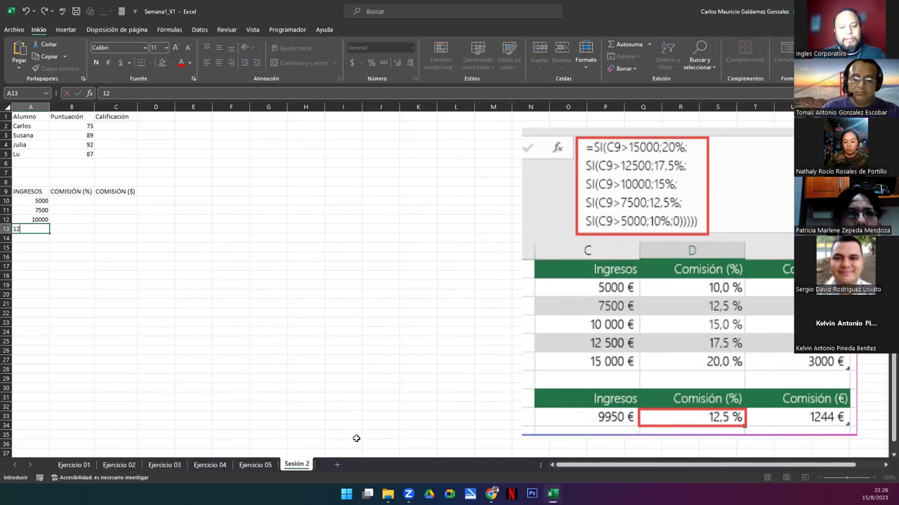
pyautogui.write('500')
pyautogui.press('Return')
pyautogui.write('150')
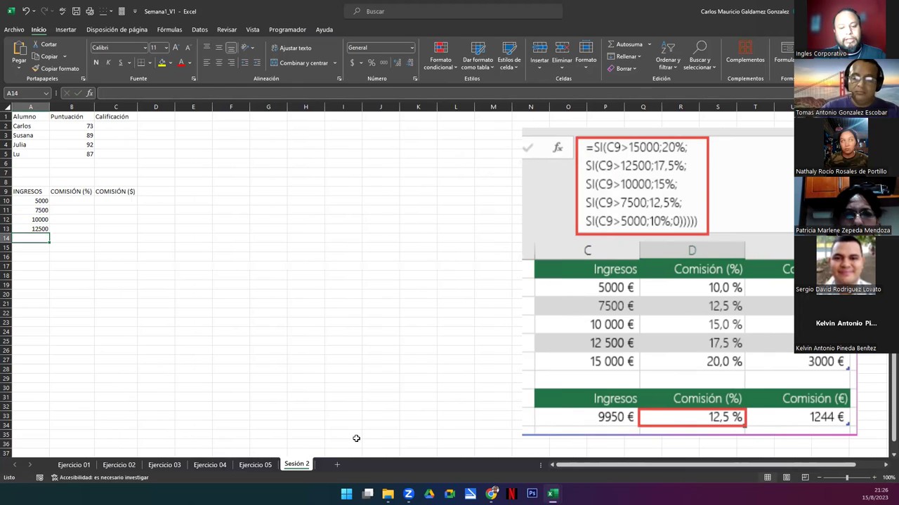
pyautogui.write('00')
pyautogui.press('Return')
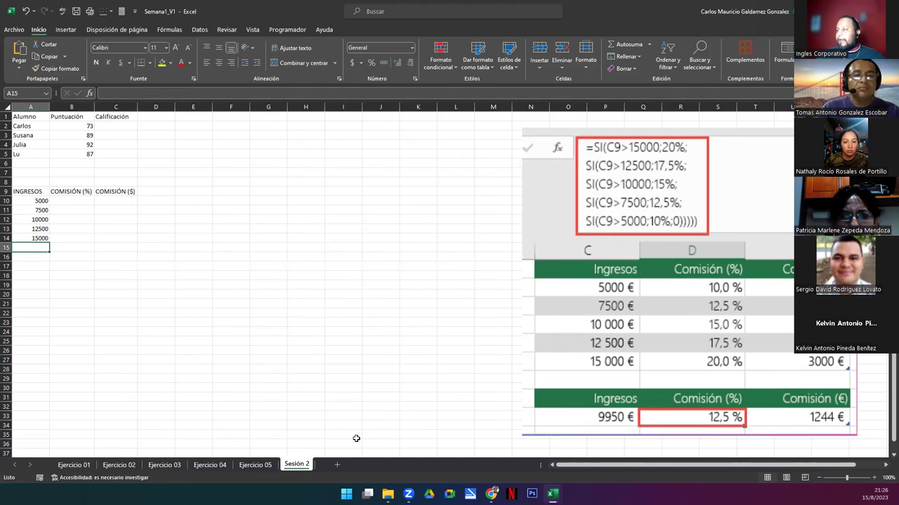
# Step: Format the COMISIÓN (%) cells B10:B14 as percentages and the COMISIÓN ($) cells C10:C14 as dollar accounting values
pyautogui.moveTo(79, 204); pyautogui.dragTo(77, 237)
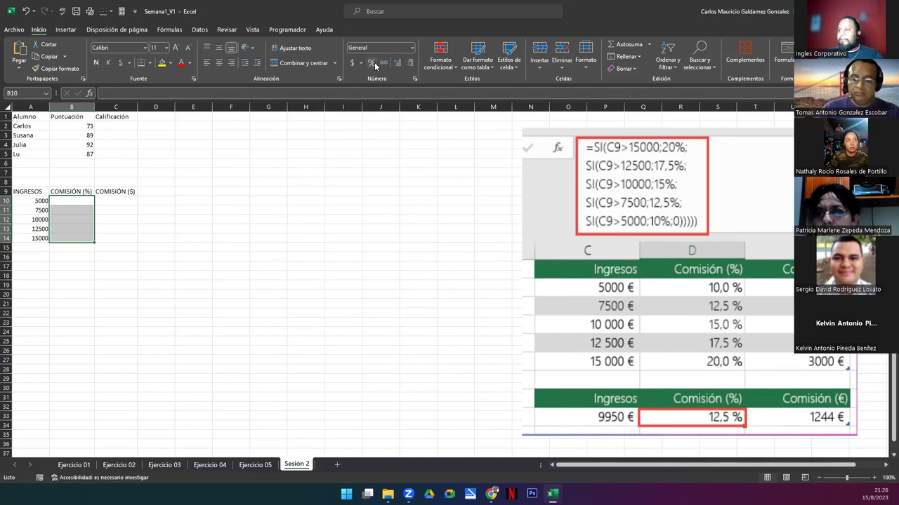
pyautogui.moveTo(121, 199); pyautogui.dragTo(124, 234)
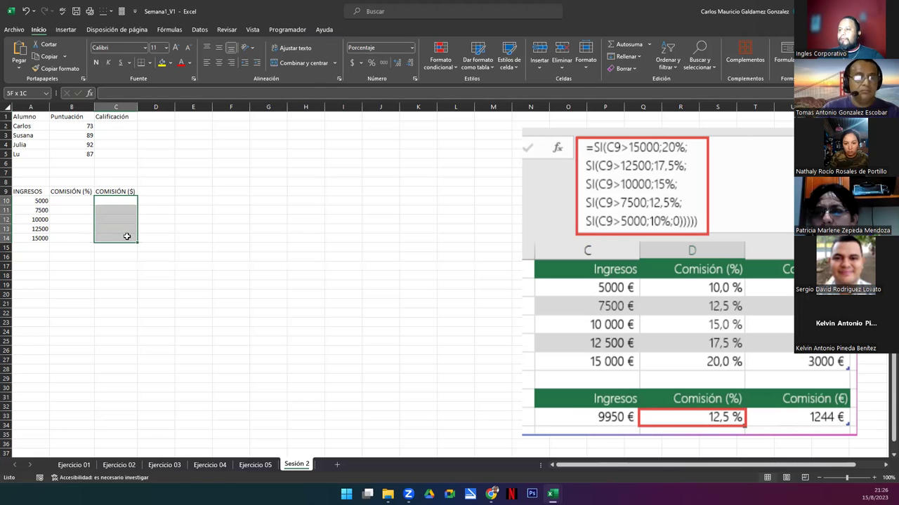
pyautogui.click(352, 63)
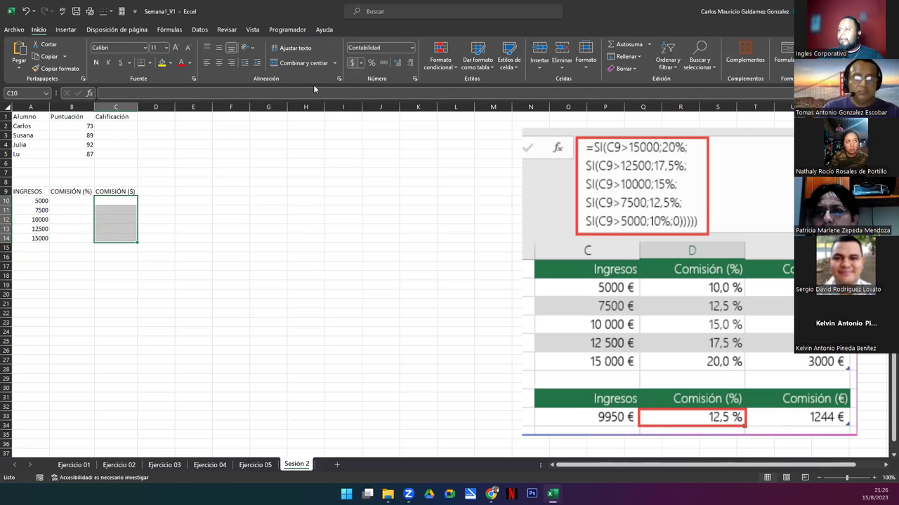
# Step: Enter the formula =A10*B10 in C10 and fill it down to C14
pyautogui.click(115, 199)
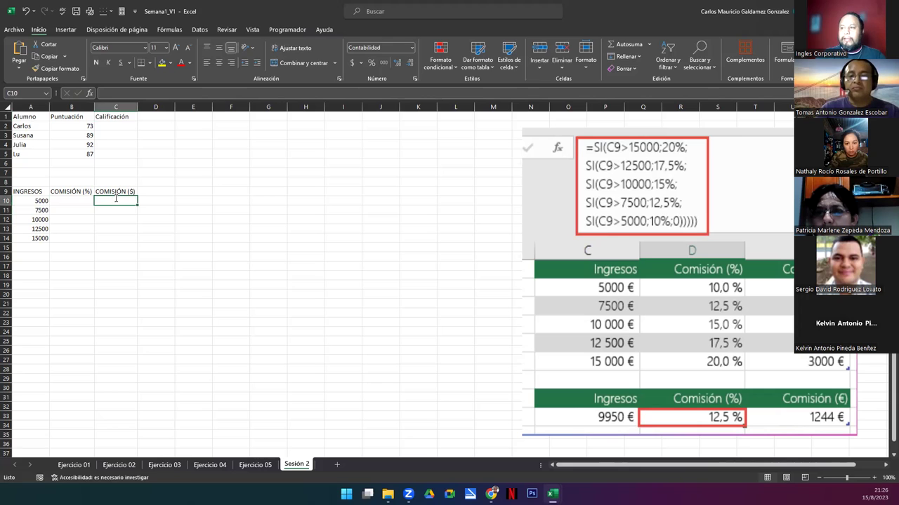
pyautogui.write('=')
pyautogui.press('Left')
pyautogui.press('Left')
pyautogui.write('*')
pyautogui.press('Left')
pyautogui.hotkey('ctrl', 'Return')
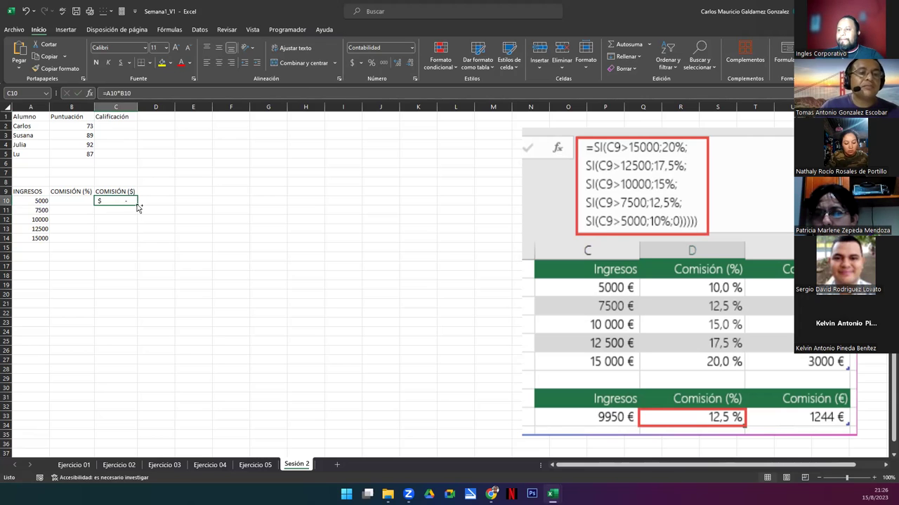
pyautogui.doubleClick(137, 207)
# Step: Apply all borders to both the commission table A9:C14 and the grades table A1:C5
pyautogui.moveTo(21, 192); pyautogui.dragTo(121, 239)
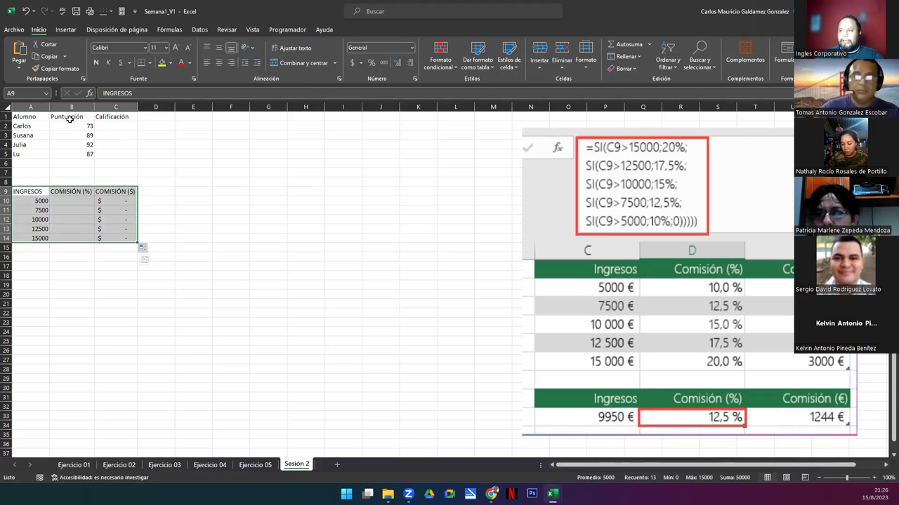
pyautogui.moveTo(28, 116); pyautogui.dragTo(121, 153)
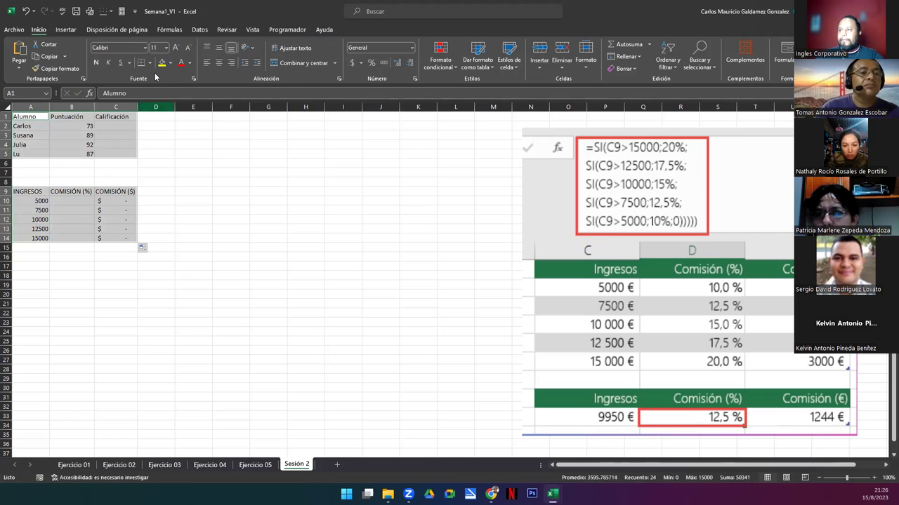
pyautogui.click(149, 62)
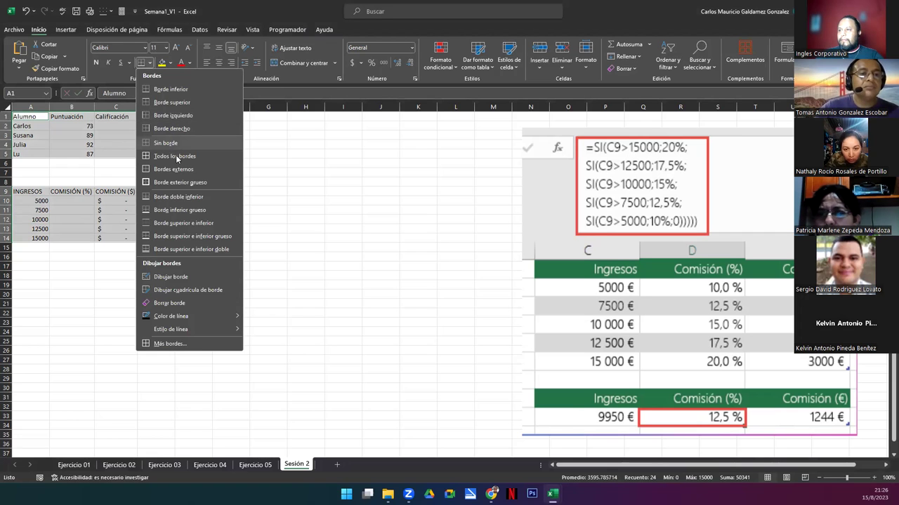
pyautogui.click(176, 157)
# Step: Enlarge the sheet view to 130% and move the commission capture down to about row 9
pyautogui.keyDown('ctrl'); pyautogui.scroll(2, 176, 220); pyautogui.keyUp('ctrl')
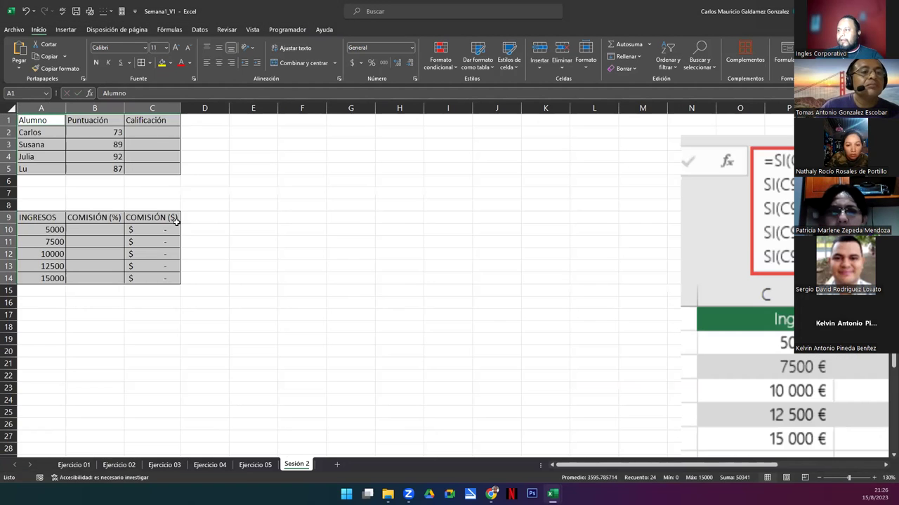
pyautogui.click(700, 252)
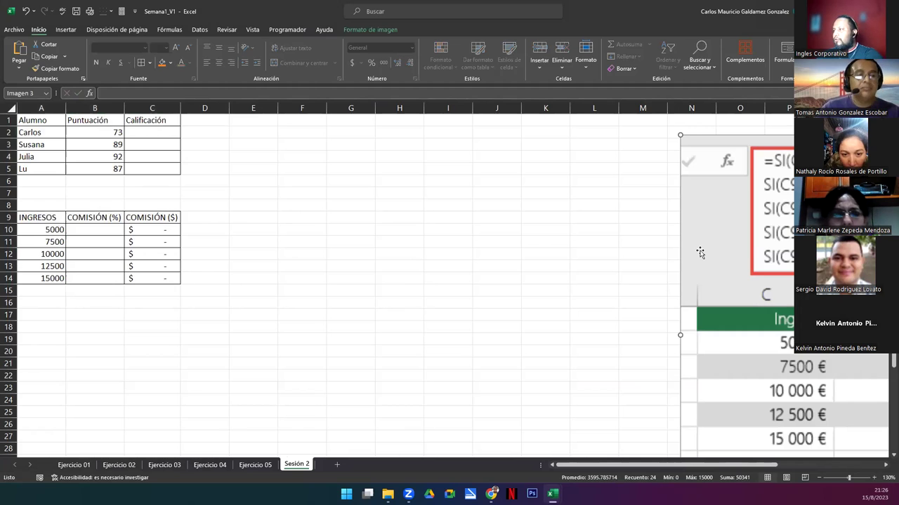
pyautogui.moveTo(700, 253); pyautogui.dragTo(706, 332)
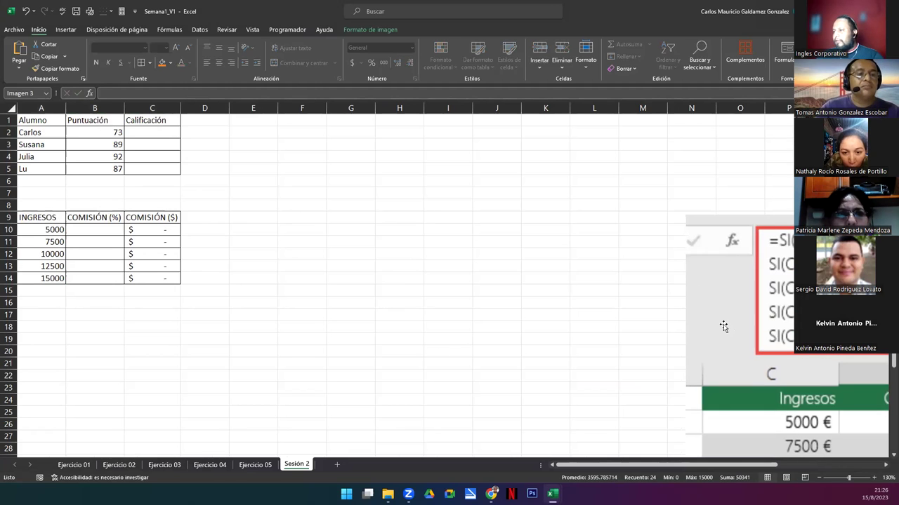
pyautogui.click(302, 133)
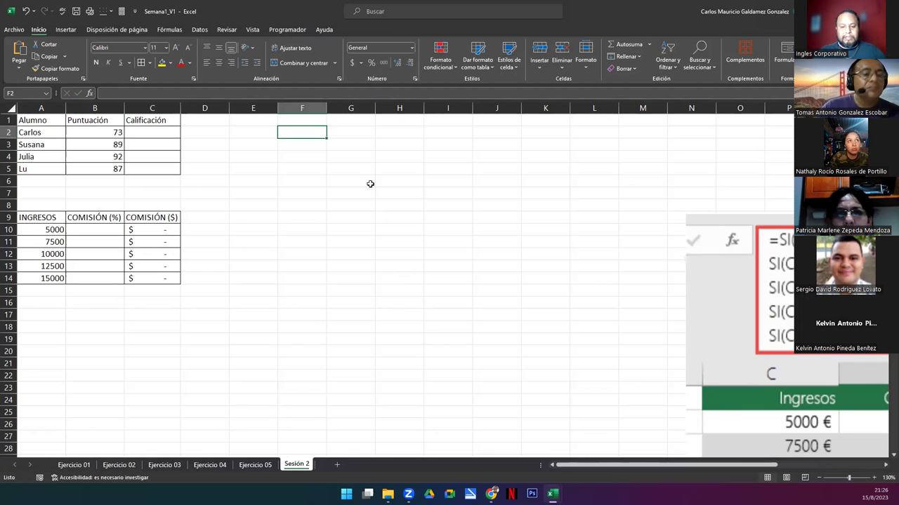
pyautogui.write('tab¿¿')
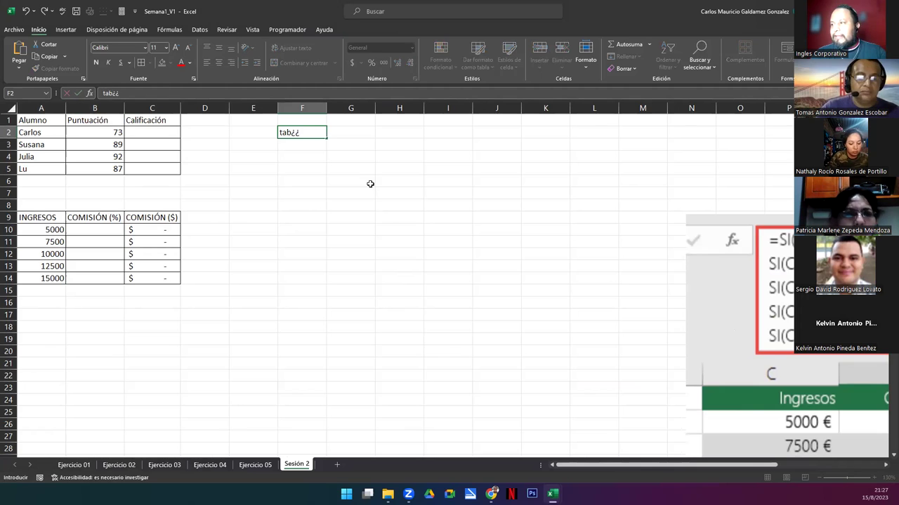
pyautogui.press('Escape')
pyautogui.press('Tab')
pyautogui.hotkey('shift', 'Tab')
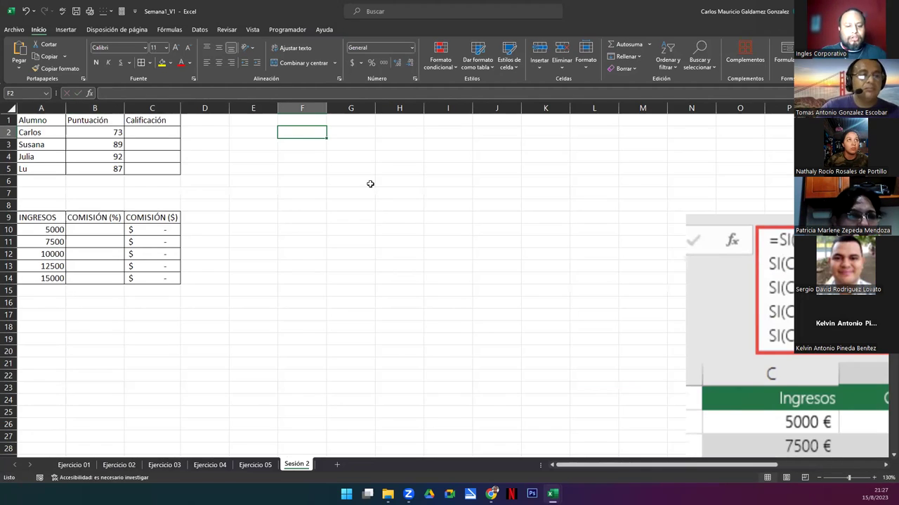
# Step: Enter the heading TABLA 01 in F2
pyautogui.write('t')
pyautogui.press('BackSpace')
pyautogui.write('TABK')
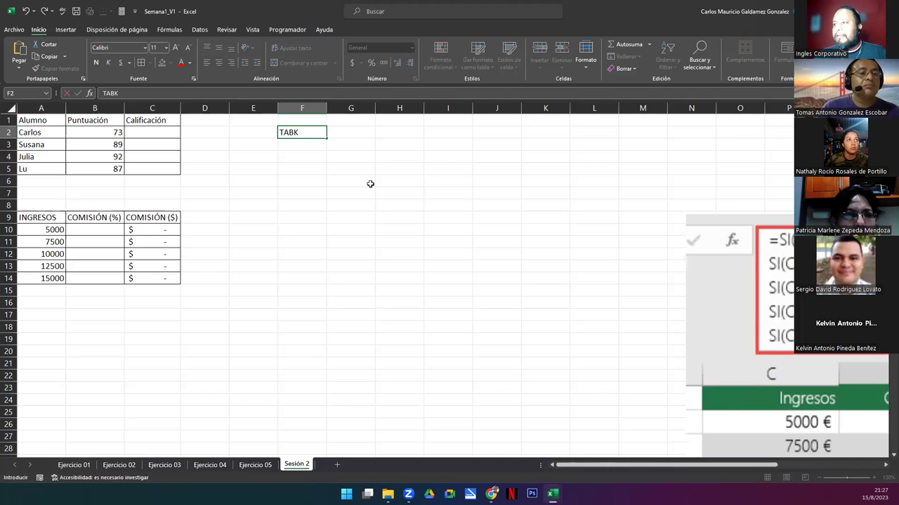
pyautogui.press('BackSpace')
pyautogui.write('LA 0')
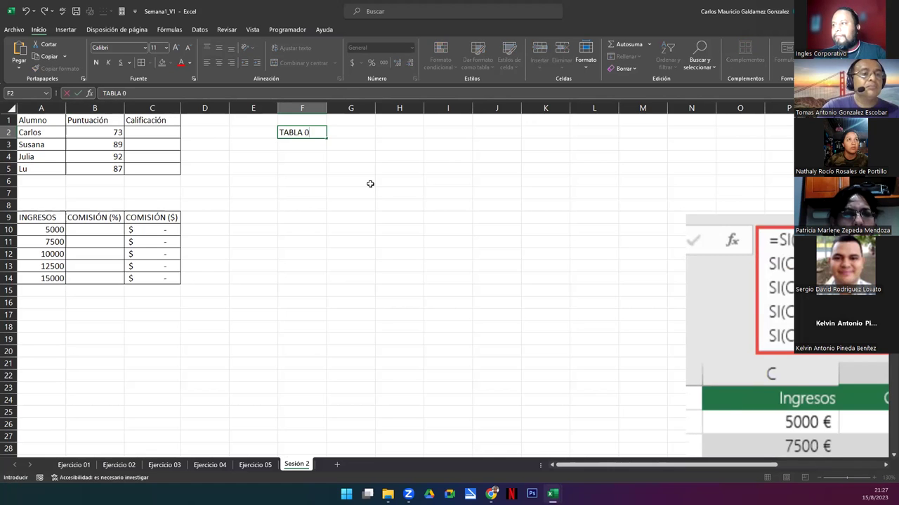
pyautogui.write('1')
pyautogui.press('Return')
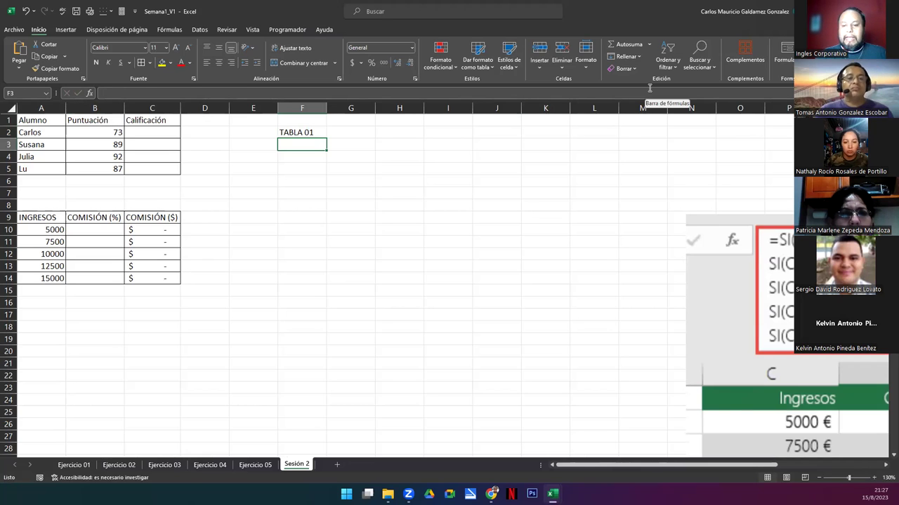
pyautogui.write('9')
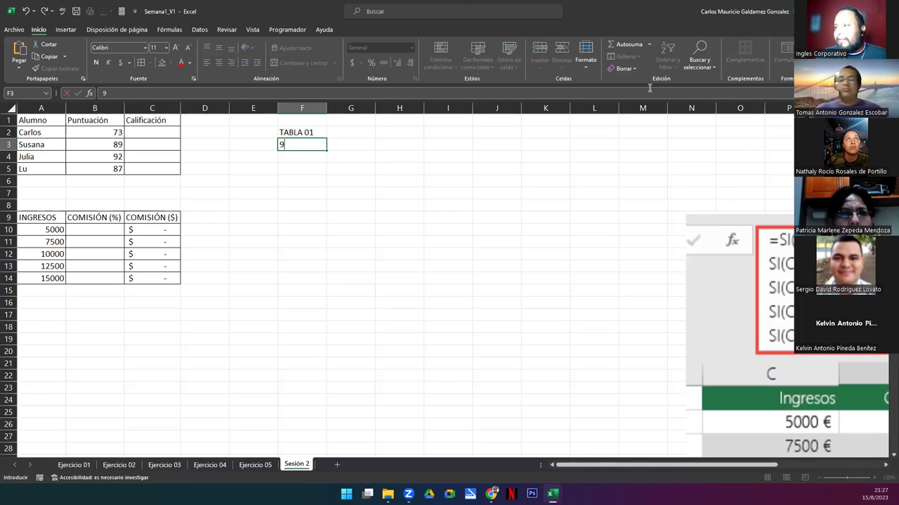
pyautogui.press('BackSpace')
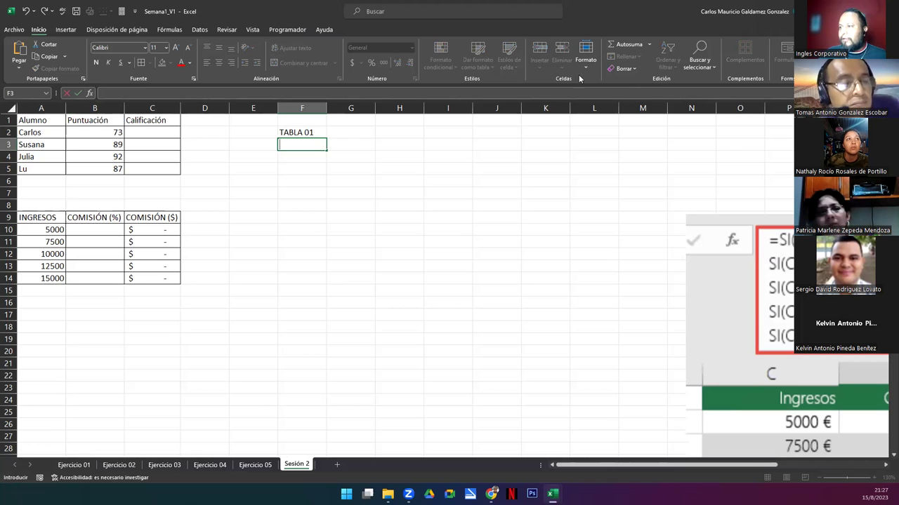
pyautogui.press('Escape')
# Step: Enter the condition >=90 in F3, inserting the greater-than and equals signs as symbols
pyautogui.click(67, 29)
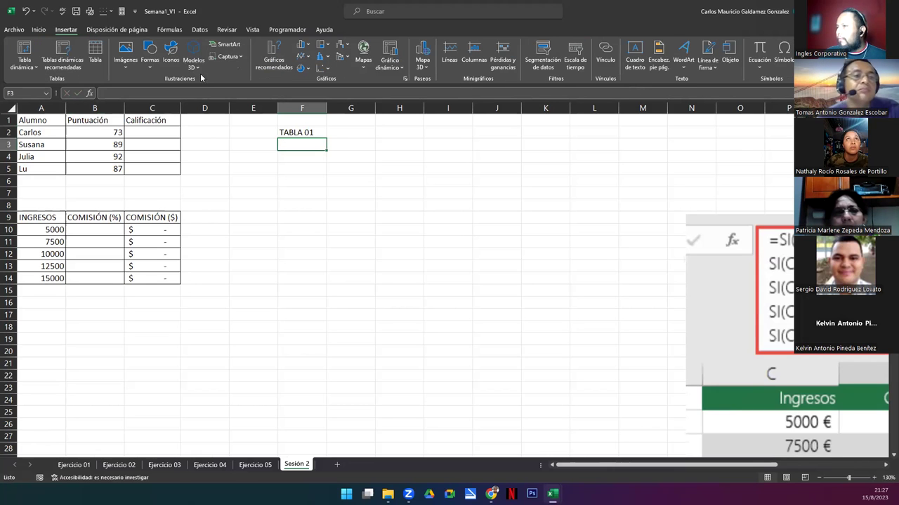
pyautogui.click(780, 55)
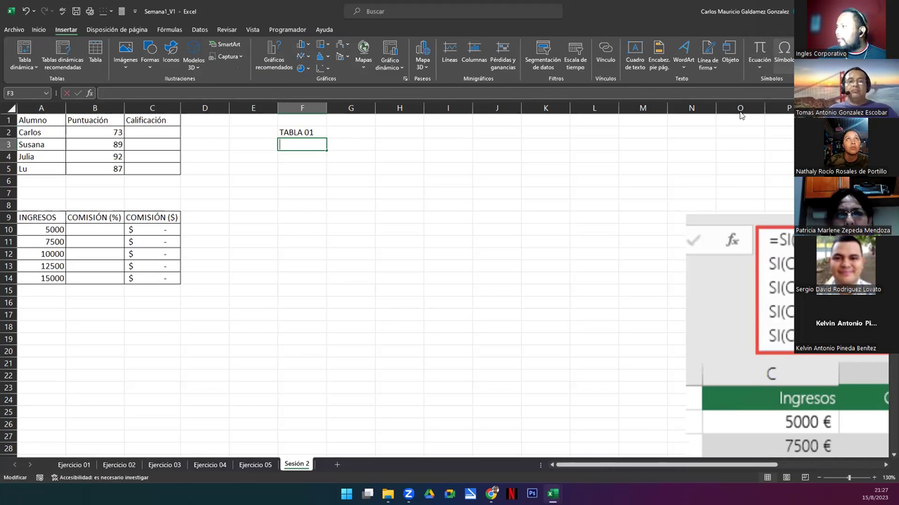
pyautogui.click(403, 273)
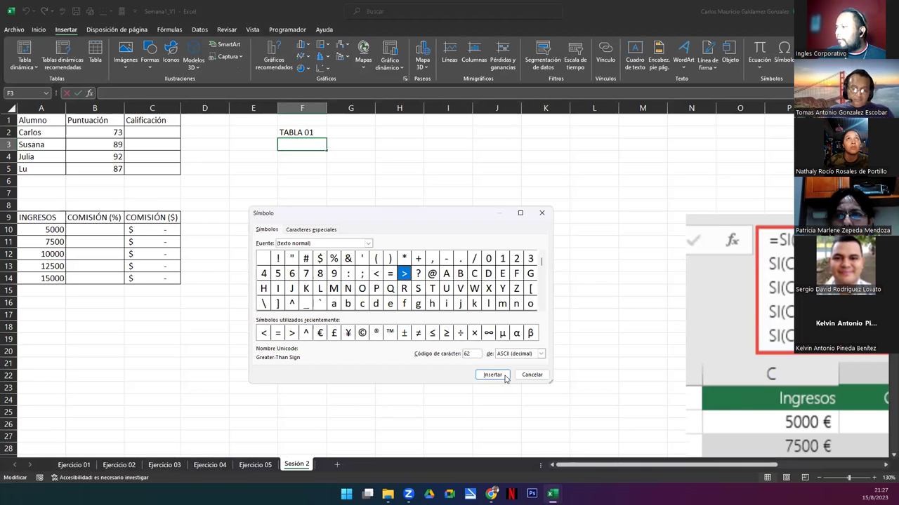
pyautogui.click(504, 377)
pyautogui.click(389, 273)
pyautogui.click(492, 377)
pyautogui.click(530, 375)
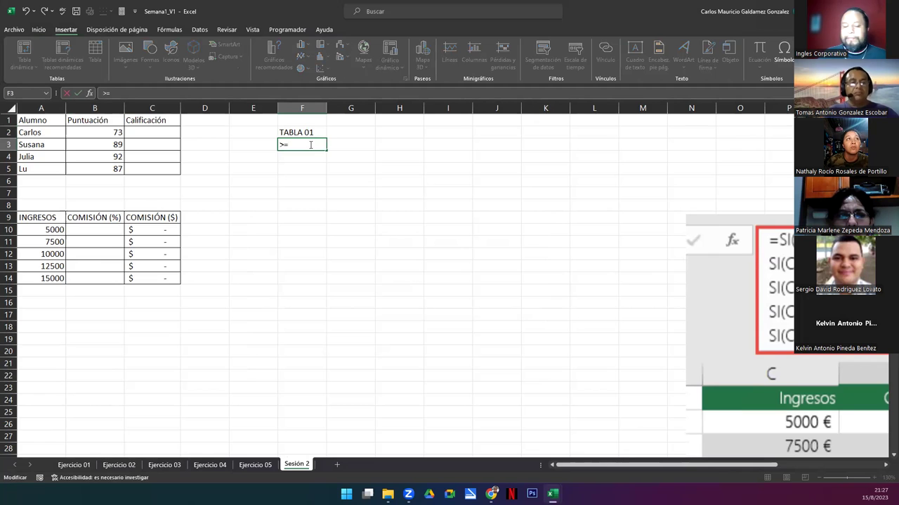
pyautogui.write('90')
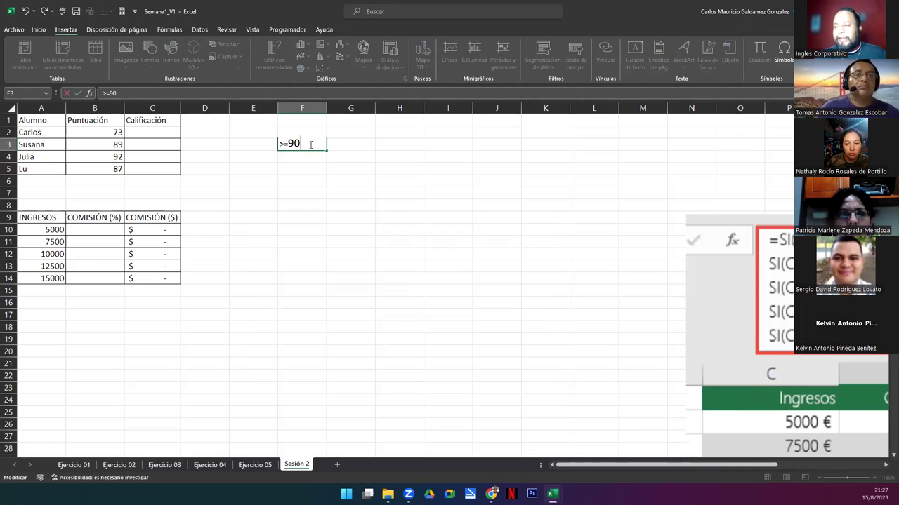
pyautogui.press('Tab')
# Step: Enter the grade A in G3 beside the >=90 condition
pyautogui.write('a')
pyautogui.click(310, 145)
pyautogui.press('Right')
pyautogui.write('A')
pyautogui.press('Return')
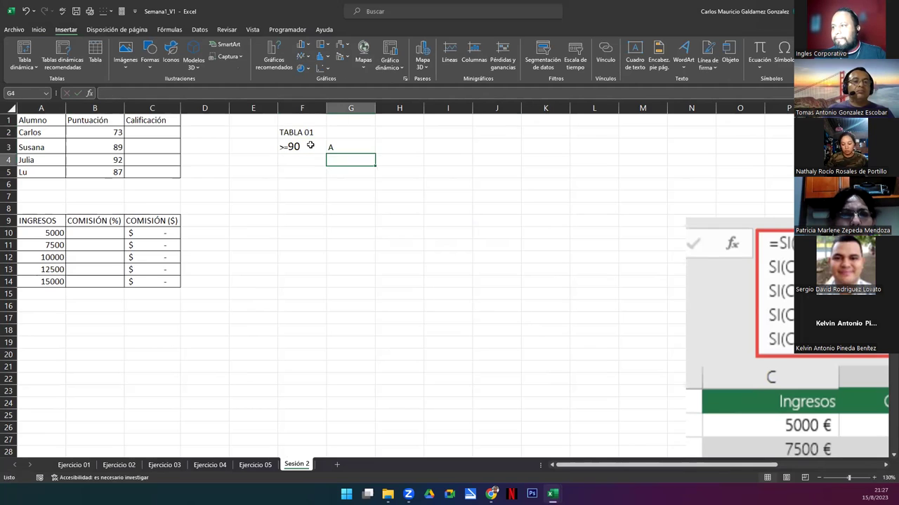
# Step: Copy the F3 condition into F4, change it to >=80, and enter the grade B in G4
pyautogui.press('Left')
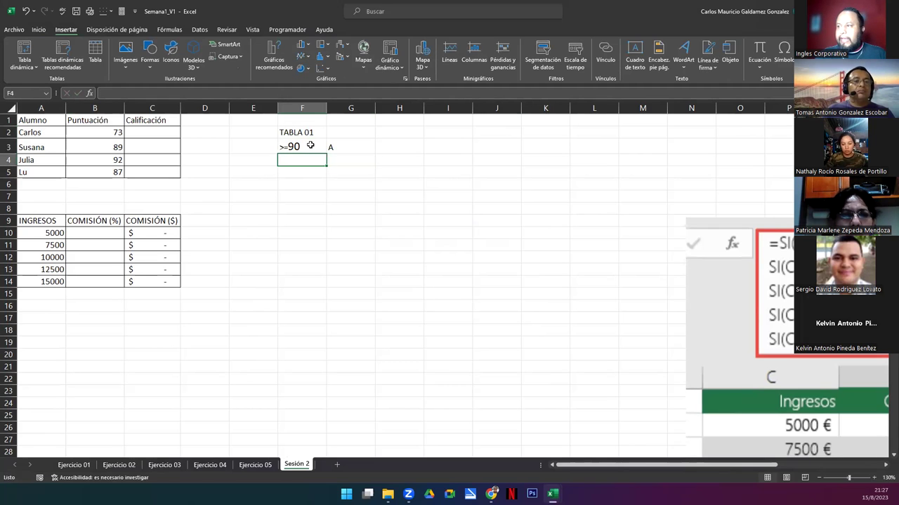
pyautogui.click(310, 145)
pyautogui.hotkey('ctrl', 'c')
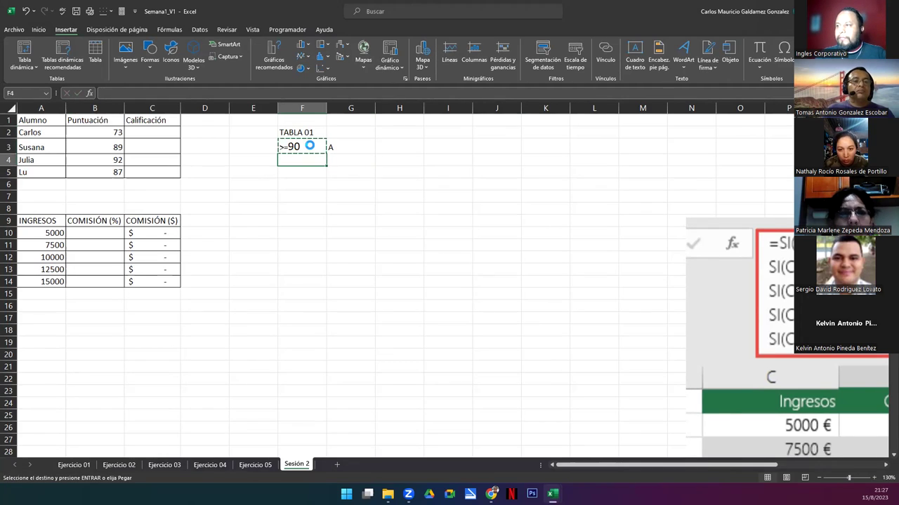
pyautogui.hotkey('ctrl', 'v')
pyautogui.press('F2')
pyautogui.press('Left')
pyautogui.press('BackSpace')
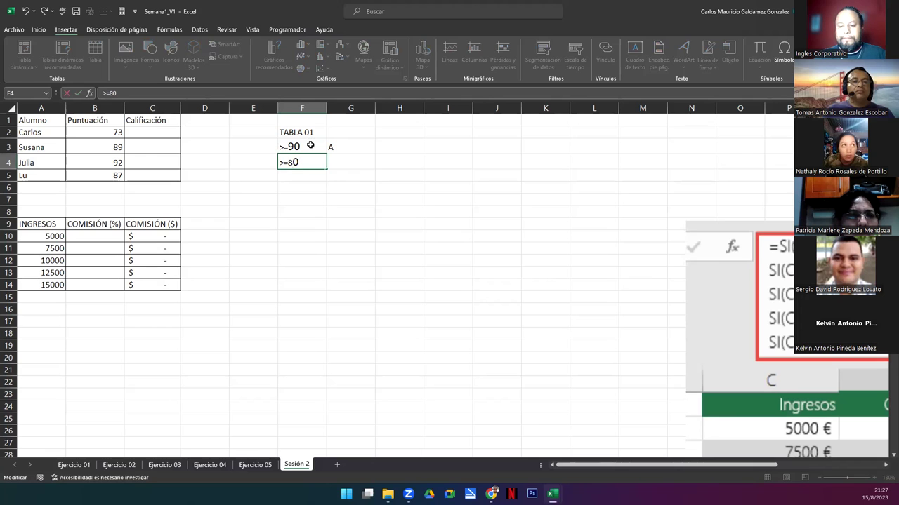
pyautogui.press('Tab')
pyautogui.write('B')
pyautogui.press('Return')
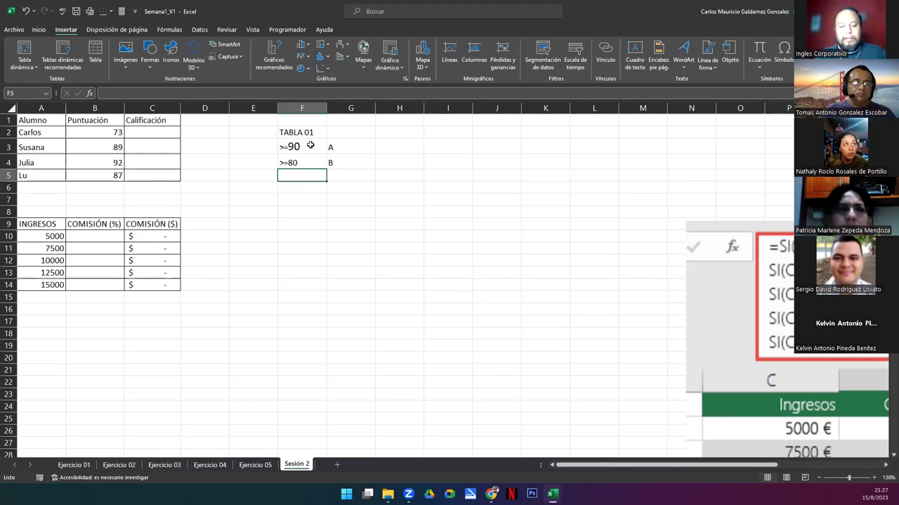
# Step: Copy the F4 condition into F5, change it to >=70, and enter the grade C in G5
pyautogui.press('F2')
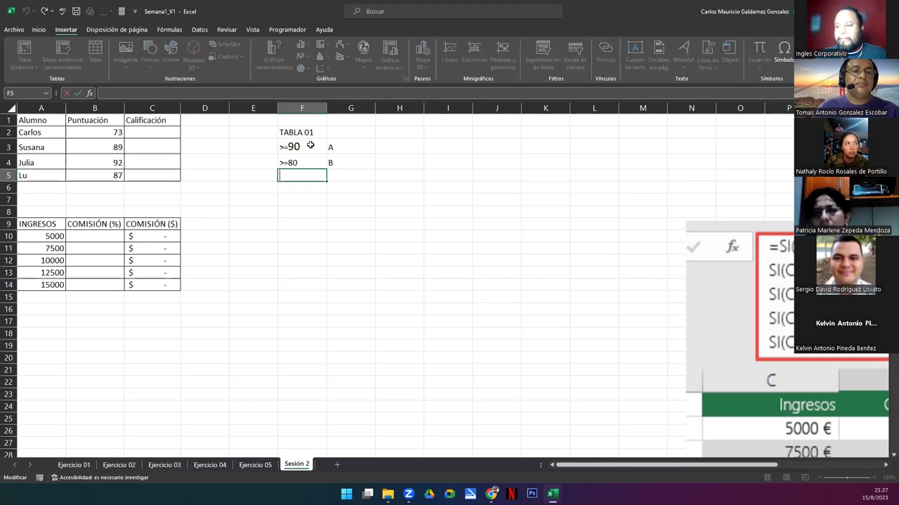
pyautogui.press('Escape')
pyautogui.press('Up')
pyautogui.hotkey('ctrl', 'c')
pyautogui.press('Down')
pyautogui.press('Return')
pyautogui.press('F2')
pyautogui.press('BackSpace')
pyautogui.press('BackSpace')
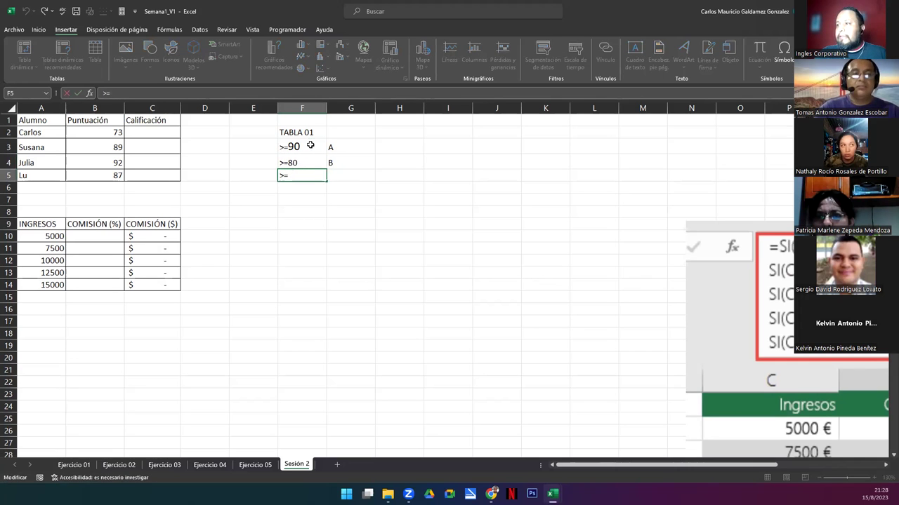
pyautogui.press('Tab')
pyautogui.write('C')
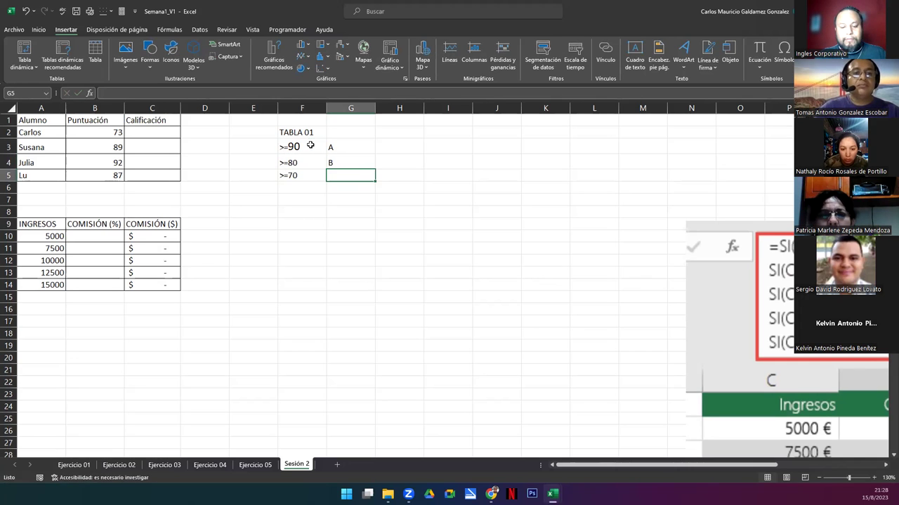
pyautogui.press('Return')
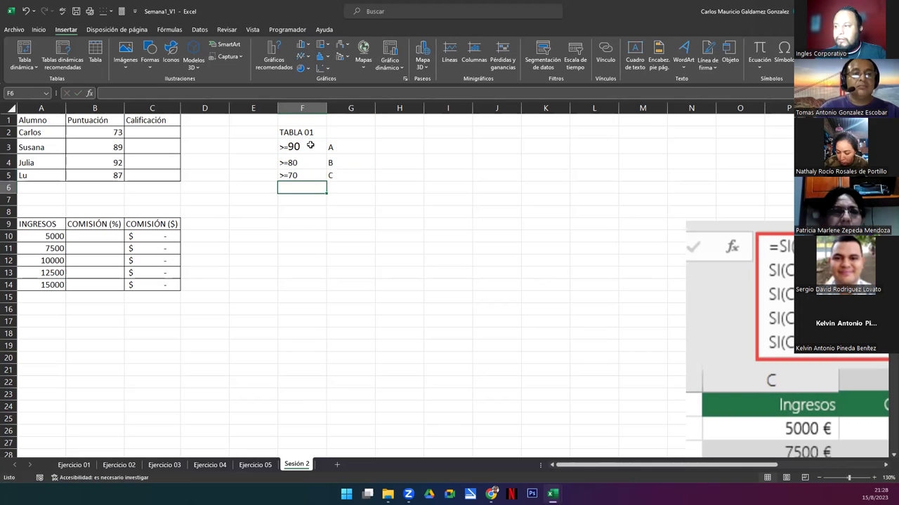
# Step: Copy the >=70 condition from F5 into F6 and F7
pyautogui.press('Up')
pyautogui.hotkey('ctrl', 'c')
pyautogui.press('Down')
pyautogui.hotkey('ctrl', 'v')
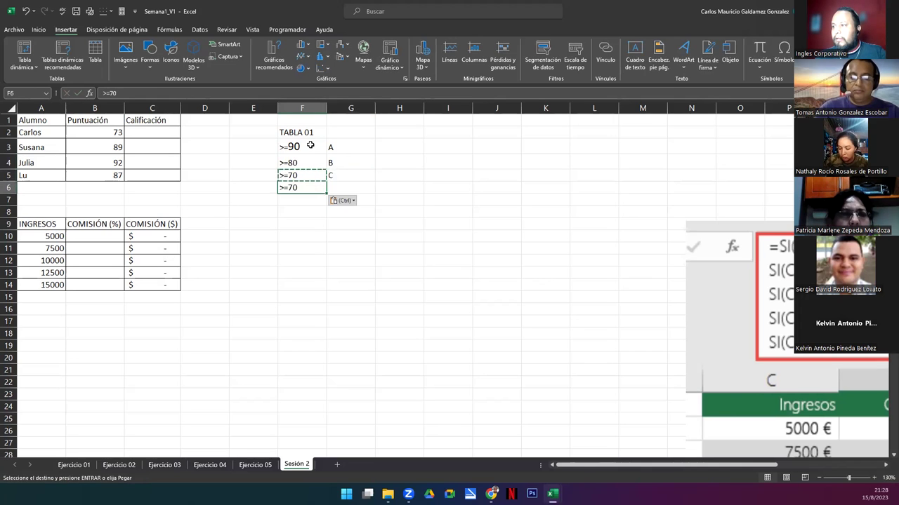
pyautogui.press('Down')
pyautogui.hotkey('ctrl', 'v')
pyautogui.press('Up')
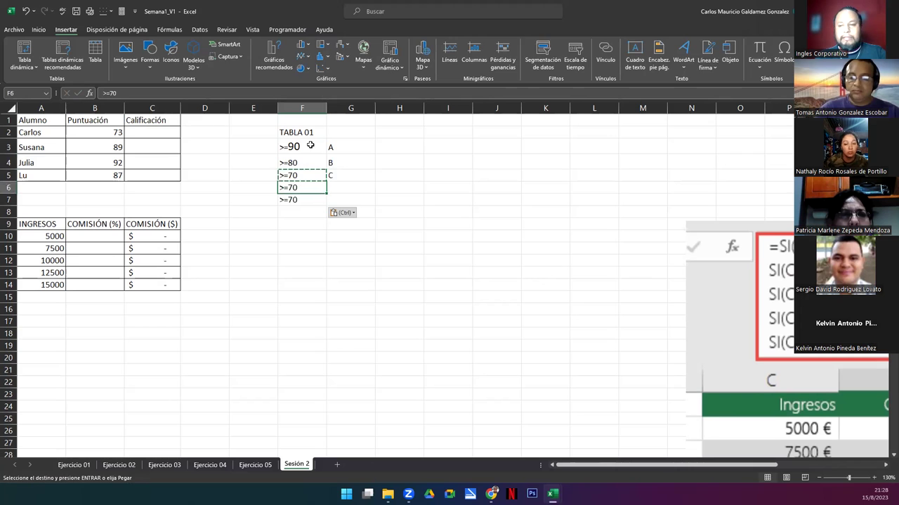
# Step: Change the F6 condition to >=60 and enter the grade D in G6
pyautogui.press('F2')
pyautogui.write('6')
pyautogui.press('Tab')
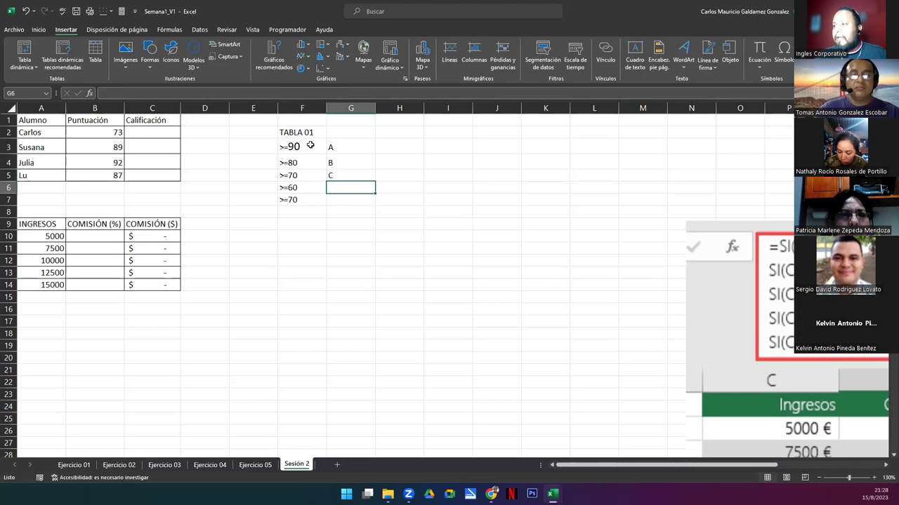
pyautogui.write('d')
pyautogui.press('Return')
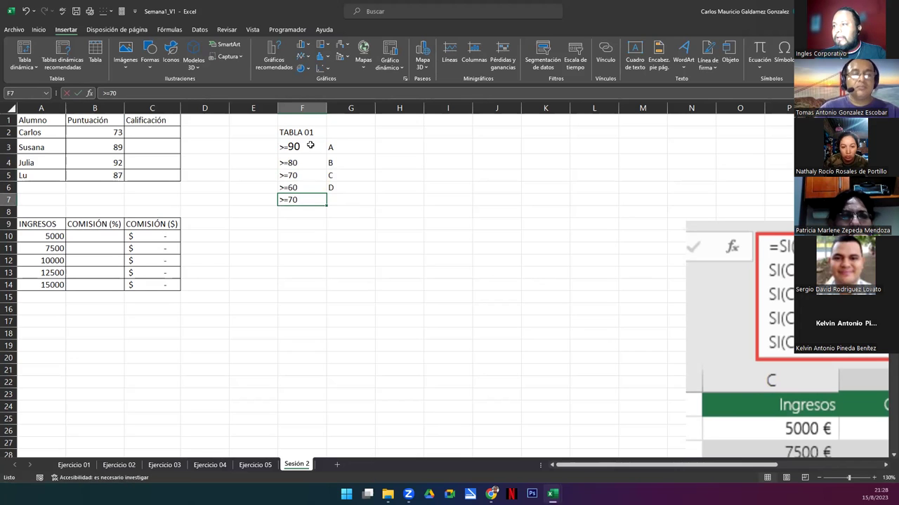
# Step: Change the F7 condition to >=50 and enter the grade E in G7
pyautogui.press('F2')
pyautogui.press('BackSpace')
pyautogui.write('5')
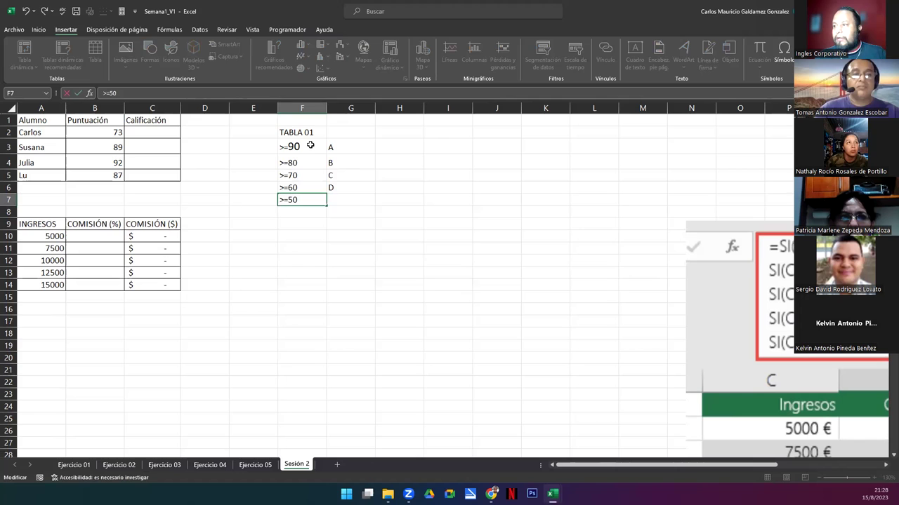
pyautogui.press('Tab')
pyautogui.write('E')
pyautogui.press('Return')
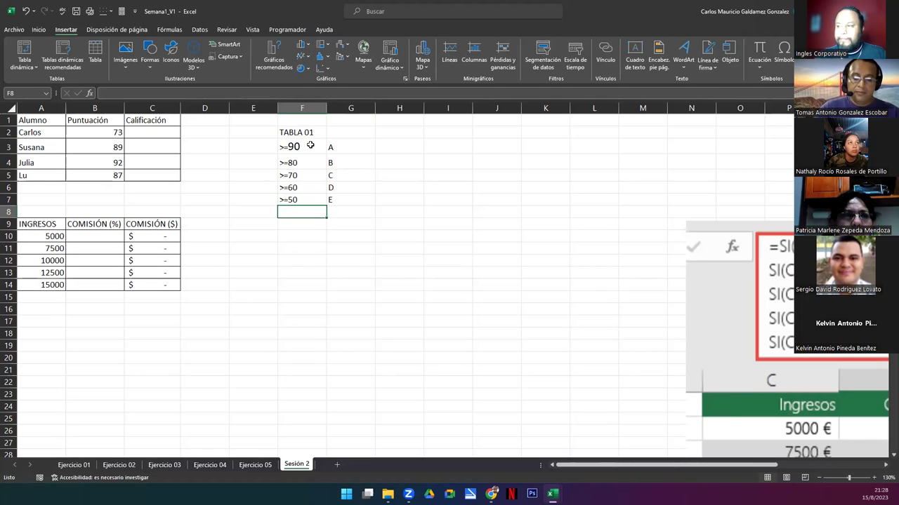
# Step: Enter ... in F8 as the remaining condition and the grade F in G8
pyautogui.write('...')
pyautogui.press('Tab')
pyautogui.write('F')
pyautogui.press('Return')
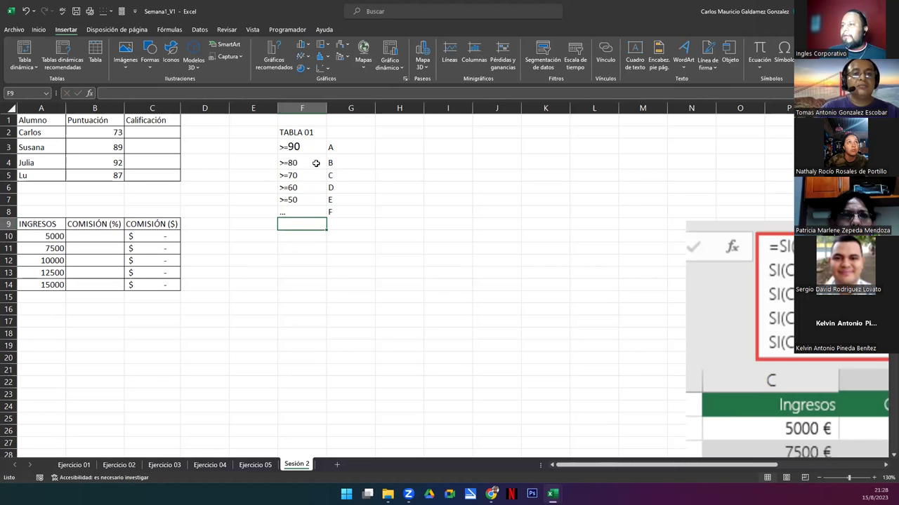
# Step: Extend the F8 condition by inserting the less-than symbol and adding 50 after the dots
pyautogui.click(291, 212)
pyautogui.click(784, 52)
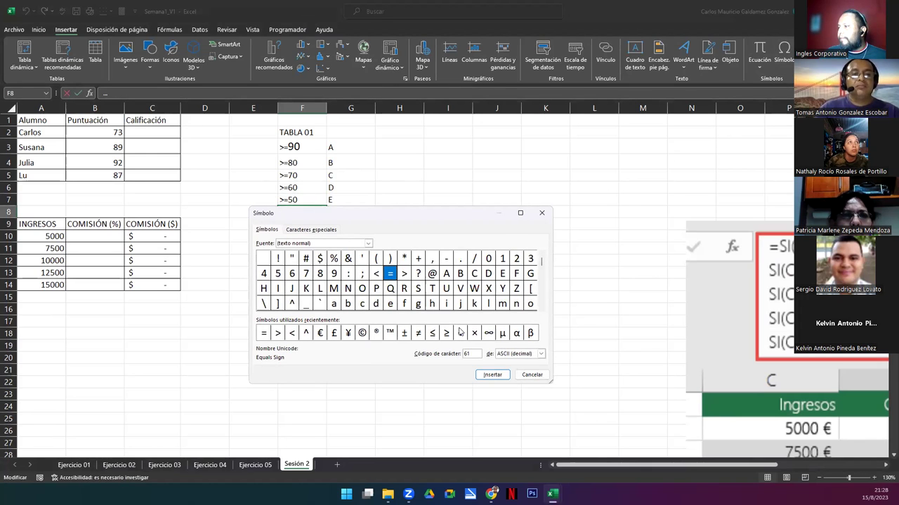
pyautogui.click(377, 273)
pyautogui.click(490, 374)
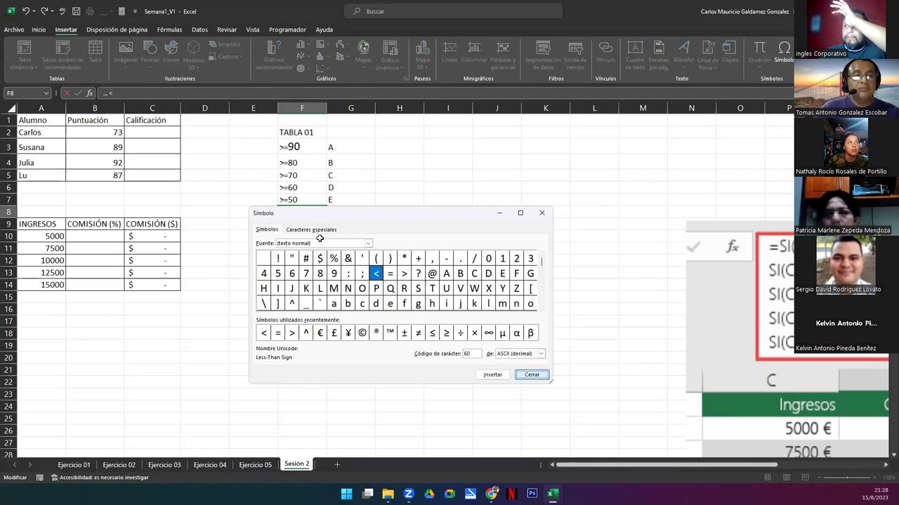
pyautogui.click(532, 375)
pyautogui.write('50')
pyautogui.press('Return')
pyautogui.click(301, 217)
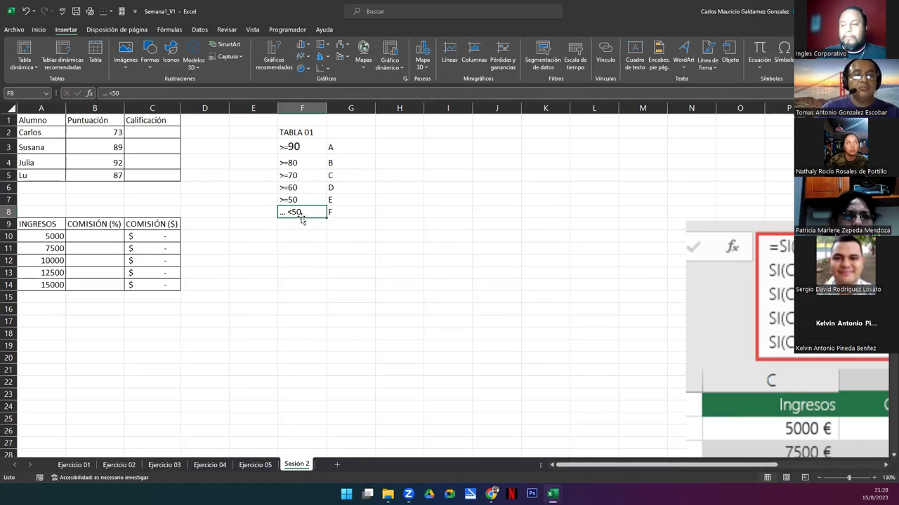
# Step: Center the grade criteria in F3:G8 horizontally and set their font size to 10
pyautogui.moveTo(297, 146); pyautogui.dragTo(351, 212)
pyautogui.click(39, 31)
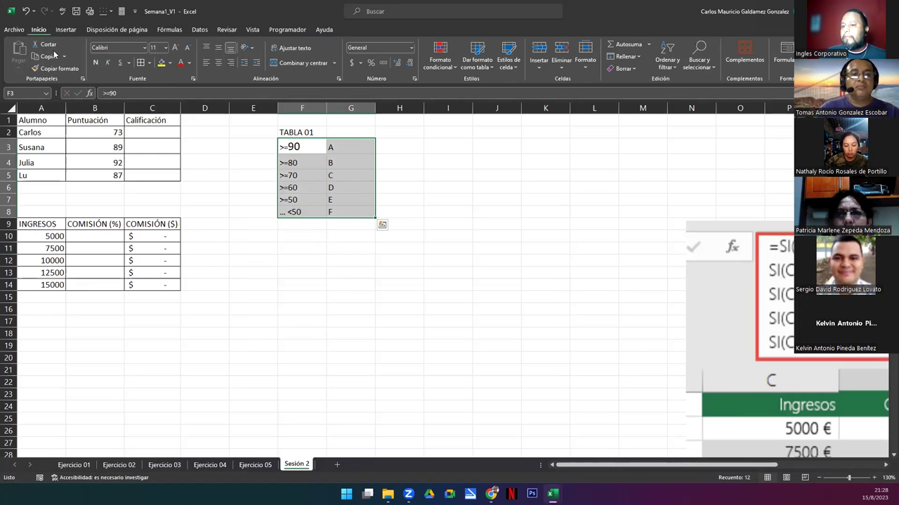
pyautogui.click(219, 64)
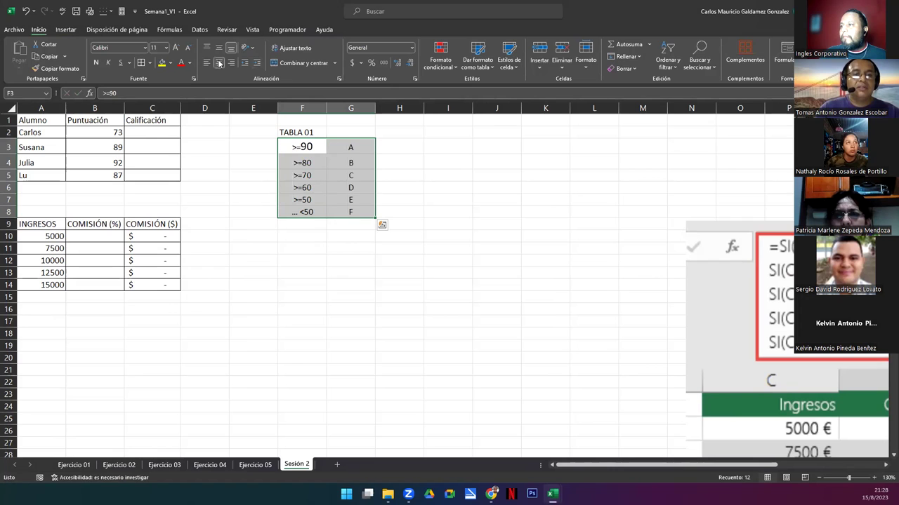
pyautogui.click(165, 47)
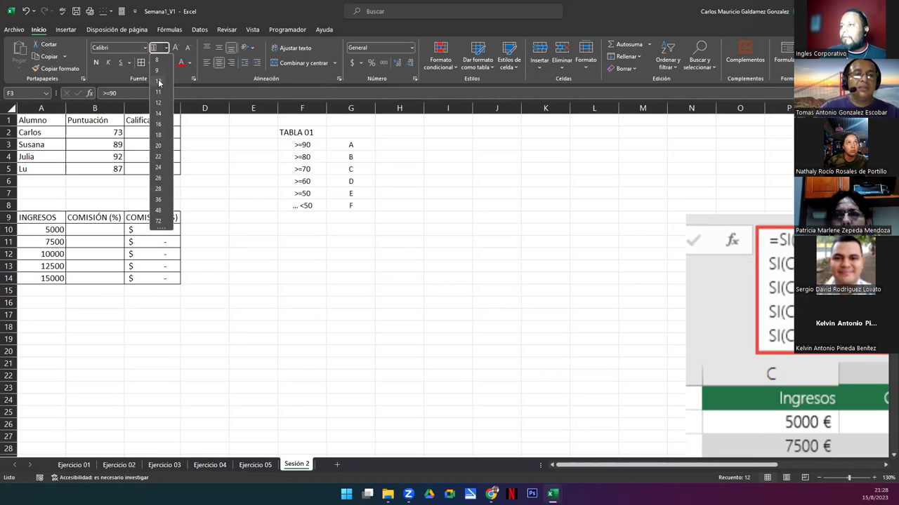
pyautogui.click(158, 81)
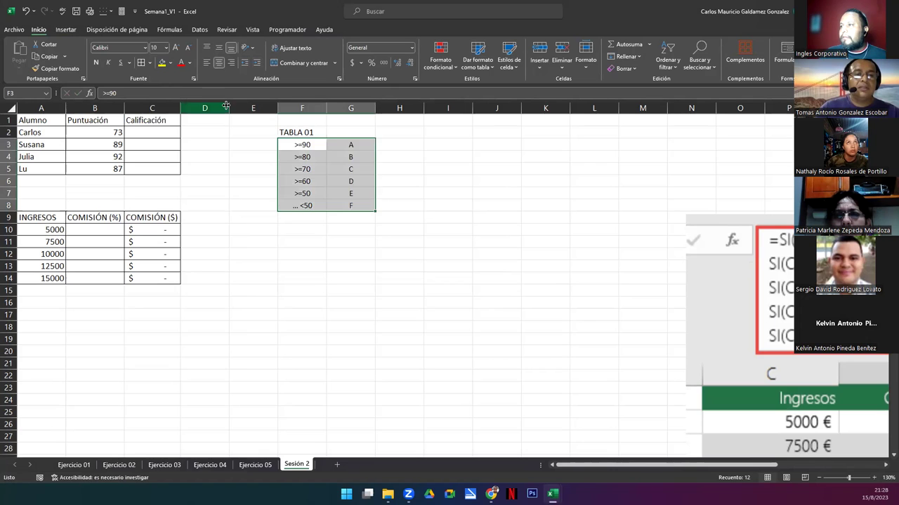
# Step: Merge and center the TABLA 01 heading across F2:G2
pyautogui.click(312, 132)
pyautogui.moveTo(329, 132); pyautogui.dragTo(362, 133)
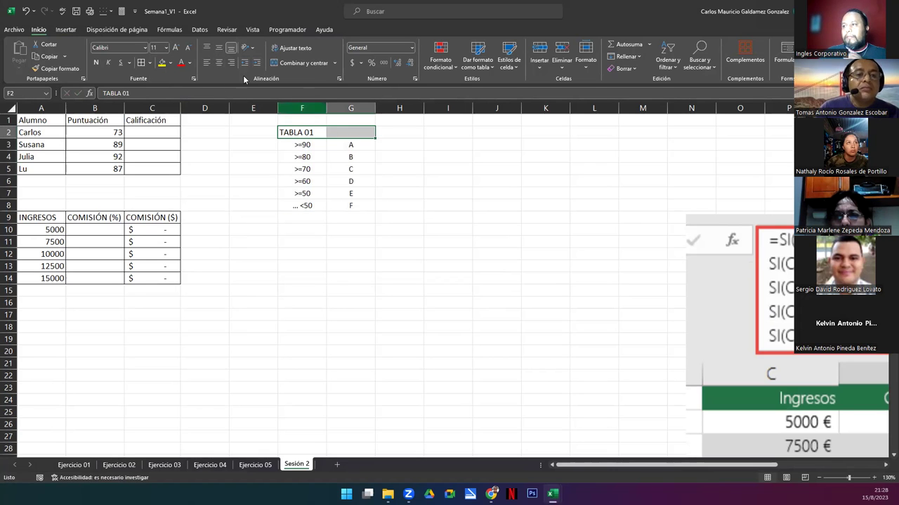
pyautogui.click(303, 63)
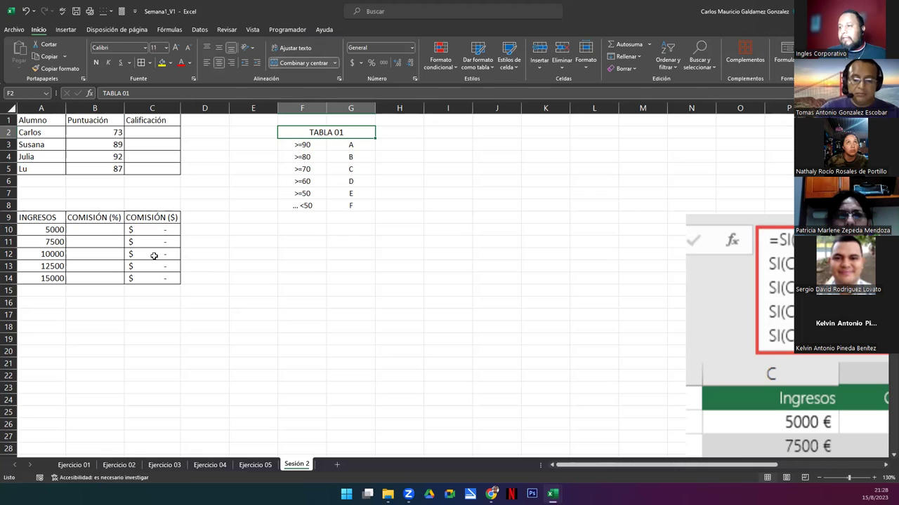
# Step: Move the commission table down to start at row 11 and copy the merged TABLA 01 heading to F10:G10
pyautogui.moveTo(25, 218); pyautogui.dragTo(163, 311)
pyautogui.moveTo(298, 232); pyautogui.dragTo(355, 231)
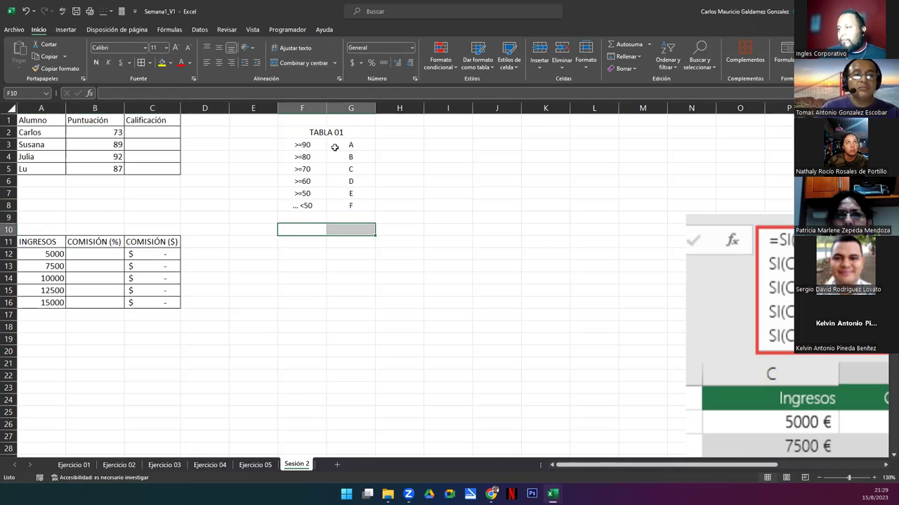
pyautogui.click(334, 135)
pyautogui.hotkey('ctrl', 'c')
pyautogui.click(297, 231)
pyautogui.hotkey('ctrl', 'v')
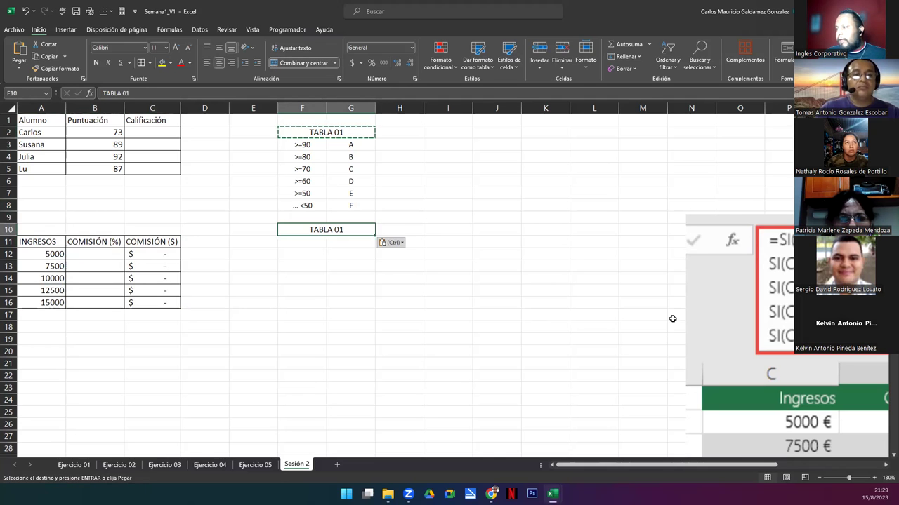
pyautogui.press('Down')
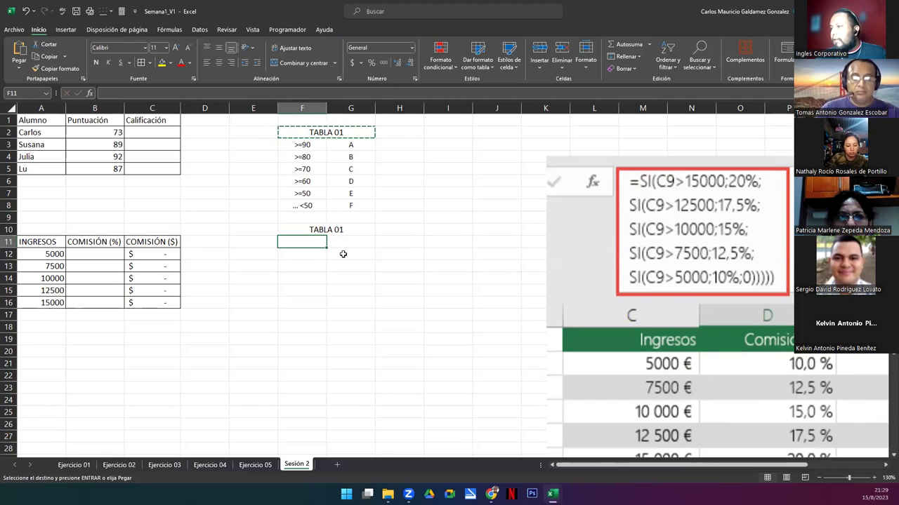
pyautogui.click(298, 205)
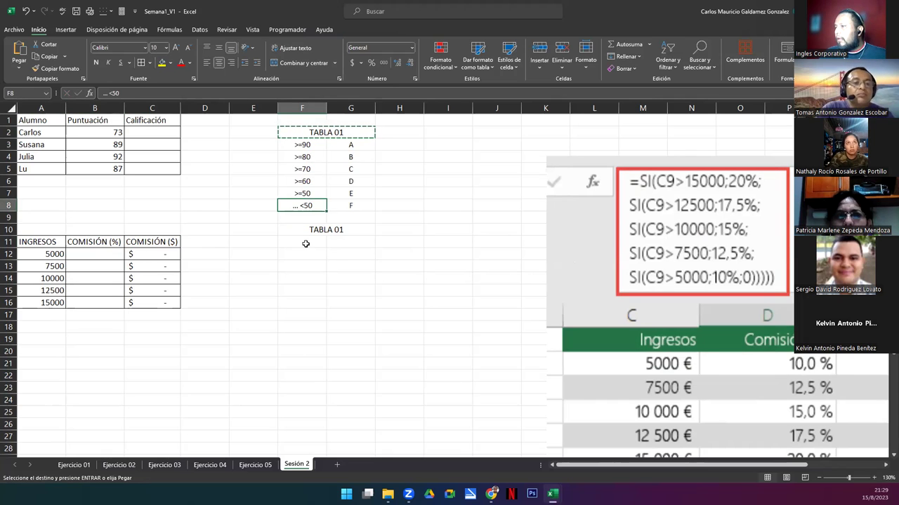
pyautogui.hotkey('ctrl', 'c')
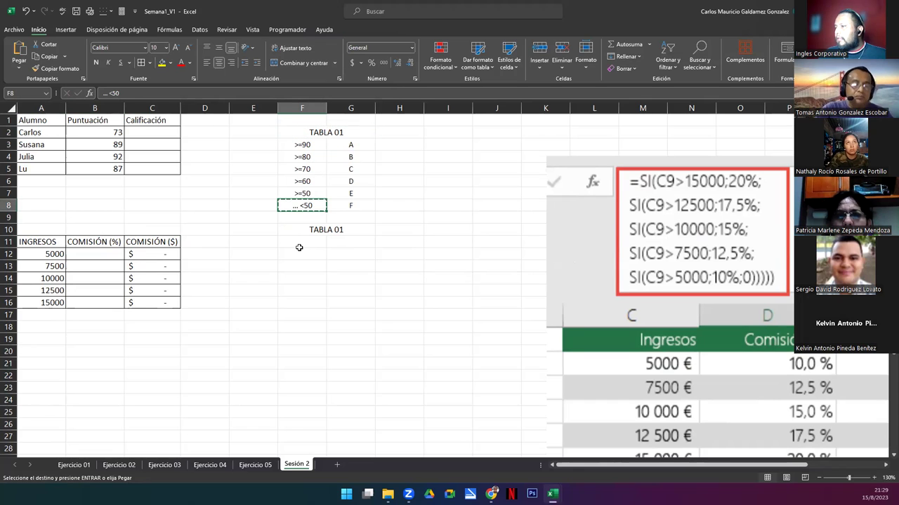
pyautogui.click(295, 243)
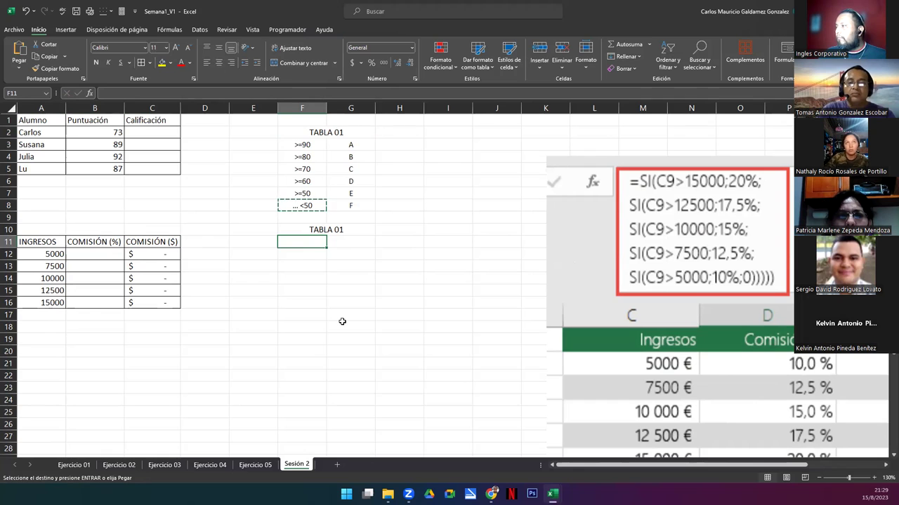
# Step: Copy the F3 condition into F11 and change it to >=15000
pyautogui.click(304, 145)
pyautogui.hotkey('ctrl', 'c')
pyautogui.click(302, 241)
pyautogui.hotkey('ctrl', 'v')
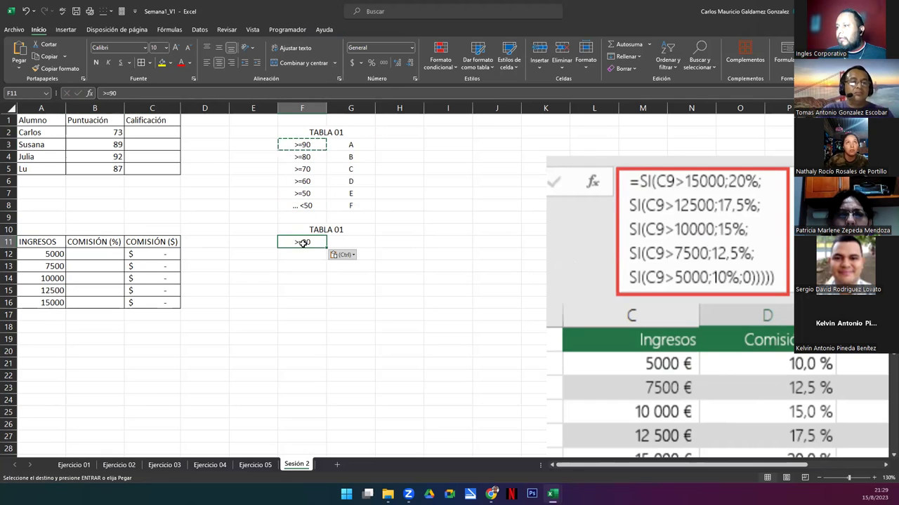
pyautogui.doubleClick(302, 242)
pyautogui.moveTo(303, 242); pyautogui.dragTo(323, 244)
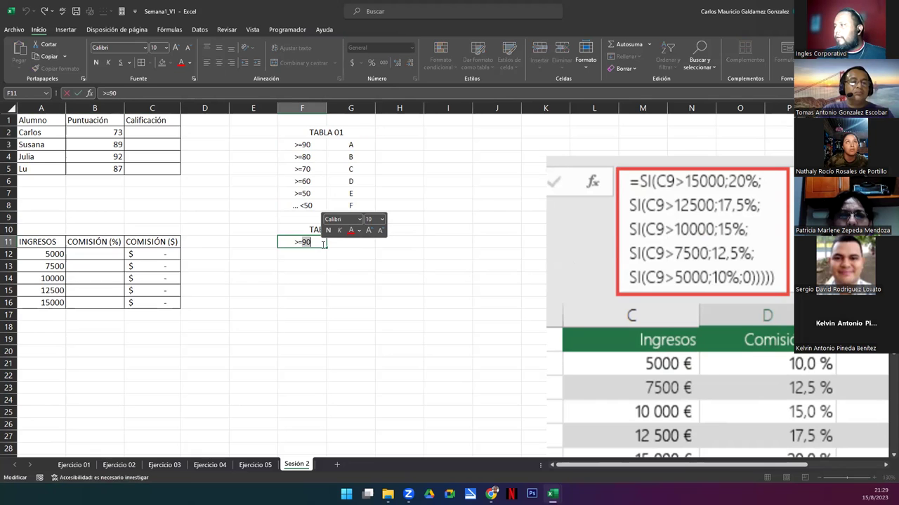
pyautogui.write('1500')
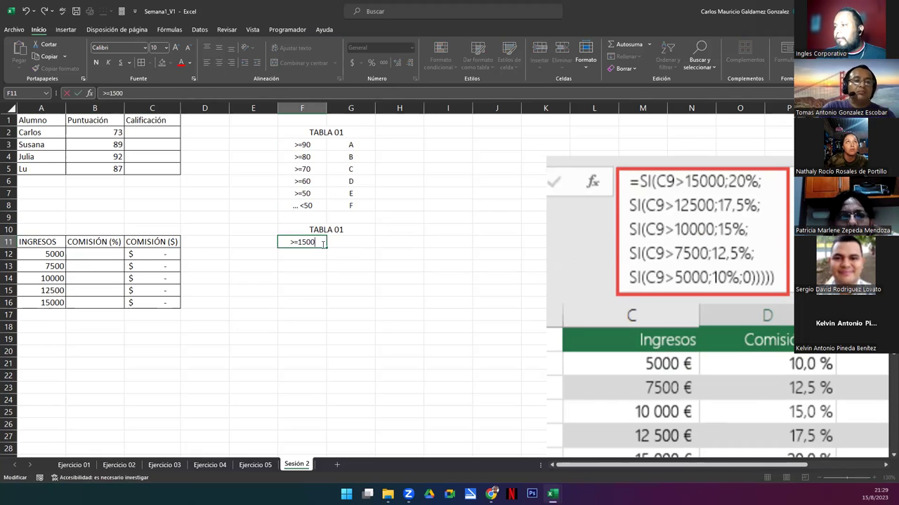
pyautogui.write('0')
# Step: Enter the commission 20% in G11 beside the >=15000 condition
pyautogui.press('Tab')
pyautogui.write('20')
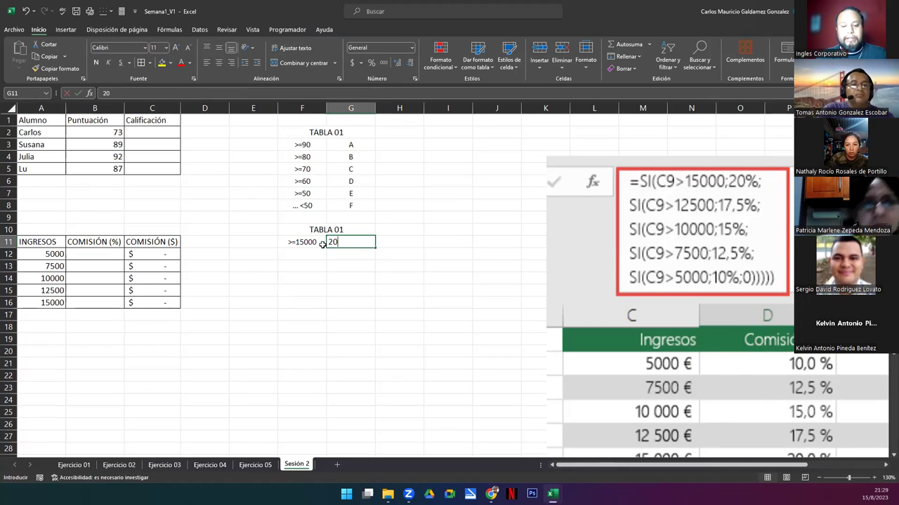
pyautogui.write('%')
pyautogui.press('Return')
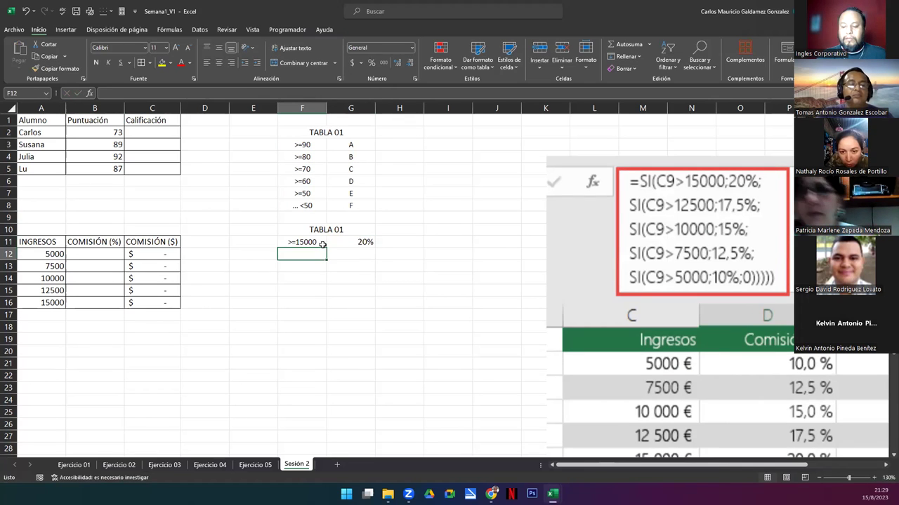
# Step: Copy the >=15000 condition from F11 into F12:F18
pyautogui.click(322, 243)
pyautogui.hotkey('ctrl', 'c')
pyautogui.press('Down')
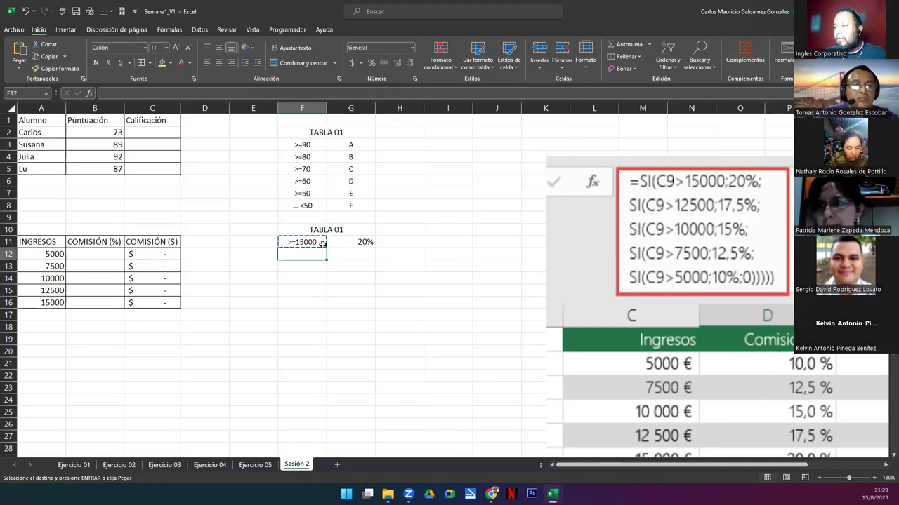
pyautogui.hotkey('shift', 'Down')
pyautogui.hotkey('shift', 'Down')
pyautogui.hotkey('shift', 'Down')
pyautogui.hotkey('shift', 'Down')
pyautogui.hotkey('shift', 'Down')
pyautogui.hotkey('shift', 'Down')
pyautogui.hotkey('ctrl', 'v')
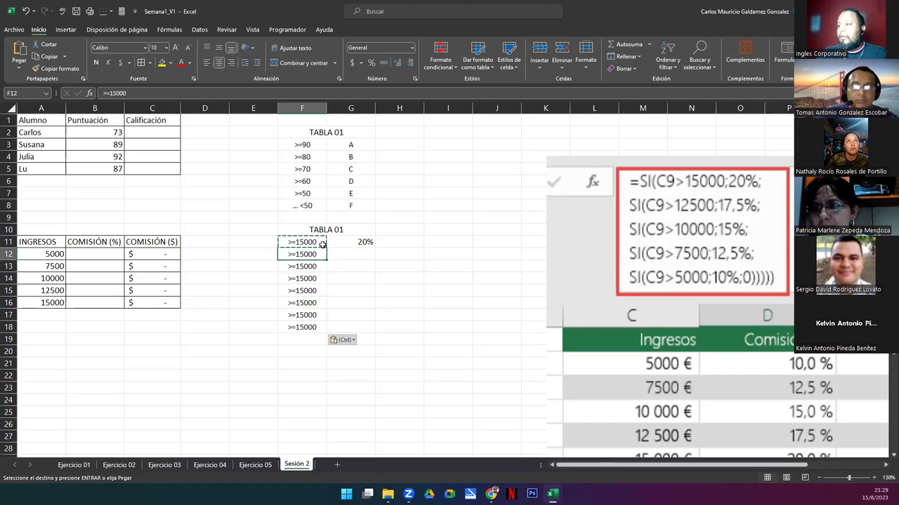
# Step: Change the F12 condition to >=12500 and enter the commission 17.50% in G12
pyautogui.press('F2')
pyautogui.press('BackSpace')
pyautogui.press('BackSpace')
pyautogui.press('BackSpace')
pyautogui.press('BackSpace')
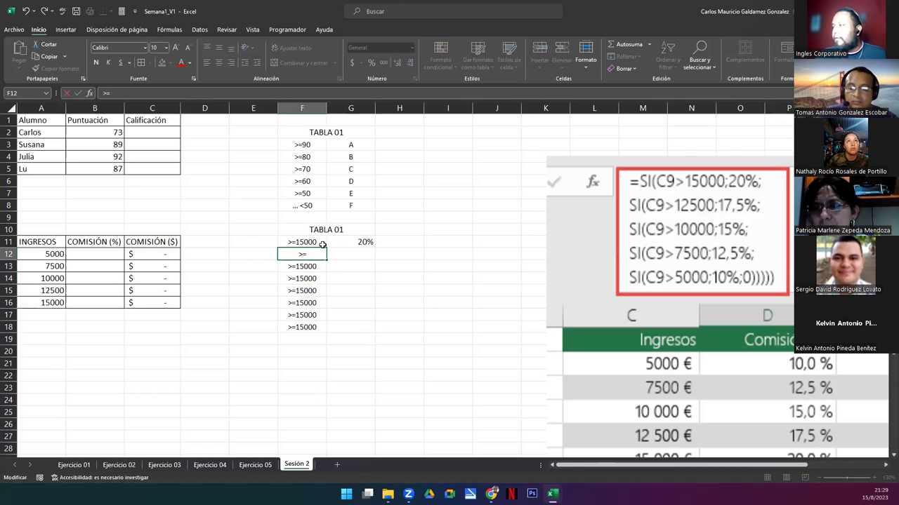
pyautogui.write('12500')
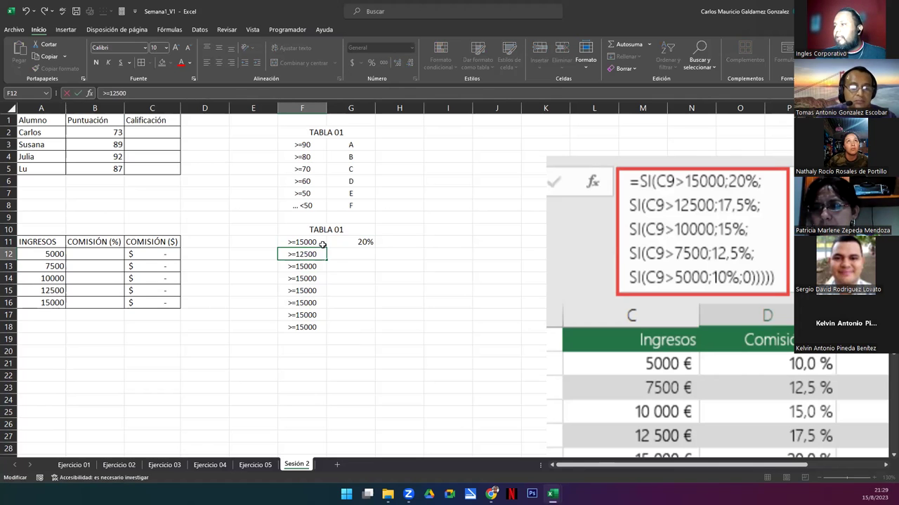
pyautogui.press('Tab')
pyautogui.write('1')
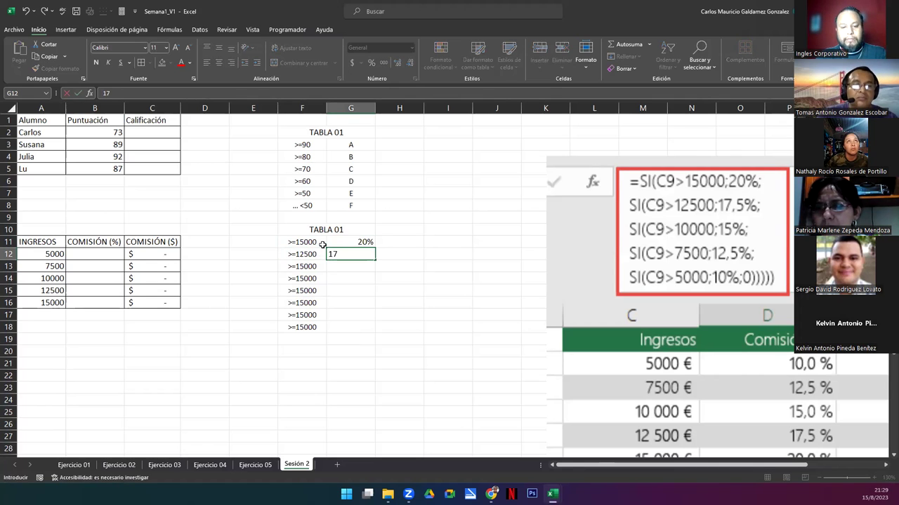
pyautogui.write('7.50%')
pyautogui.press('Return')
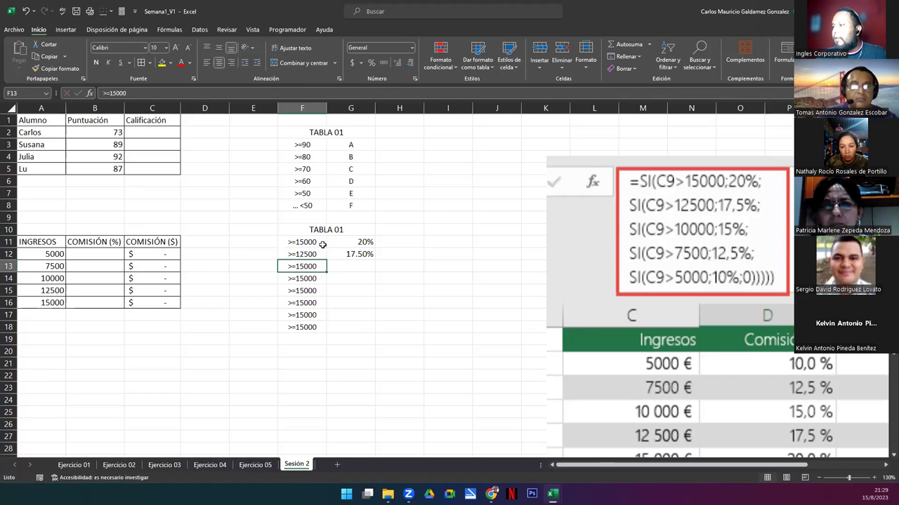
# Step: Change the F13 condition to >=10000 and enter 15 in G13
pyautogui.write('>=1')
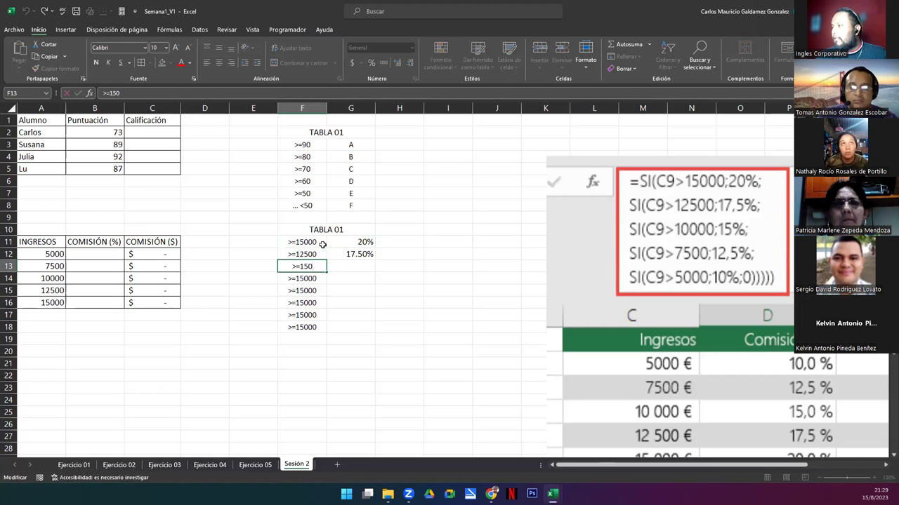
pyautogui.write('0000')
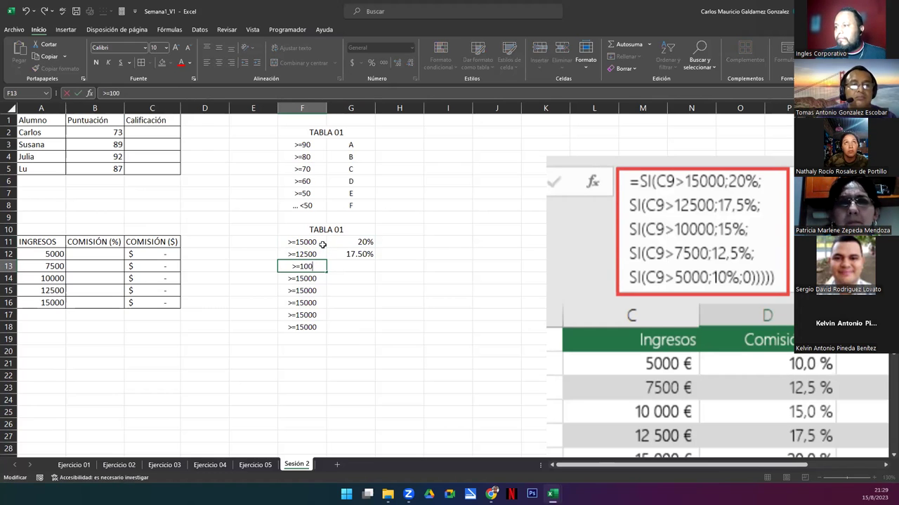
pyautogui.press('Tab')
pyautogui.write('15')
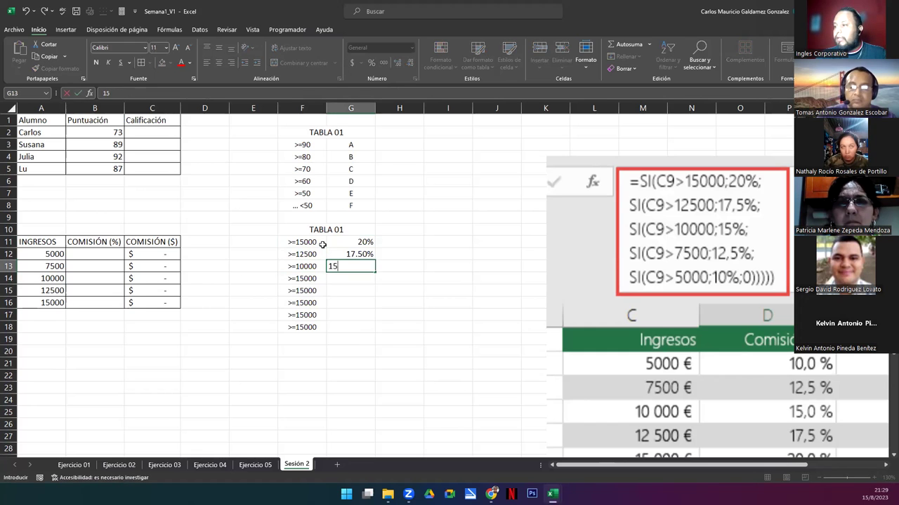
pyautogui.press('Return')
pyautogui.press('Up')
pyautogui.press('F2')
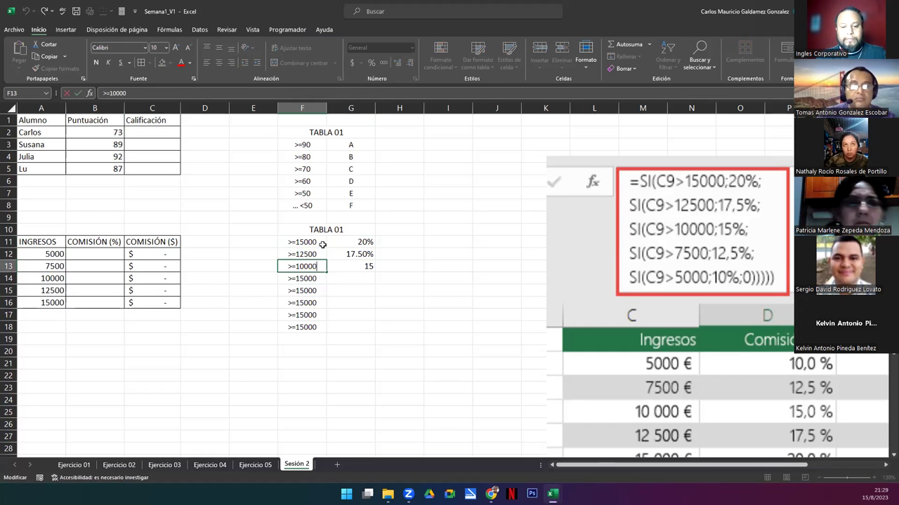
pyautogui.write('%')
pyautogui.press('Return')
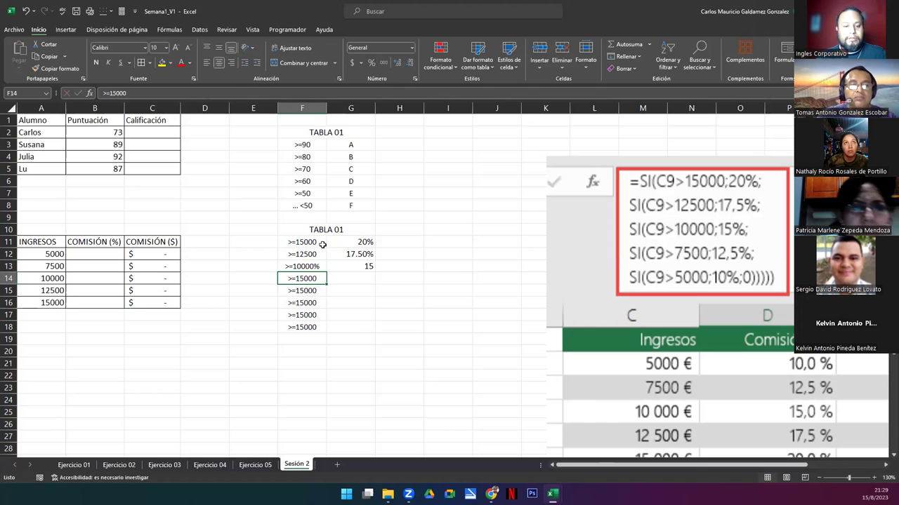
pyautogui.hotkey('ctrl', 'z')
# Step: Set the G13 commission to 15%
pyautogui.press('Right')
pyautogui.press('F2')
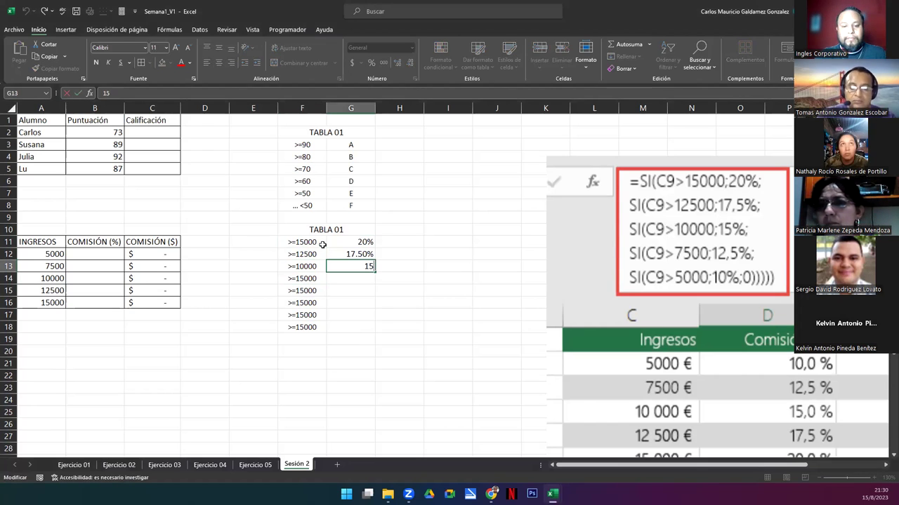
pyautogui.write('%')
pyautogui.press('Return')
# Step: Change the F14 condition to >=7500 and enter the commission 12.50% in G14
pyautogui.press('Left')
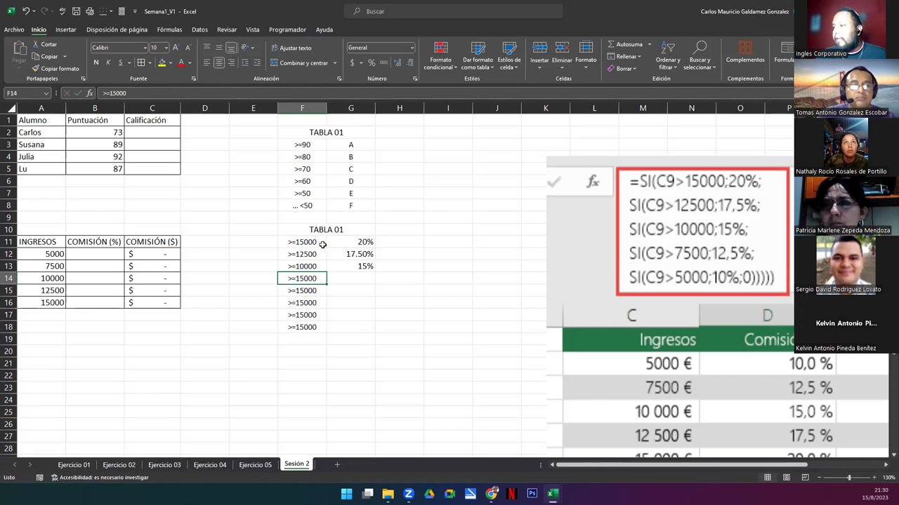
pyautogui.write('>=15')
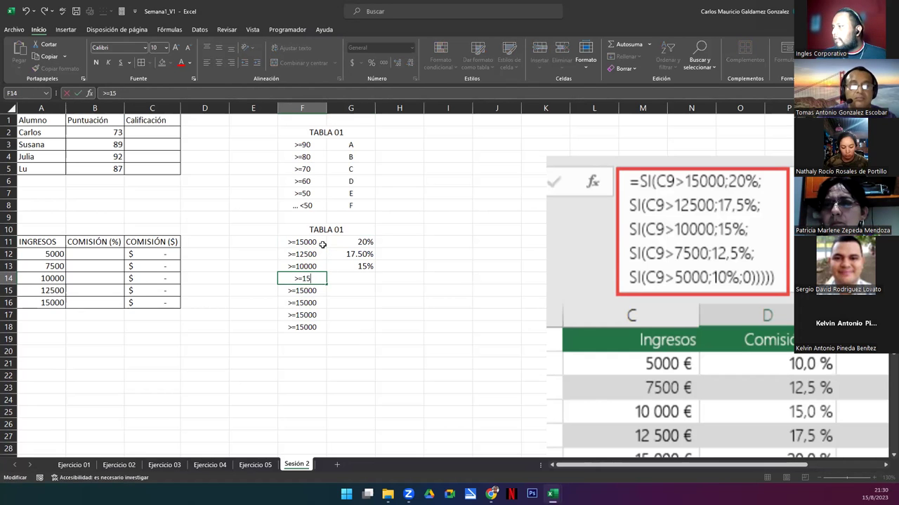
pyautogui.press('BackSpace')
pyautogui.write('7500')
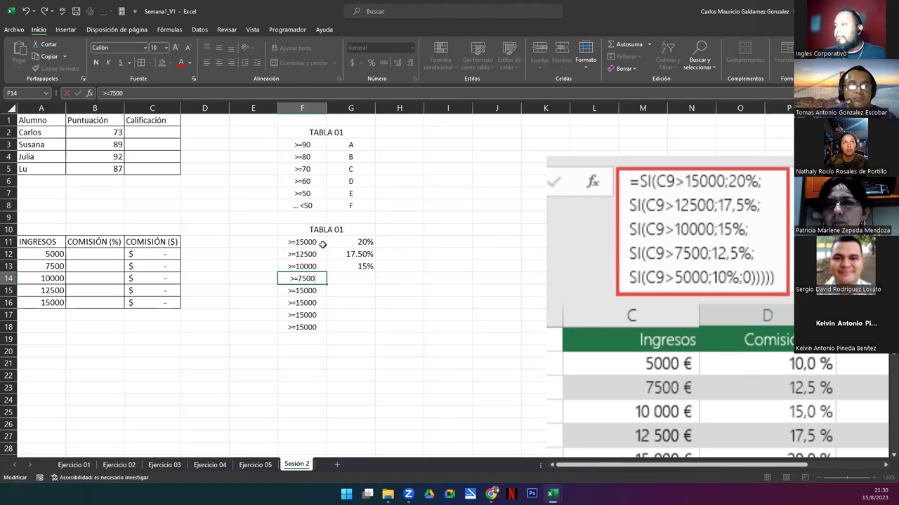
pyautogui.press('Right')
pyautogui.write('12')
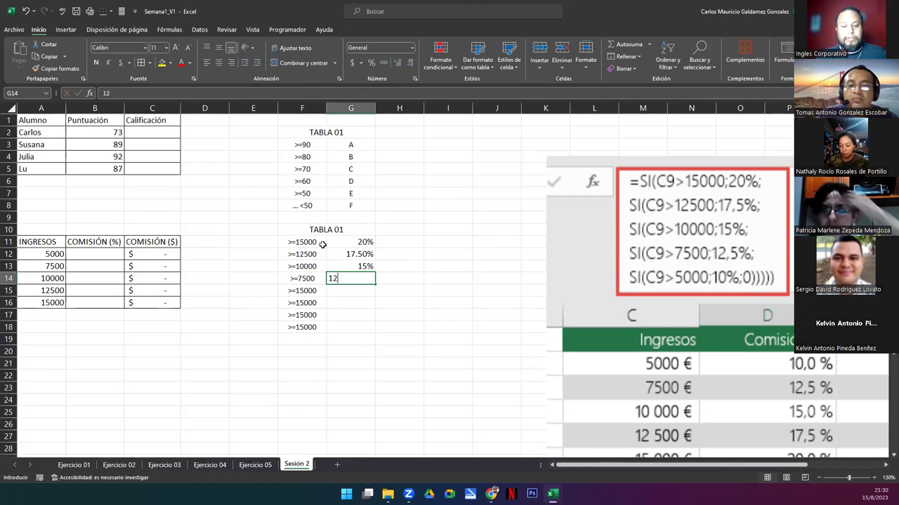
pyautogui.write('.50%')
pyautogui.press('Return')
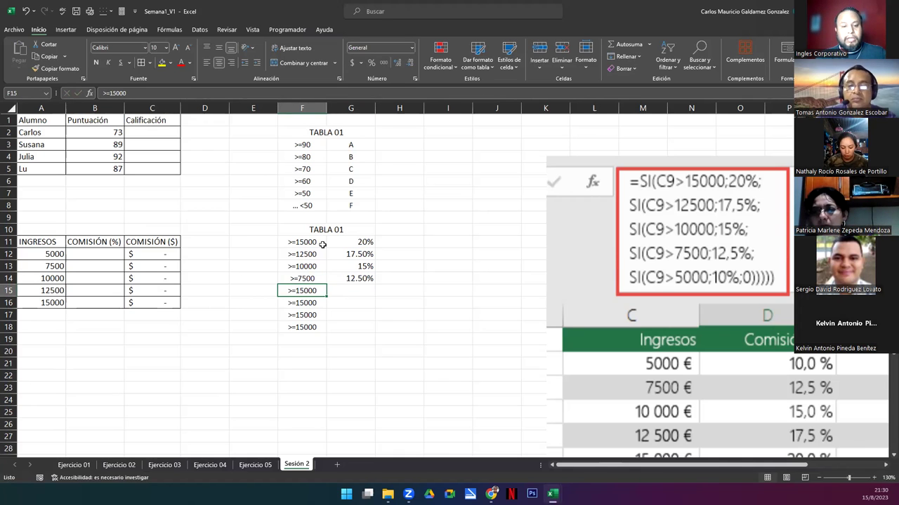
# Step: Change the F15 condition to >=5000 and enter the commission 10% in G15
pyautogui.press('F2')
pyautogui.press('BackSpace')
pyautogui.press('BackSpace')
pyautogui.press('BackSpace')
pyautogui.press('BackSpace')
pyautogui.press('BackSpace')
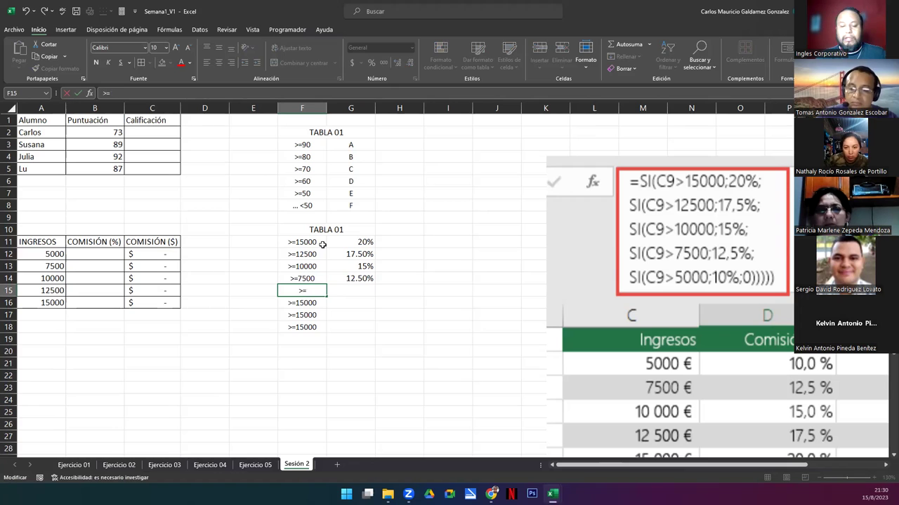
pyautogui.write('5000')
pyautogui.press('Tab')
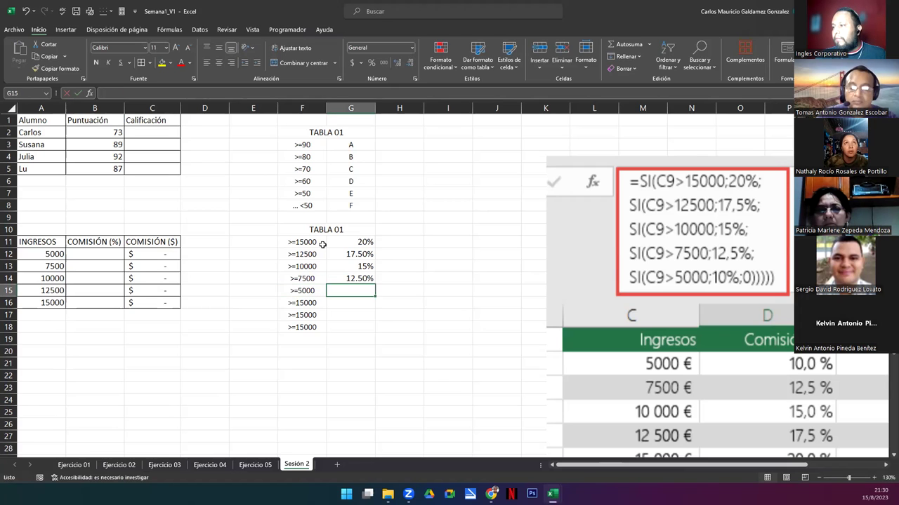
pyautogui.write('10')
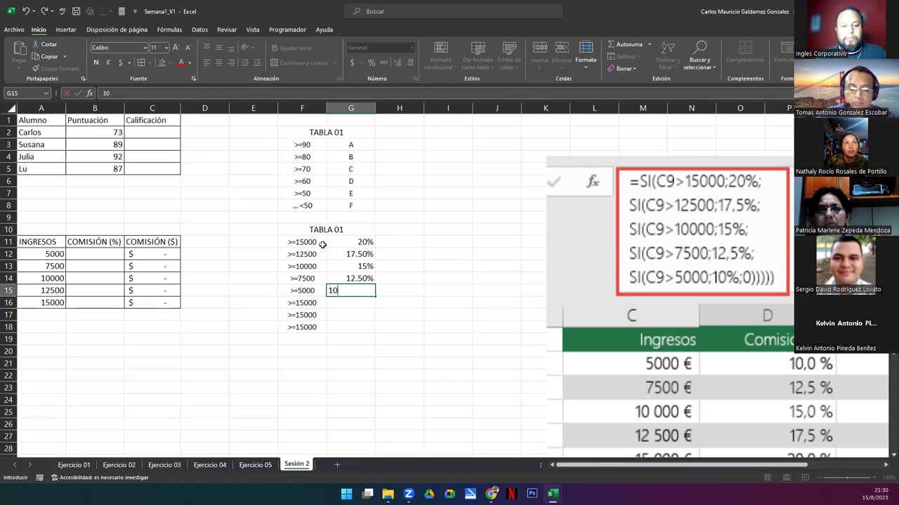
pyautogui.write('%')
pyautogui.press('Return')
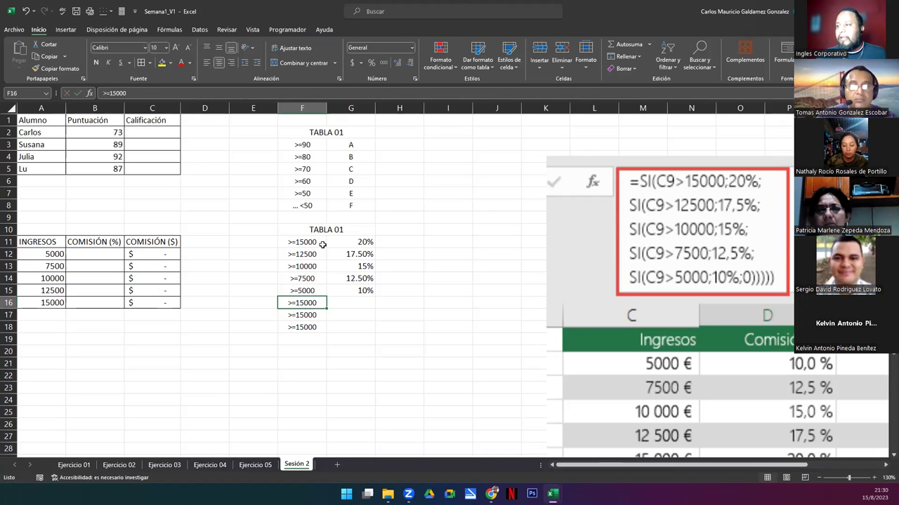
# Step: Copy the "... <50" condition from F8 into F16 and change it to "... <5000"
pyautogui.click(299, 205)
pyautogui.hotkey('ctrl', 'c')
pyautogui.click(300, 303)
pyautogui.hotkey('ctrl', 'v')
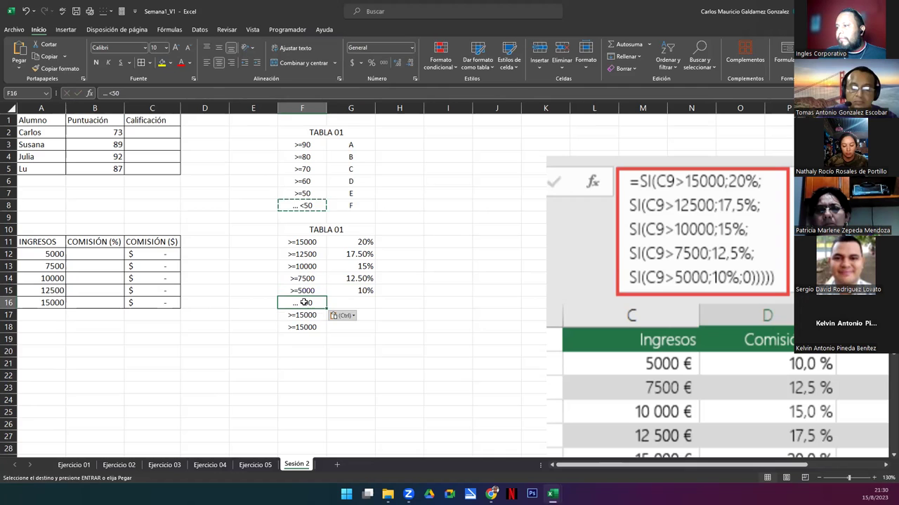
pyautogui.doubleClick(306, 303)
pyautogui.write('00')
# Step: Enter the commission 0% in G16 and clear the leftover conditions in F17:F18
pyautogui.press('Tab')
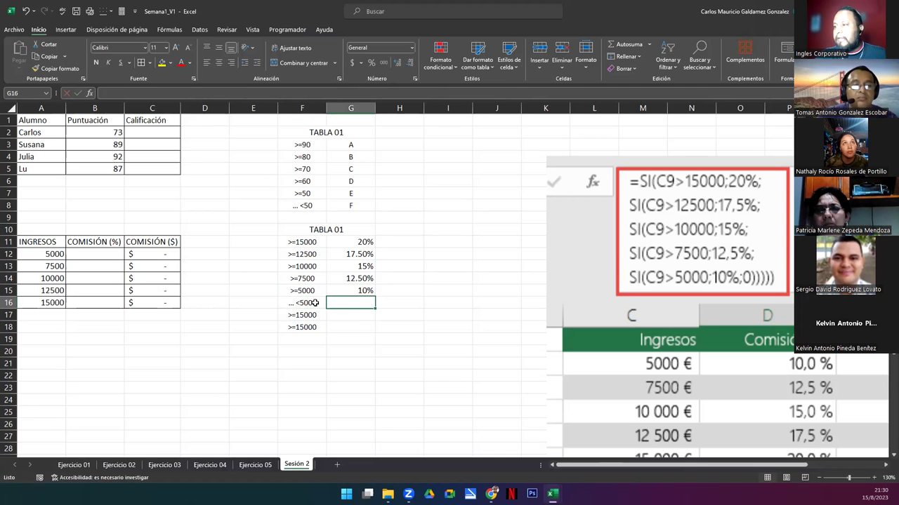
pyautogui.write('0%')
pyautogui.press('Return')
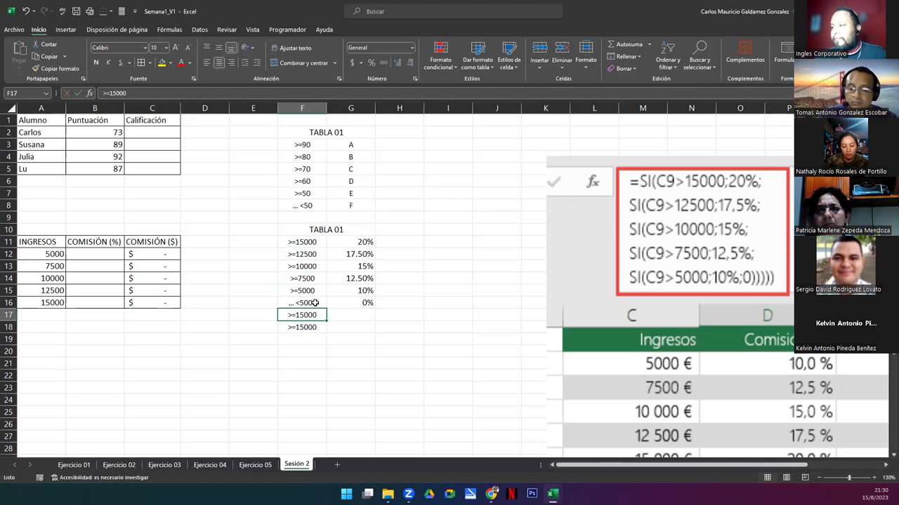
pyautogui.hotkey('shift', 'Down')
pyautogui.press('Delete')
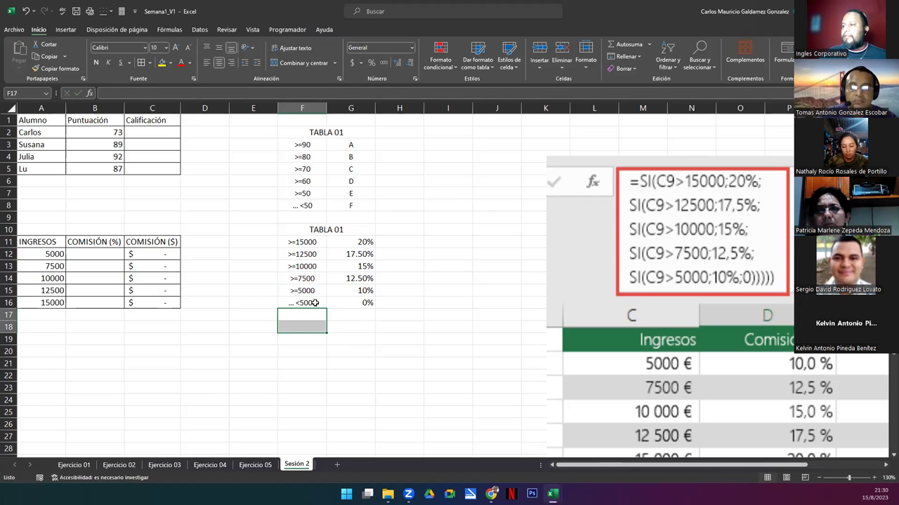
# Step: Apply all borders to the grades criteria table F2:G8 and the commission criteria table F10:G16
pyautogui.click(315, 243)
pyautogui.moveTo(314, 243); pyautogui.dragTo(361, 302)
pyautogui.keyDown('ctrl'); pyautogui.click(333, 134); pyautogui.keyUp('ctrl')
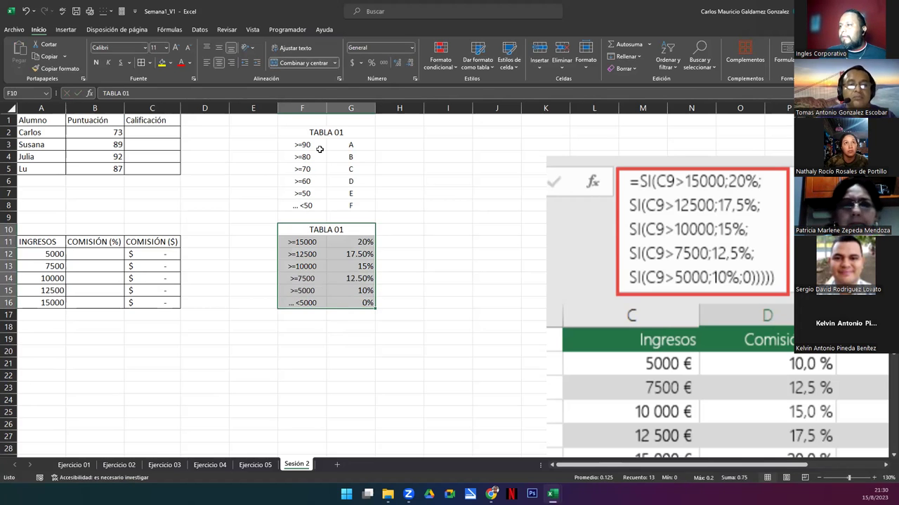
pyautogui.click(140, 63)
pyautogui.click(351, 168)
pyautogui.moveTo(316, 135); pyautogui.dragTo(328, 206)
# Step: Move the grades criteria table up one row to F1:G7 and the commission criteria table down one row to F11:G17
pyautogui.moveTo(333, 129); pyautogui.dragTo(335, 125)
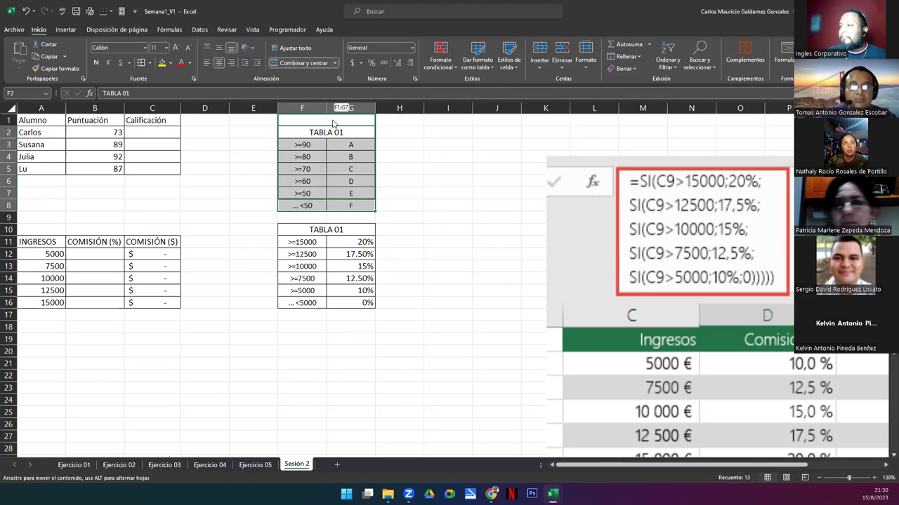
pyautogui.click(441, 272)
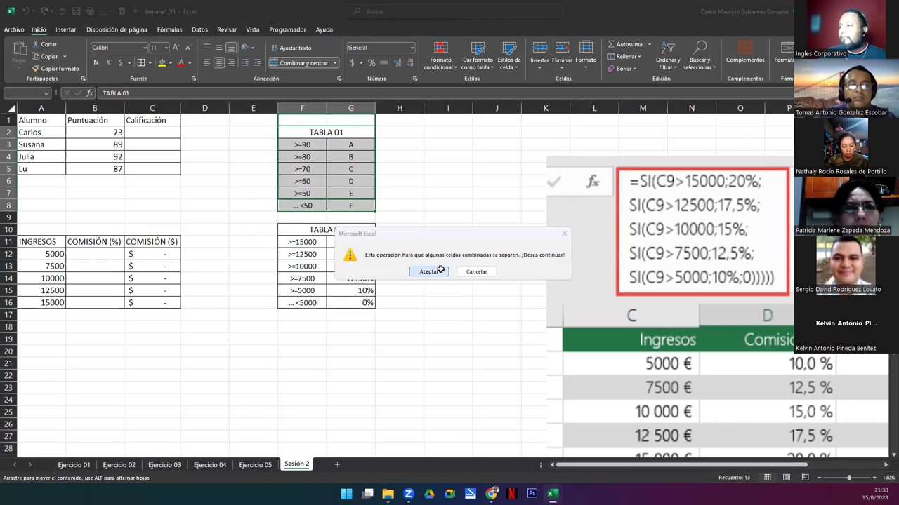
pyautogui.click(439, 271)
pyautogui.moveTo(288, 232); pyautogui.dragTo(316, 324)
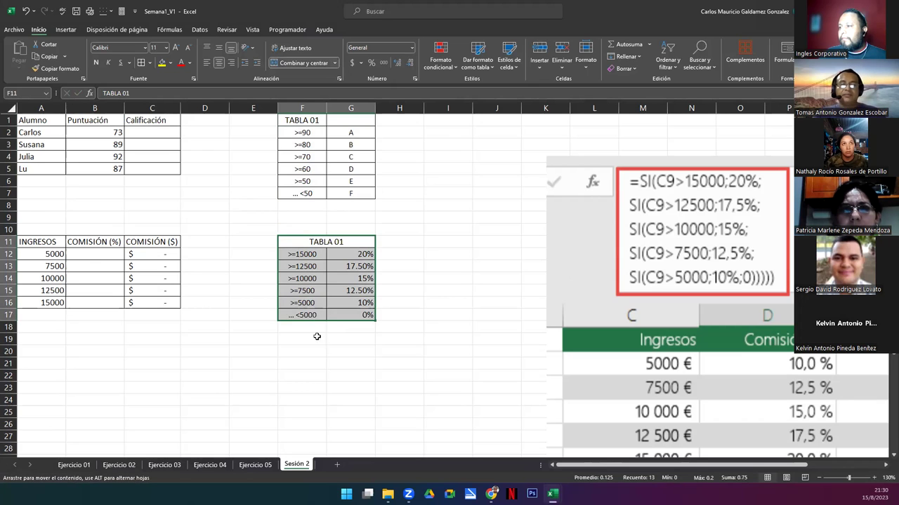
# Step: Delete the reference picture of the nested SI formula from the sheet
pyautogui.click(286, 313)
pyautogui.click(563, 321)
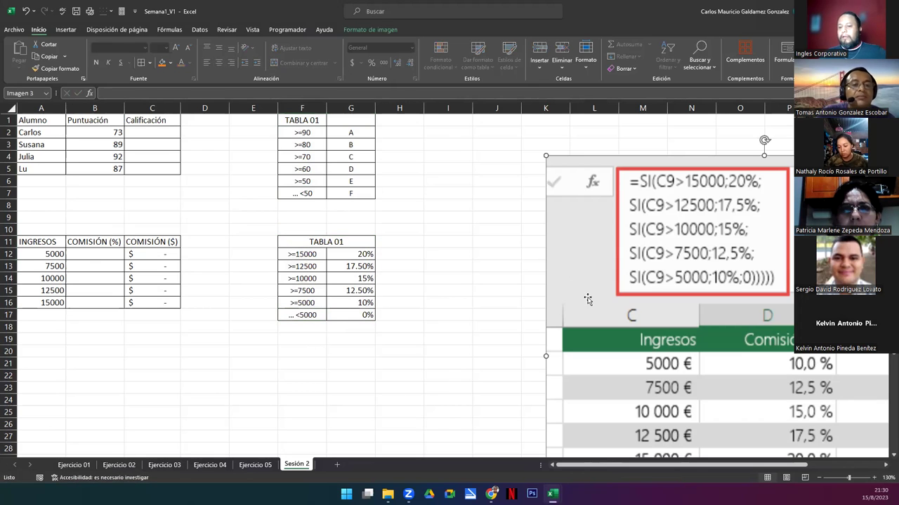
pyautogui.press('Delete')
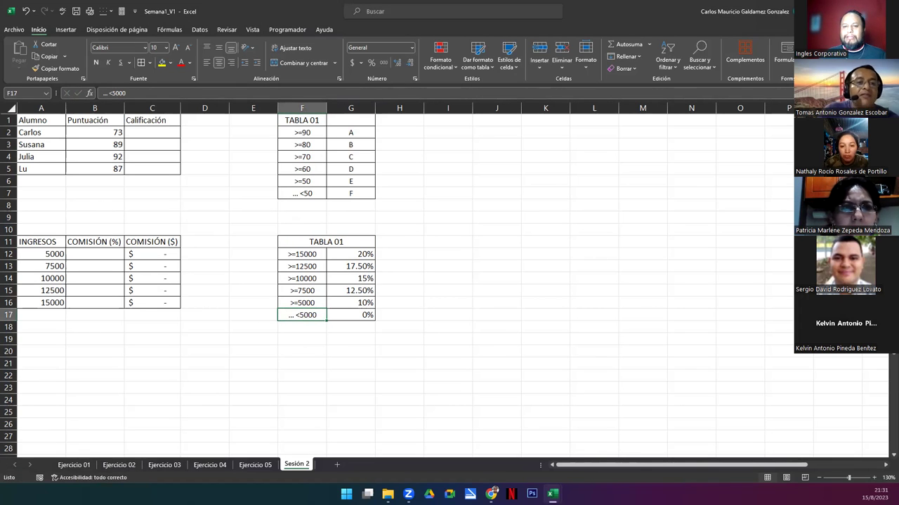
pyautogui.hotkey('ctrl', 'c')
pyautogui.click(495, 232)
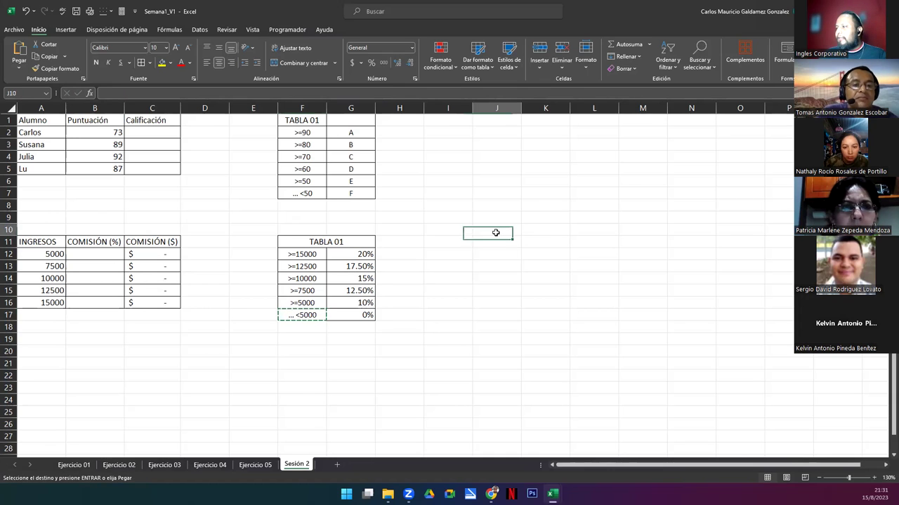
pyautogui.hotkey('ctrl', 'v')
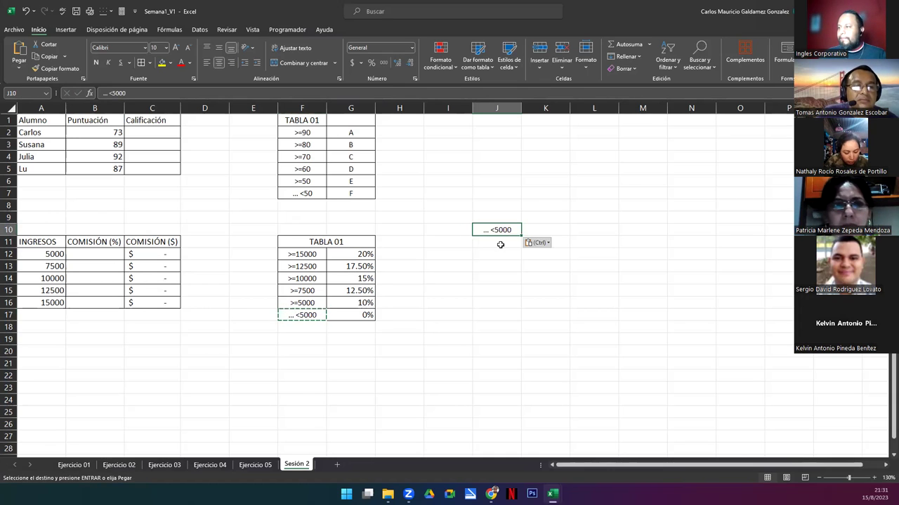
pyautogui.hotkey('ctrl', 'z')
pyautogui.press('Escape')
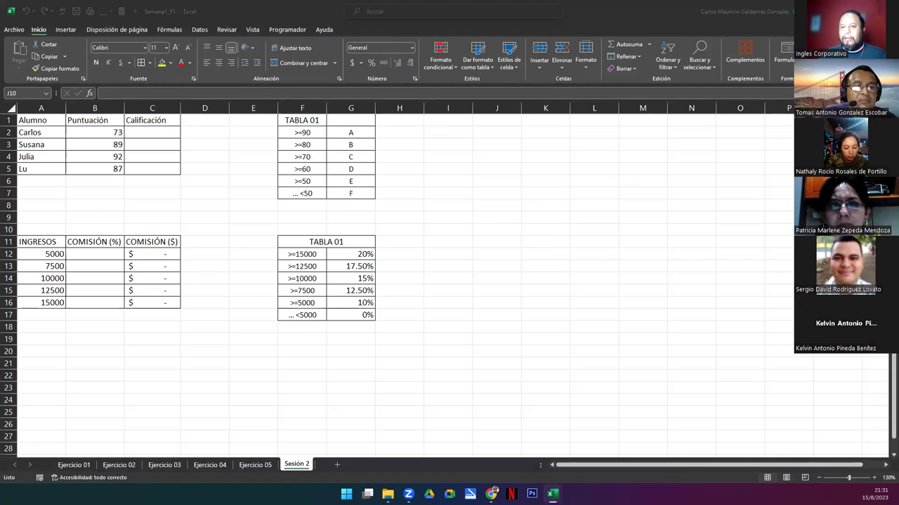
# Step: Paste the copied list of age ranges and categories, from "0-5 INFANTES" to "46 o Sup TERCERA EDAD", starting at J11
pyautogui.click(498, 247)
pyautogui.press('BackSpace')
pyautogui.click(496, 244)
pyautogui.hotkey('ctrl', 'v')
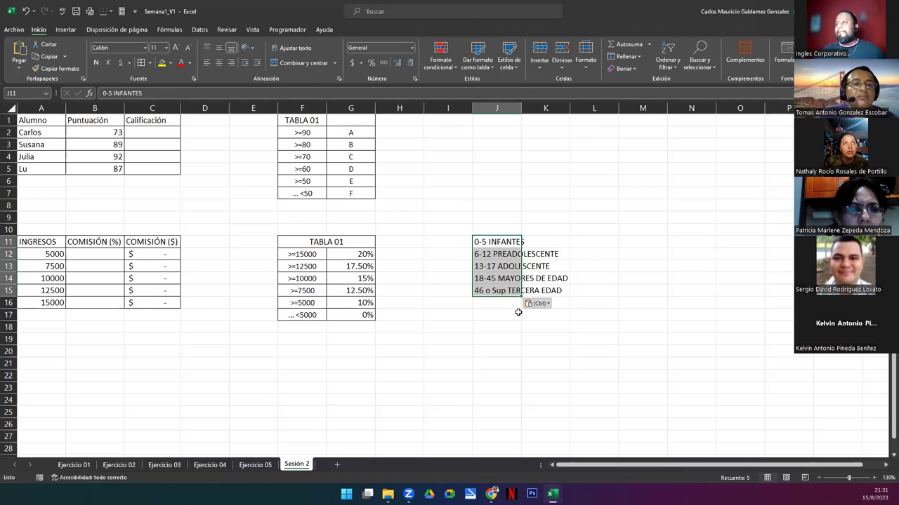
# Step: Autofit column J to the age list and enter the heading EDADES in J10
pyautogui.click(478, 241)
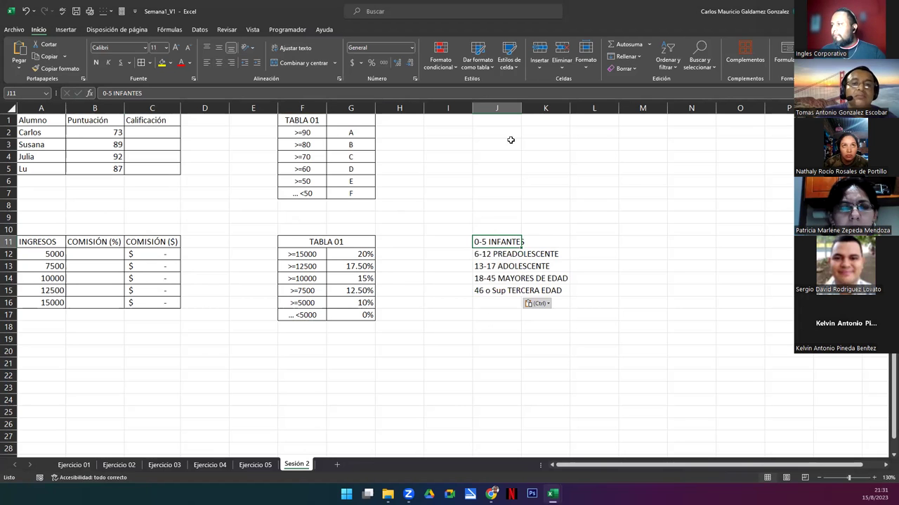
pyautogui.doubleClick(521, 109)
pyautogui.click(485, 229)
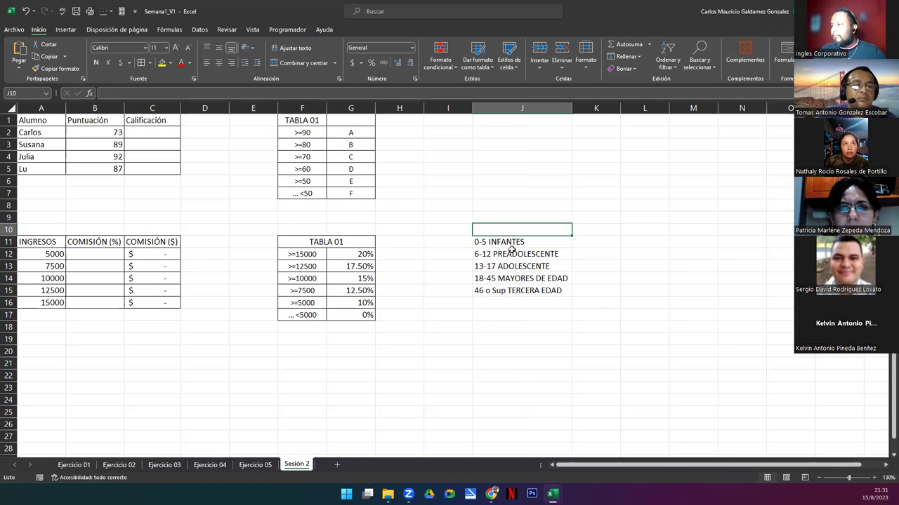
pyautogui.write('EDADES')
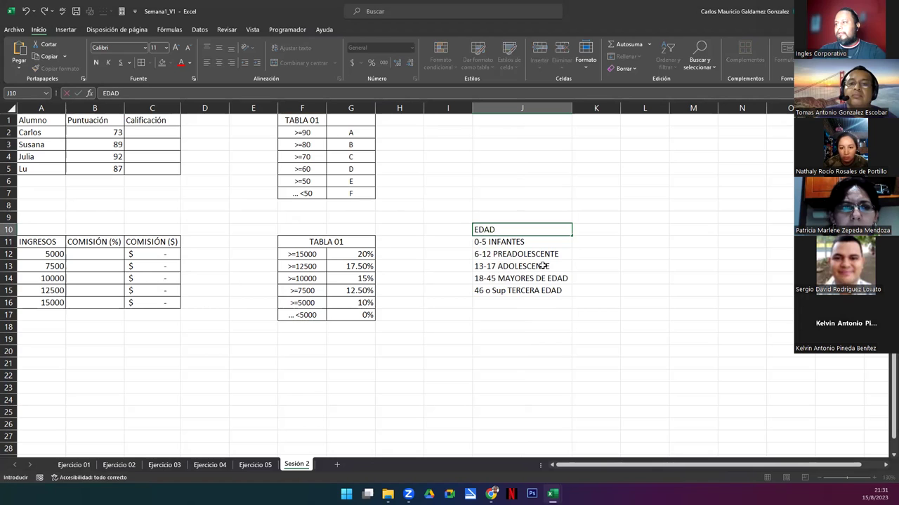
pyautogui.press('Return')
# Step: Apply all borders to the EDADES list in J10:J15
pyautogui.moveTo(523, 230); pyautogui.dragTo(525, 290)
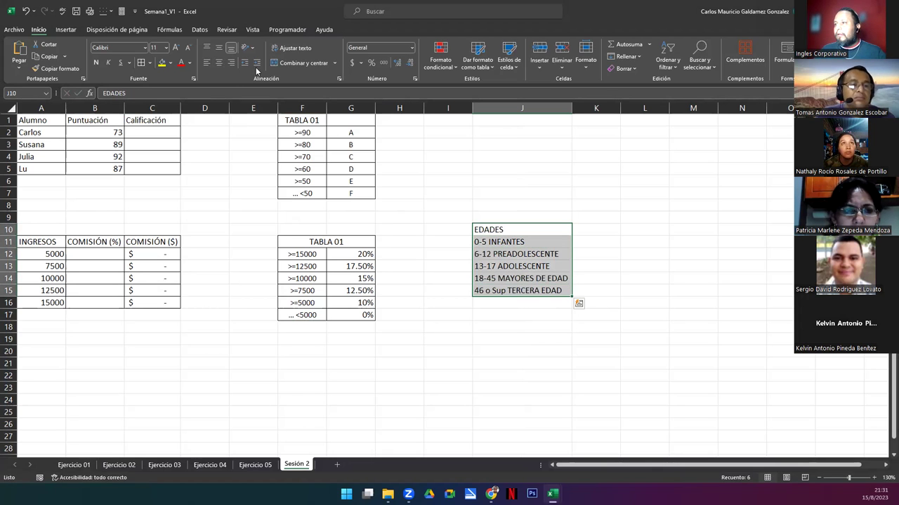
pyautogui.click(141, 62)
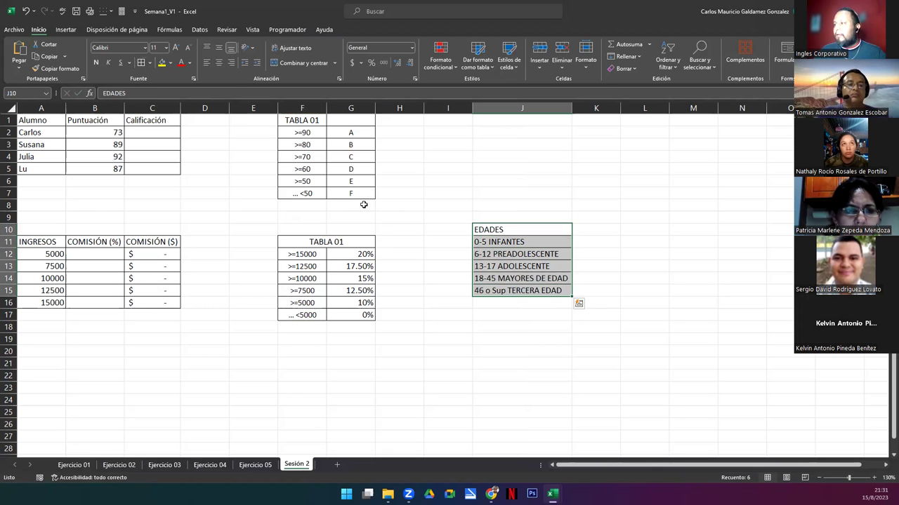
pyautogui.click(512, 230)
pyautogui.moveTo(558, 228); pyautogui.dragTo(557, 291)
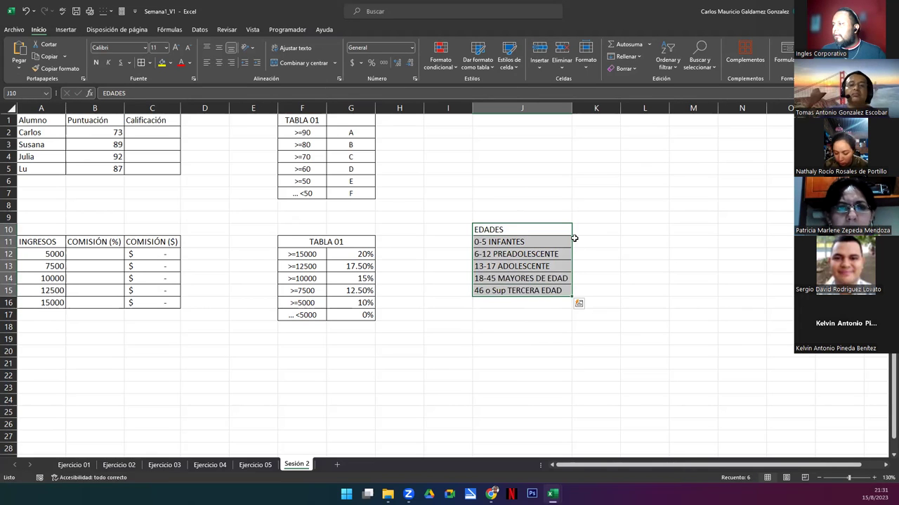
# Step: Move the EDADES list to L7:L12 and adjust the widths of columns J and L to suit its new place
pyautogui.moveTo(574, 238); pyautogui.dragTo(654, 195)
pyautogui.moveTo(570, 110); pyautogui.dragTo(519, 116)
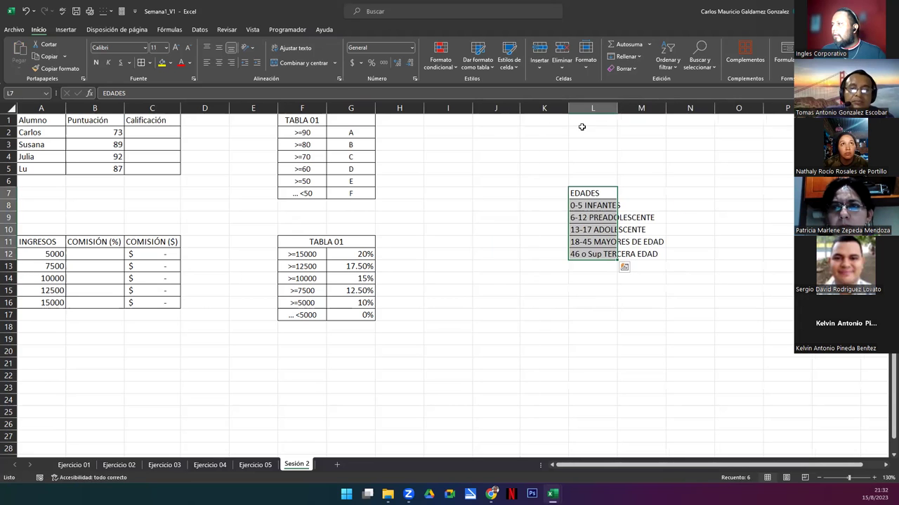
pyautogui.moveTo(618, 109); pyautogui.dragTo(667, 109)
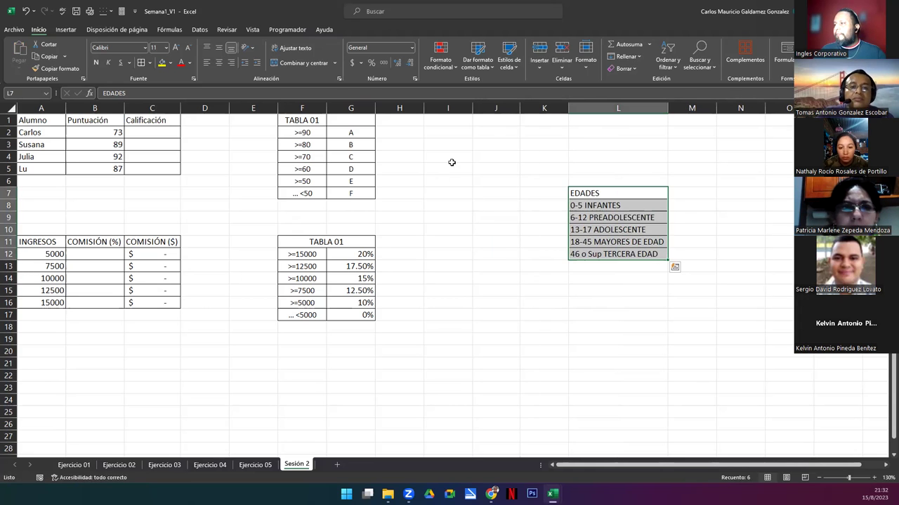
# Step: Enter the heading Edad in J4 for the example age column
pyautogui.click(491, 159)
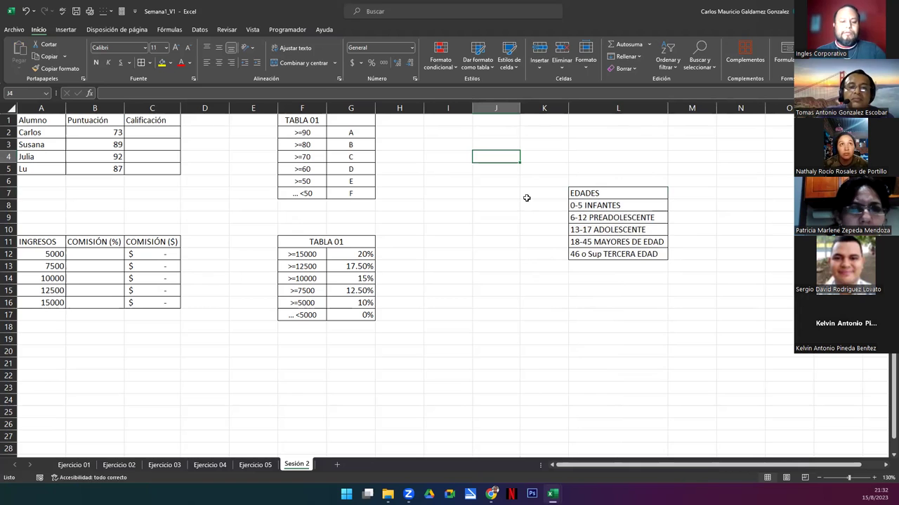
pyautogui.write('Edad')
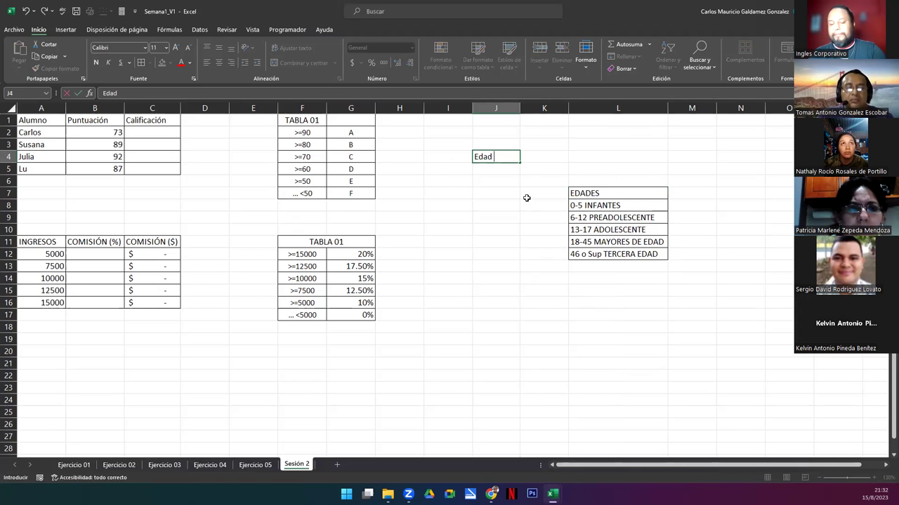
pyautogui.write(' (a')
pyautogui.press('BackSpace')
pyautogui.press('BackSpace')
pyautogui.press('BackSpace')
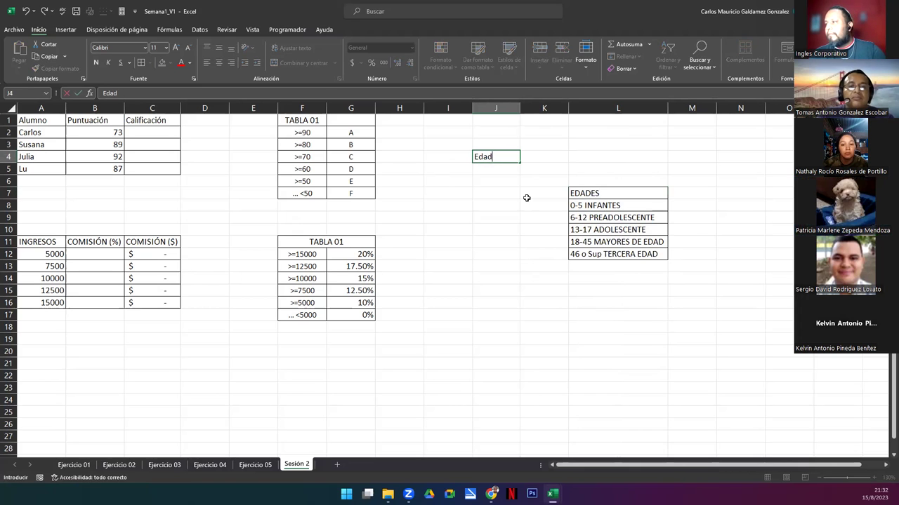
pyautogui.press('Return')
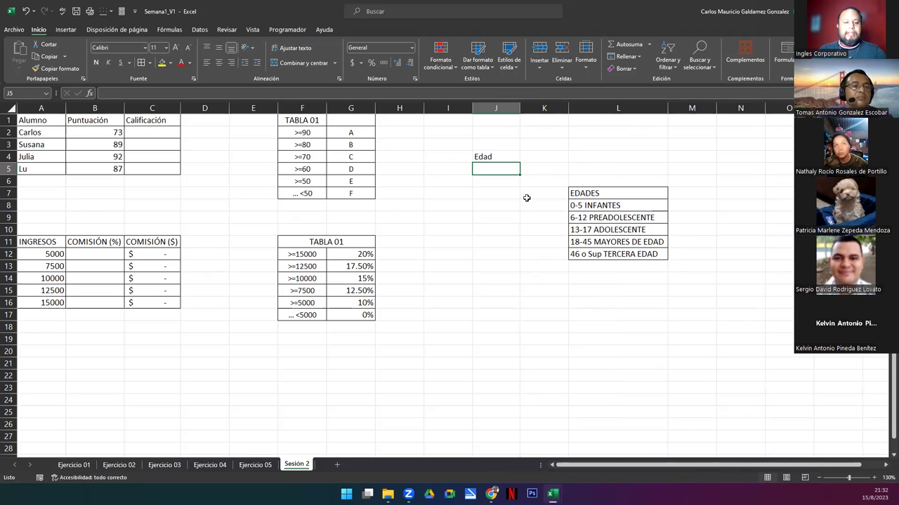
# Step: Enter the example ages 7, 16, 24, 11, 36 and 47 in J5:J10 under the Edad heading
pyautogui.write('7')
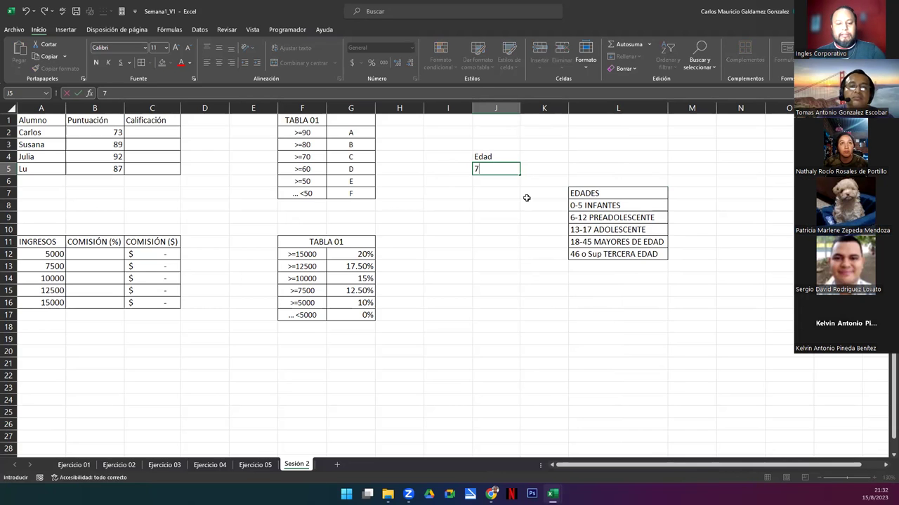
pyautogui.press('Return')
pyautogui.write('16')
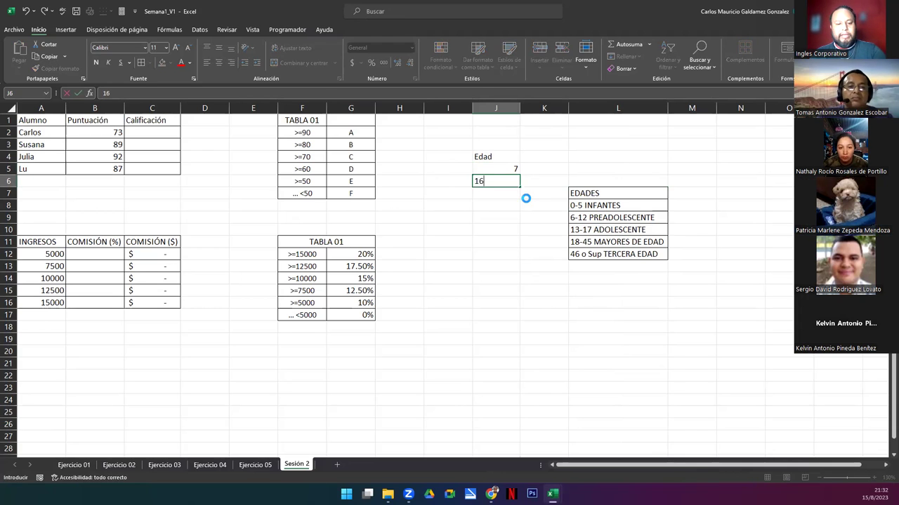
pyautogui.press('Return')
pyautogui.write('24')
pyautogui.press('Return')
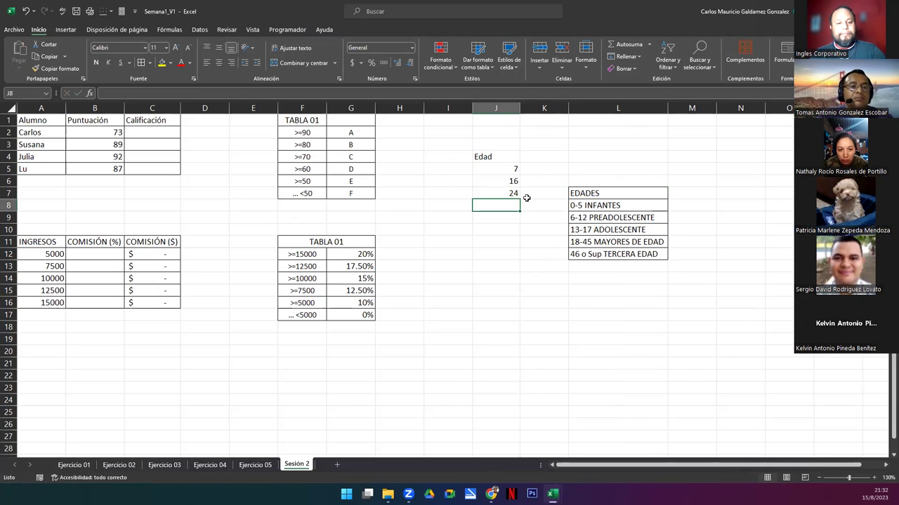
pyautogui.write('11')
pyautogui.press('Return')
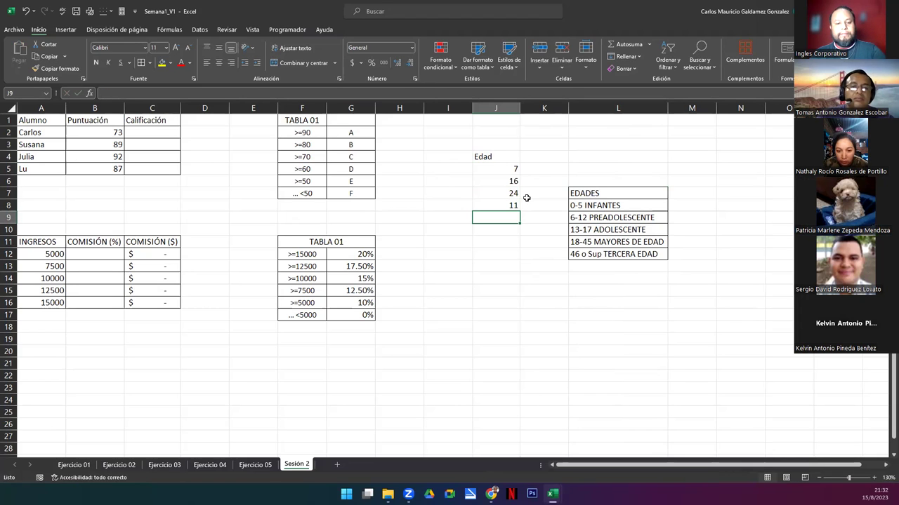
pyautogui.write('36')
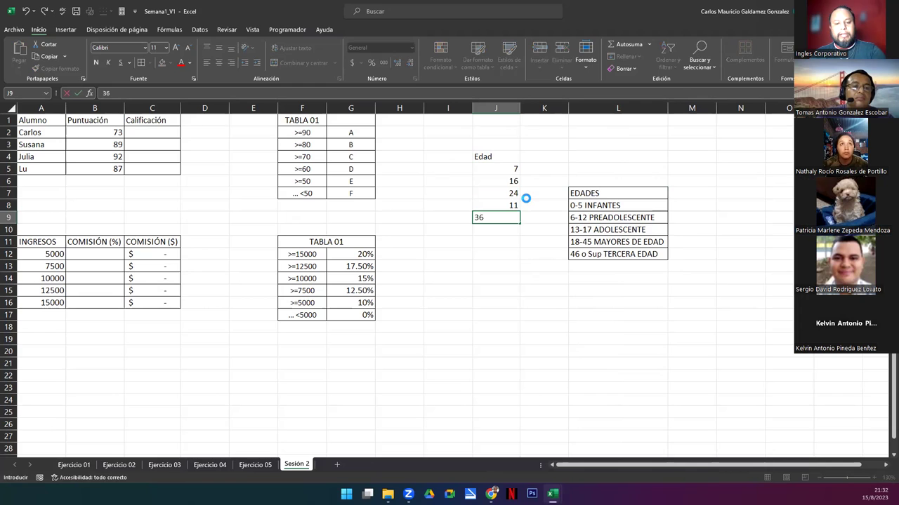
pyautogui.press('Return')
pyautogui.write('47')
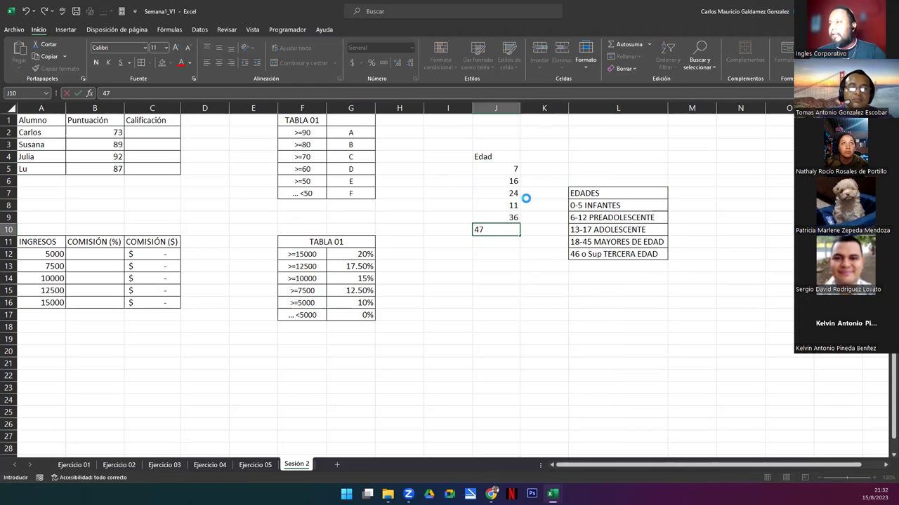
pyautogui.press('Return')
# Step: Move the Edad column to I4:I10 and apply all borders to I4:J10
pyautogui.moveTo(480, 157); pyautogui.dragTo(465, 237)
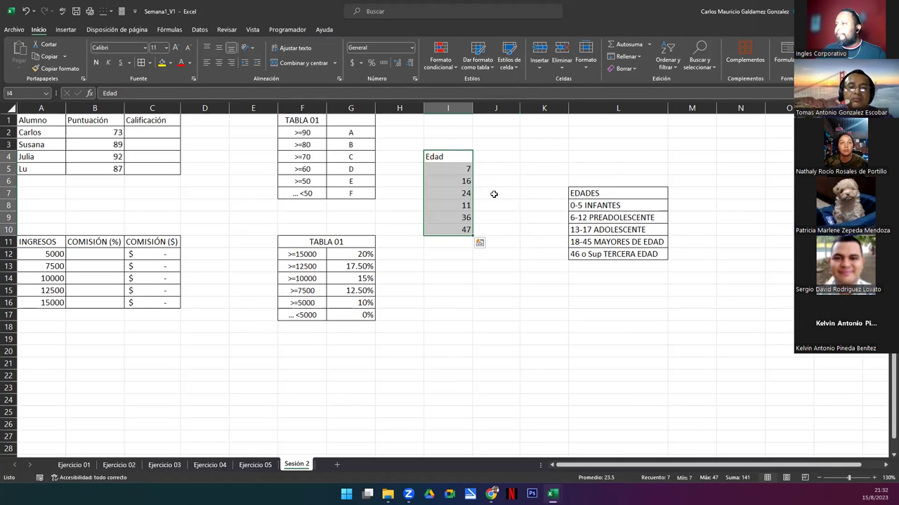
pyautogui.click(443, 157)
pyautogui.moveTo(461, 156); pyautogui.dragTo(495, 232)
pyautogui.click(141, 62)
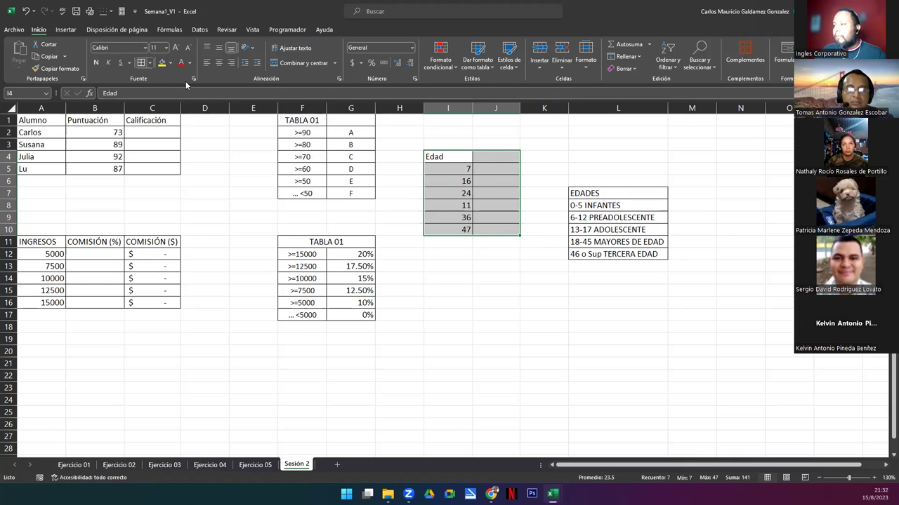
# Step: Enter the heading NIVEL in J4, beside the Edad heading
pyautogui.click(493, 157)
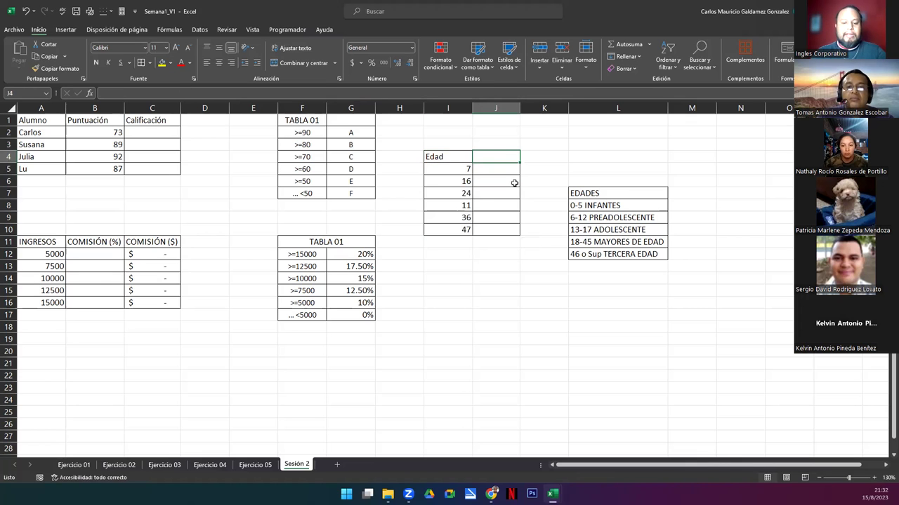
pyautogui.write('NIVEL')
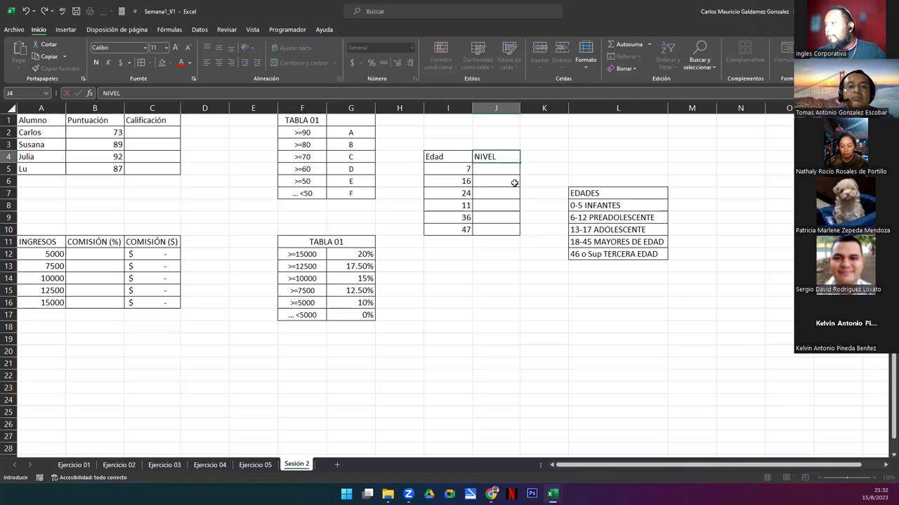
pyautogui.press('Return')
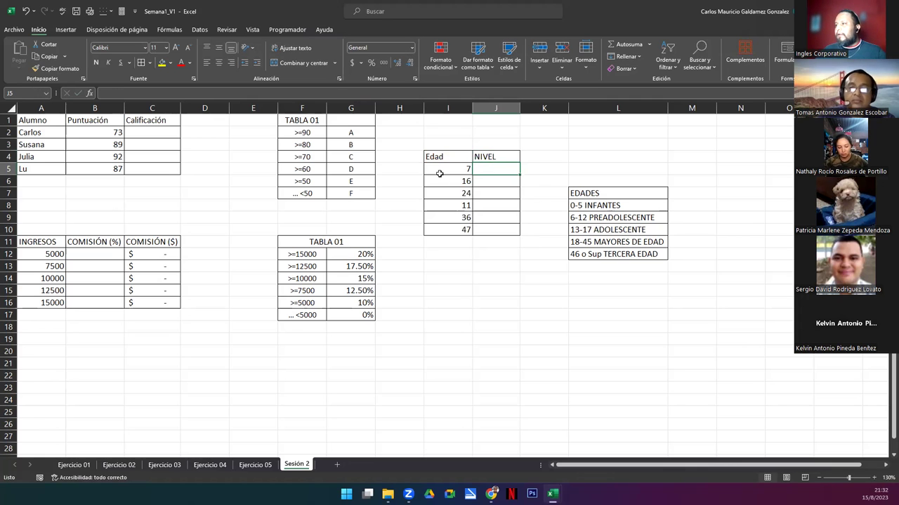
pyautogui.moveTo(593, 205); pyautogui.dragTo(609, 254)
pyautogui.click(605, 253)
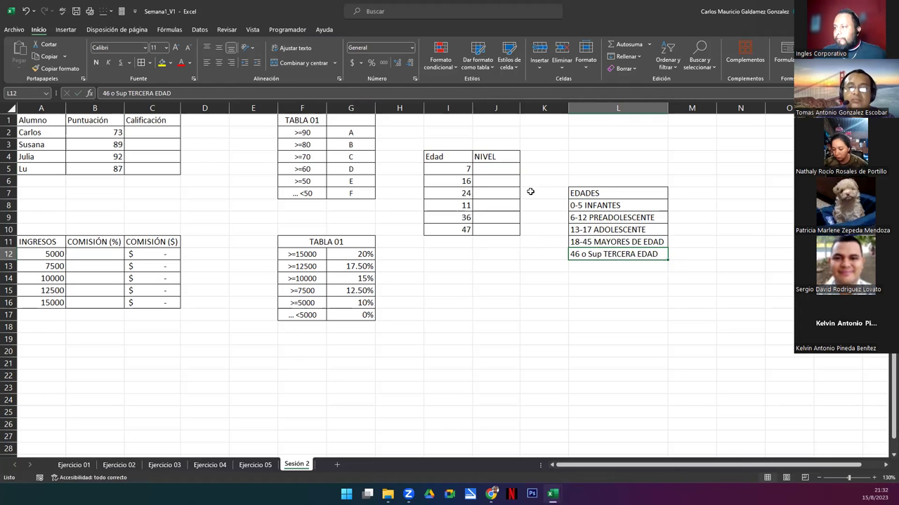
pyautogui.click(476, 170)
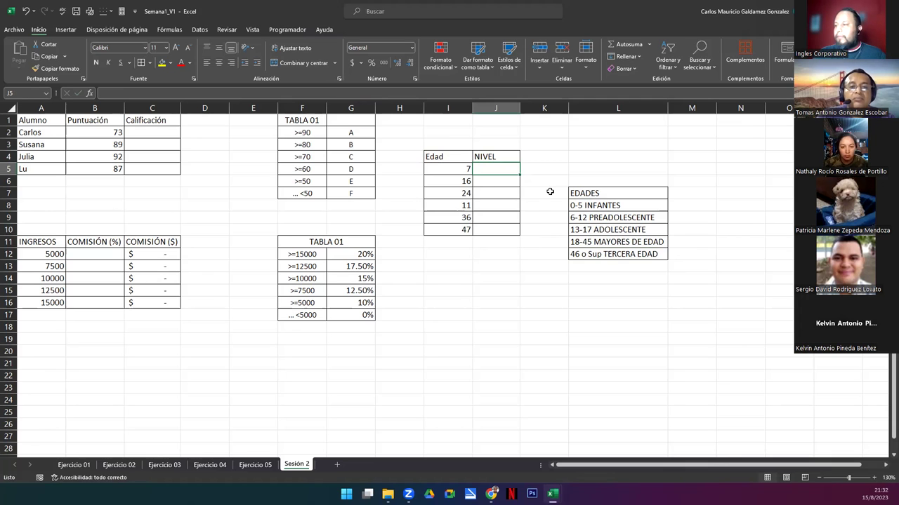
pyautogui.write('=SI(')
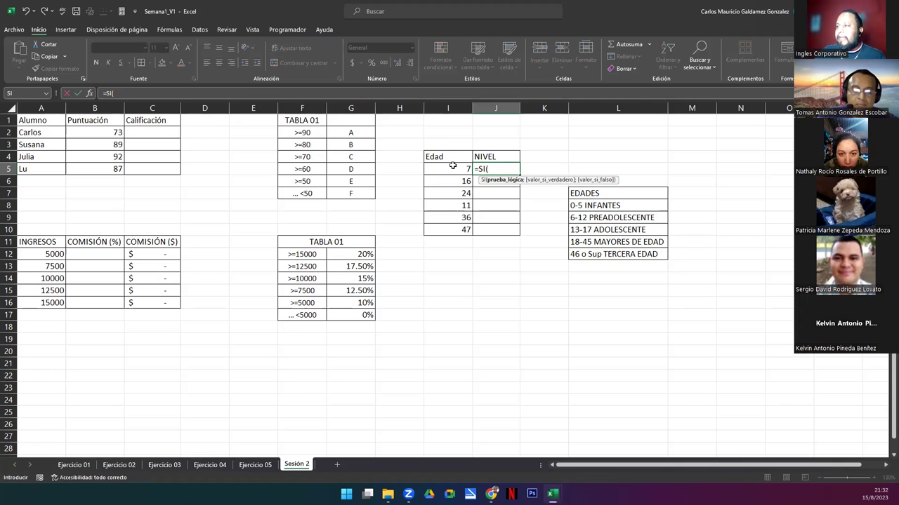
pyautogui.click(453, 166)
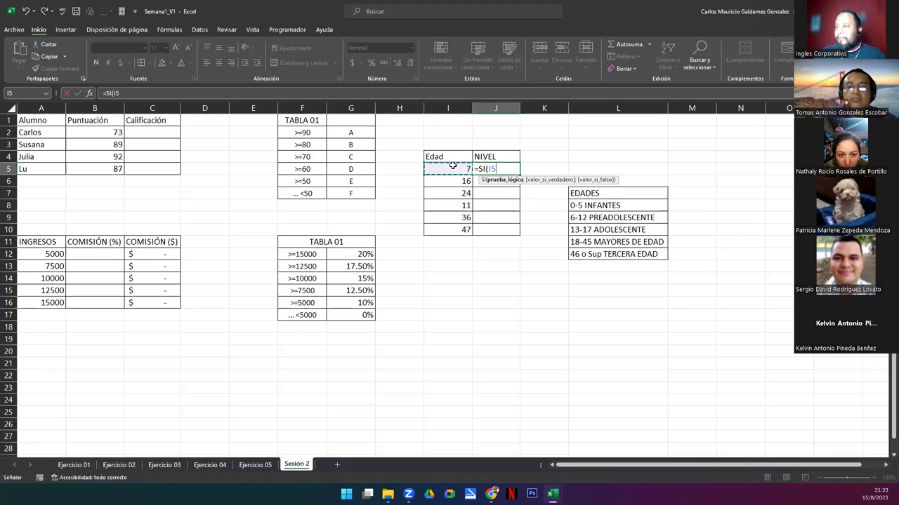
pyautogui.press('Escape')
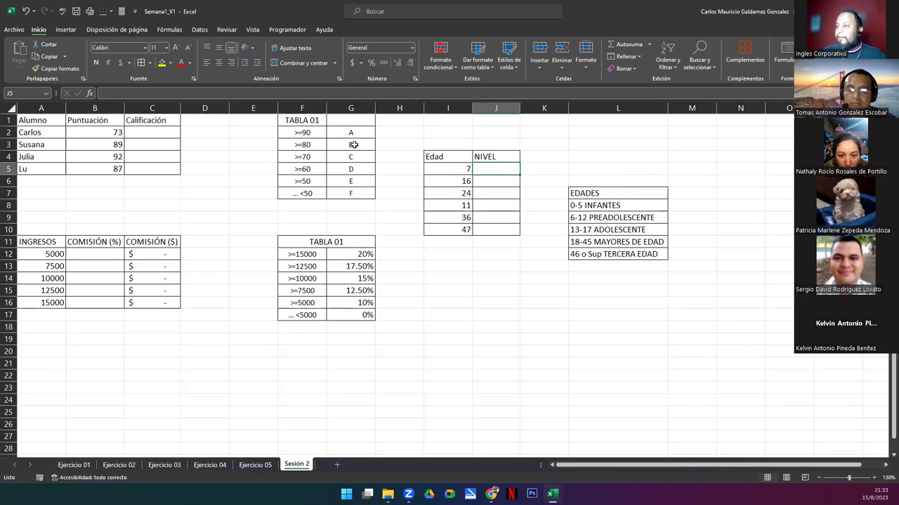
# Step: Copy the >= operator from F2 and try starting the NIVEL formula in J5 with =SI(I5>=5;"INFANTE"
pyautogui.doubleClick(291, 134)
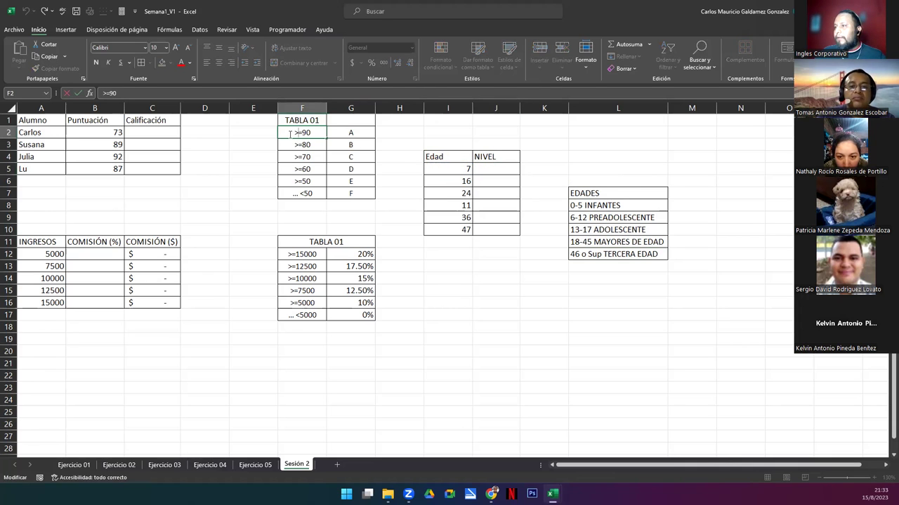
pyautogui.moveTo(302, 133); pyautogui.dragTo(294, 133)
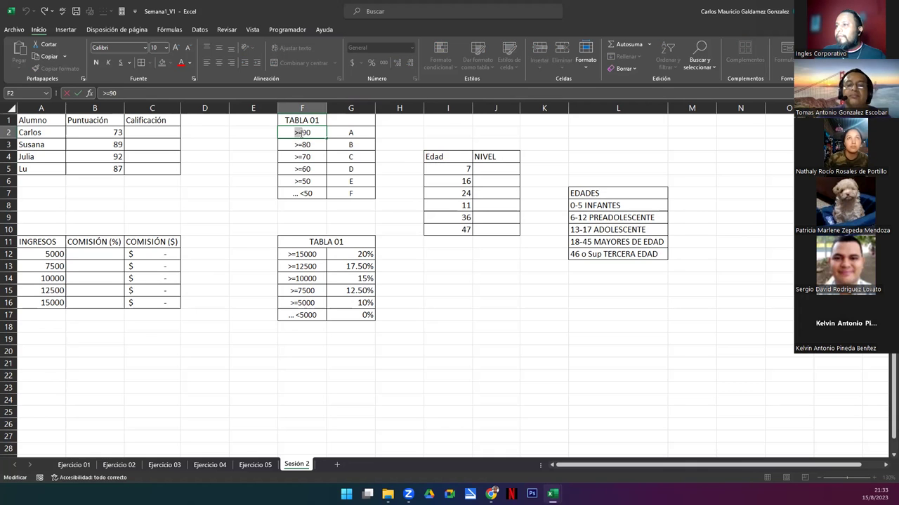
pyautogui.doubleClick(481, 168)
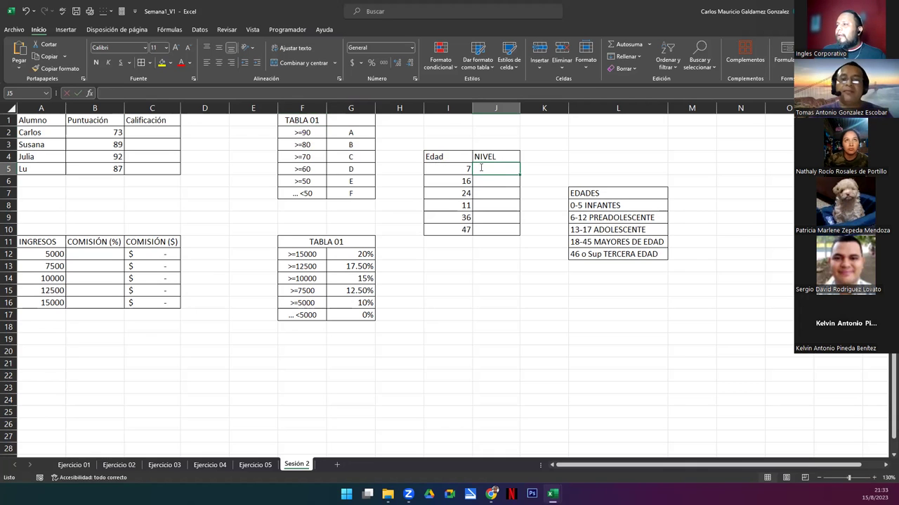
pyautogui.write('=SI(')
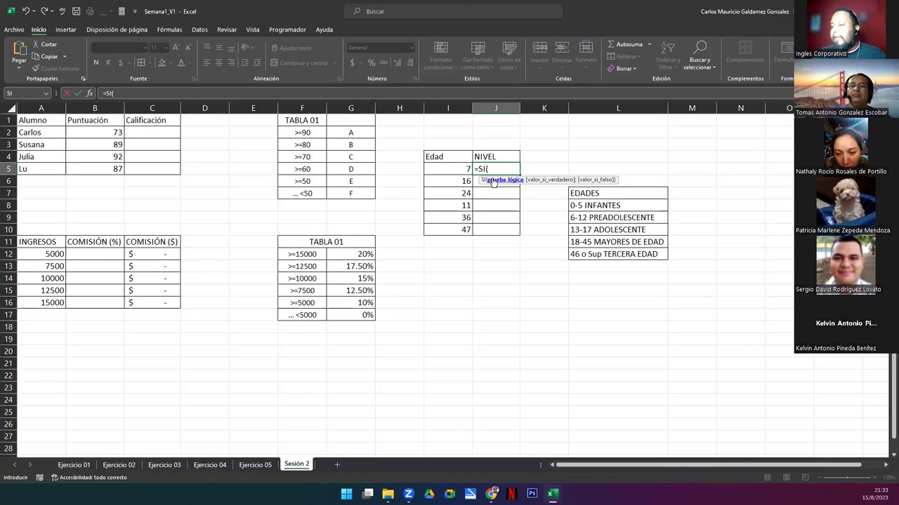
pyautogui.press('Left')
pyautogui.write('>=')
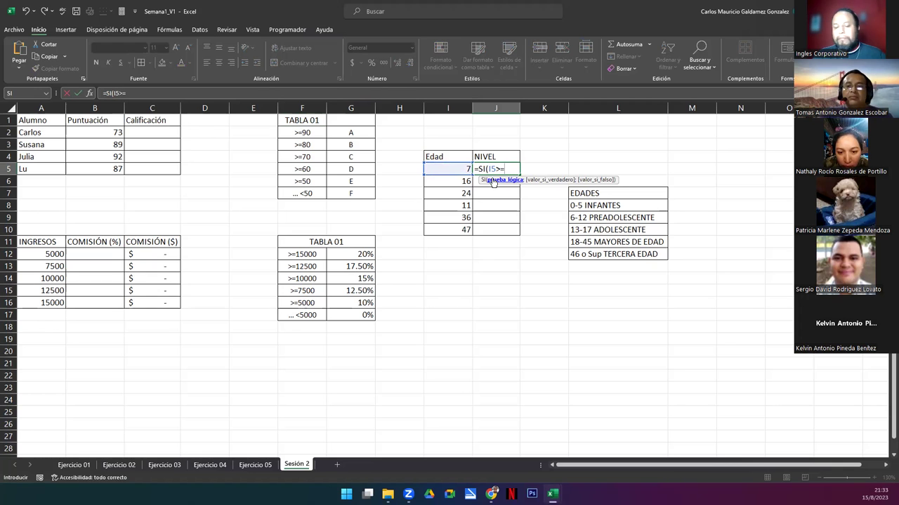
pyautogui.write('5')
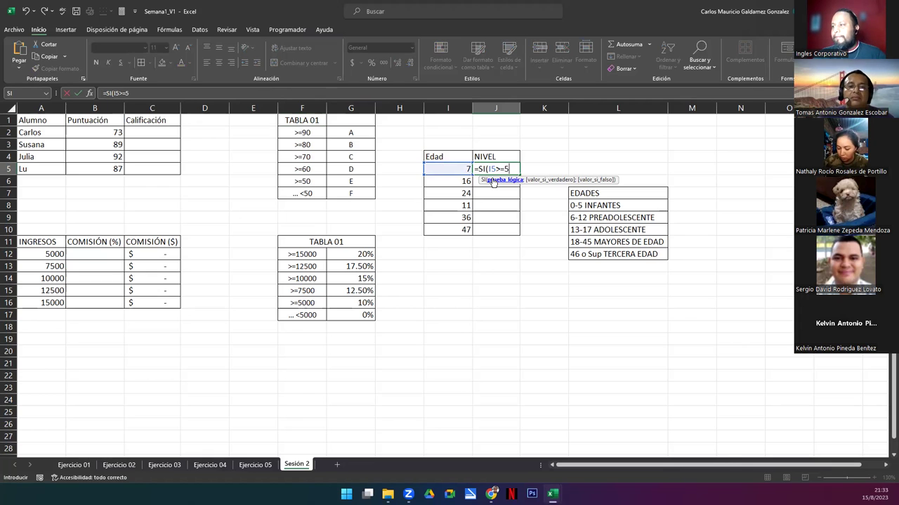
pyautogui.write(';"INFANTE"')
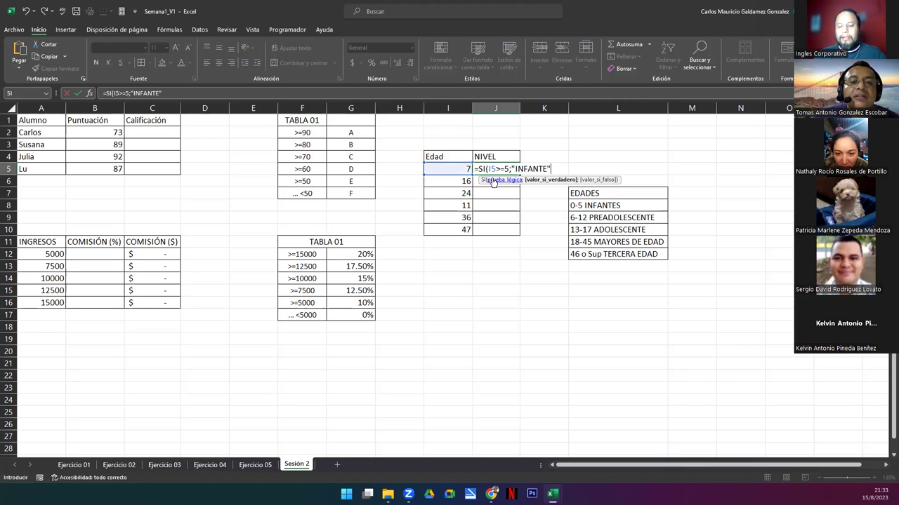
# Step: Try nesting a second test, SI(I5>=, as the false value of the J5 formula, and discard the unfinished entry
pyautogui.write(';')
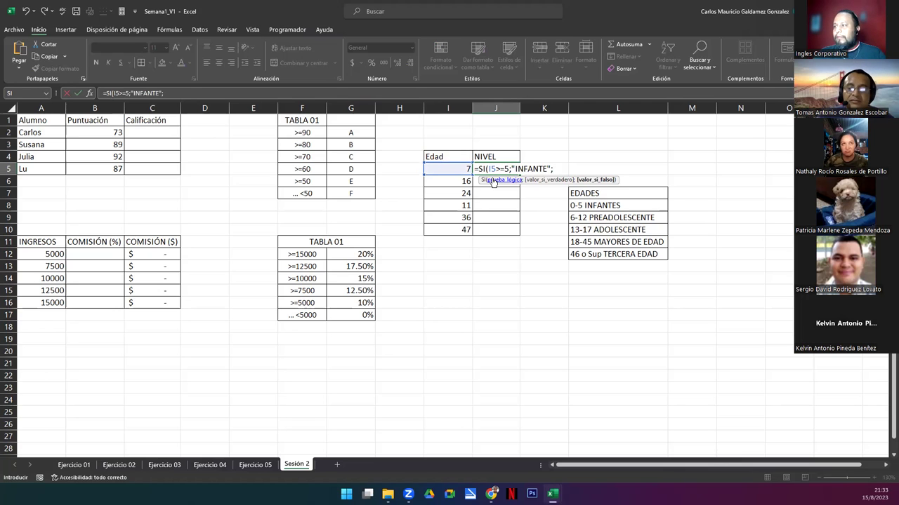
pyautogui.write('SI(')
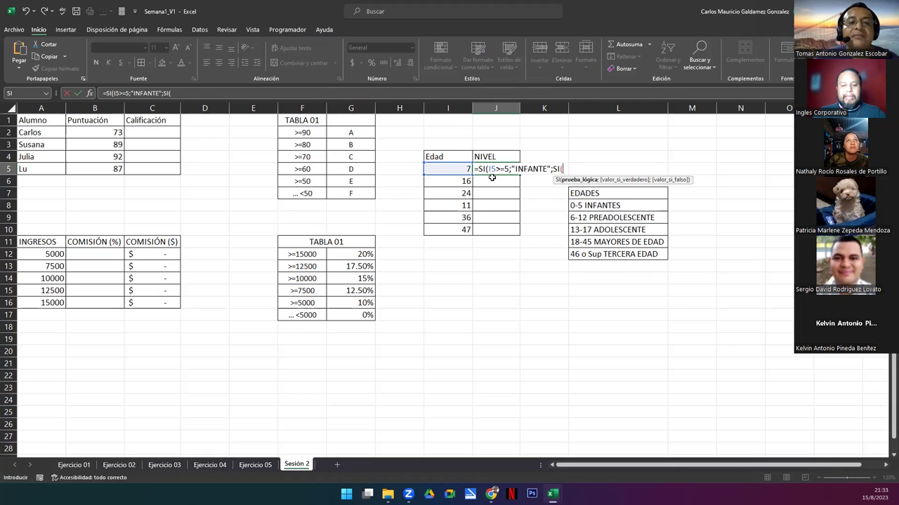
pyautogui.write('I5>=')
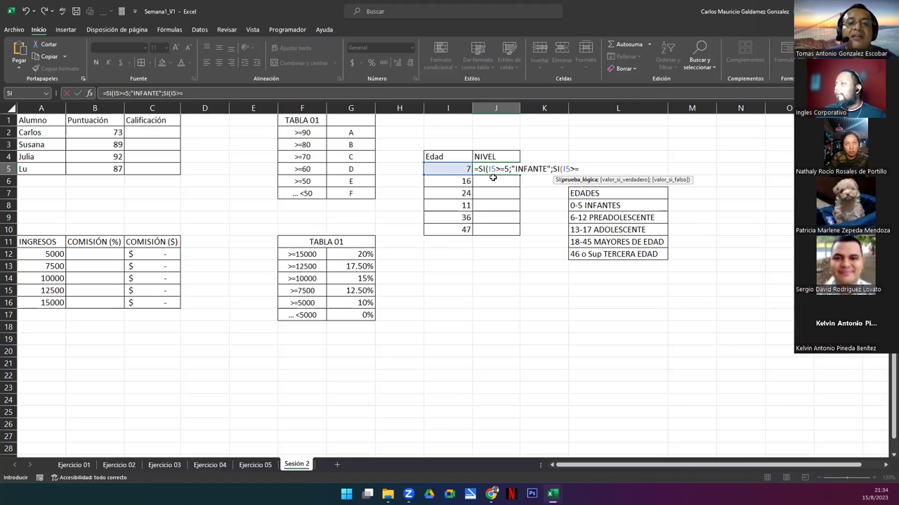
pyautogui.click(498, 170)
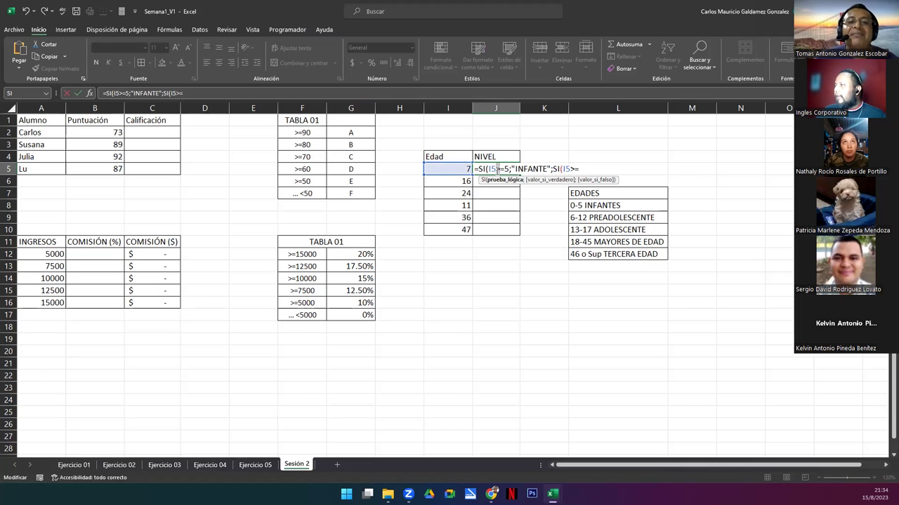
pyautogui.click(66, 29)
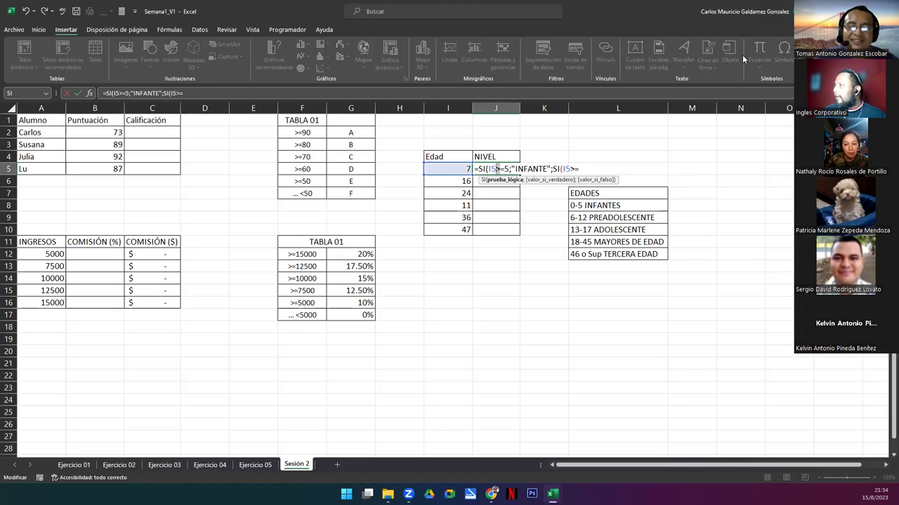
pyautogui.press('Escape')
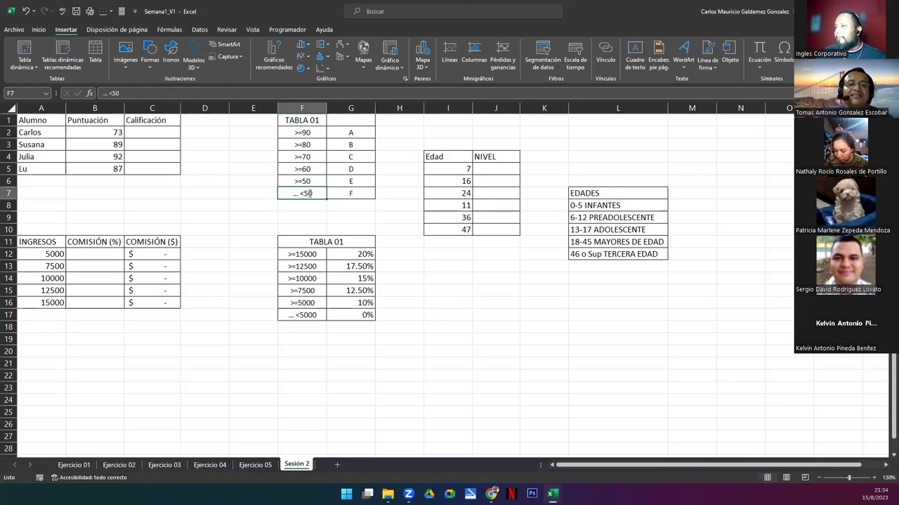
# Step: Copy the < sign from F7 and start the NIVEL formula in J5 with =SI(I5<=5;"INFANTE"
pyautogui.doubleClick(311, 193)
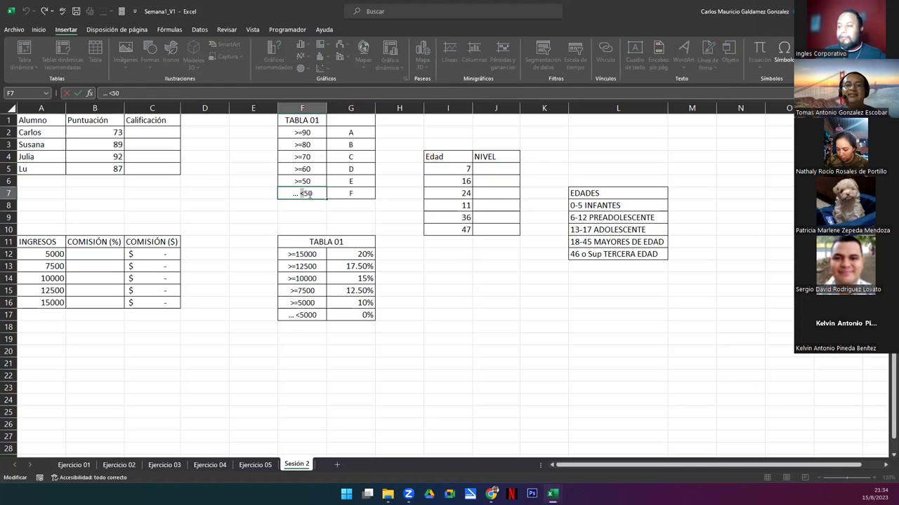
pyautogui.doubleClick(492, 169)
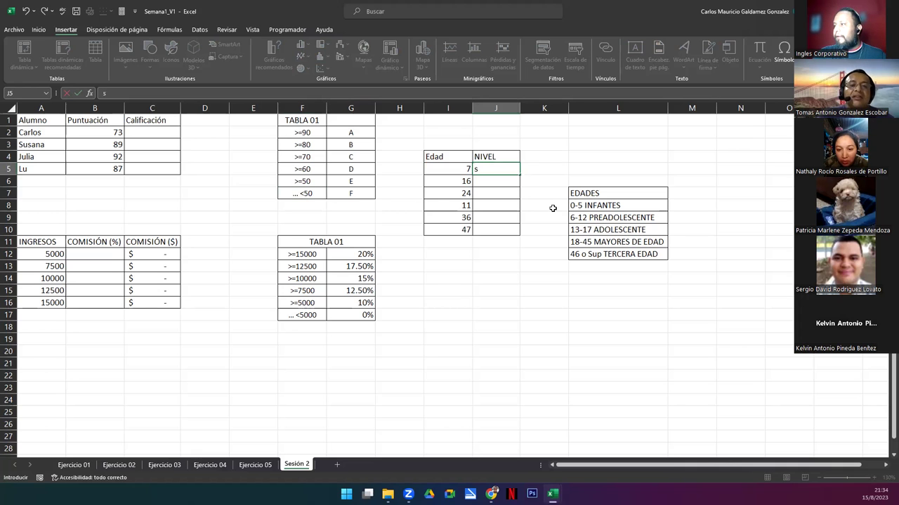
pyautogui.write('=s')
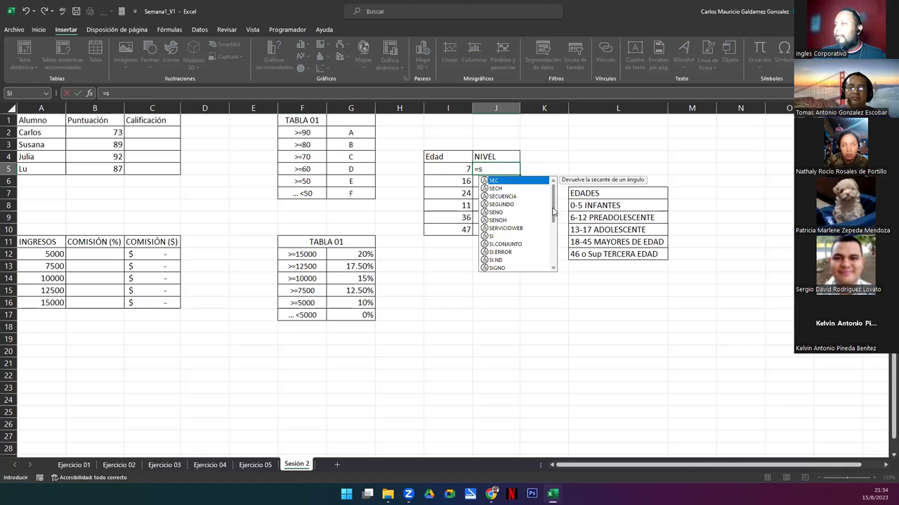
pyautogui.write('i')
pyautogui.press('Tab')
pyautogui.write('I5<=')
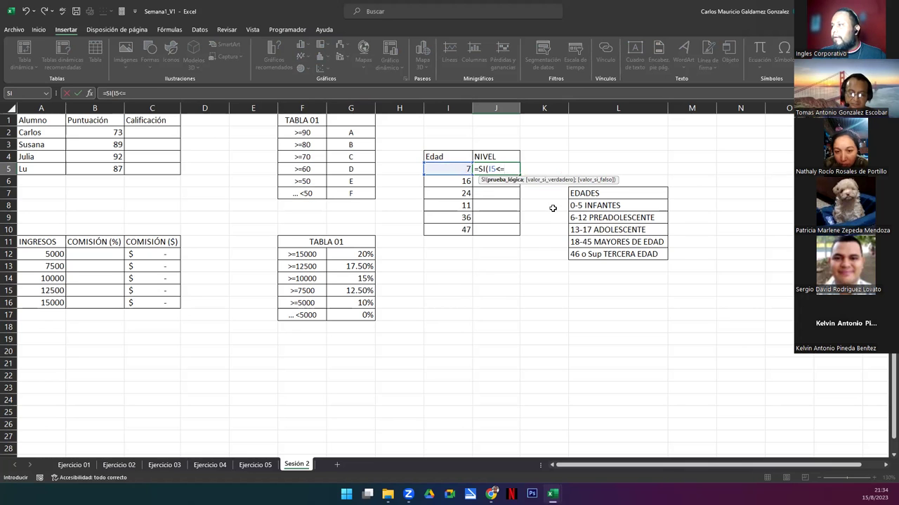
pyautogui.write('5')
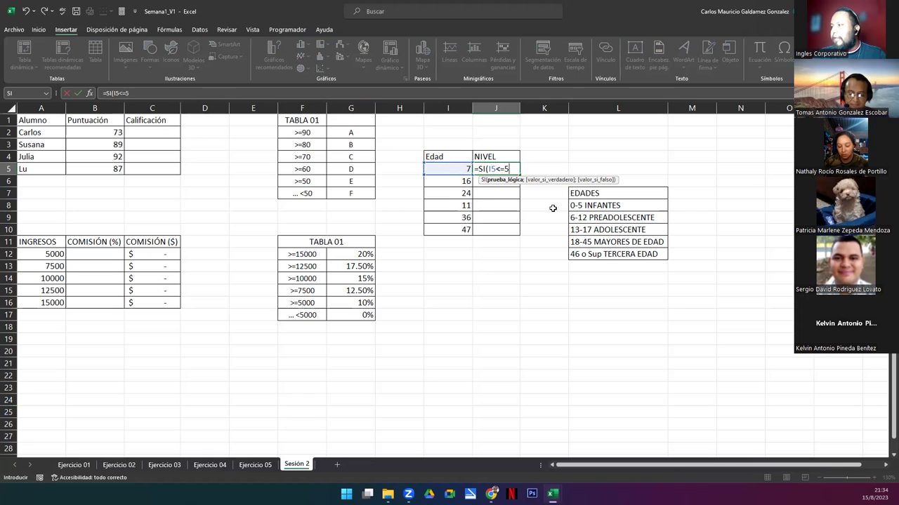
pyautogui.write(';"')
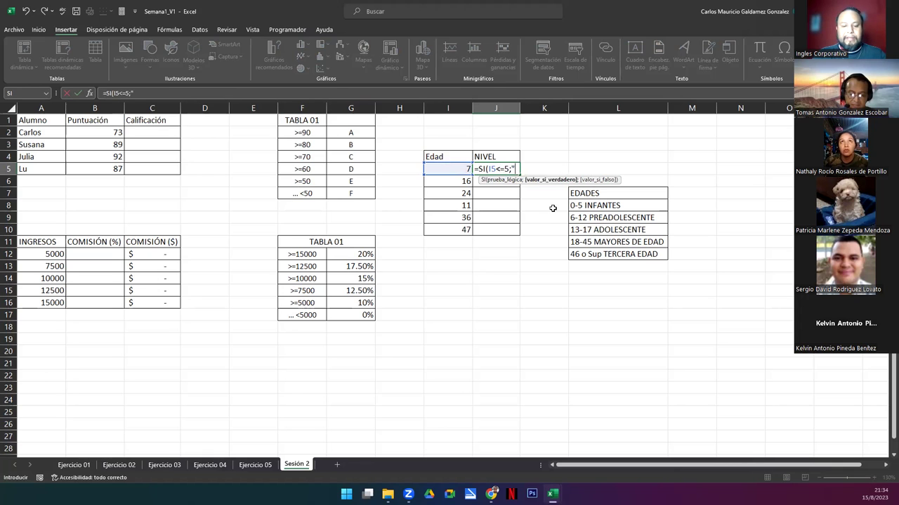
pyautogui.write('INFANTE')
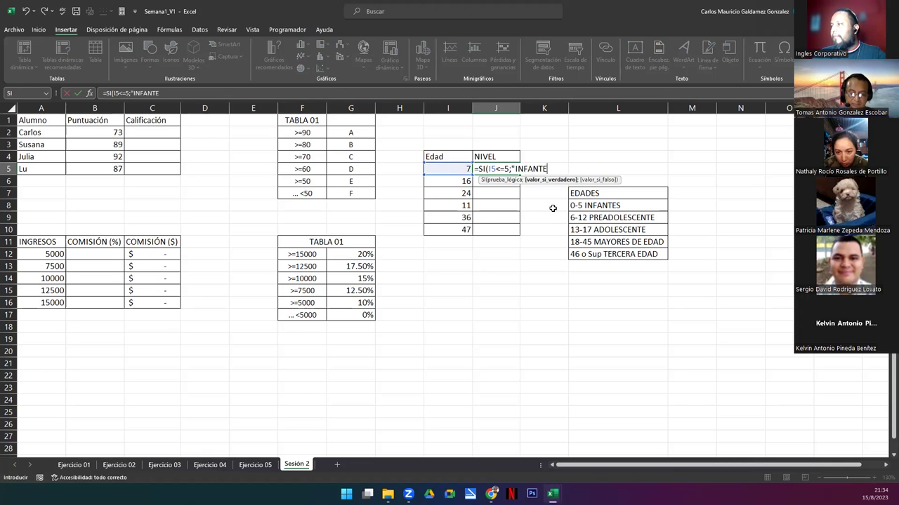
# Step: Nest a second test, SI(I5<=12;"PREADOLESCENTE", as the false value of the J5 formula
pyautogui.write('";SI(')
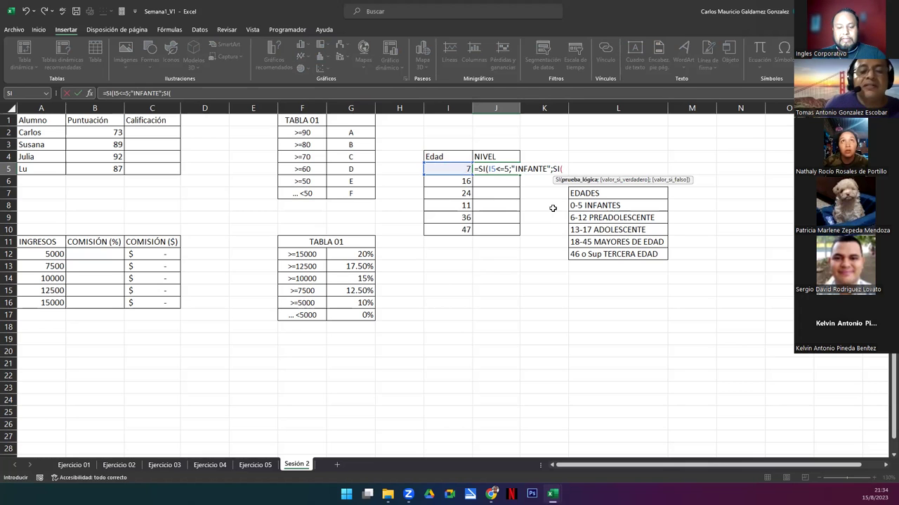
pyautogui.write('I5<')
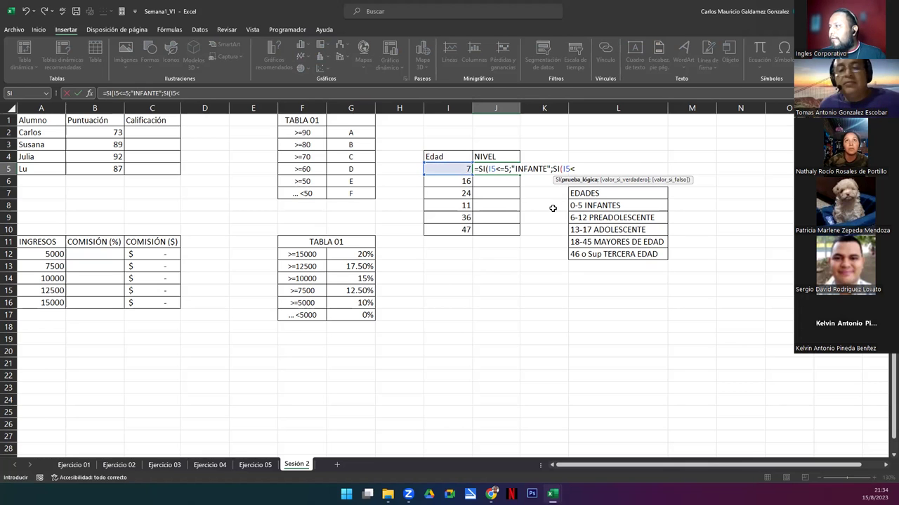
pyautogui.write('=12')
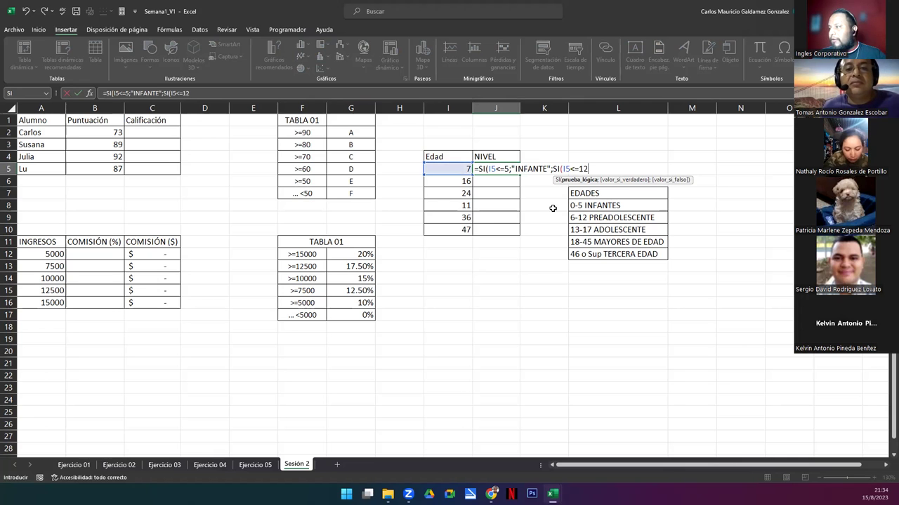
pyautogui.write(';"')
pyautogui.write('PREA')
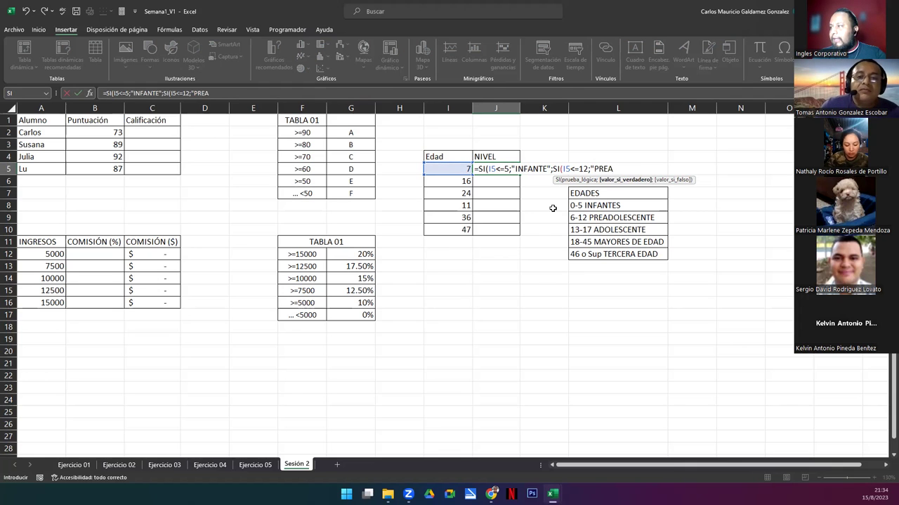
pyautogui.write('DOLESCE')
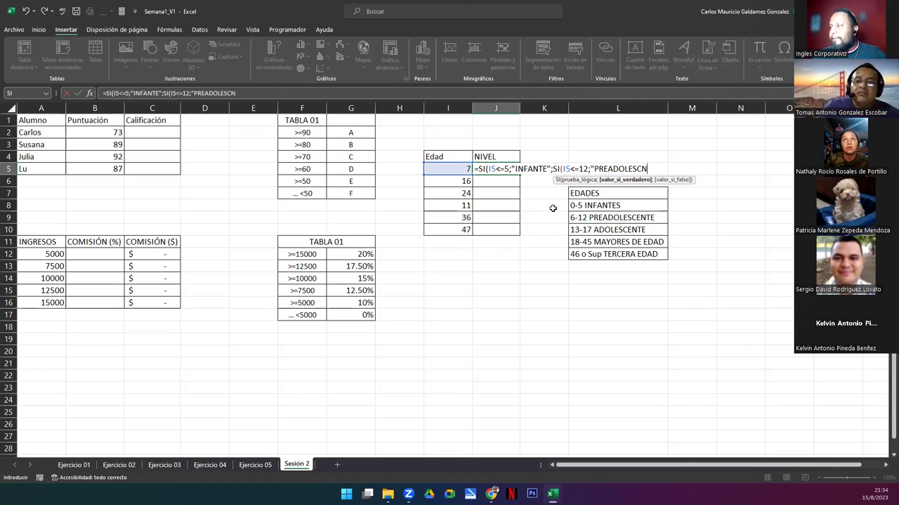
pyautogui.write('NTE";')
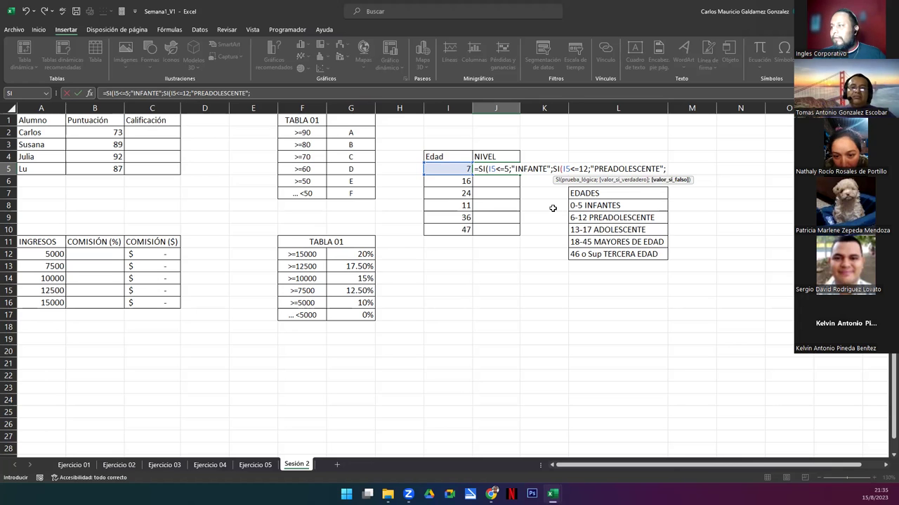
# Step: Nest a third test, SI(I5<=17;"ADOLESCENTE", as the false value of the second test in J5
pyautogui.write('SI(')
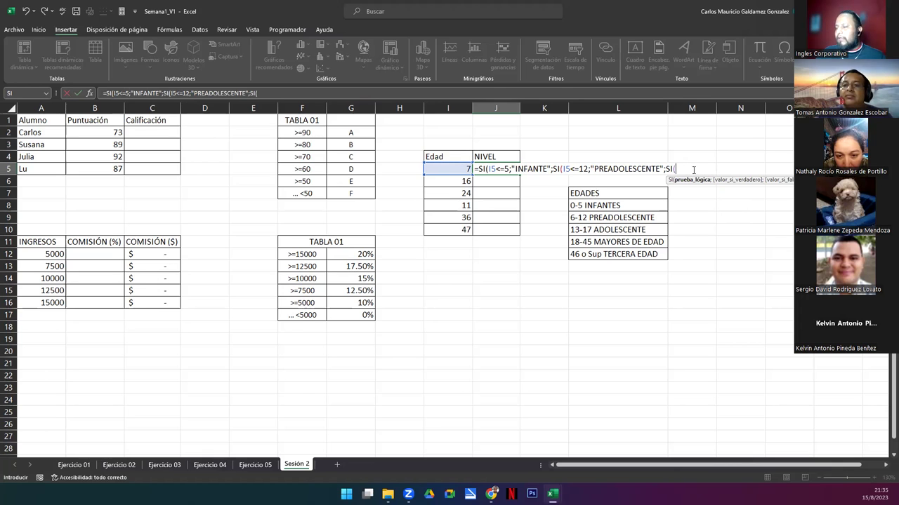
pyautogui.write('I5<')
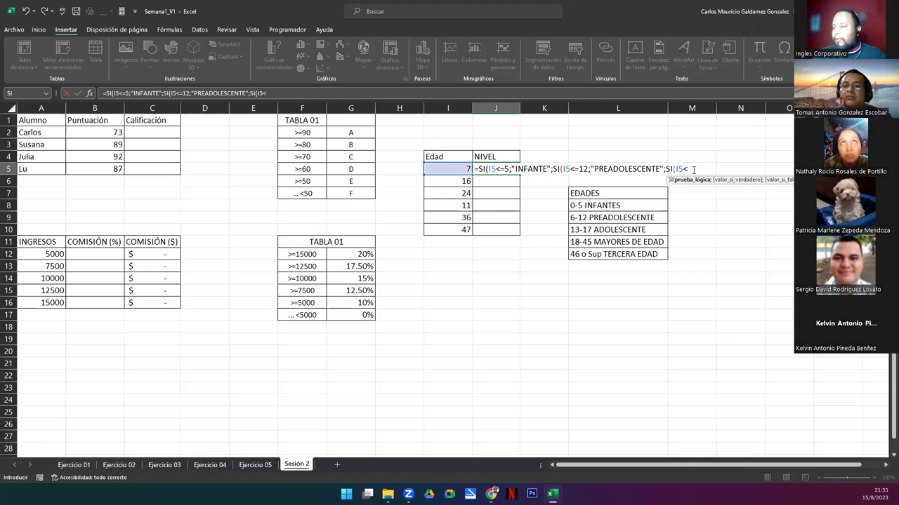
pyautogui.write('=17')
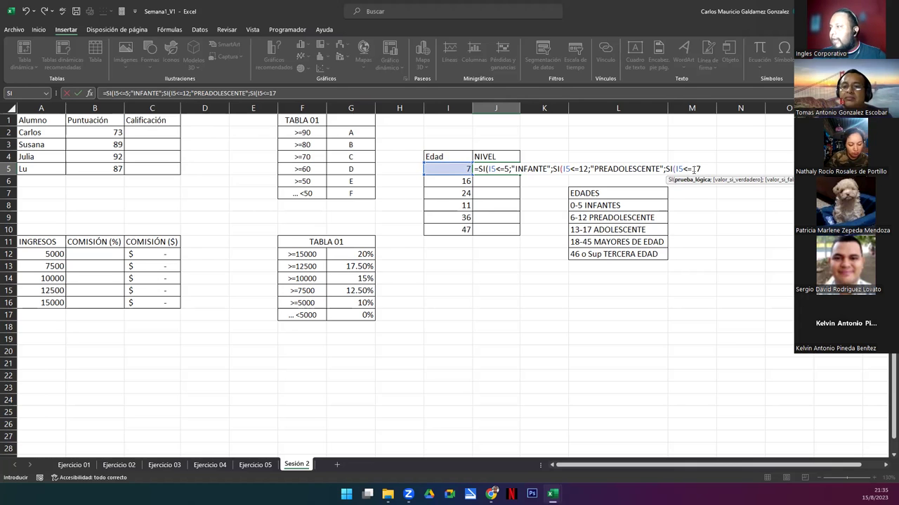
pyautogui.write(';"A')
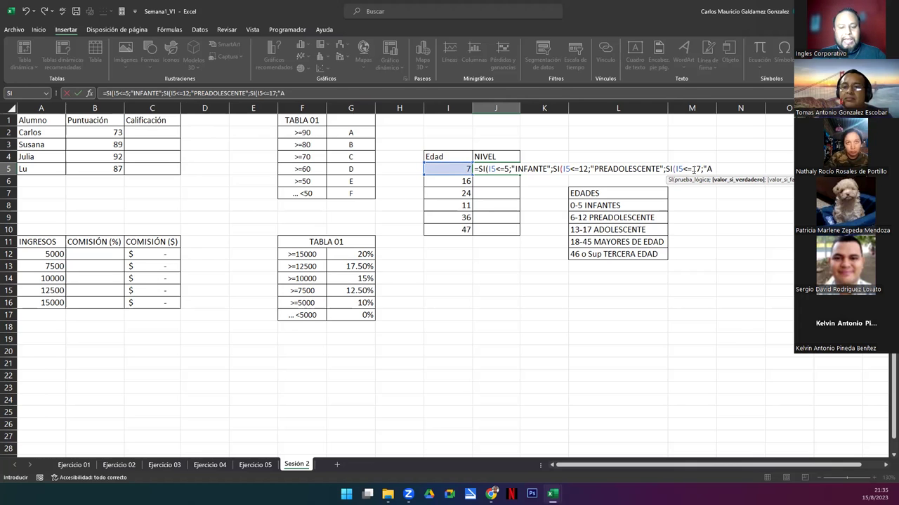
pyautogui.write('DOLESCENT')
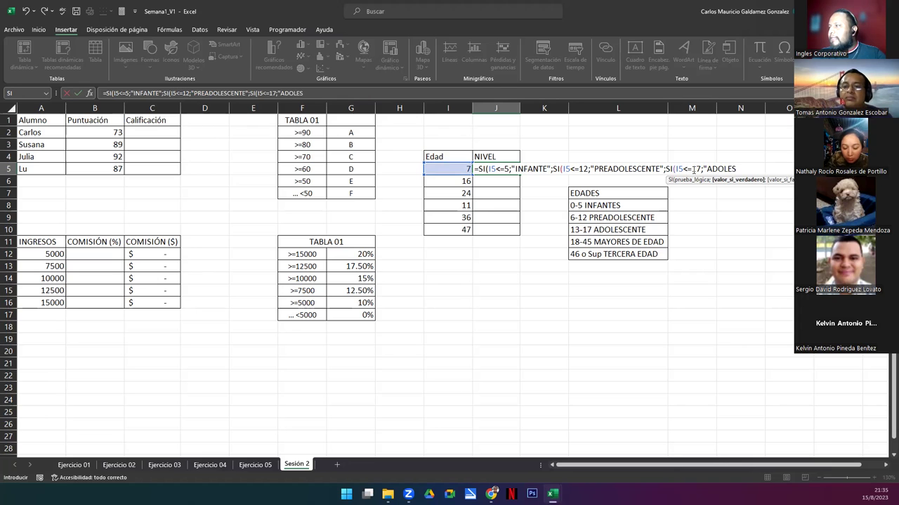
pyautogui.write('E";')
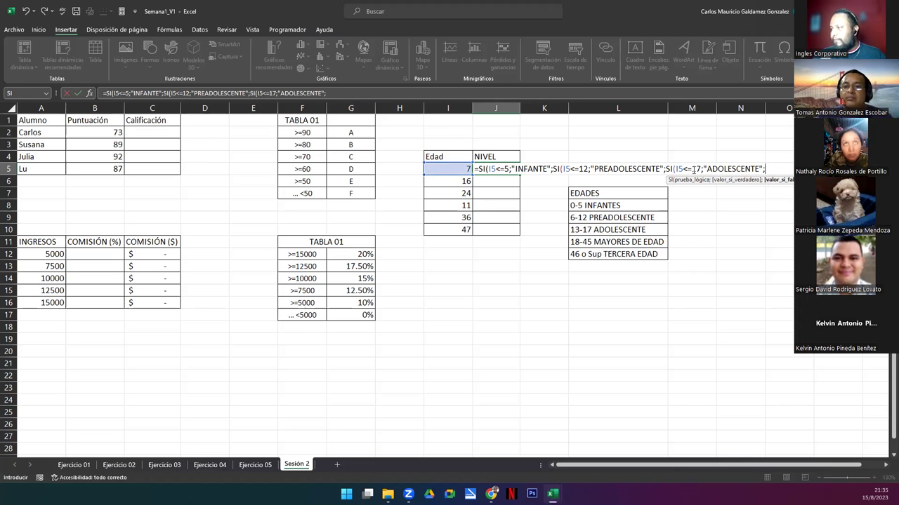
# Step: Nest a fourth test, SI(I5<=45;"MAYOR DE EDAD", as the false value of the third test in J5
pyautogui.write('si')
pyautogui.press('Tab')
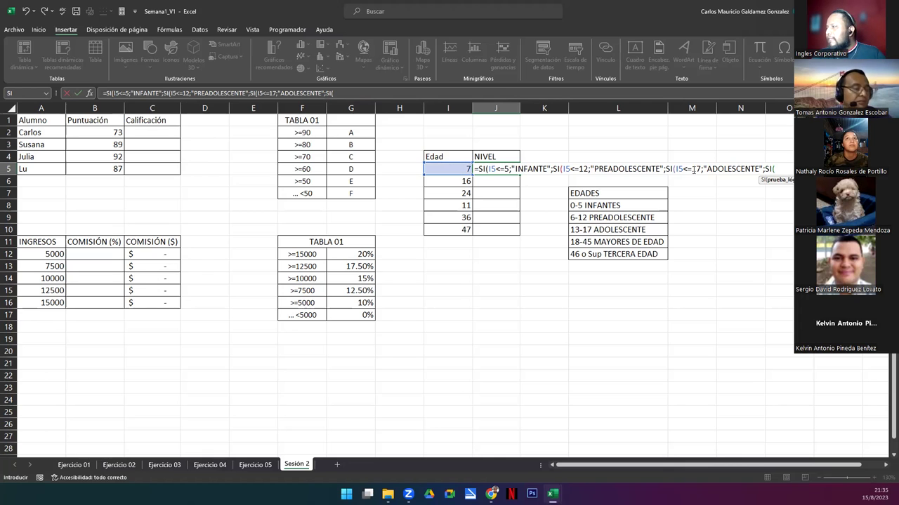
pyautogui.write('I5')
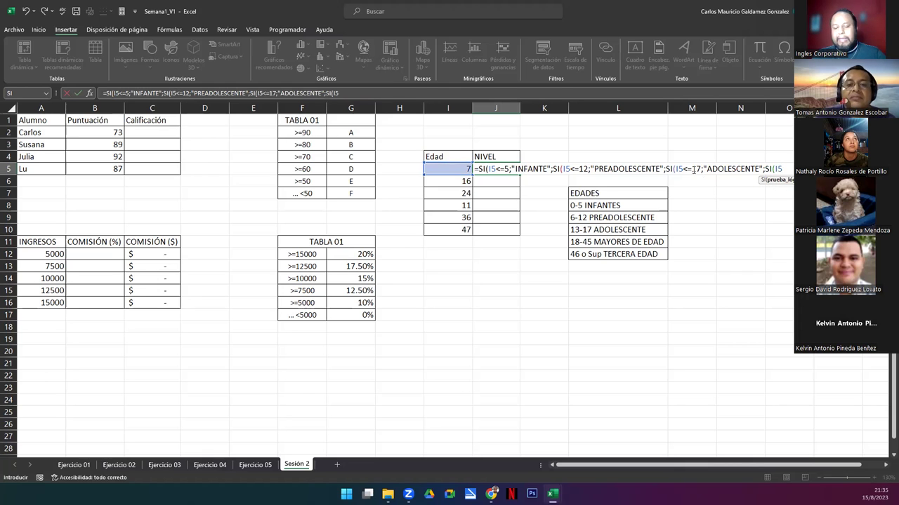
pyautogui.write('<')
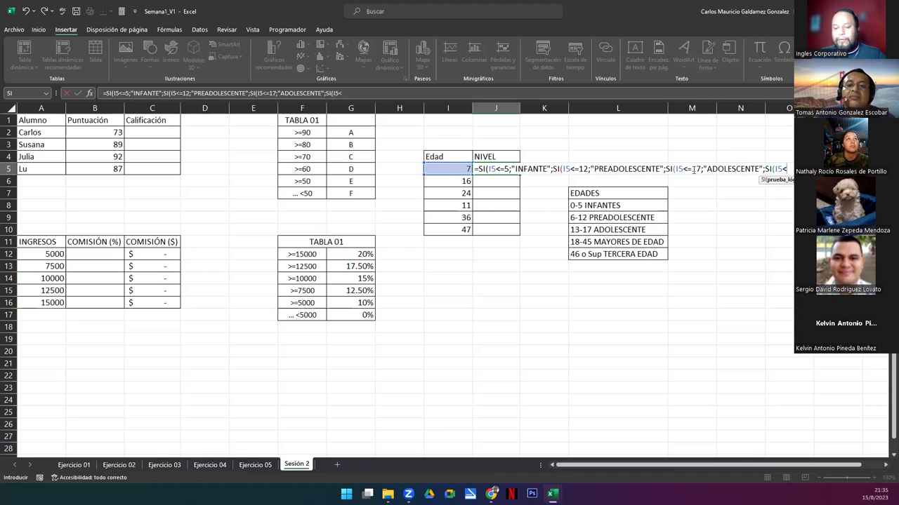
pyautogui.write('=45')
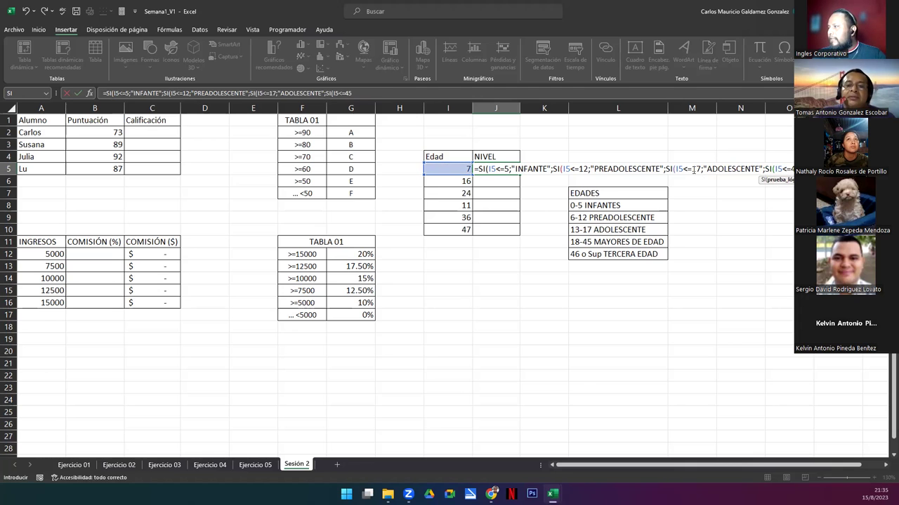
pyautogui.write(';')
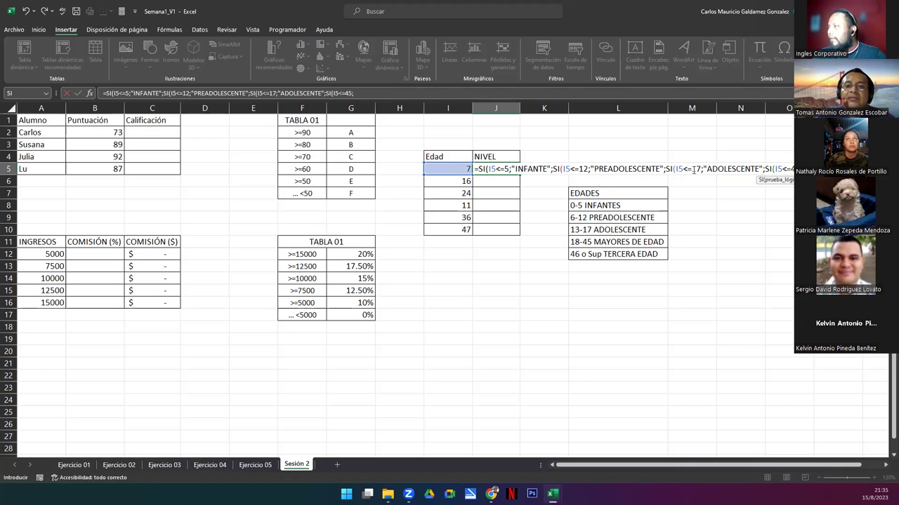
pyautogui.write('"MAYOR DE EDAD";')
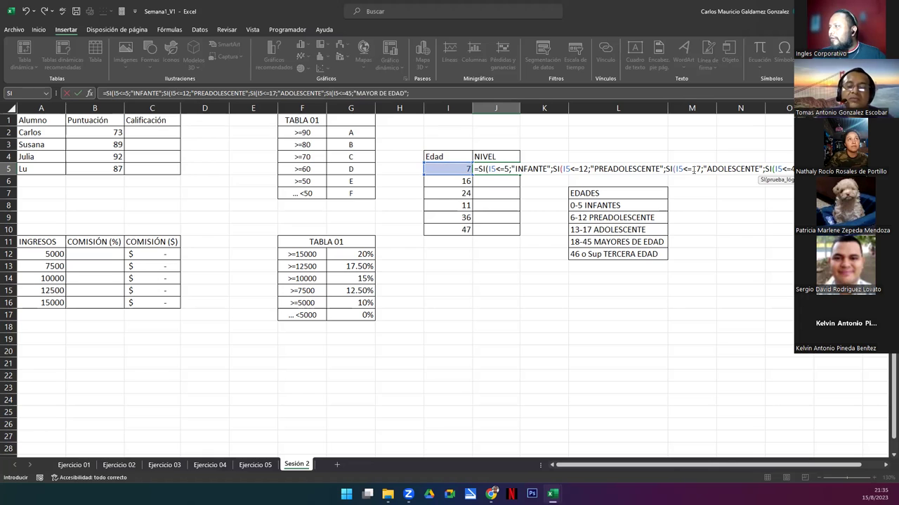
# Step: Add "TERCERA EDAD" as the final false value, close all four SI functions with )))) and enter the J5 formula
pyautogui.write('"')
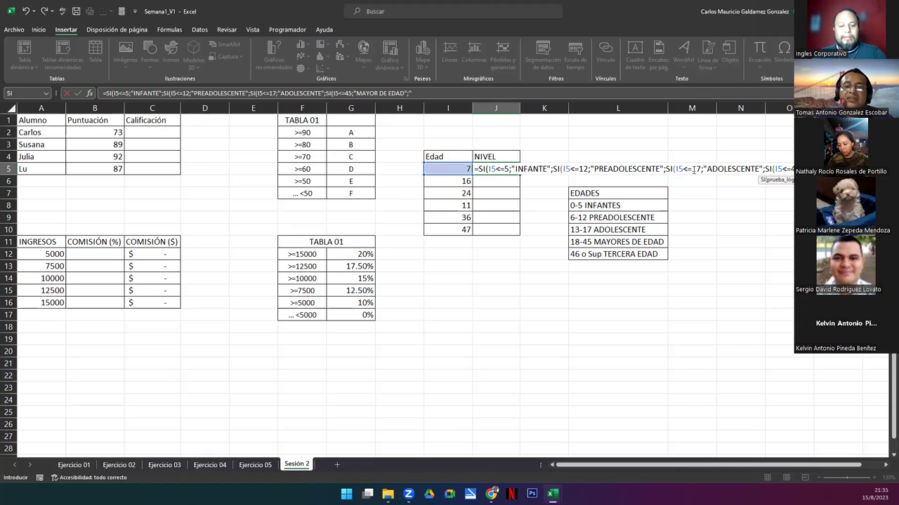
pyautogui.write('TERCERA EDAD")')
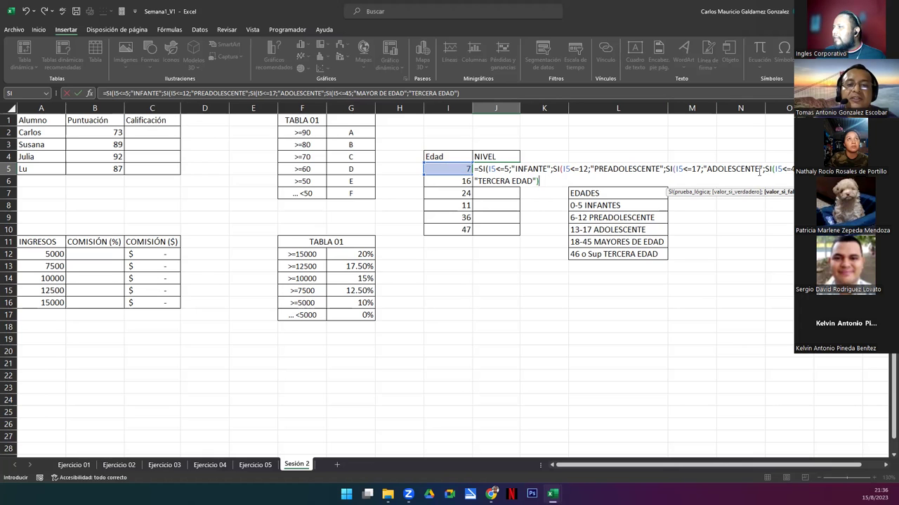
pyautogui.click(545, 180)
pyautogui.press('BackSpace')
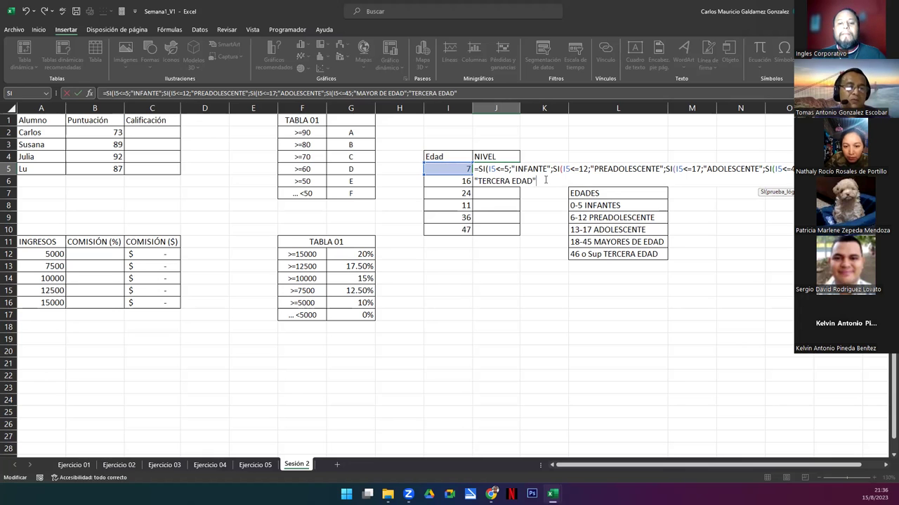
pyautogui.write('))')
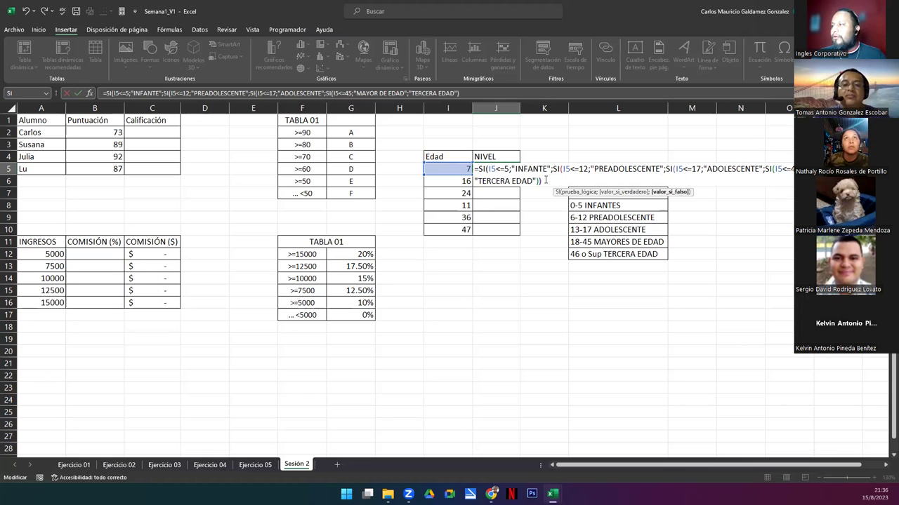
pyautogui.write('))')
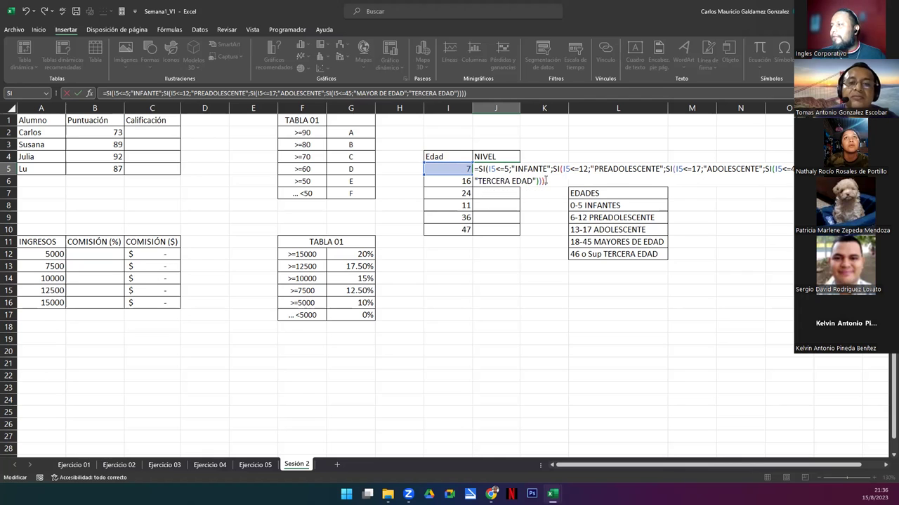
pyautogui.press('Return')
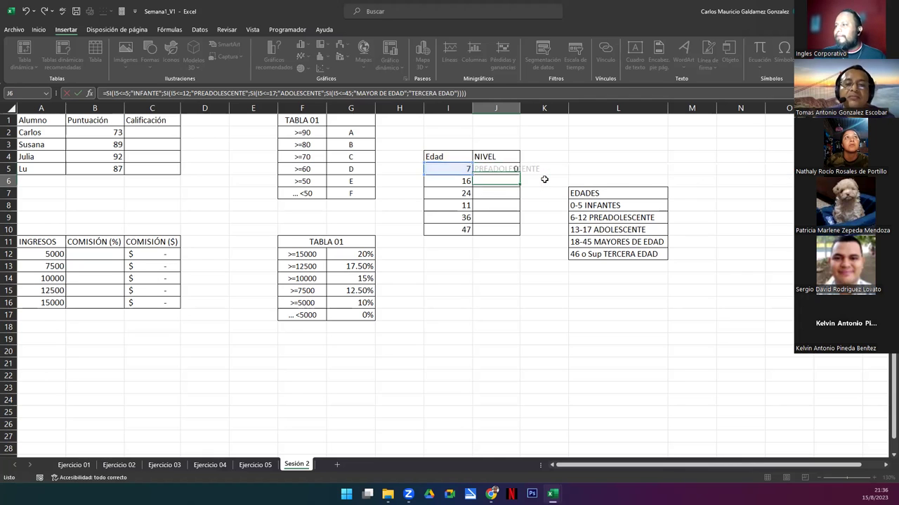
# Step: Widen column J to fit the level names and fill the J5 formula down to J10
pyautogui.moveTo(519, 115); pyautogui.dragTo(543, 115)
pyautogui.click(477, 168)
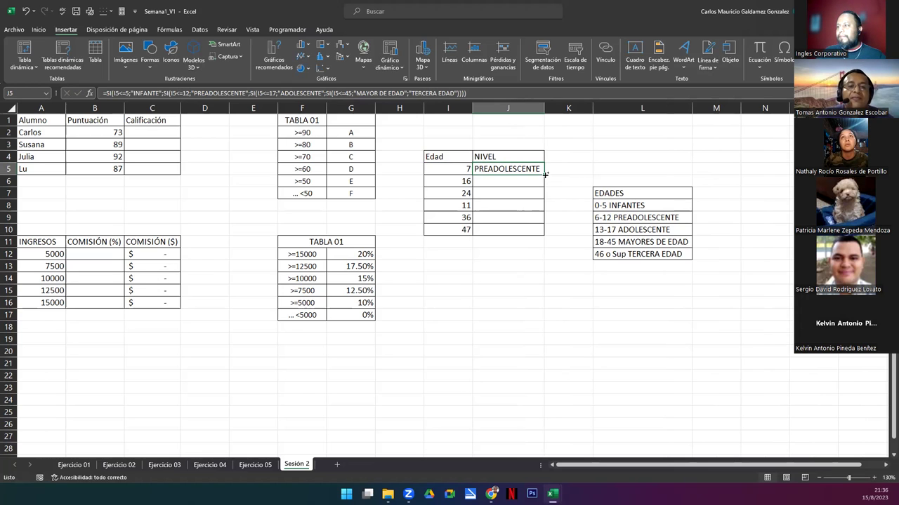
pyautogui.doubleClick(545, 175)
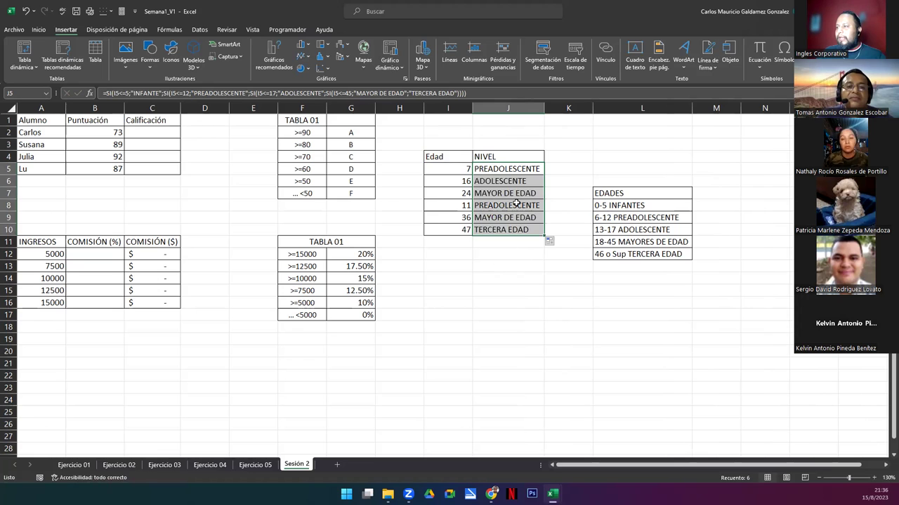
# Step: Select the ages in I5:I10 for formatting
pyautogui.moveTo(453, 172); pyautogui.dragTo(453, 231)
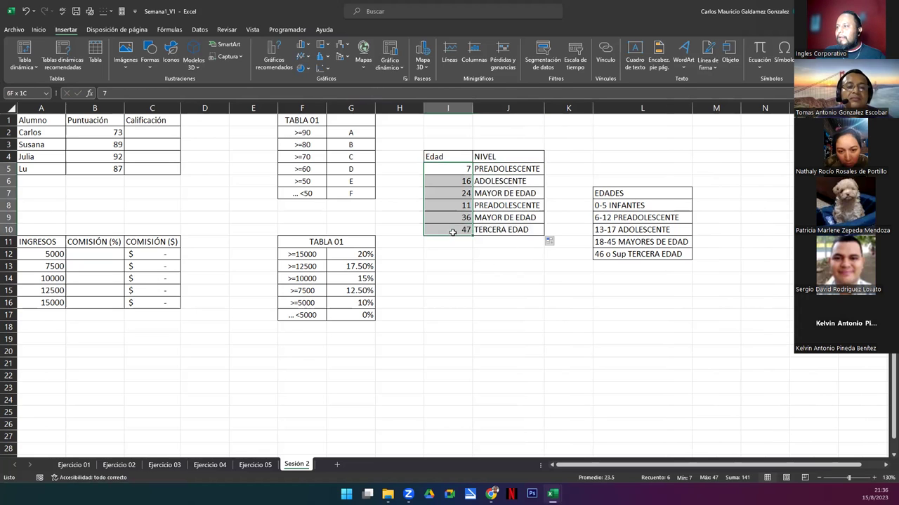
pyautogui.click(39, 29)
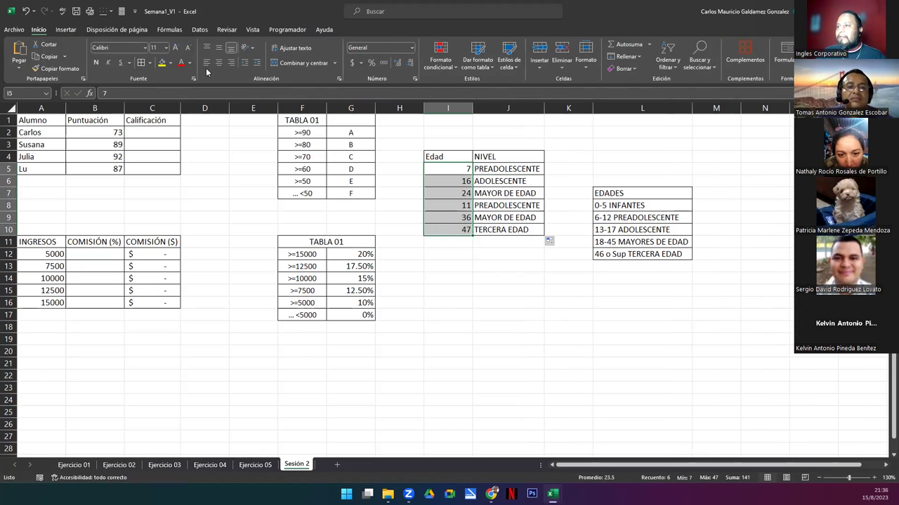
# Step: Center the ages in I5:I10, and make the Edad and NIVEL headers bold and centered
pyautogui.click(219, 62)
pyautogui.moveTo(487, 172)
pyautogui.mouseDown()
pyautogui.moveTo(491, 200)
pyautogui.moveTo(494, 187)
pyautogui.mouseUp()
pyautogui.moveTo(449, 156); pyautogui.dragTo(516, 157)
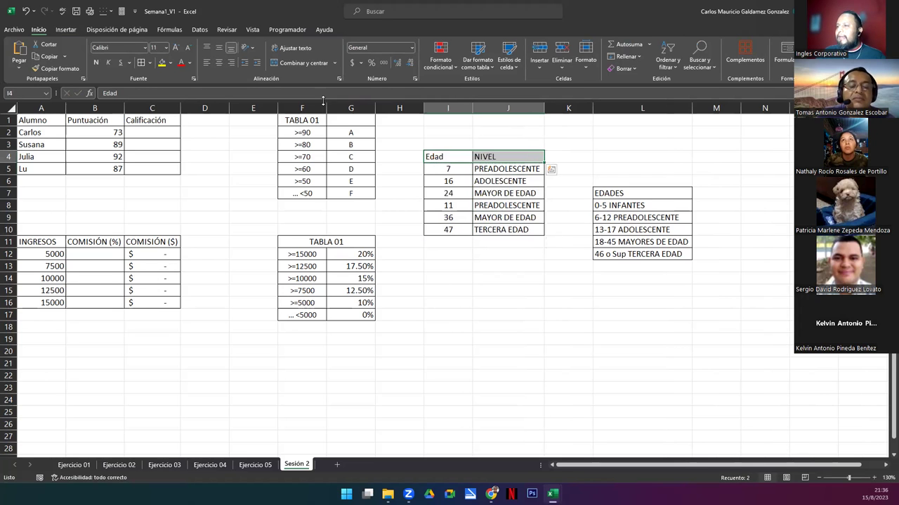
pyautogui.click(95, 62)
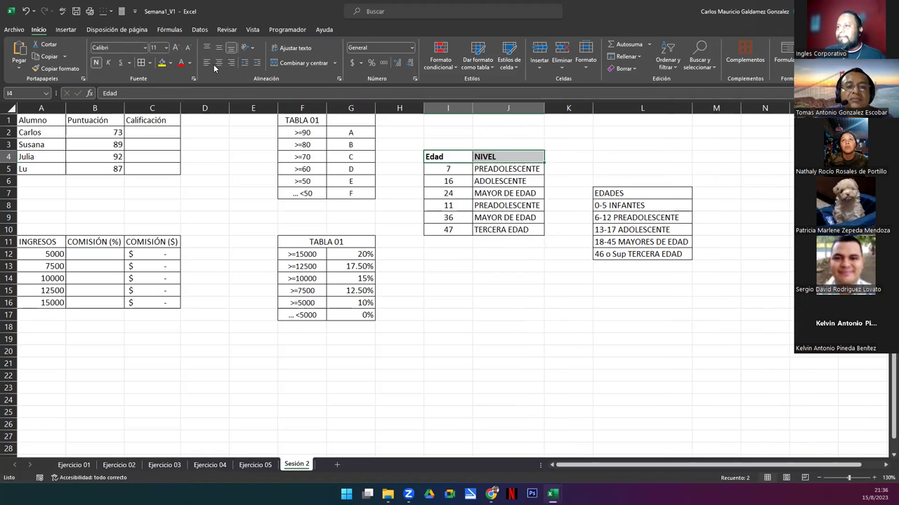
pyautogui.click(219, 63)
pyautogui.click(508, 205)
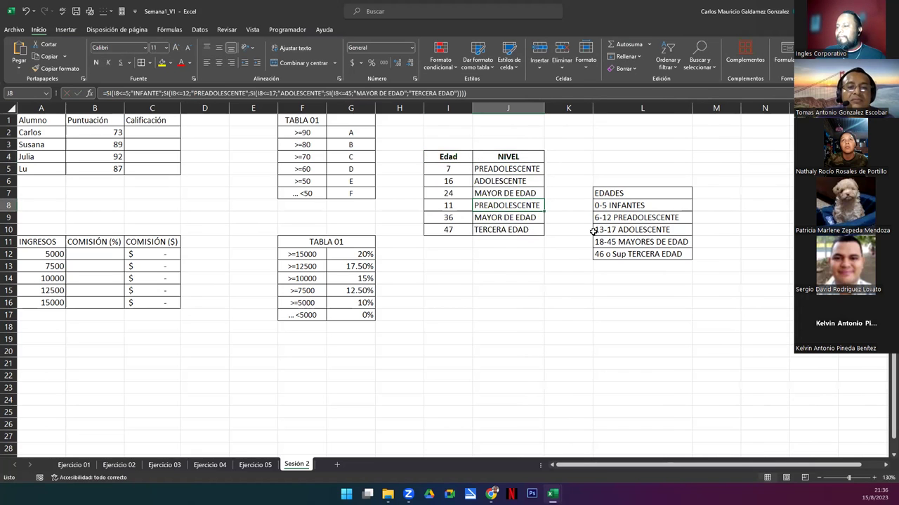
# Step: Examine the nested SI formula in J5 against the age ranges in the EDADES table
pyautogui.doubleClick(508, 169)
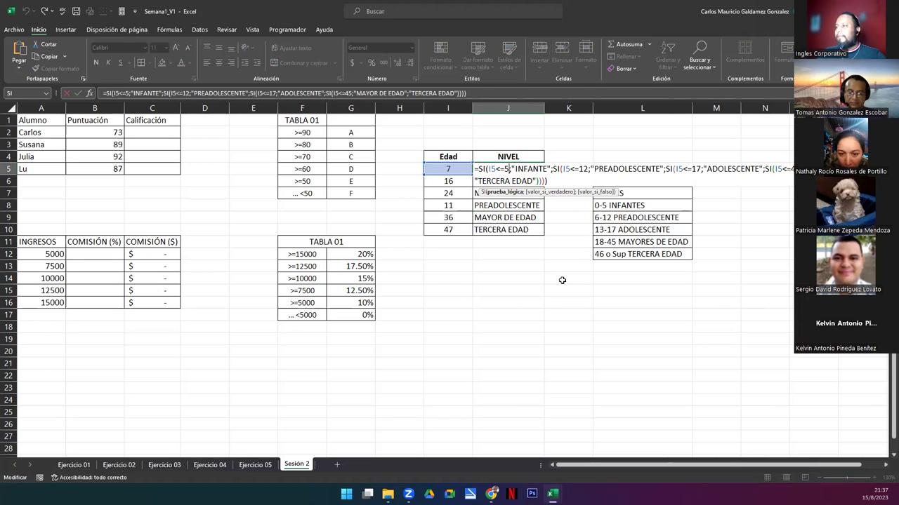
pyautogui.click(656, 197)
pyautogui.moveTo(656, 199); pyautogui.dragTo(650, 252)
pyautogui.moveTo(462, 160); pyautogui.dragTo(674, 264)
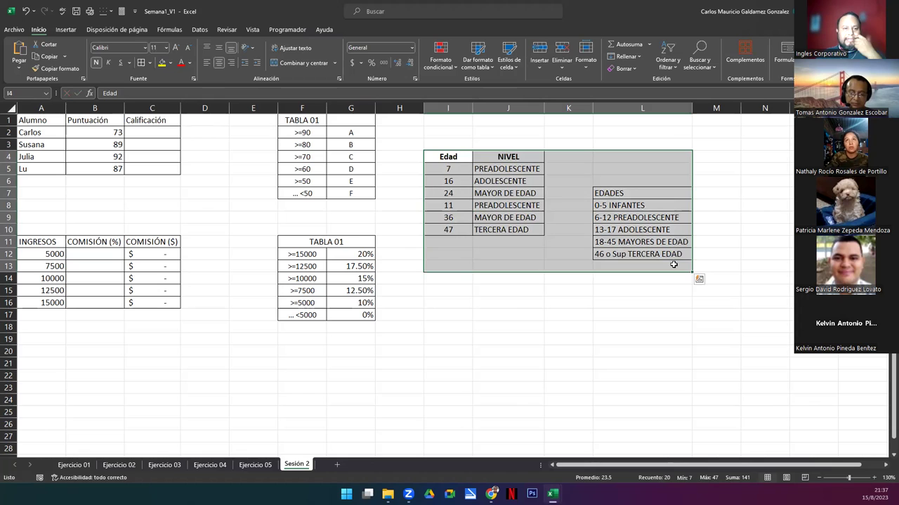
pyautogui.click(512, 181)
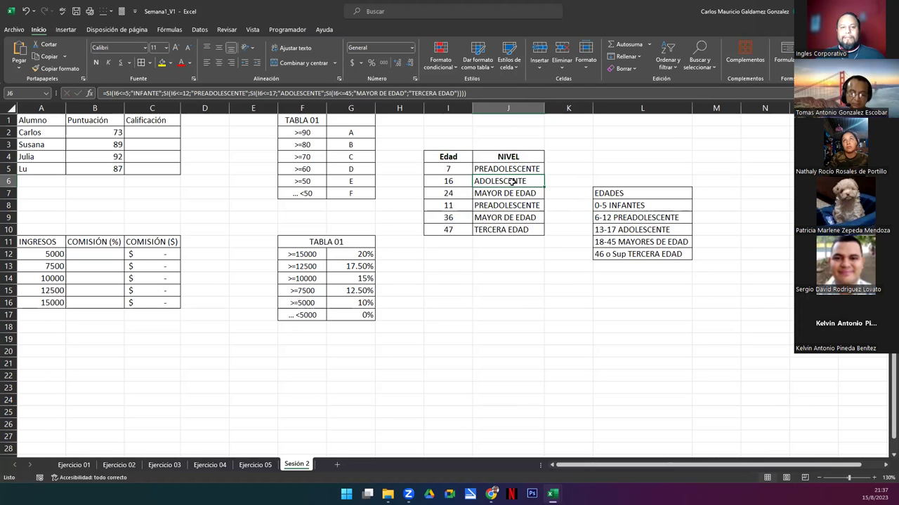
# Step: Capture a screen snip covering the J5 formula and the sheet's tables
pyautogui.click(486, 172)
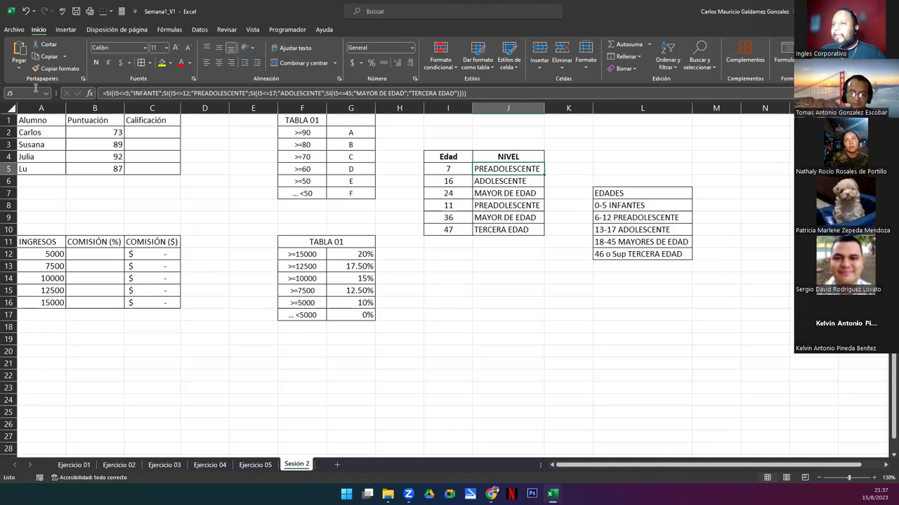
pyautogui.press('super+shift+s')
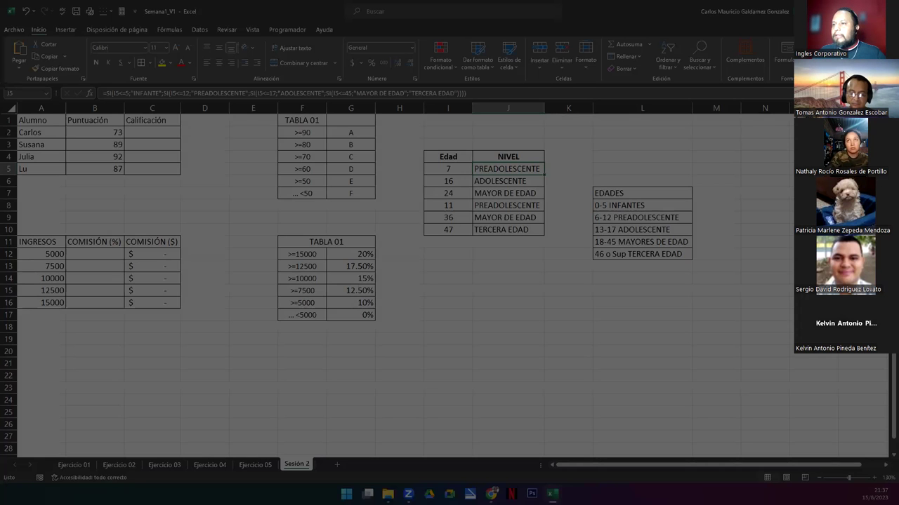
pyautogui.moveTo(0, 84); pyautogui.dragTo(714, 336)
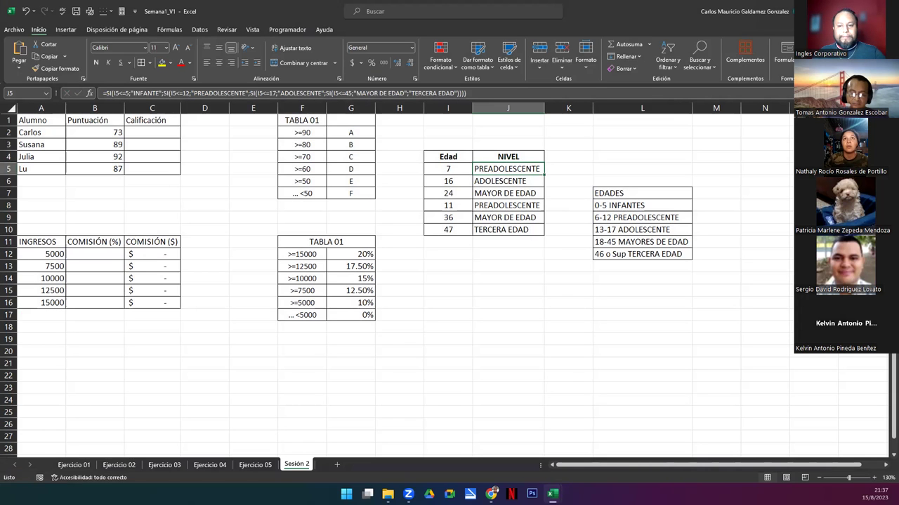
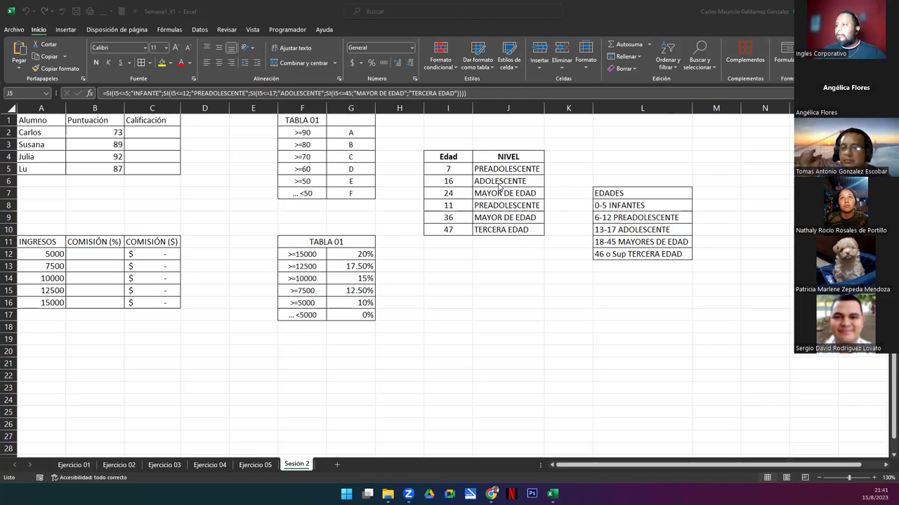
# Step: Review the full nested SI formula in J5 and the Edad, NIVEL and EDADES tables it relates to
pyautogui.click(502, 170)
pyautogui.doubleClick(500, 170)
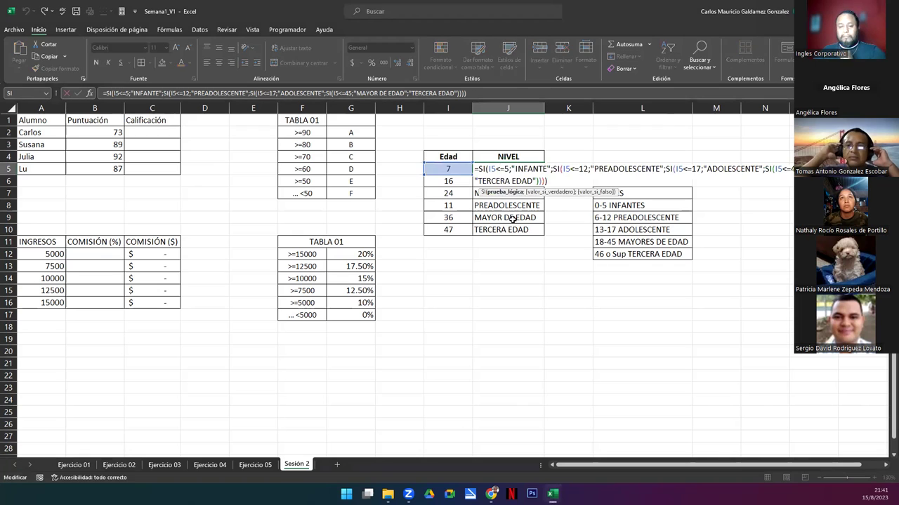
pyautogui.moveTo(545, 181); pyautogui.dragTo(464, 168)
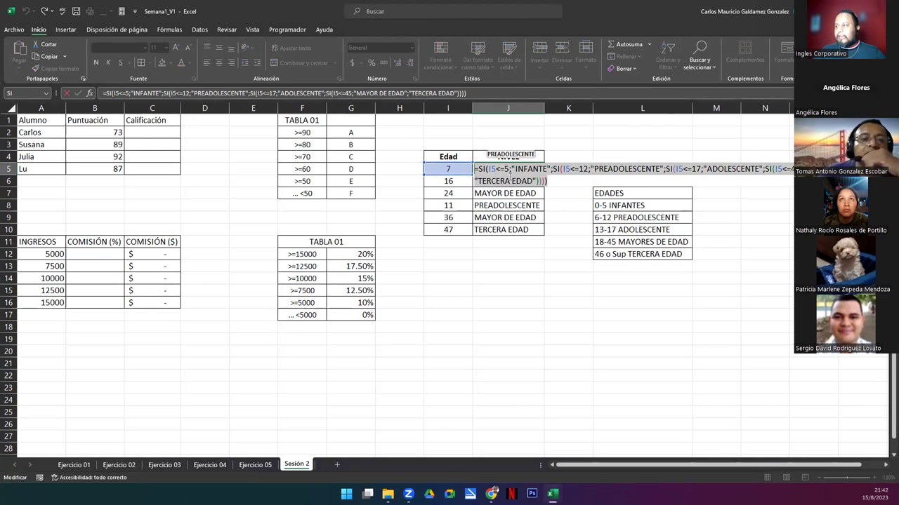
pyautogui.click(510, 177)
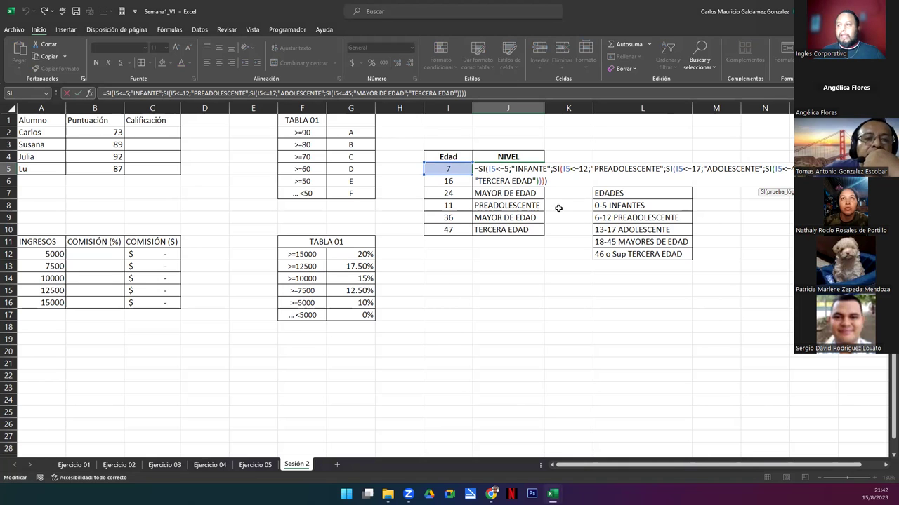
pyautogui.hotkey('ctrl', 'Return')
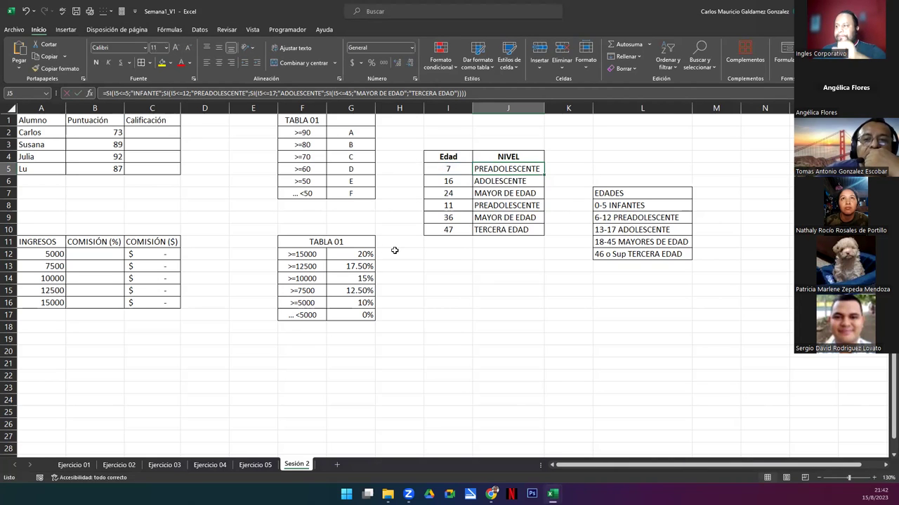
pyautogui.moveTo(448, 157); pyautogui.dragTo(657, 266)
pyautogui.moveTo(425, 156); pyautogui.dragTo(642, 257)
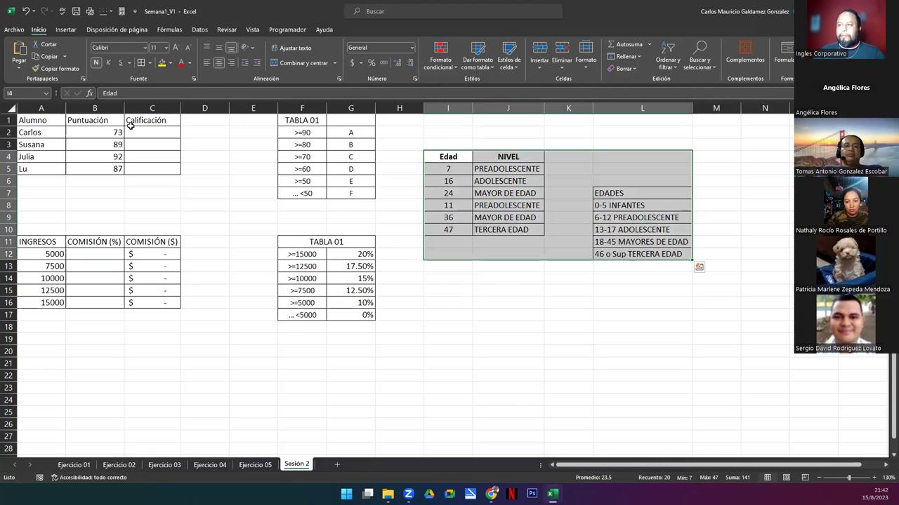
# Step: Review the students' scores in B2:B5 and the grading scale in F2:G7
pyautogui.moveTo(40, 118); pyautogui.dragTo(160, 164)
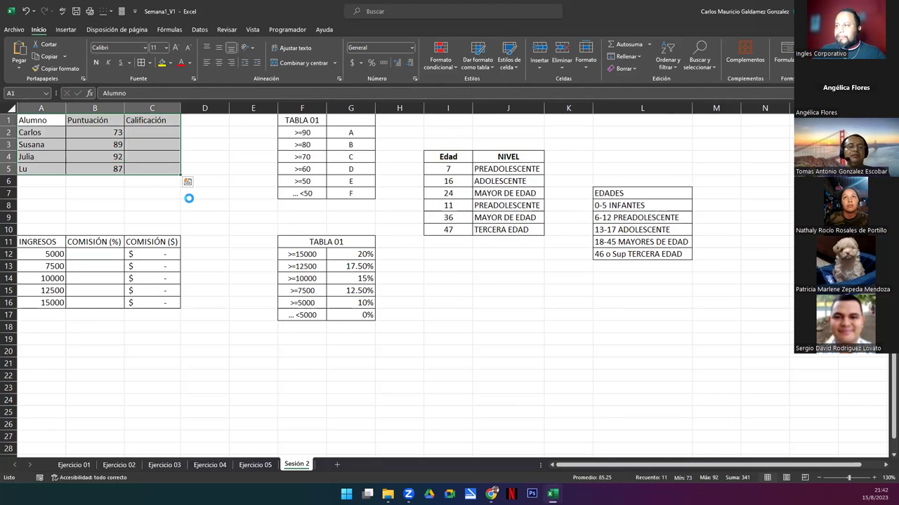
pyautogui.scroll(2, 187, 196)
pyautogui.moveTo(115, 139); pyautogui.dragTo(125, 187)
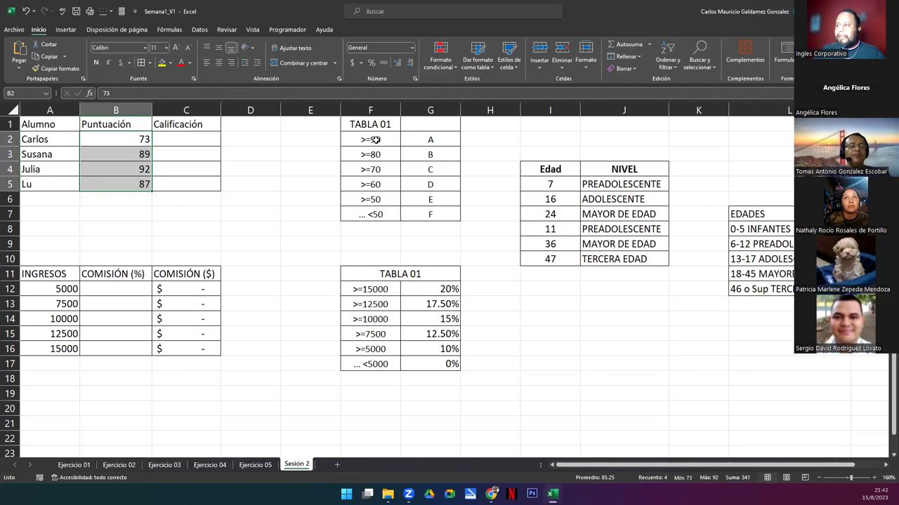
pyautogui.moveTo(358, 141)
pyautogui.mouseDown()
pyautogui.moveTo(437, 153)
pyautogui.moveTo(433, 219)
pyautogui.mouseUp()
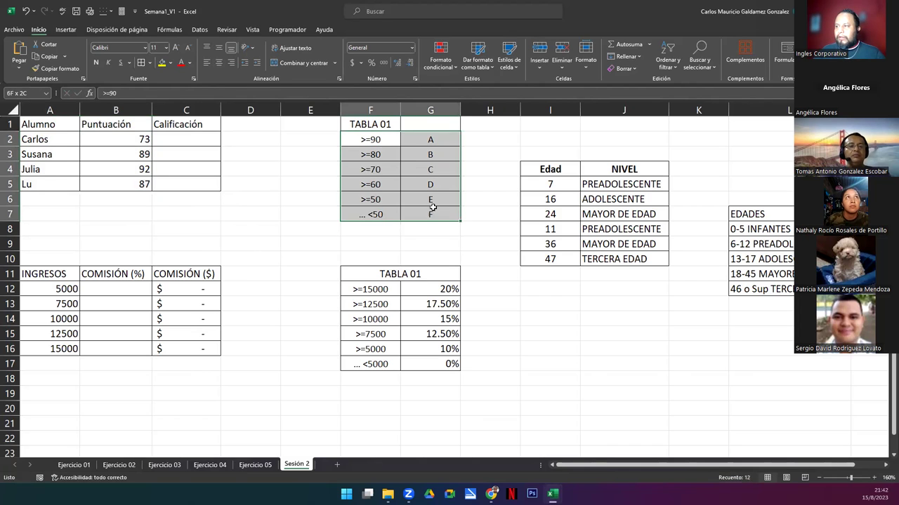
# Step: Merge and center the TABLA 01 heading across F1:G1 above the grading scale
pyautogui.moveTo(377, 129); pyautogui.dragTo(412, 125)
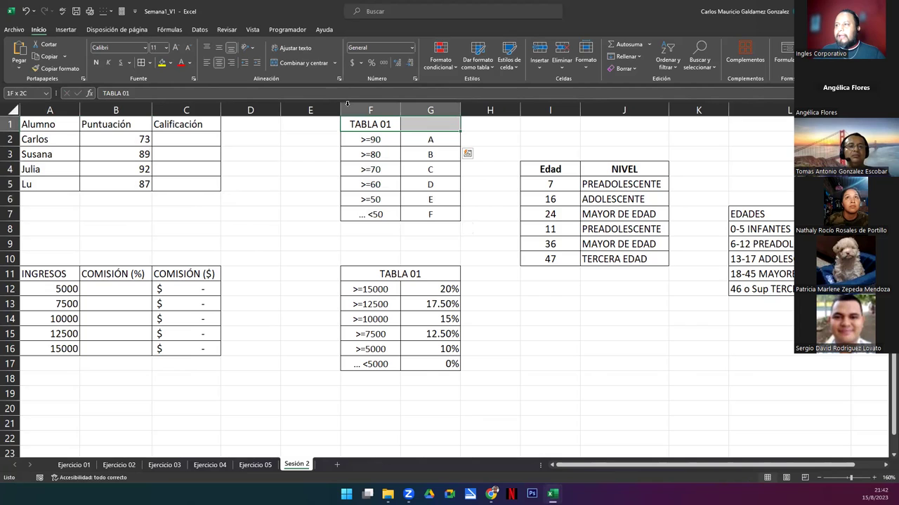
pyautogui.click(295, 63)
pyautogui.click(372, 143)
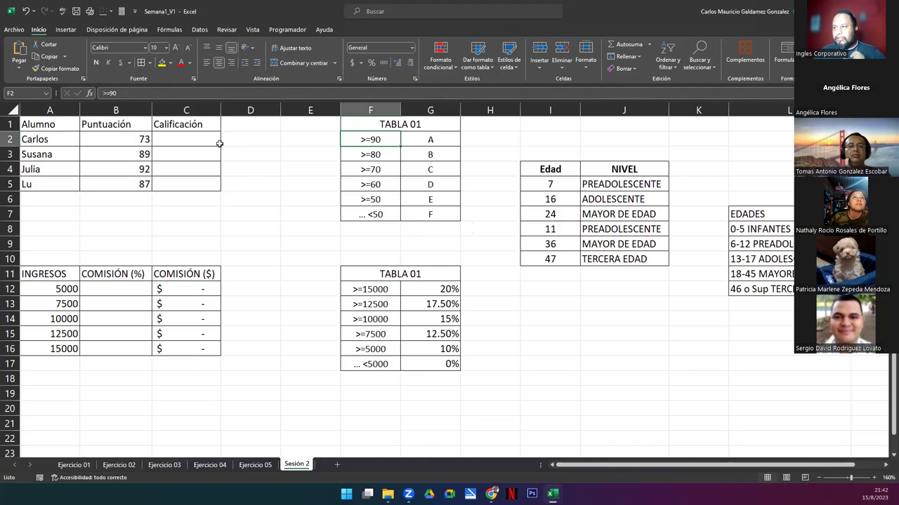
pyautogui.doubleClick(191, 140)
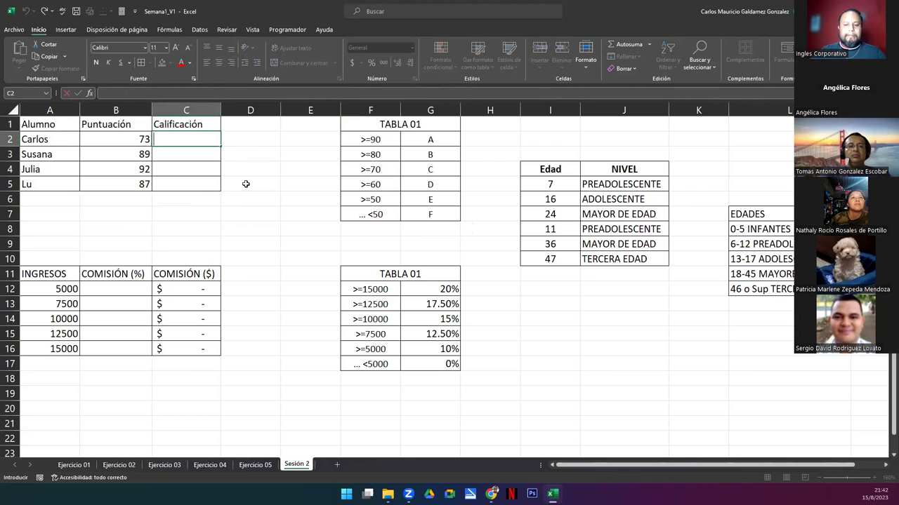
pyautogui.write('=SI(')
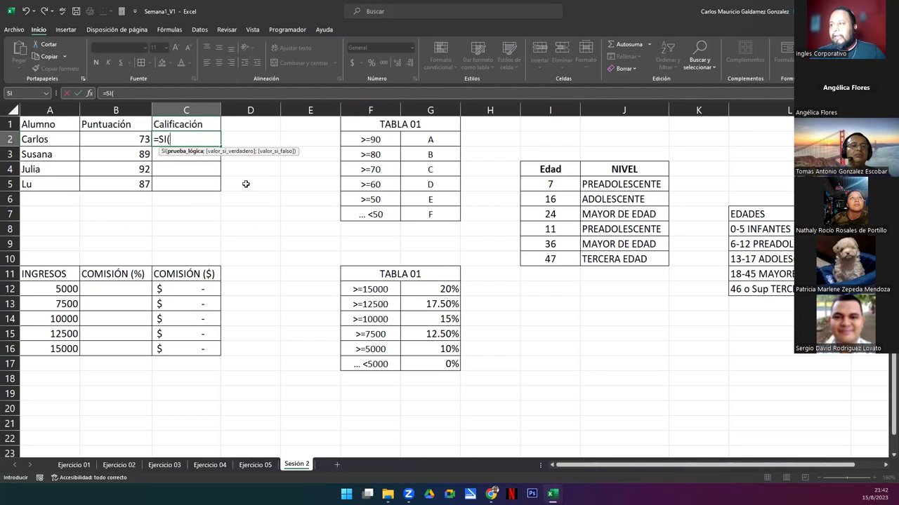
pyautogui.press('Escape')
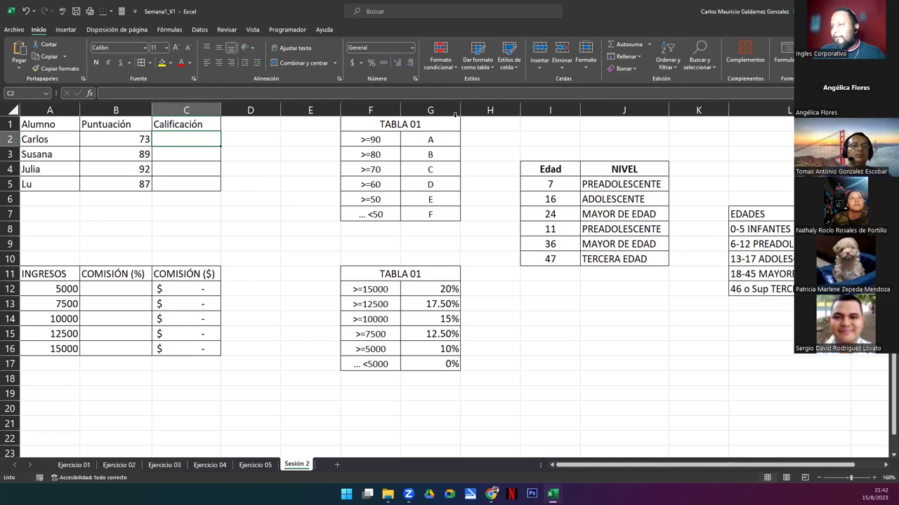
pyautogui.doubleClick(361, 140)
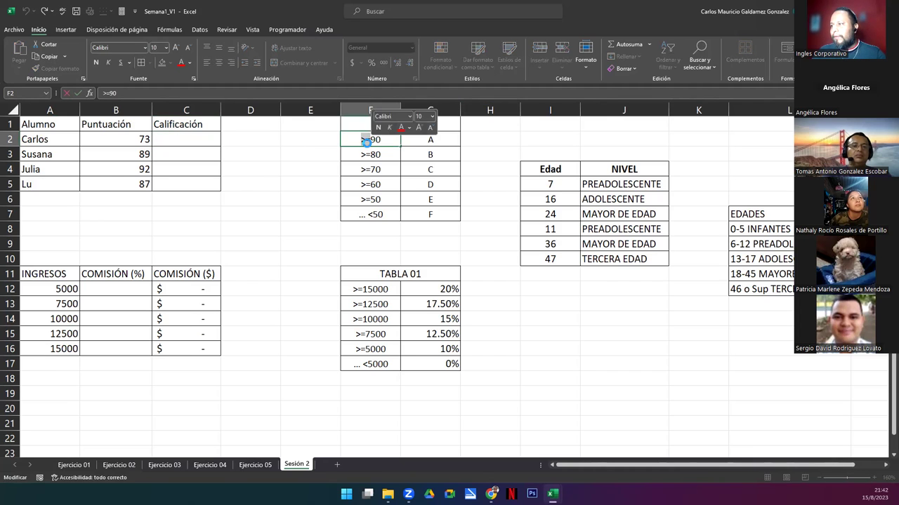
# Step: Begin an SI formula in C2 that returns "A" when B2>=90, using semicolons as separators
pyautogui.click(195, 136)
pyautogui.write('=SI(')
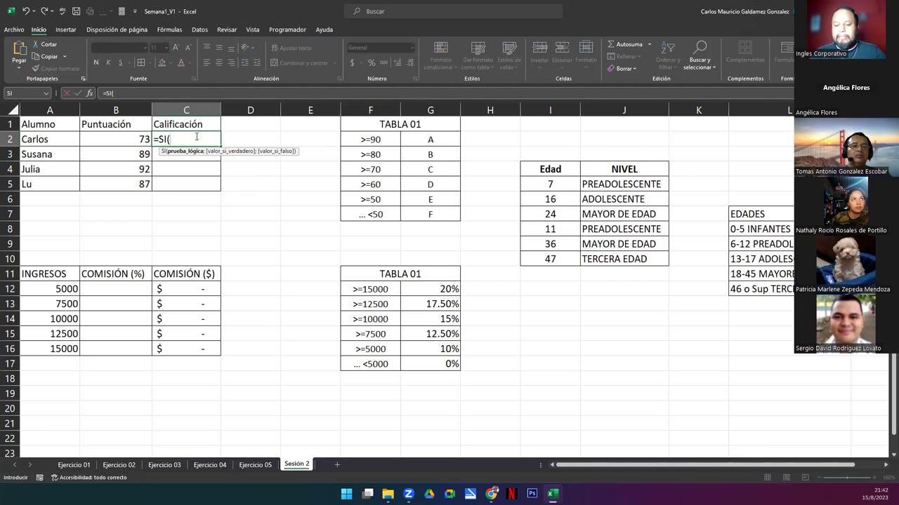
pyautogui.press('Left')
pyautogui.write('>=90')
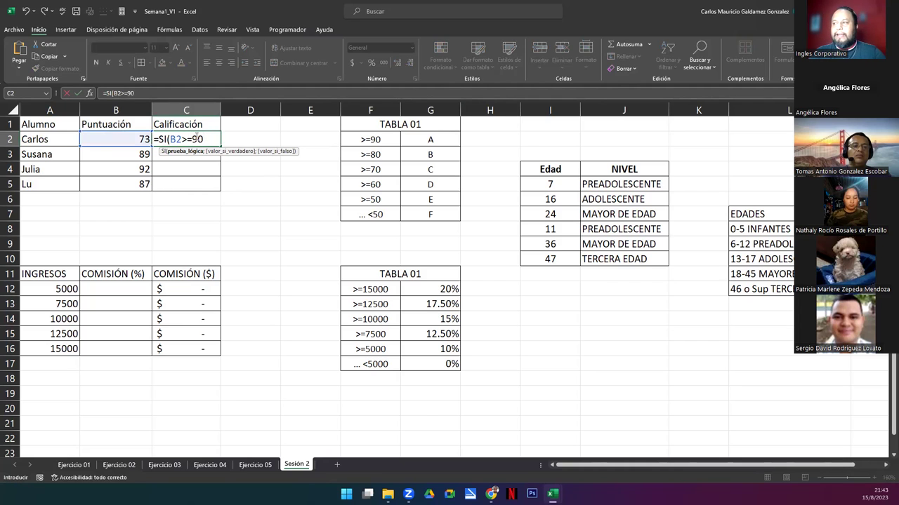
pyautogui.write(';"')
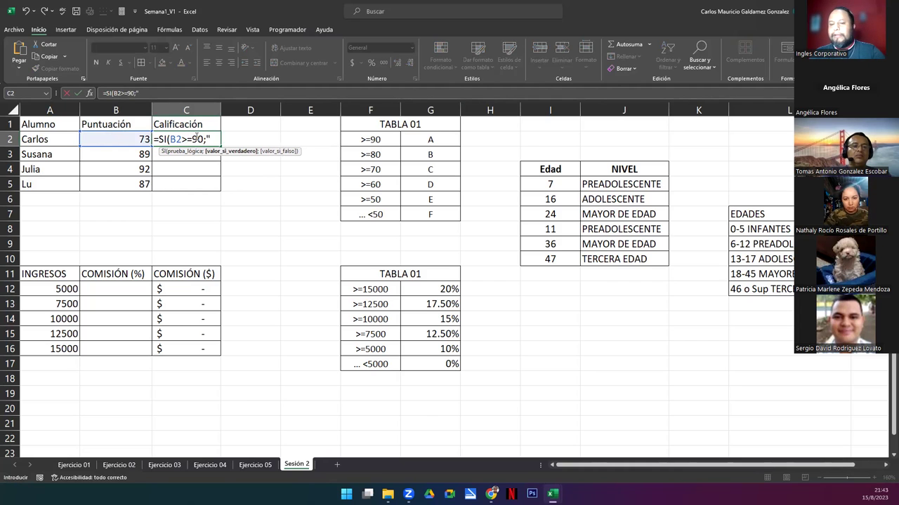
pyautogui.write('A";')
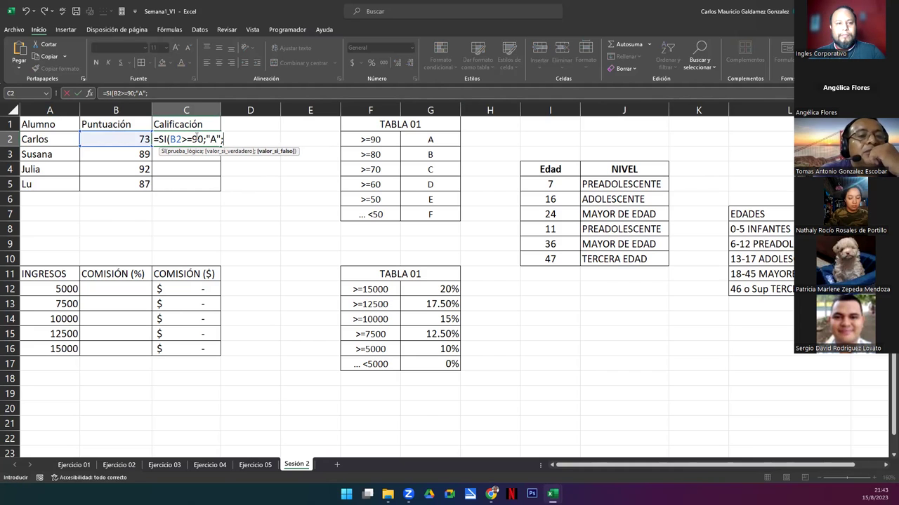
# Step: Nest a second SI in the C2 formula that returns "B" when B2>=80
pyautogui.write('SI(')
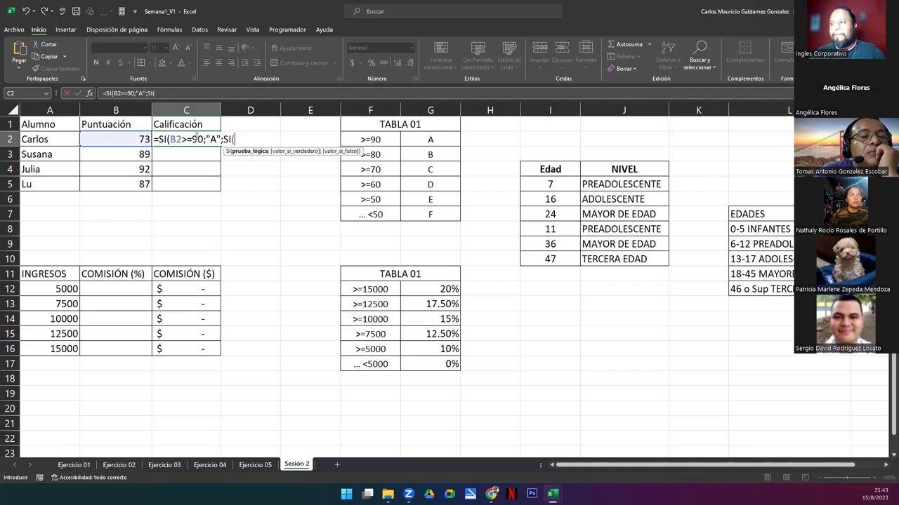
pyautogui.write('B2')
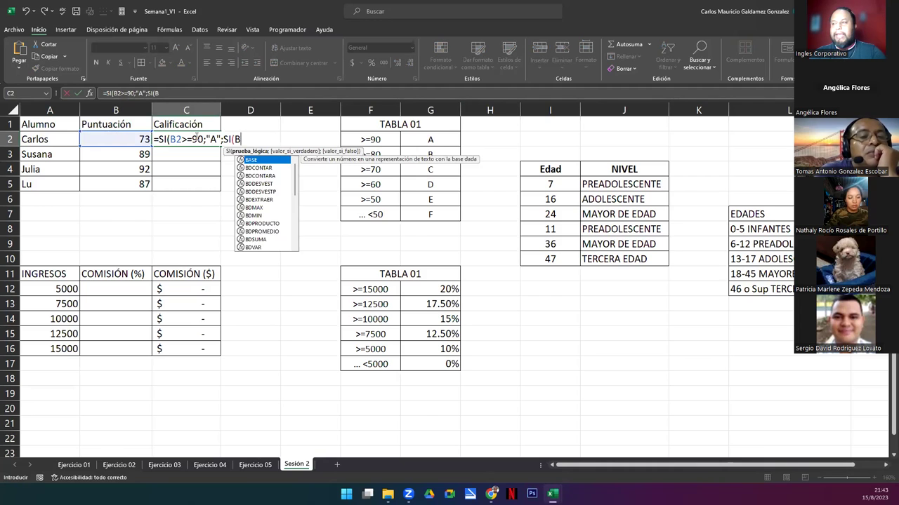
pyautogui.write('>=')
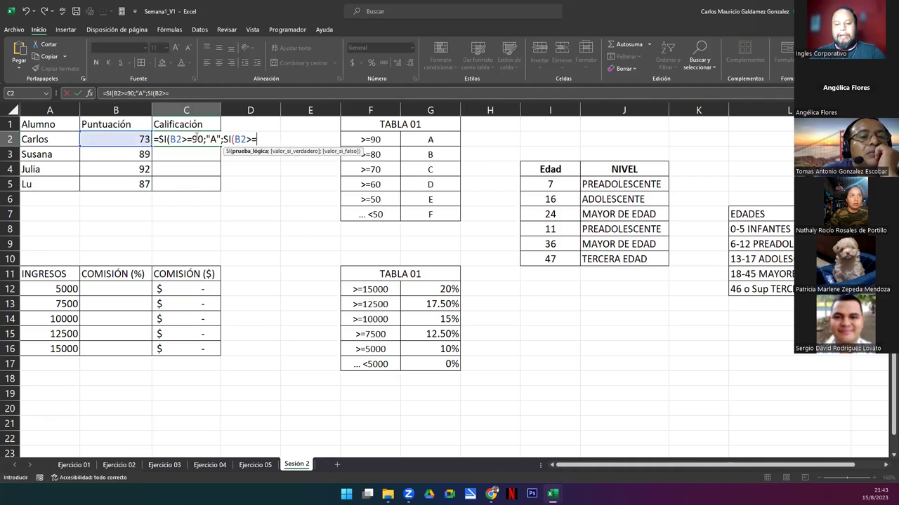
pyautogui.write('80')
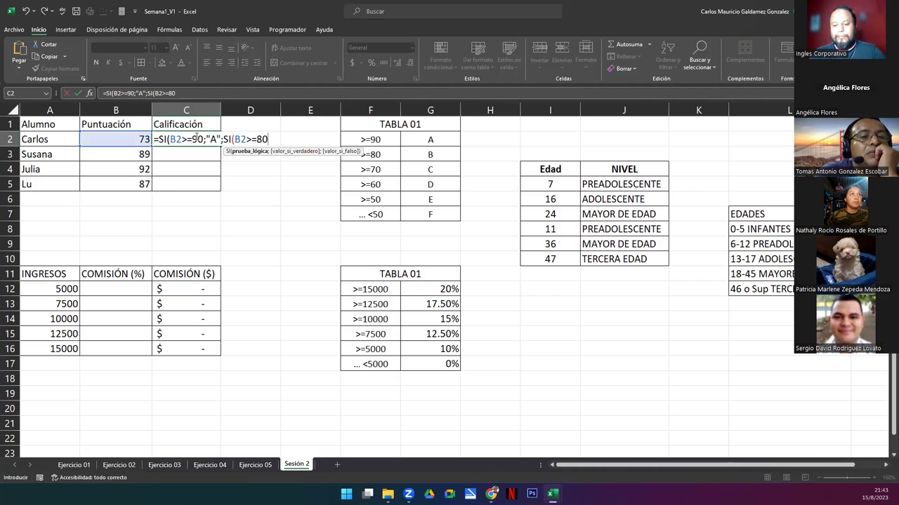
pyautogui.write(';"')
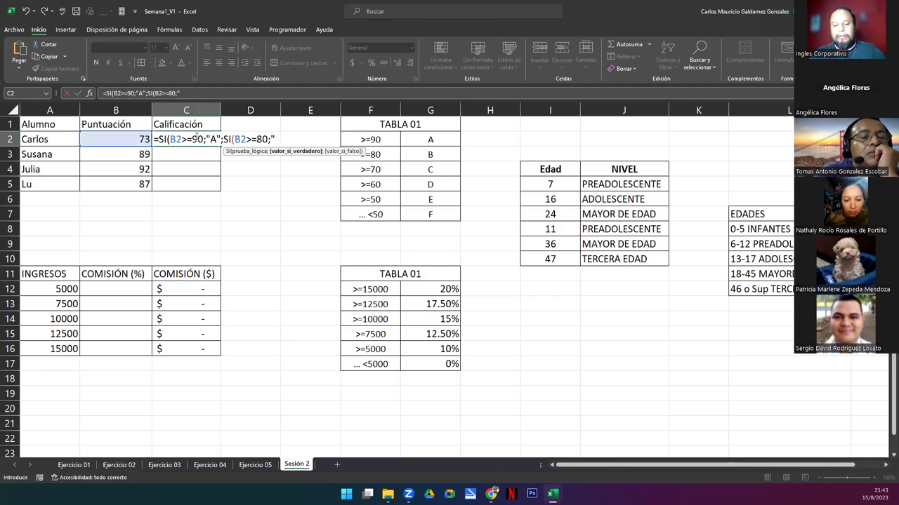
pyautogui.write('B";')
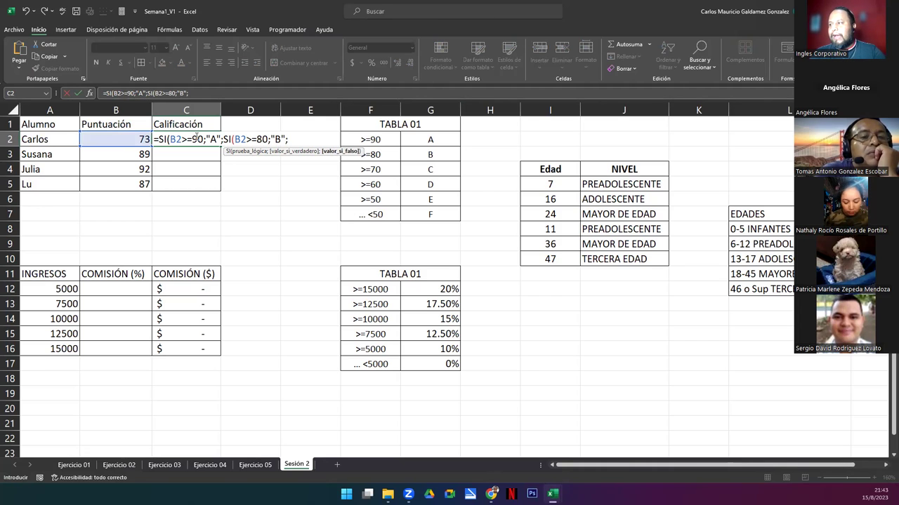
# Step: Continue the C2 formula with nested SI conditions returning "C" for B2>=70 and "D" for B2>=60
pyautogui.write('SI(')
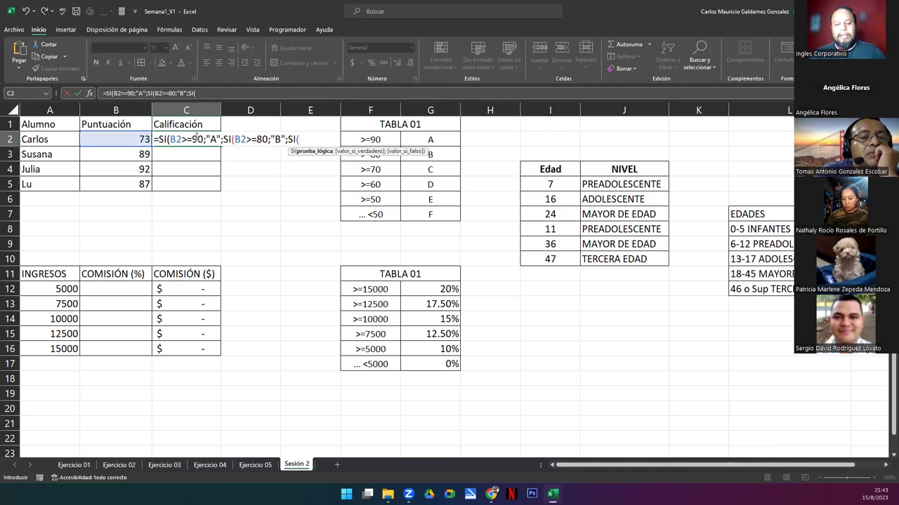
pyautogui.write('B2>=70;"C";')
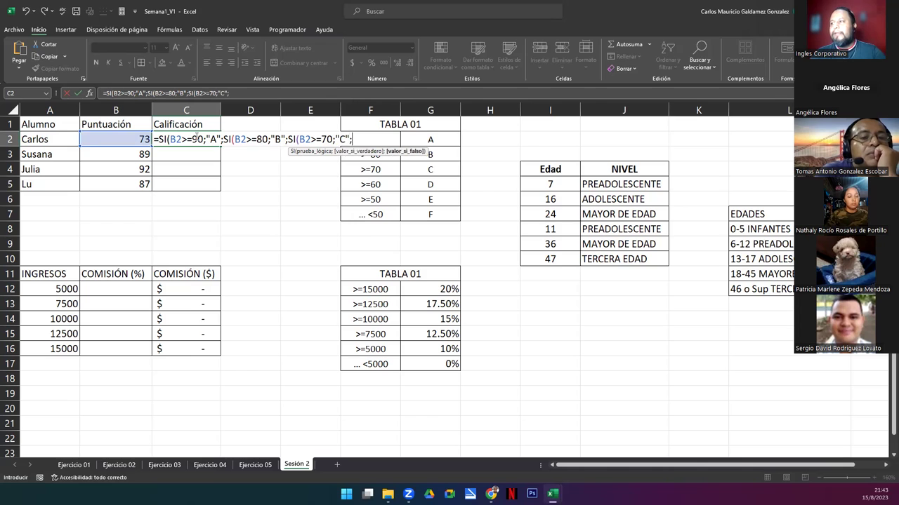
pyautogui.write('SI(')
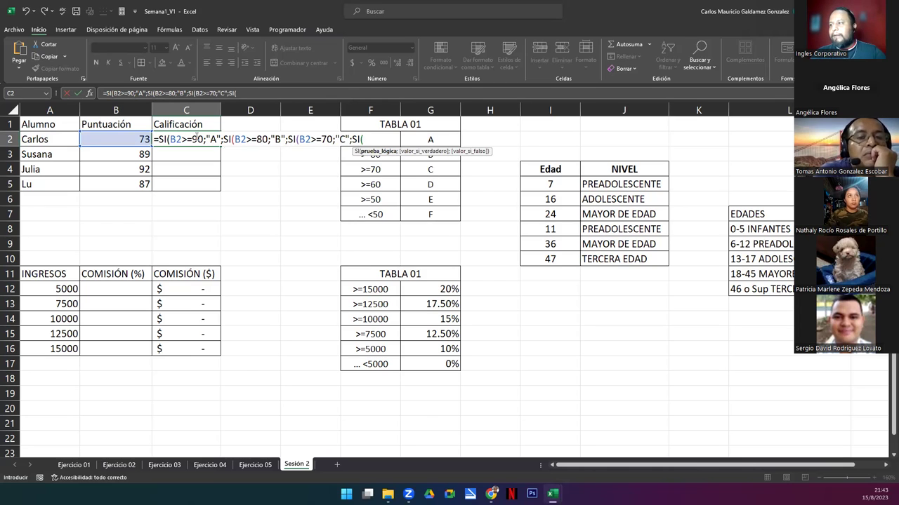
pyautogui.write('B2')
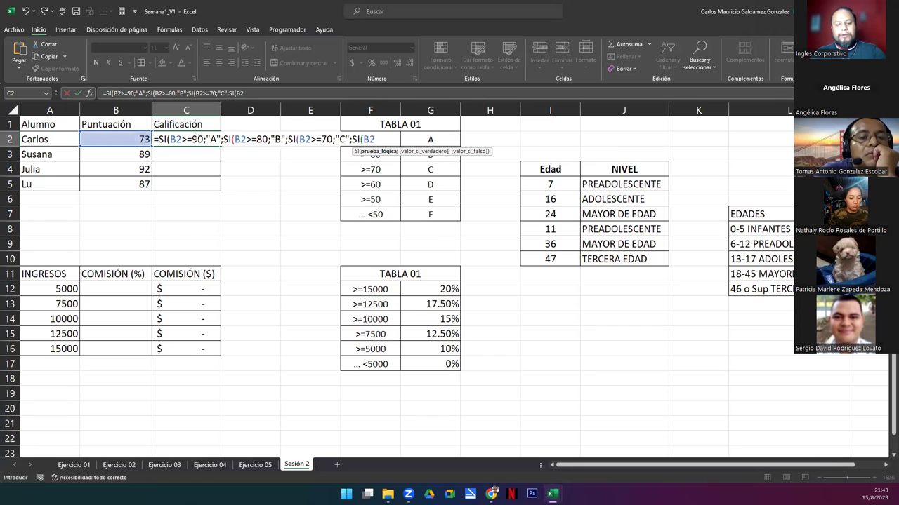
pyautogui.write('>=60;"')
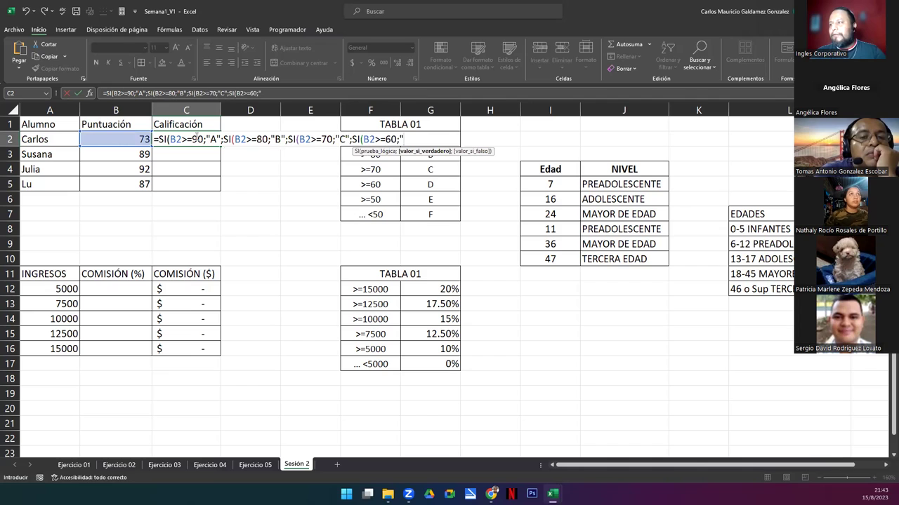
pyautogui.write('D";')
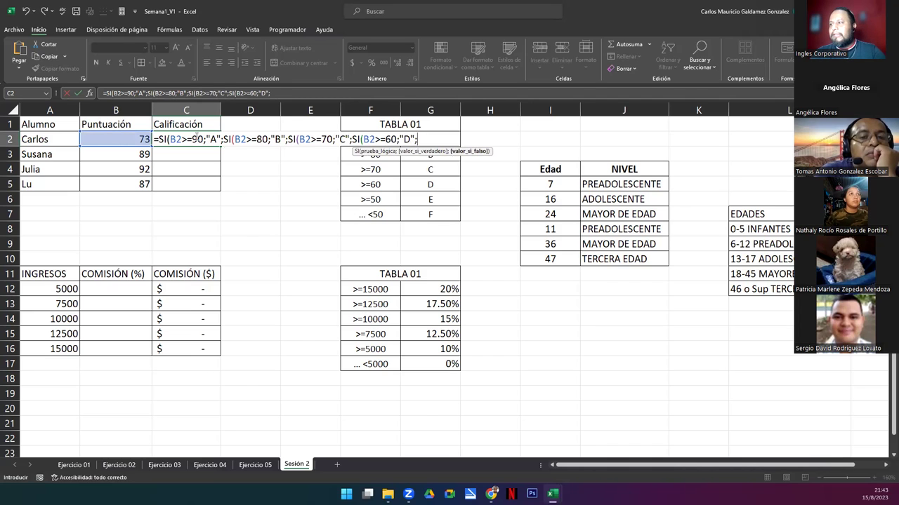
# Step: Add a nested SI to the C2 formula that returns "E" when B2>=50
pyautogui.write('SI(')
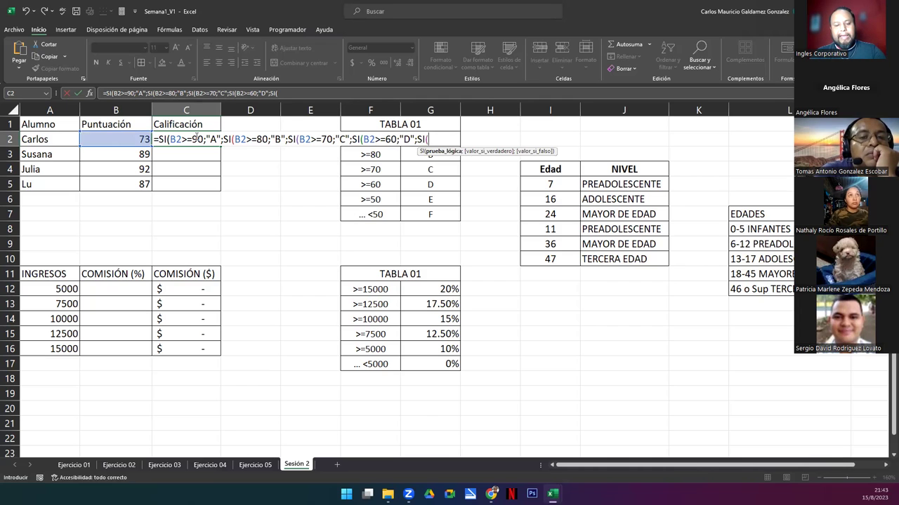
pyautogui.write('B2>=')
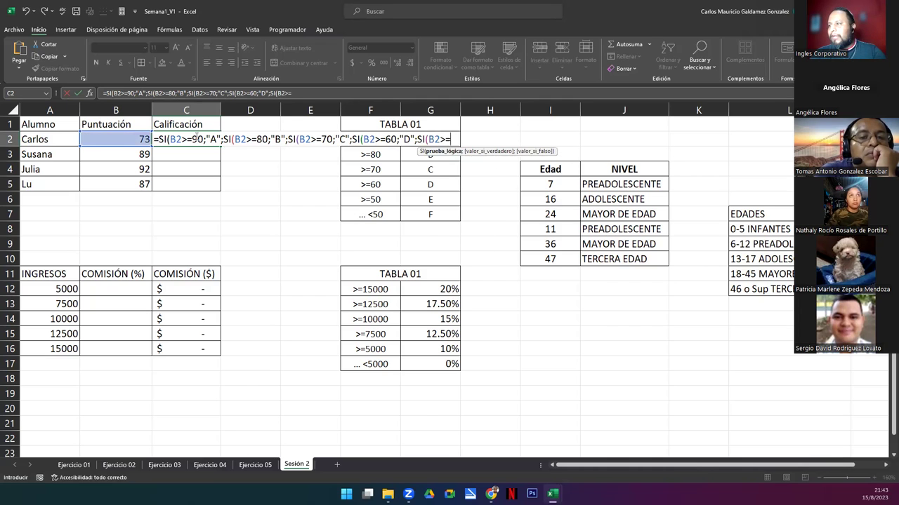
pyautogui.write('50"')
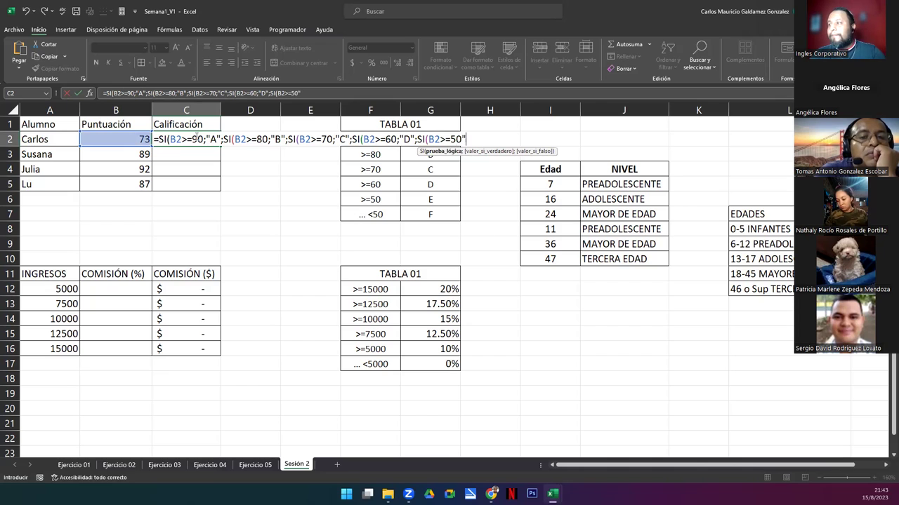
pyautogui.press('BackSpace')
pyautogui.write(';"')
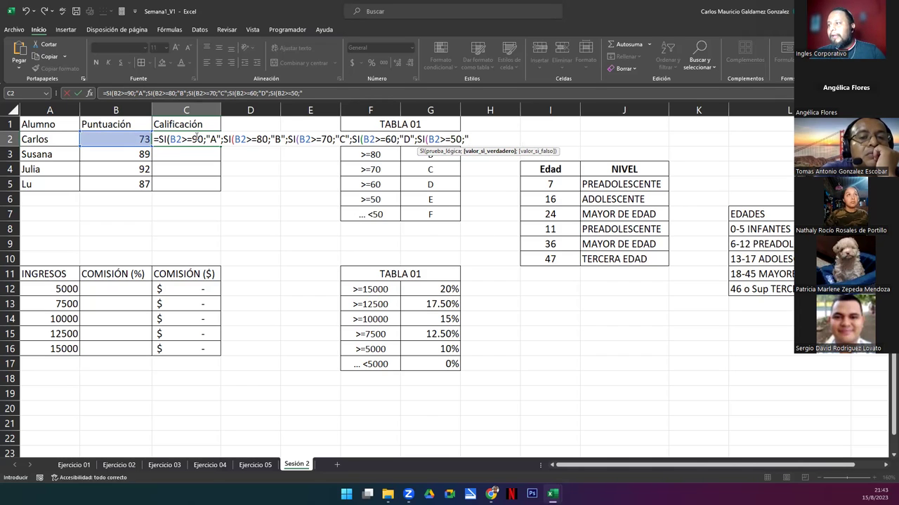
pyautogui.write('E')
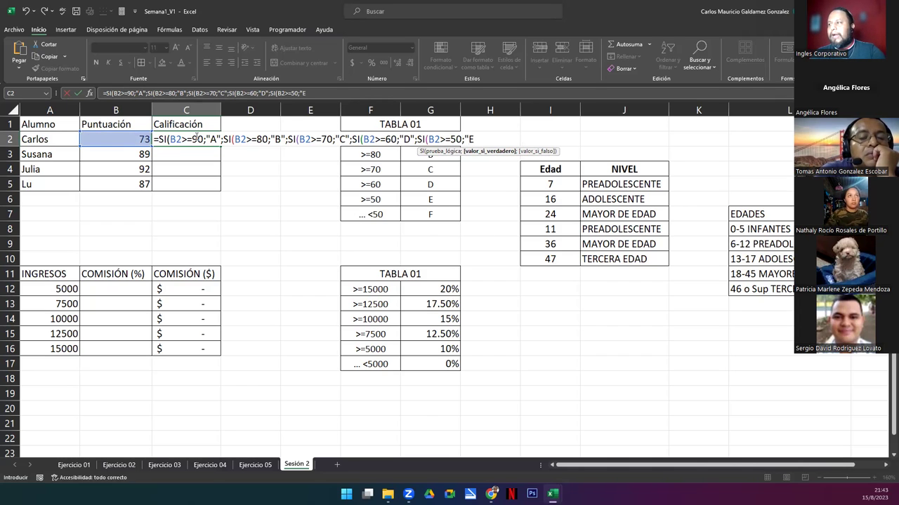
pyautogui.write('";')
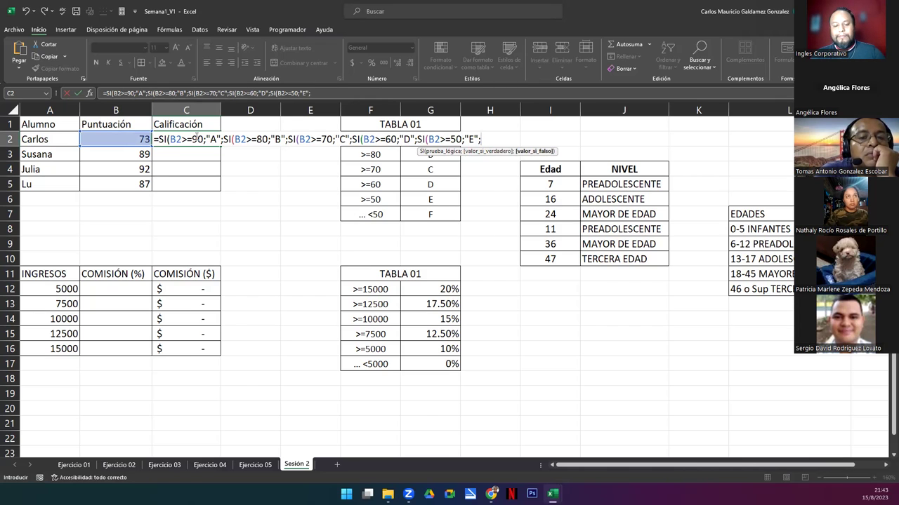
# Step: Finish the C2 formula with "F" as the final false value, close all five SI functions and enter it
pyautogui.write('"F')
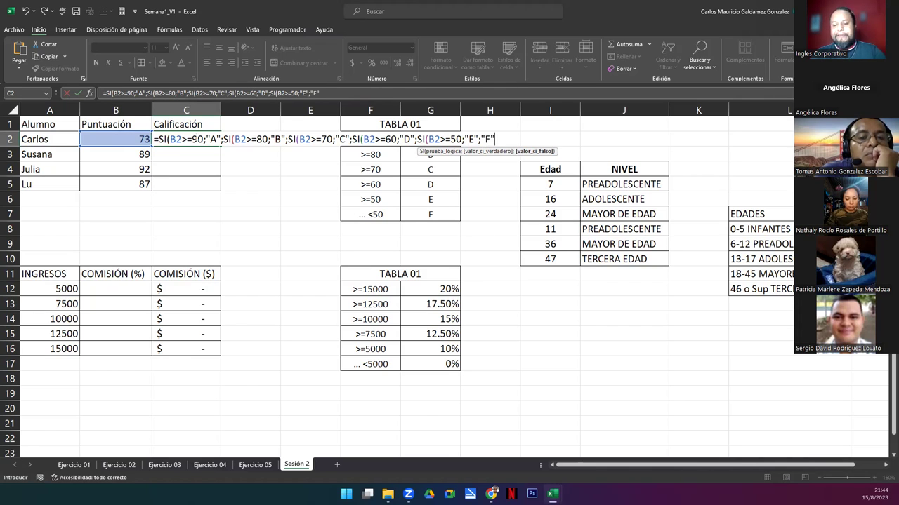
pyautogui.write(')')
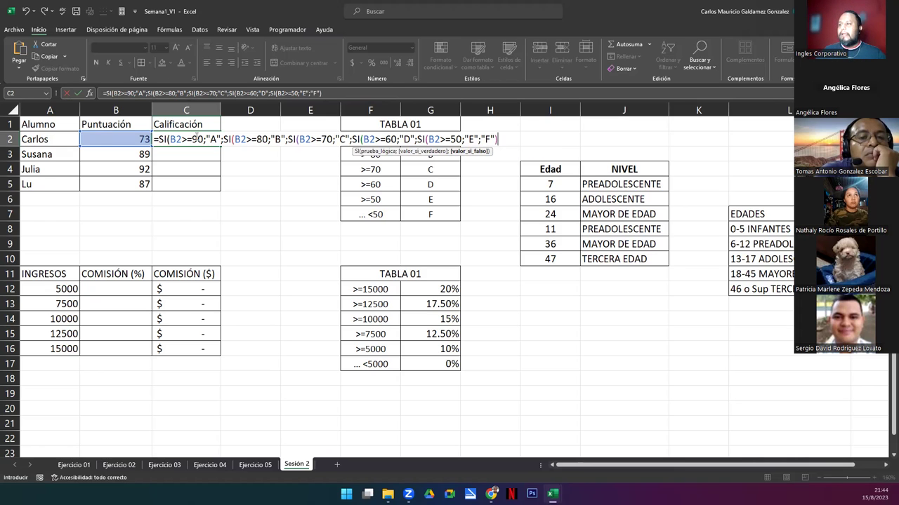
pyautogui.press('BackSpace')
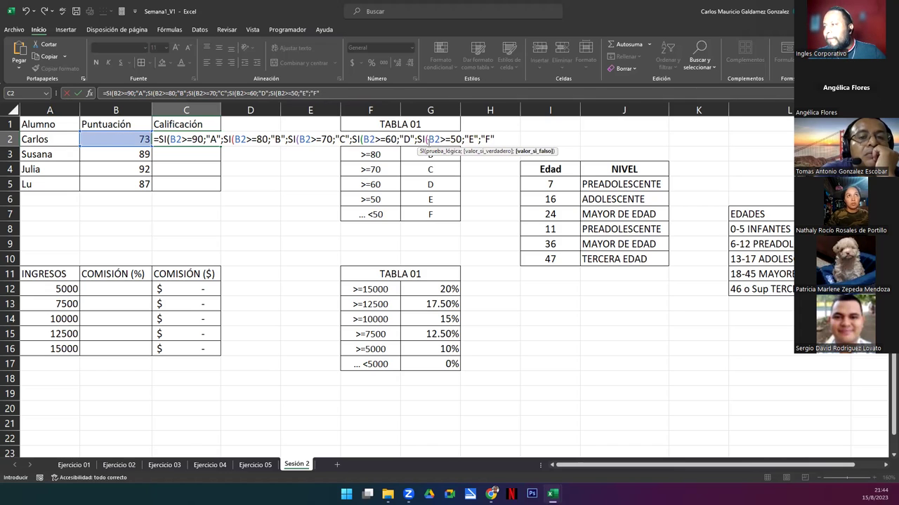
pyautogui.write(')')
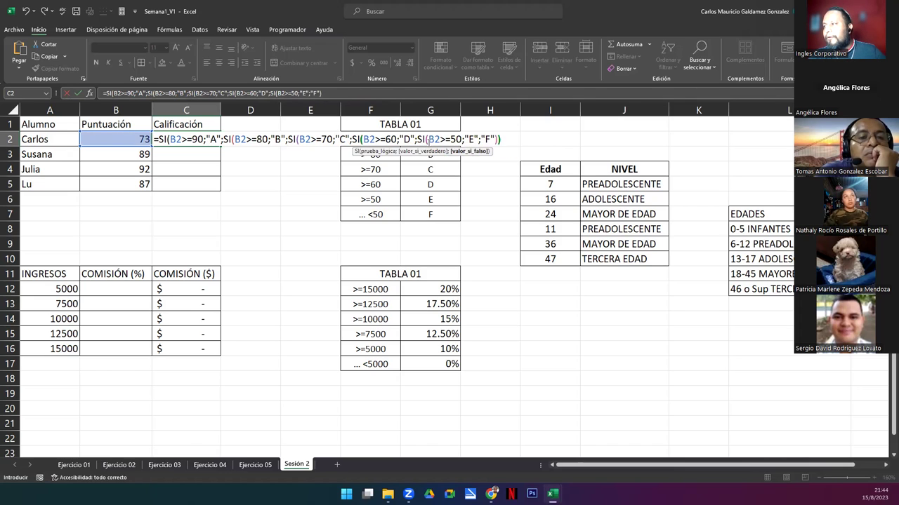
pyautogui.write('))')
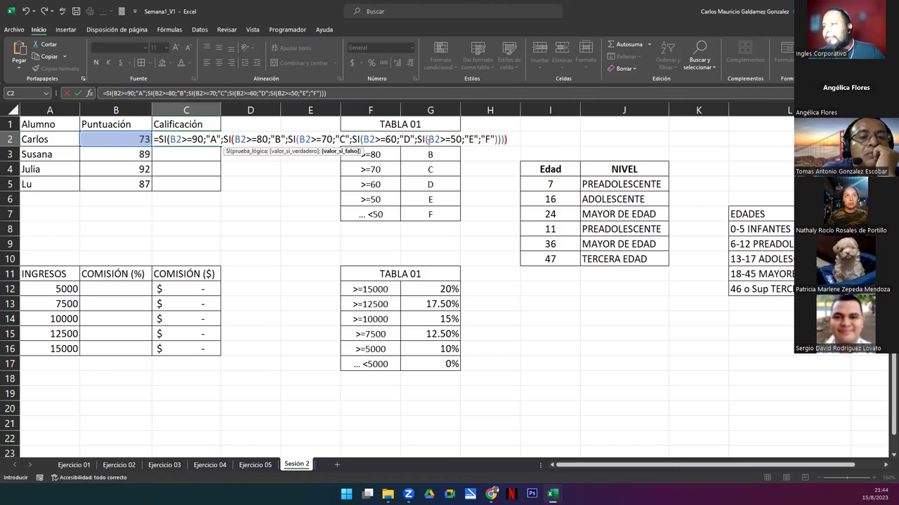
pyautogui.write('))')
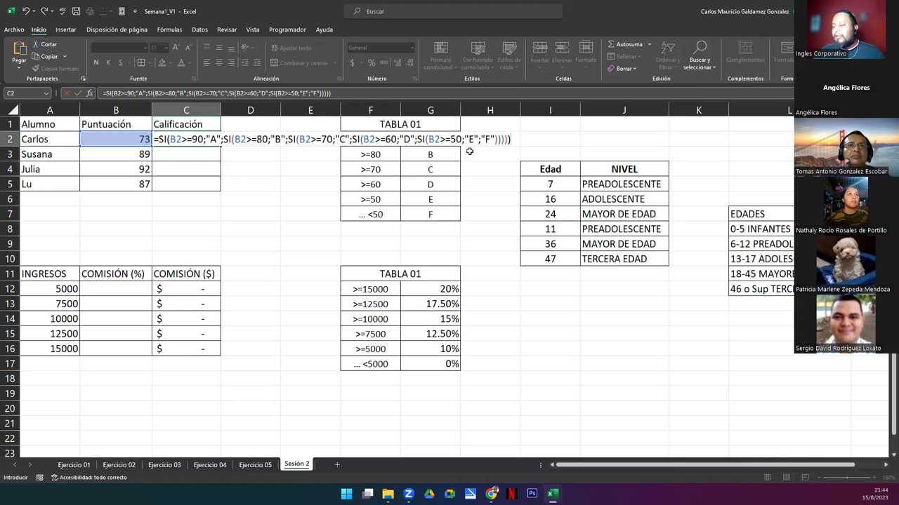
pyautogui.moveTo(481, 138); pyautogui.dragTo(497, 139)
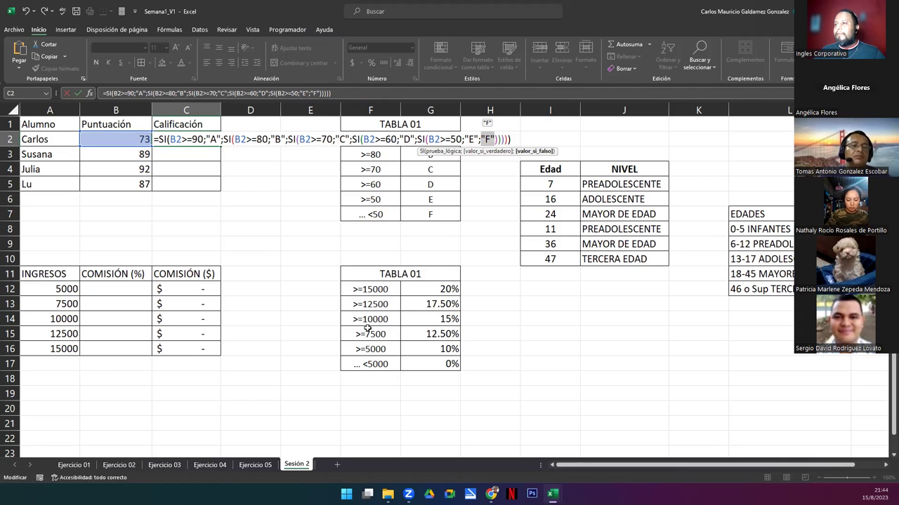
pyautogui.press('Return')
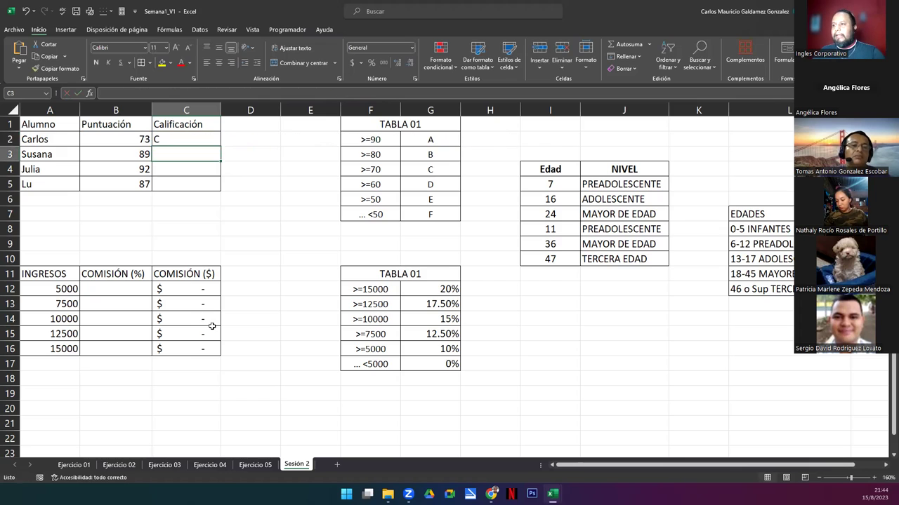
# Step: Center the grade cells C2:C6 and enter a score of 0 in B6
pyautogui.moveTo(162, 139); pyautogui.dragTo(182, 201)
pyautogui.click(219, 64)
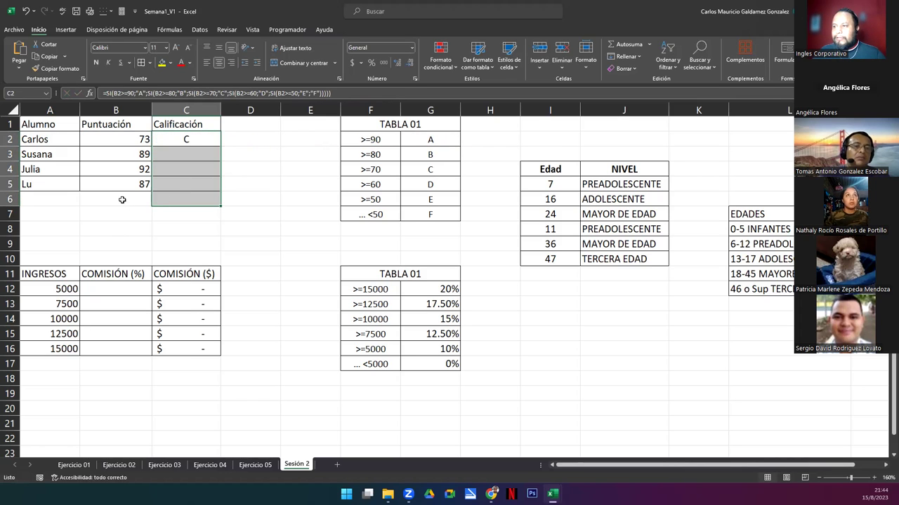
pyautogui.click(123, 202)
pyautogui.write('0')
pyautogui.press('Return')
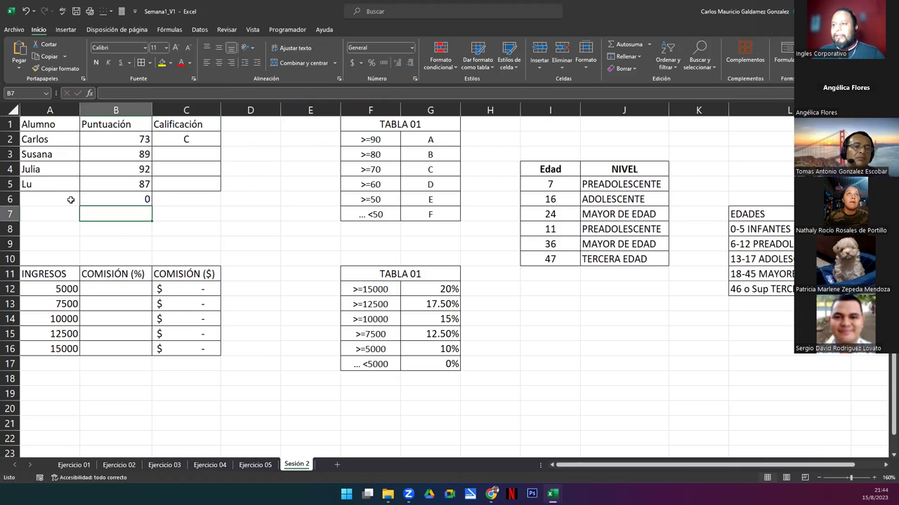
# Step: Enter the new student's first name in A6 and apply borders to A6:C6
pyautogui.click(70, 199)
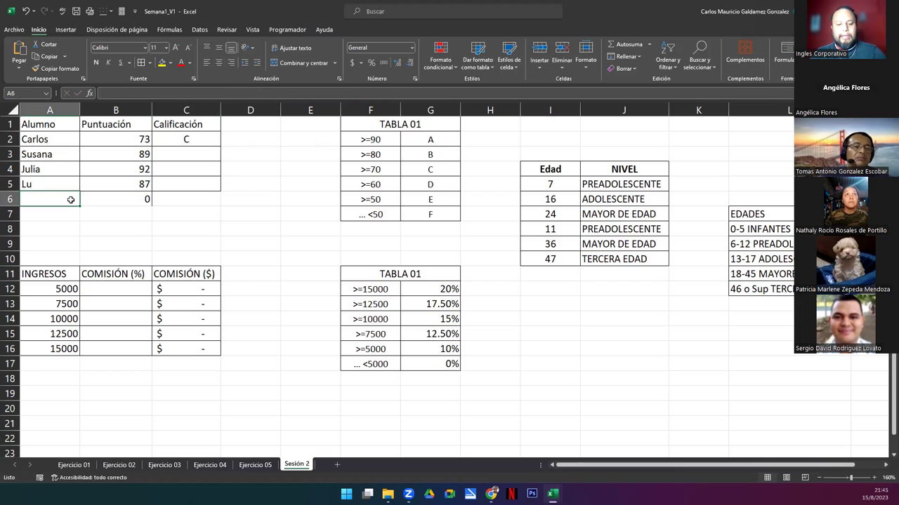
pyautogui.write('Melvin')
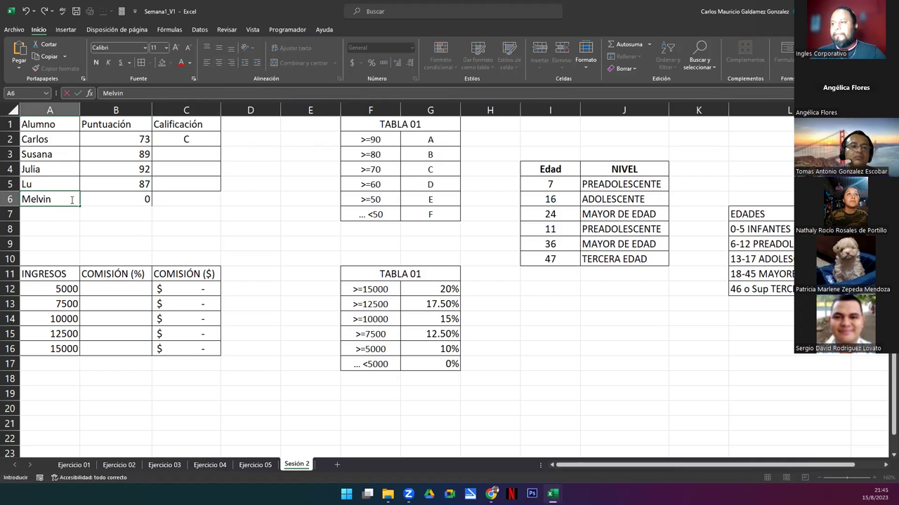
pyautogui.press('Tab')
pyautogui.moveTo(71, 199); pyautogui.dragTo(159, 200)
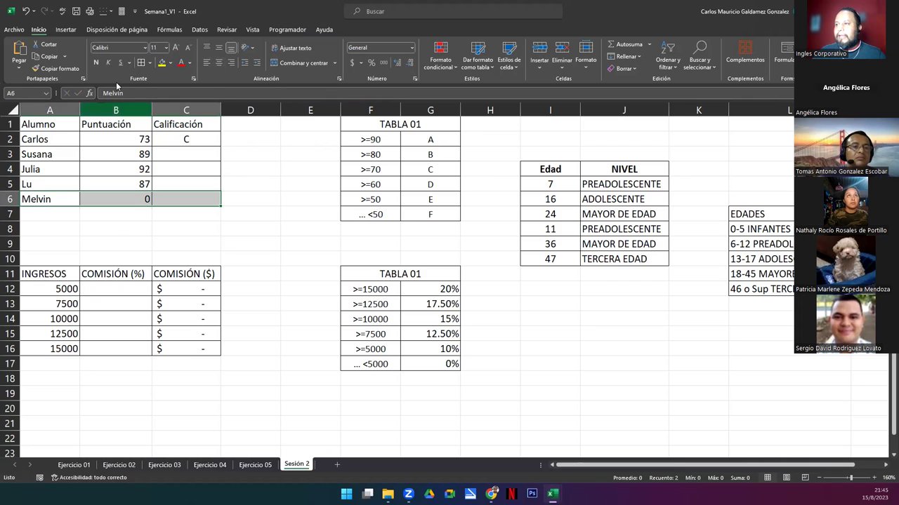
# Step: Fill the nested SI formula from C2 down through C6
pyautogui.click(185, 141)
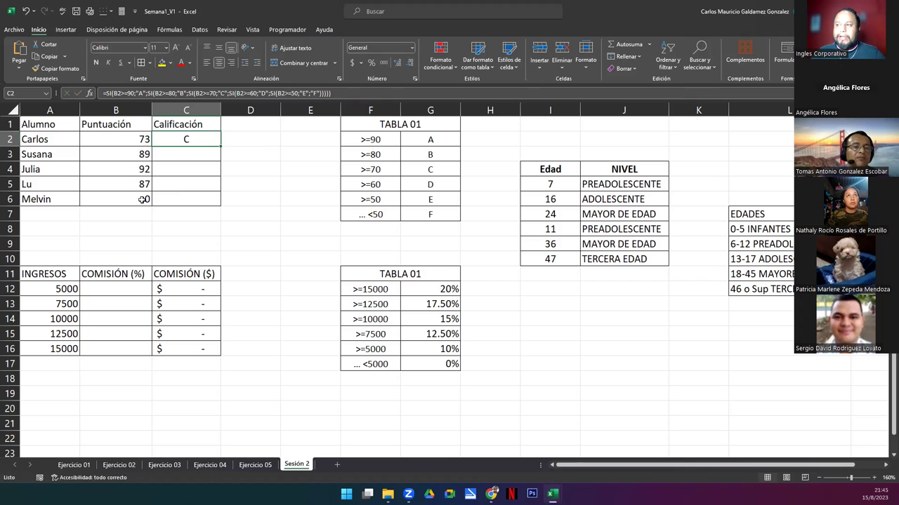
pyautogui.doubleClick(221, 146)
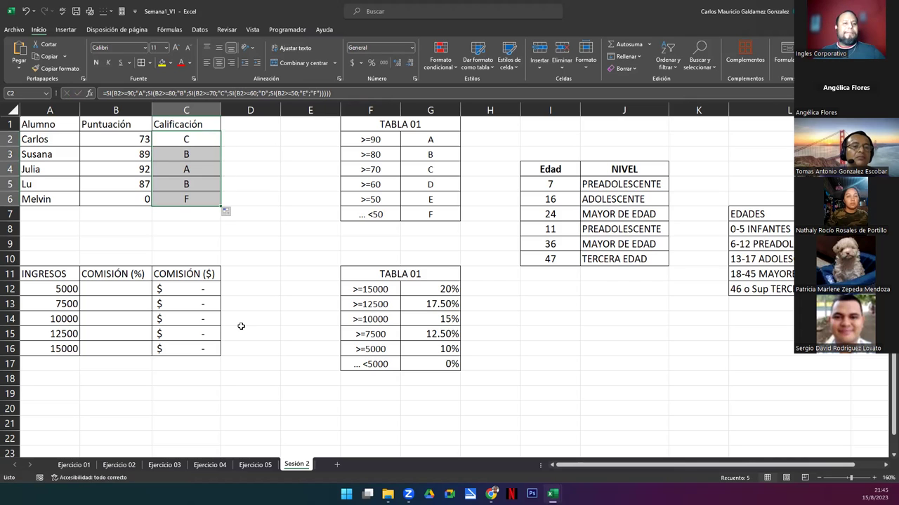
# Step: Check the grade in C6 and clear the score in B6
pyautogui.click(199, 197)
pyautogui.click(135, 197)
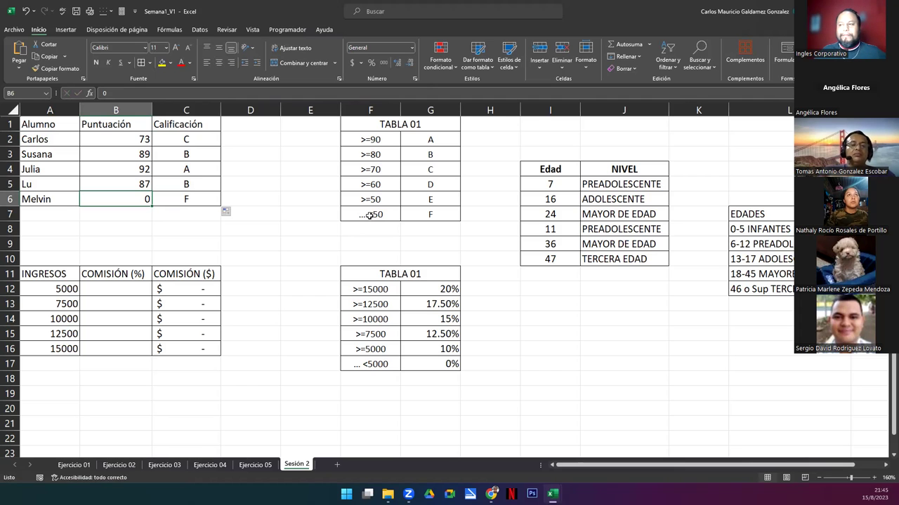
pyautogui.press('Delete')
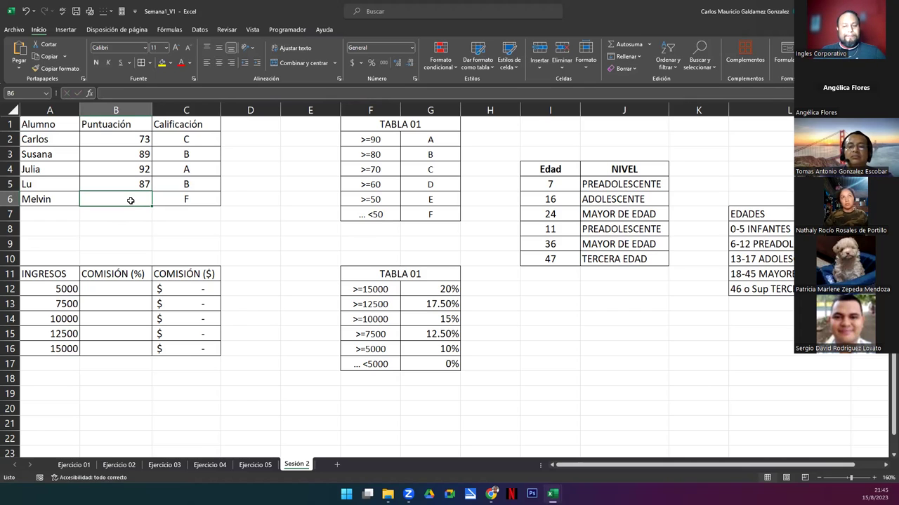
# Step: Enter a score of 0 in B6 and compare it with the <50 row of TABLA 01
pyautogui.write('0')
pyautogui.press('Return')
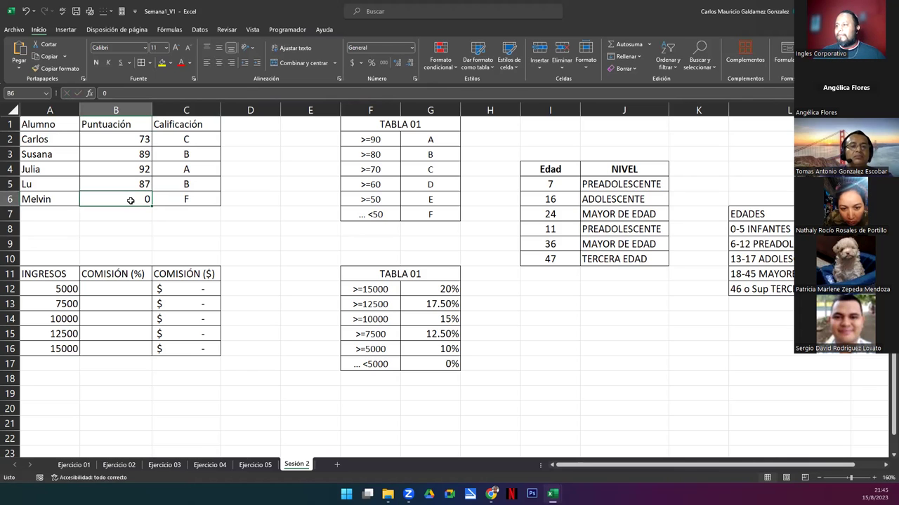
pyautogui.click(370, 212)
pyautogui.moveTo(370, 212); pyautogui.dragTo(408, 212)
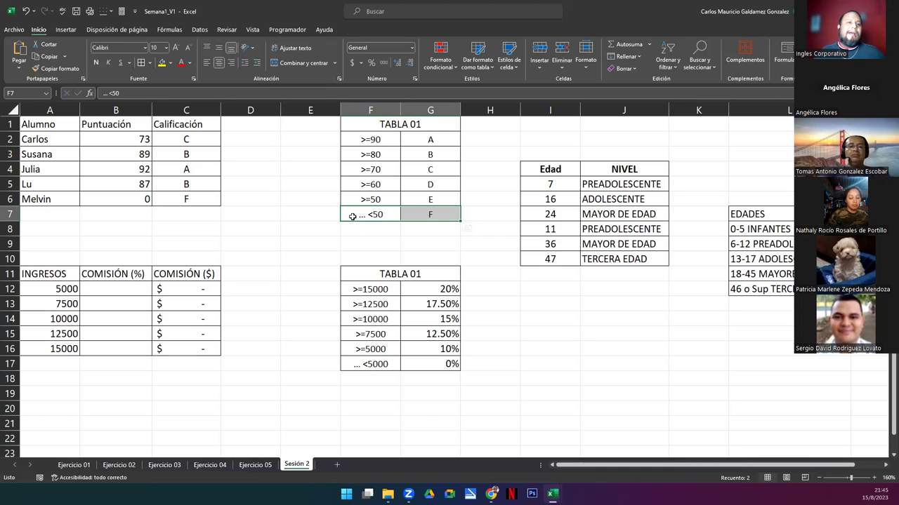
# Step: Examine the last nested SI of the C6 formula, the condition B6>=50 with results "E" and "F"
pyautogui.click(190, 201)
pyautogui.doubleClick(192, 202)
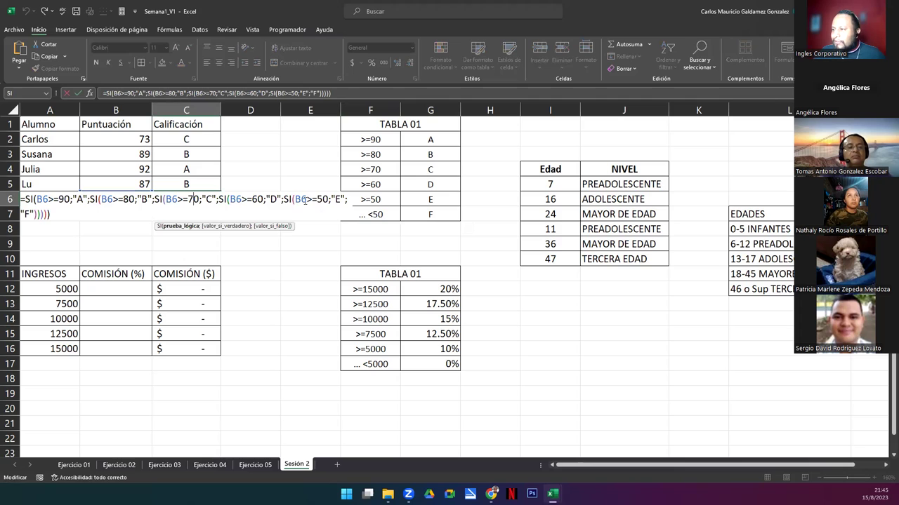
pyautogui.moveTo(284, 200); pyautogui.dragTo(347, 200)
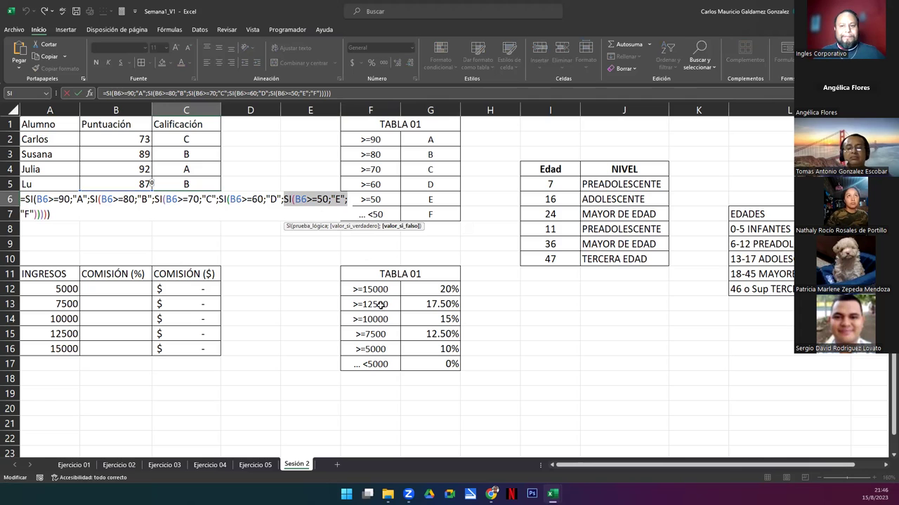
pyautogui.press('Escape')
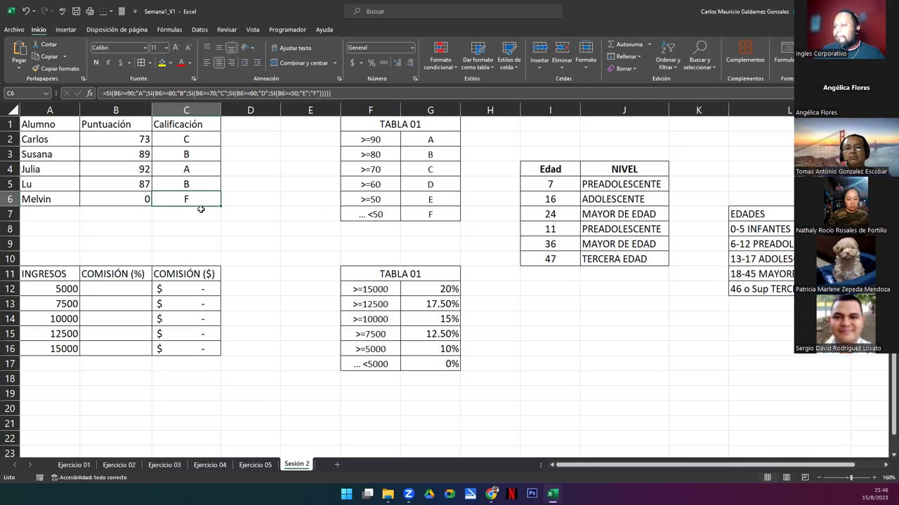
# Step: Copy the full formula text from C6 into D6, keeping its references to B6
pyautogui.doubleClick(240, 201)
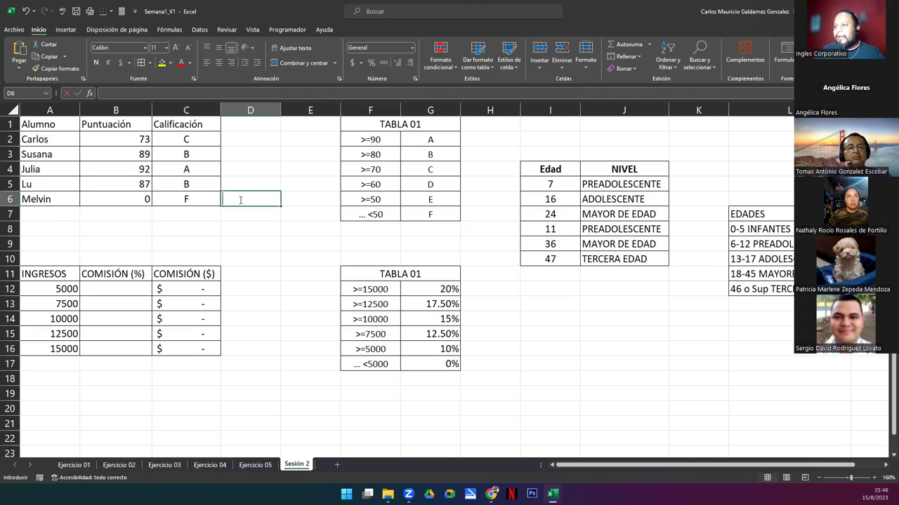
pyautogui.doubleClick(183, 200)
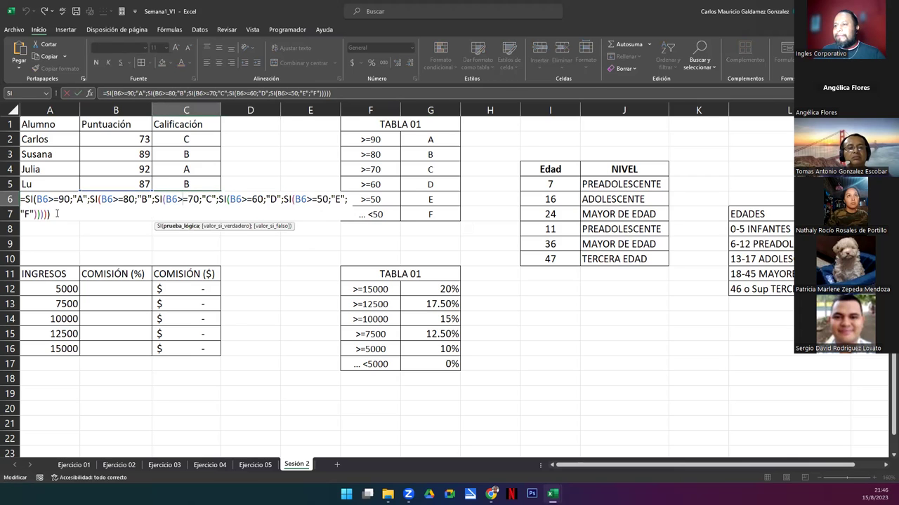
pyautogui.moveTo(57, 214); pyautogui.dragTo(20, 199)
pyautogui.hotkey('ctrl', 'c')
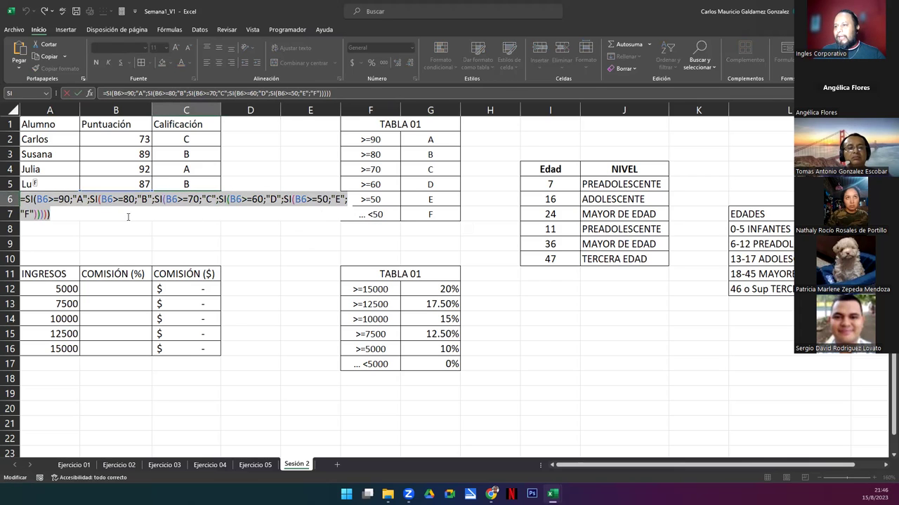
pyautogui.press('Escape')
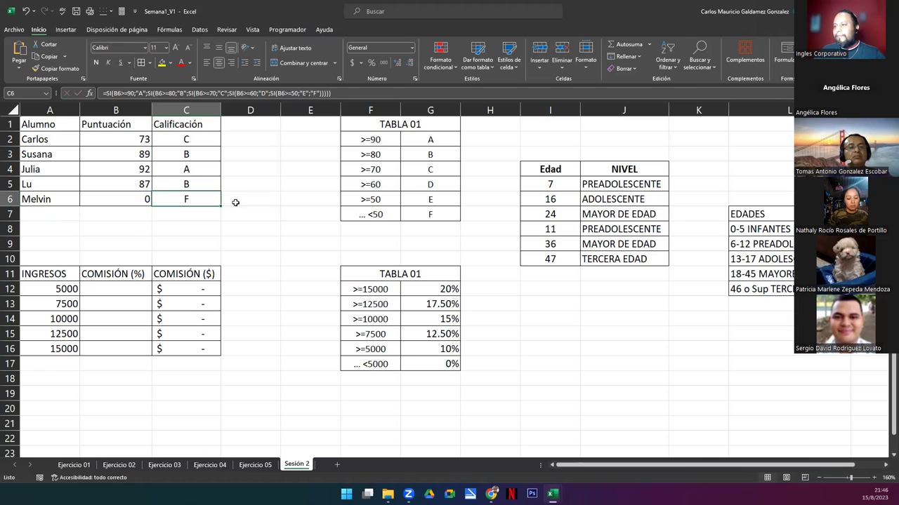
pyautogui.doubleClick(235, 203)
pyautogui.hotkey('ctrl', 'v')
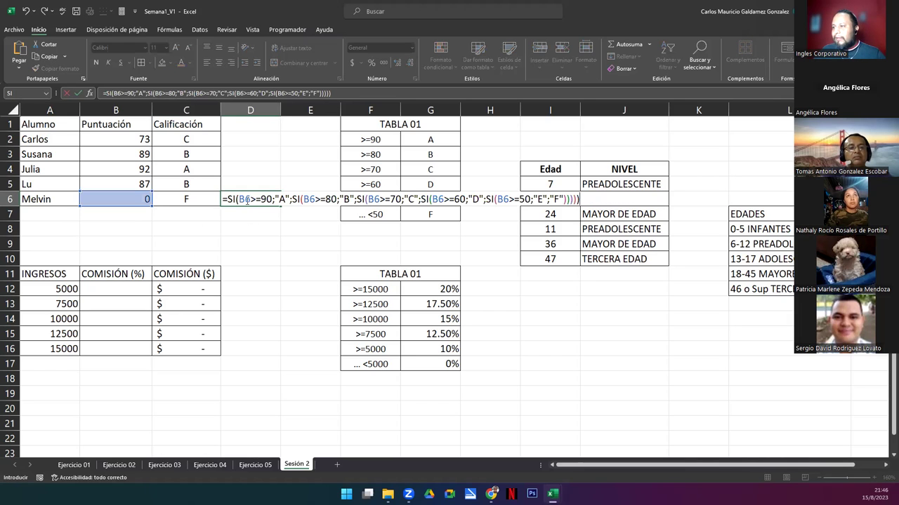
# Step: Wrap the D6 formula in an outer SI with the test B2=0 and an empty text "" as its true value
pyautogui.click(261, 200)
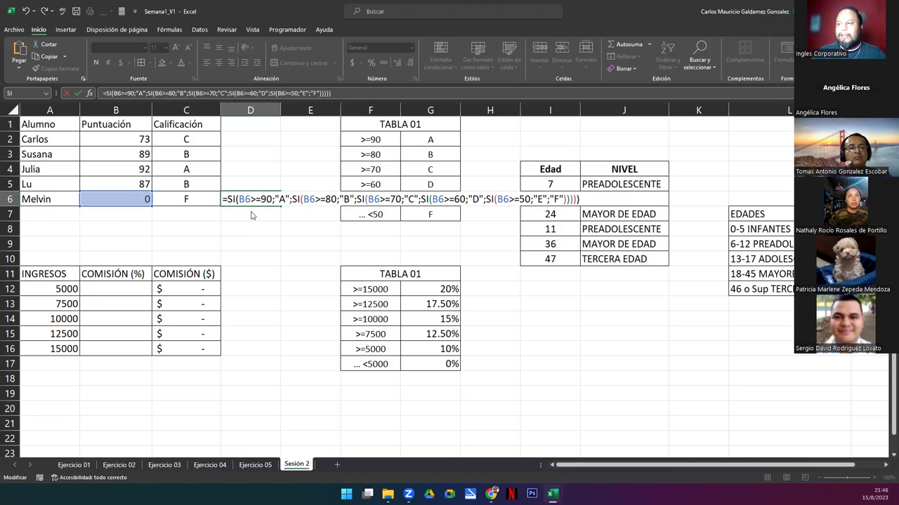
pyautogui.write('Si')
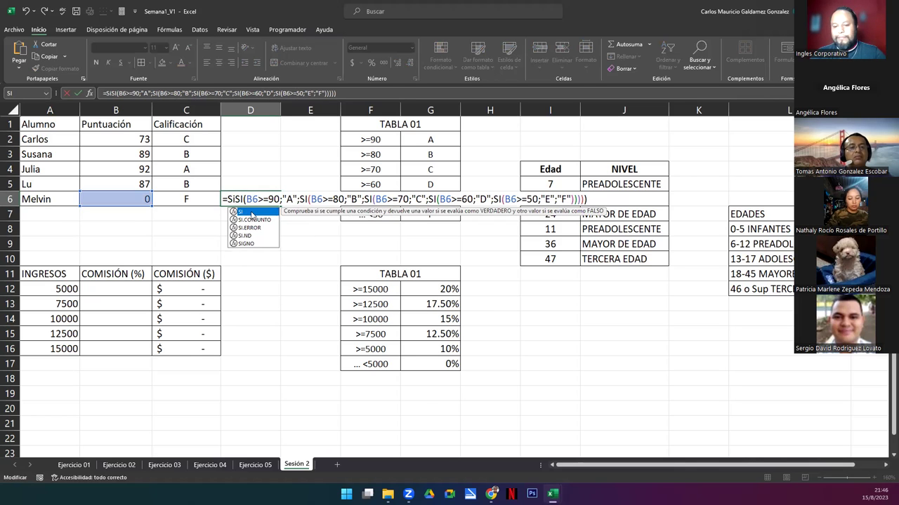
pyautogui.doubleClick(250, 212)
pyautogui.write('B2=')
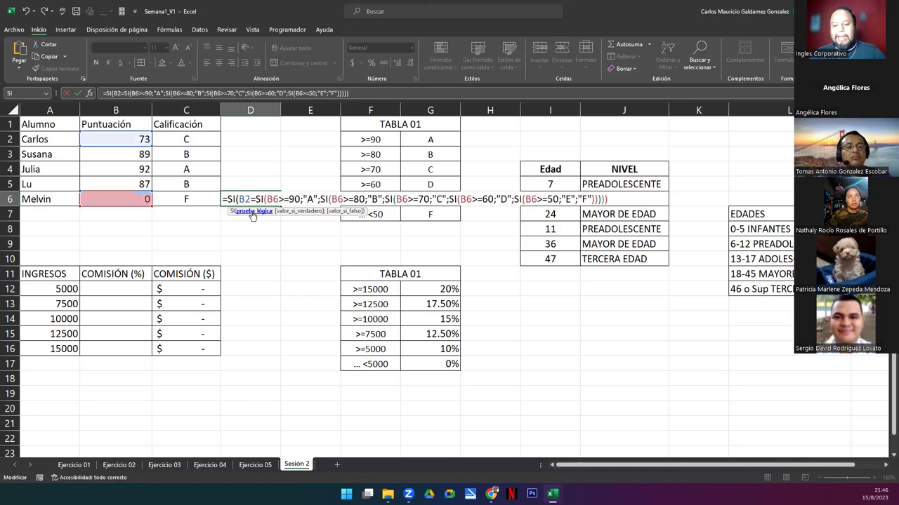
pyautogui.write('0"')
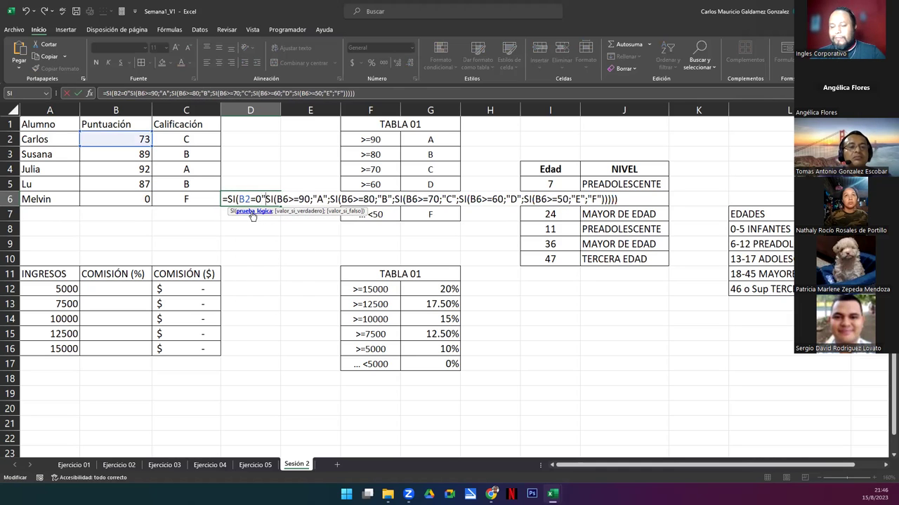
pyautogui.press('BackSpace')
pyautogui.write(';""')
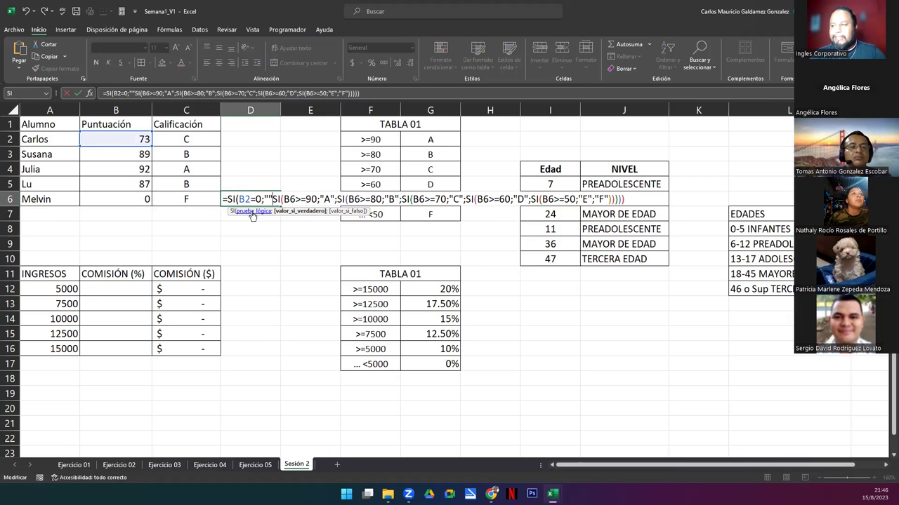
pyautogui.write(';')
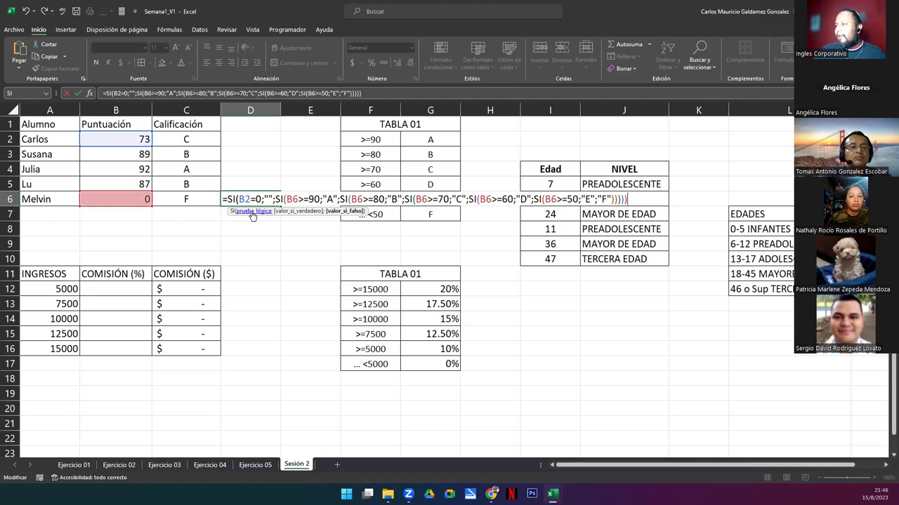
pyautogui.click(252, 212)
pyautogui.press('Up')
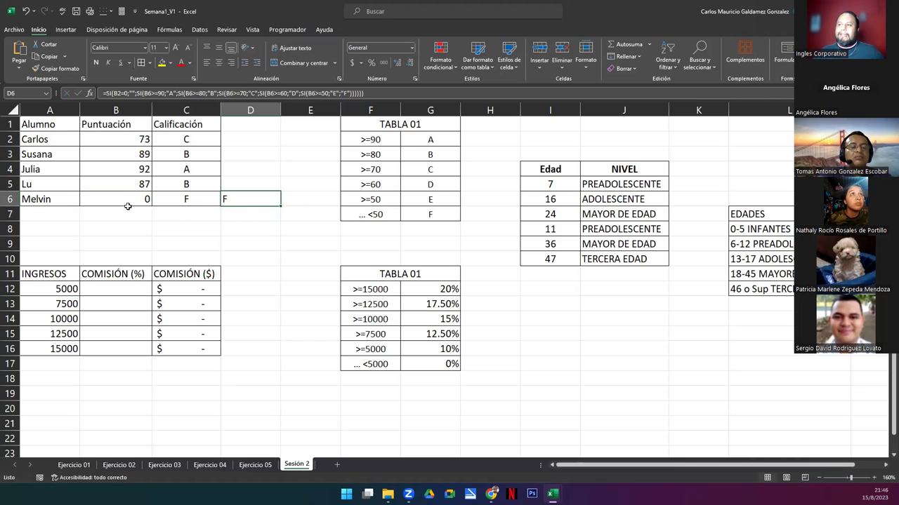
# Step: Clear the score in B6 and check the result in D6
pyautogui.click(128, 205)
pyautogui.press('Delete')
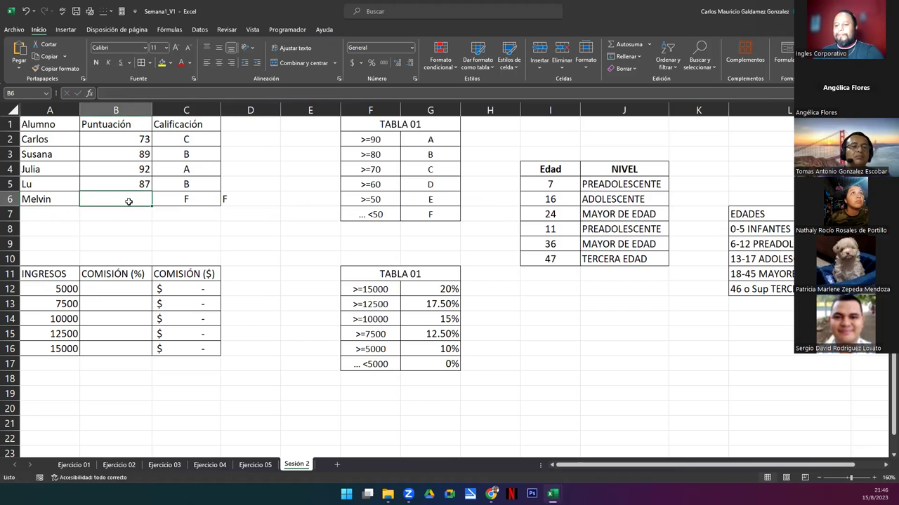
pyautogui.click(251, 198)
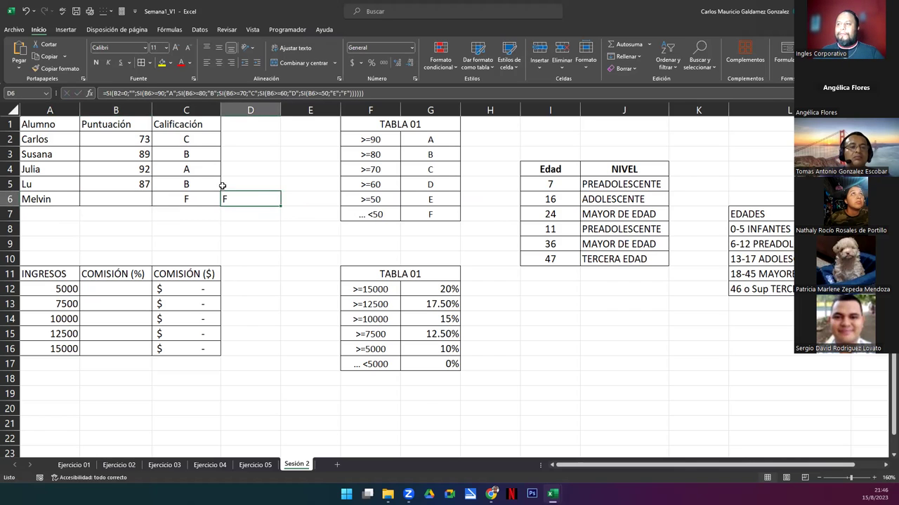
# Step: Change the outer SI's true value in D6 to a space " " and check D6 against the empty B6
pyautogui.click(128, 94)
pyautogui.click(132, 94)
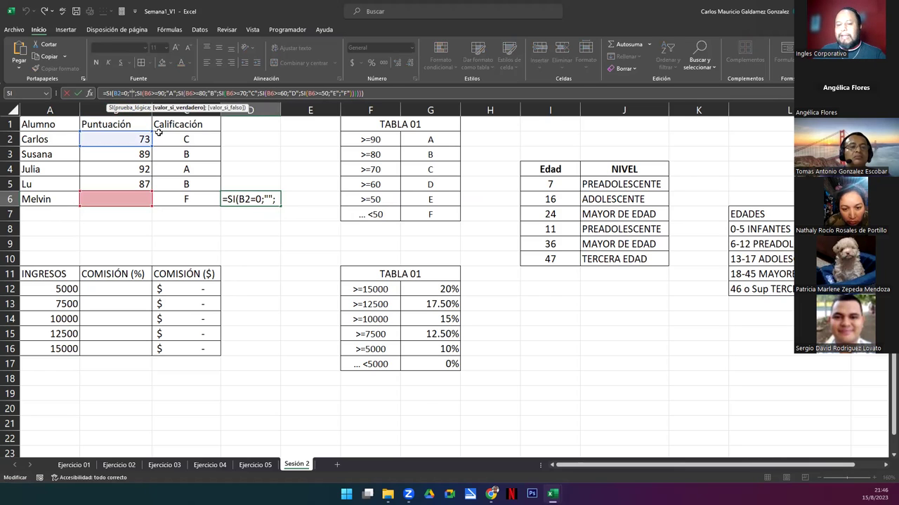
pyautogui.press('Return')
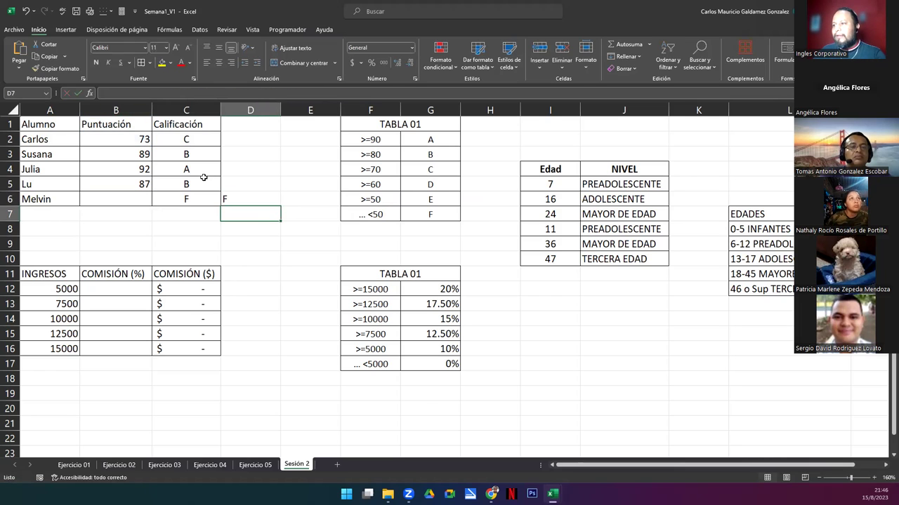
pyautogui.click(226, 201)
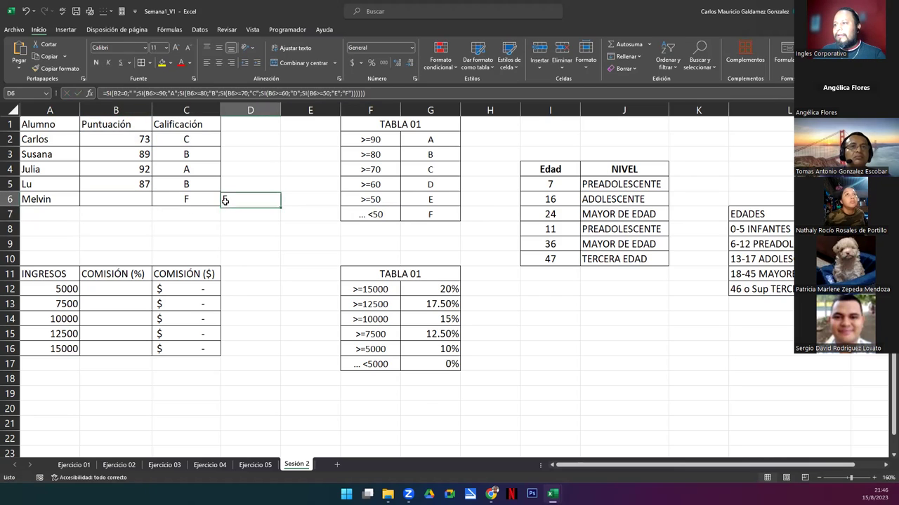
pyautogui.click(138, 198)
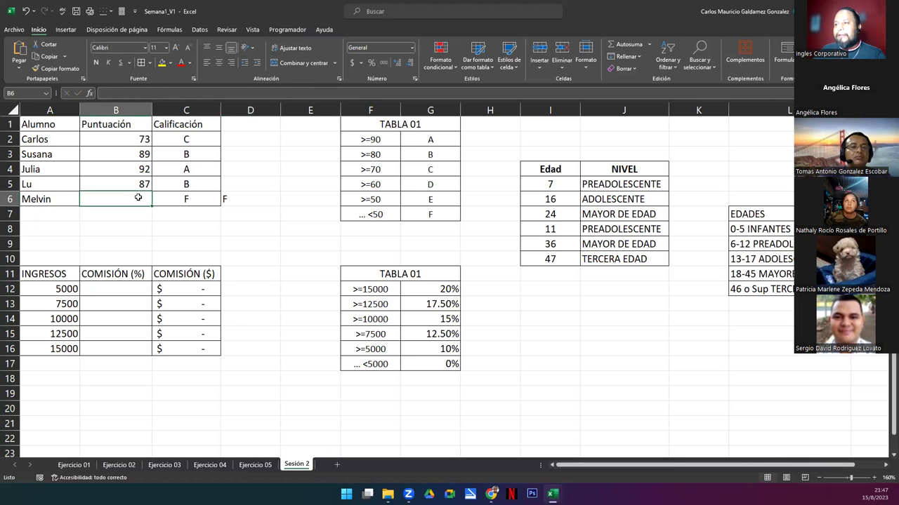
pyautogui.click(228, 198)
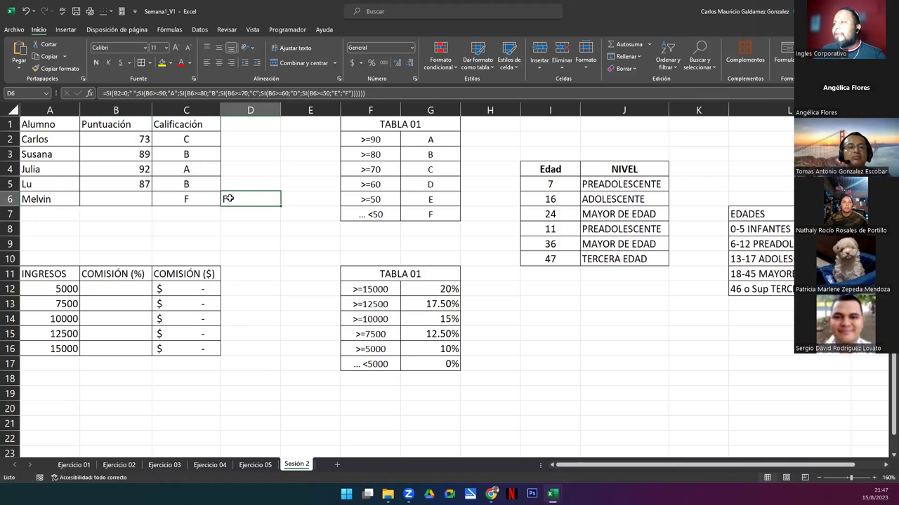
pyautogui.click(121, 200)
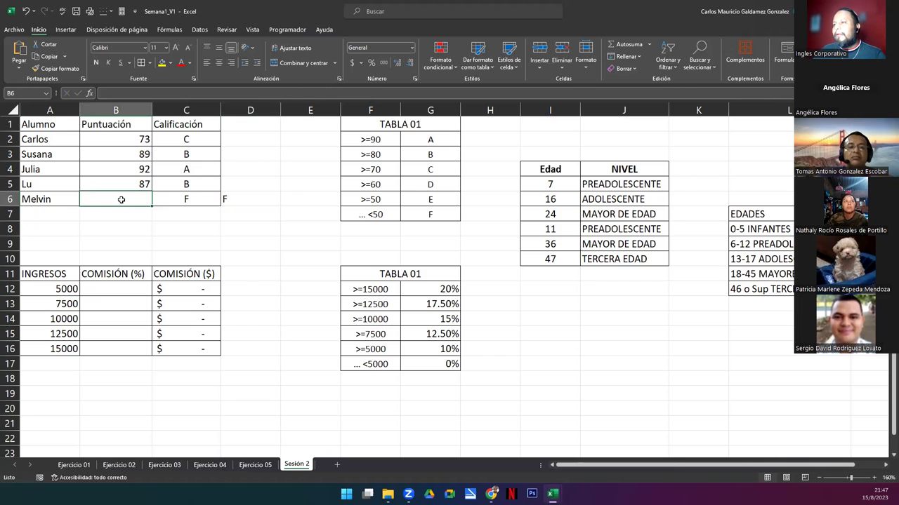
# Step: Correct the outer SI's test in D6 to B6=0 and check the result
pyautogui.doubleClick(227, 201)
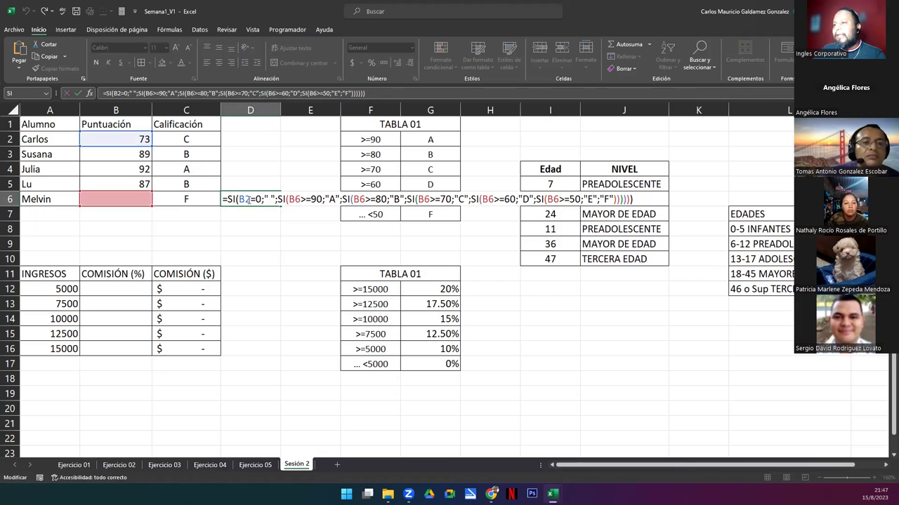
pyautogui.moveTo(120, 148); pyautogui.dragTo(120, 198)
pyautogui.press('Return')
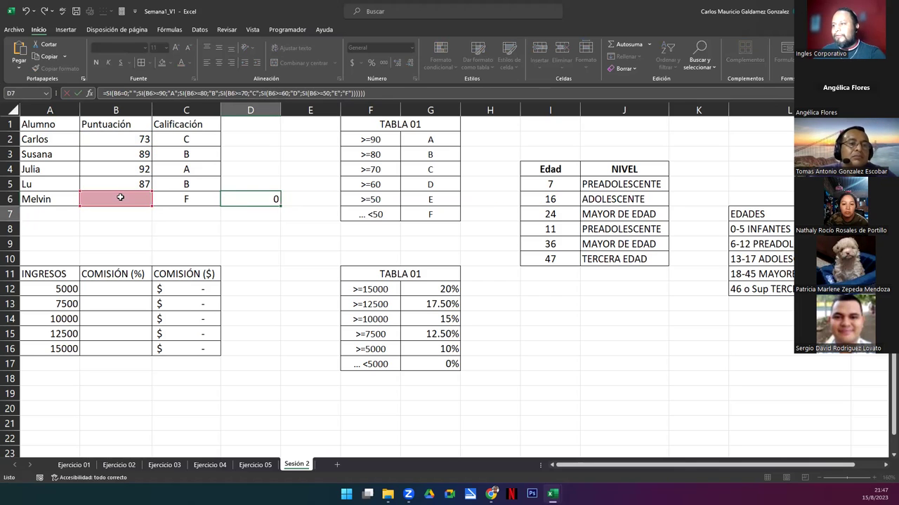
pyautogui.click(248, 200)
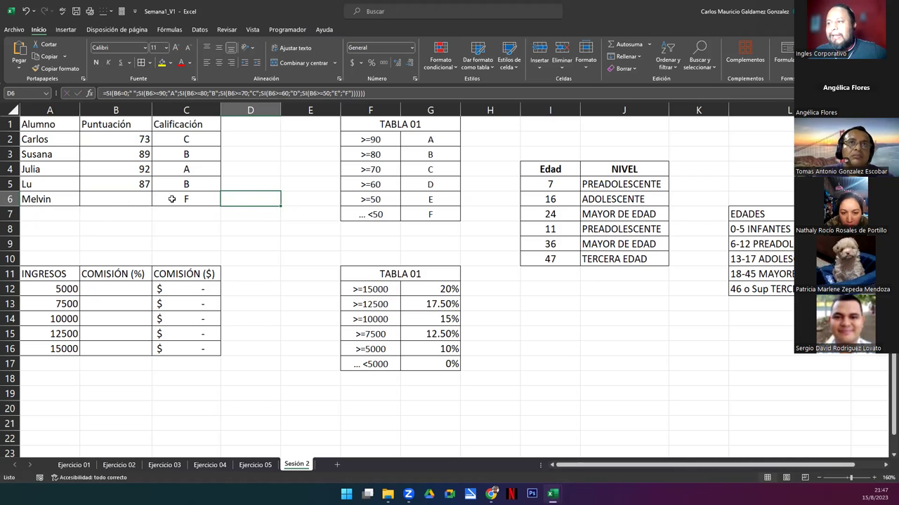
# Step: Examine the B6=0 test and the blank true value in the D6 formula, leaving the formula unedited
pyautogui.click(120, 201)
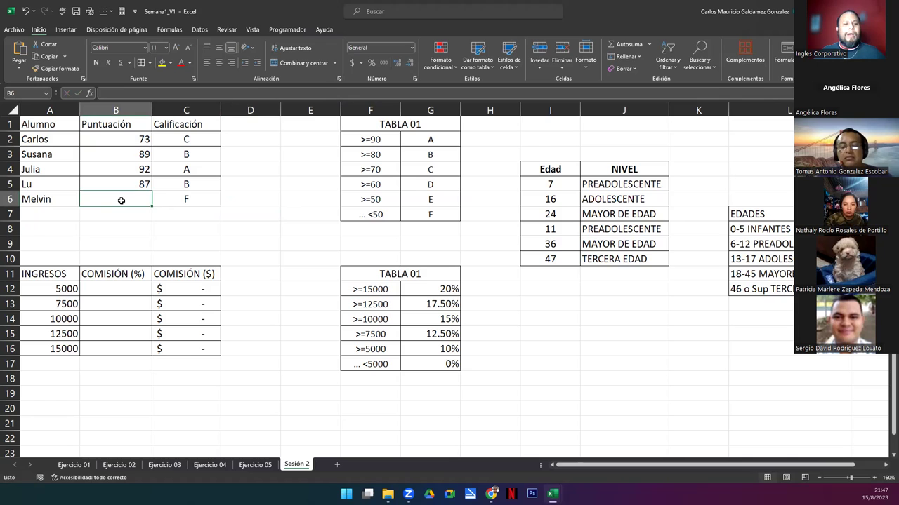
pyautogui.click(229, 202)
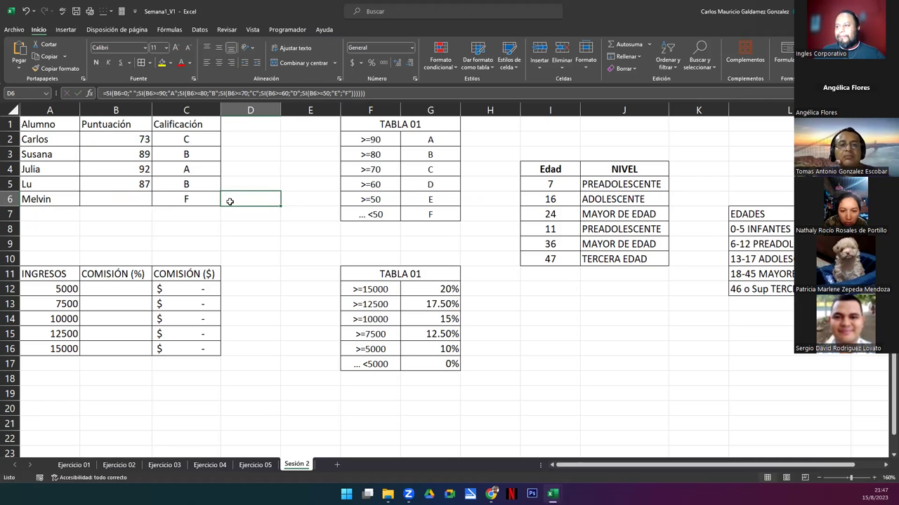
pyautogui.doubleClick(230, 201)
pyautogui.moveTo(238, 199); pyautogui.dragTo(261, 199)
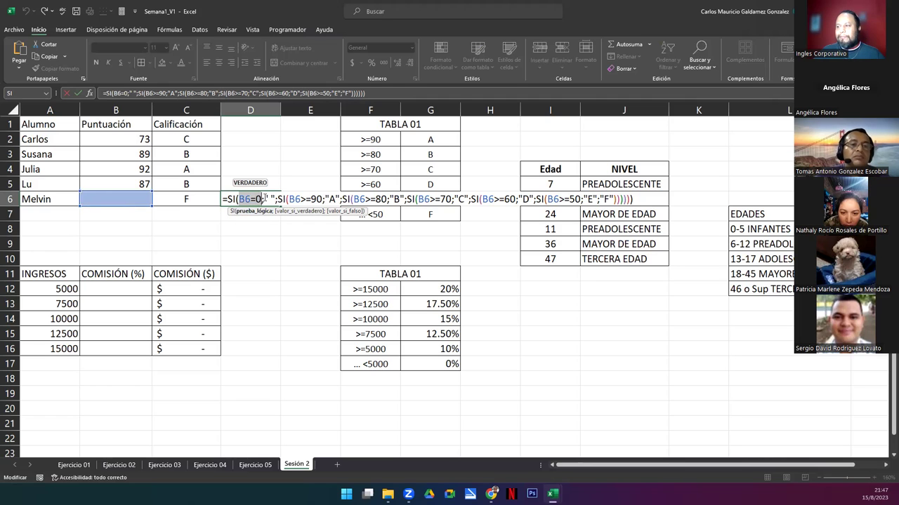
pyautogui.moveTo(264, 199); pyautogui.dragTo(275, 199)
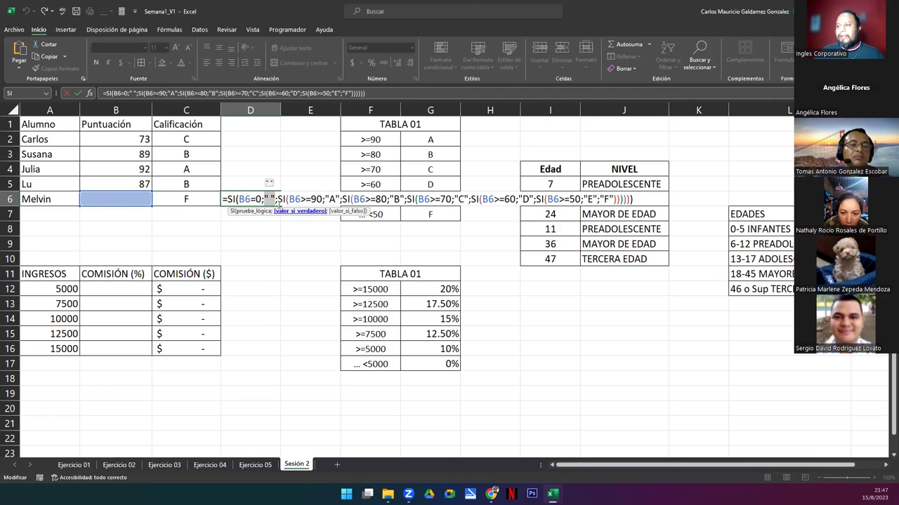
pyautogui.click(106, 201)
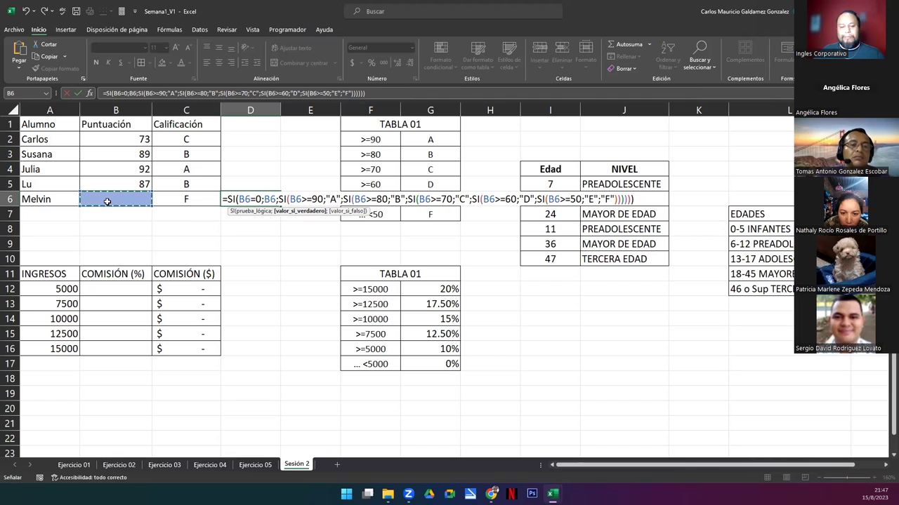
pyautogui.press('Escape')
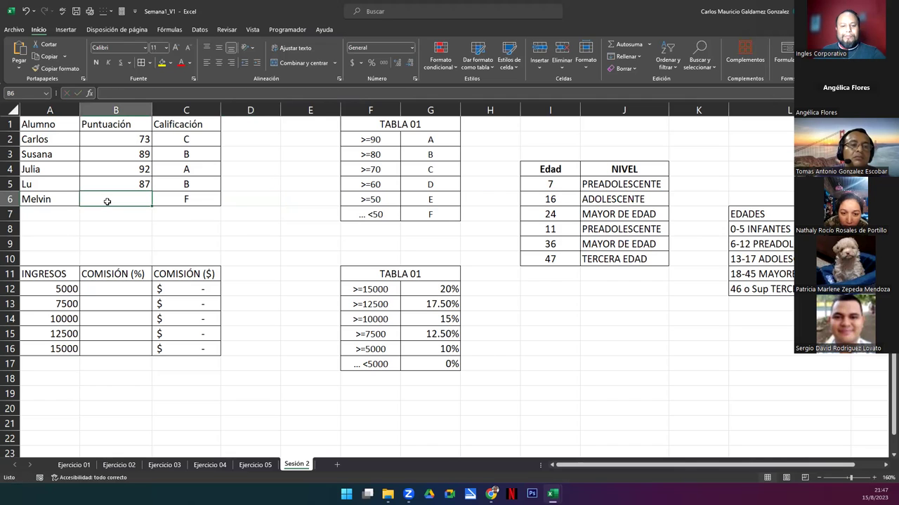
# Step: Enter a score of 56 in B6 to test the formula in D6
pyautogui.write('56')
pyautogui.press('Return')
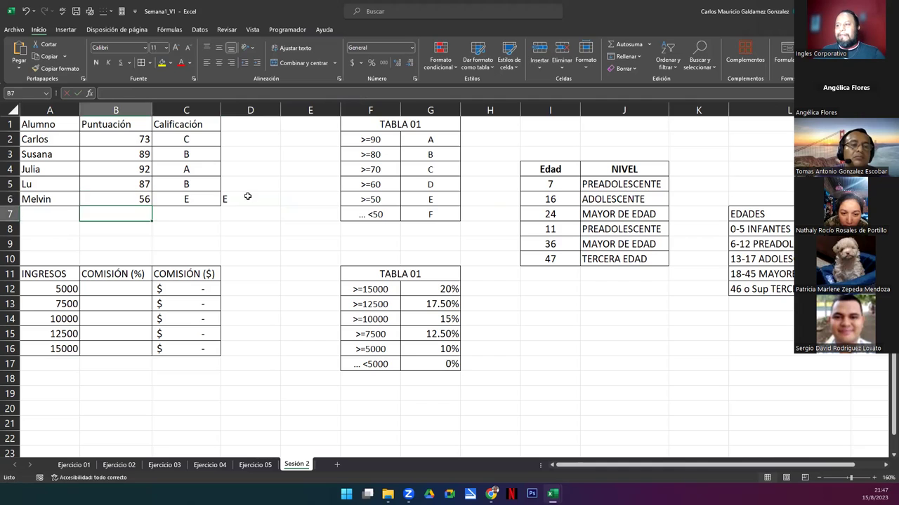
# Step: Center the contents of D6, review its nested SI formula, and delete the formula from the cell
pyautogui.click(247, 199)
pyautogui.click(219, 62)
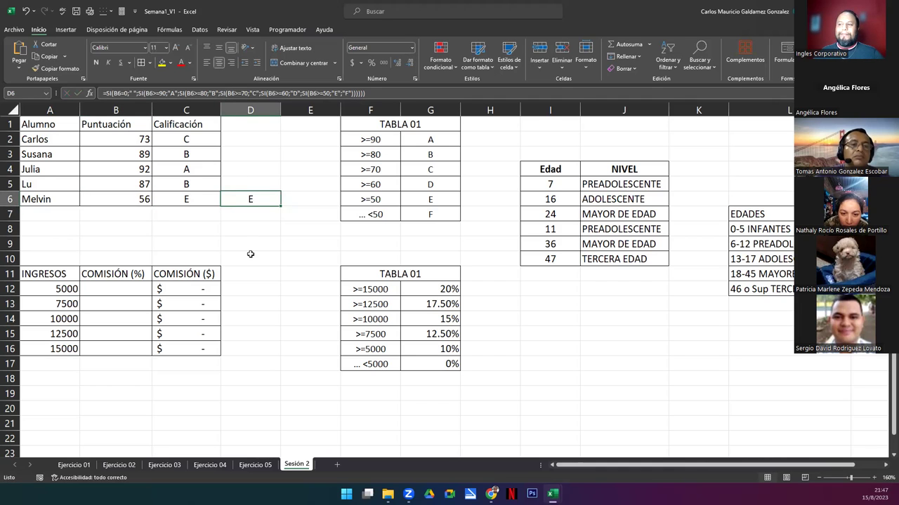
pyautogui.doubleClick(250, 199)
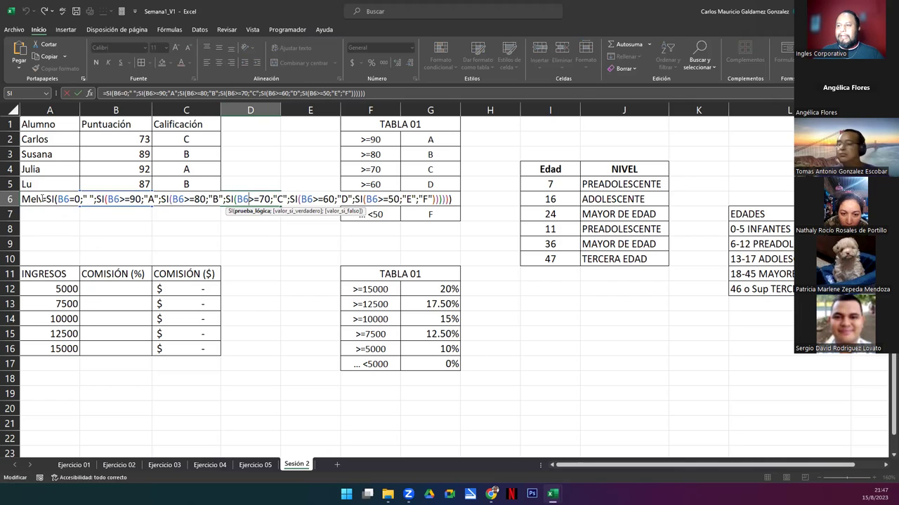
pyautogui.moveTo(41, 199); pyautogui.dragTo(453, 199)
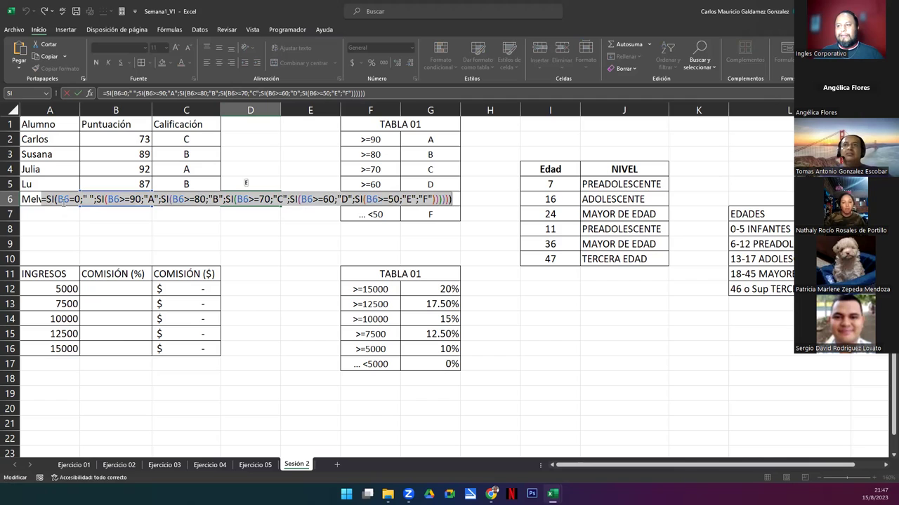
pyautogui.press('Escape')
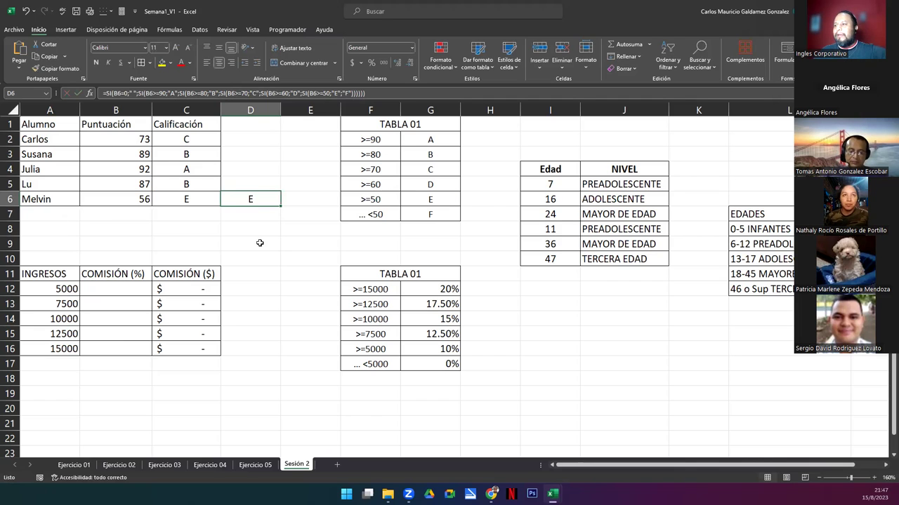
pyautogui.press('Delete')
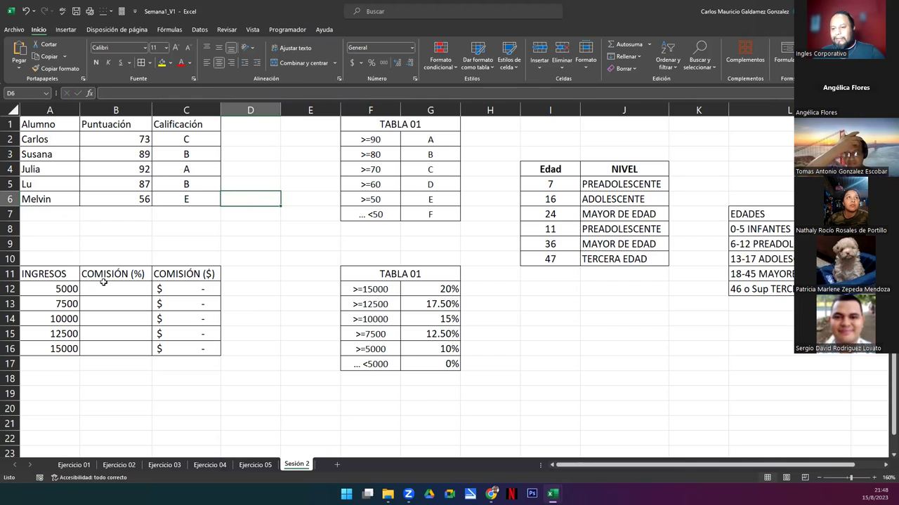
# Step: Examine the INGRESOS, COMISIÓN (%) and COMISIÓN ($) columns and the commission percentages in the lower TABLA 01
pyautogui.click(53, 280)
pyautogui.click(109, 277)
pyautogui.click(187, 276)
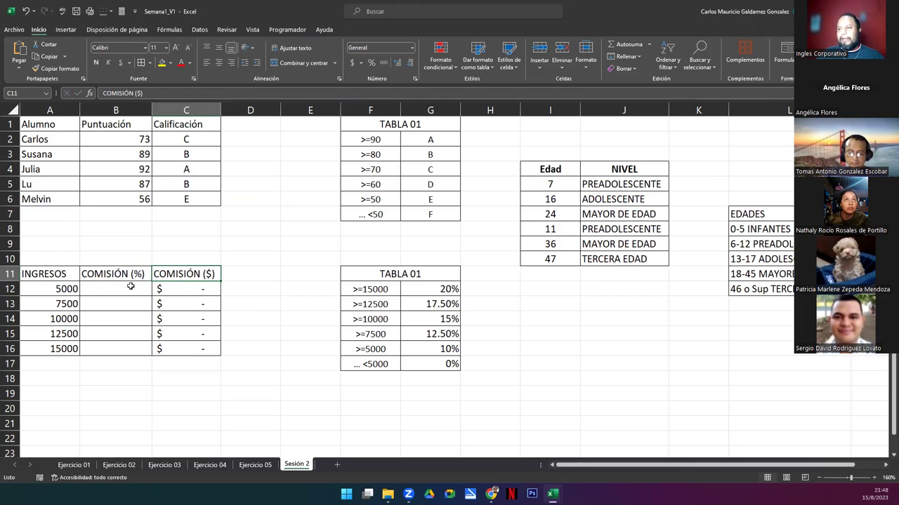
pyautogui.moveTo(128, 287); pyautogui.dragTo(138, 347)
pyautogui.click(361, 62)
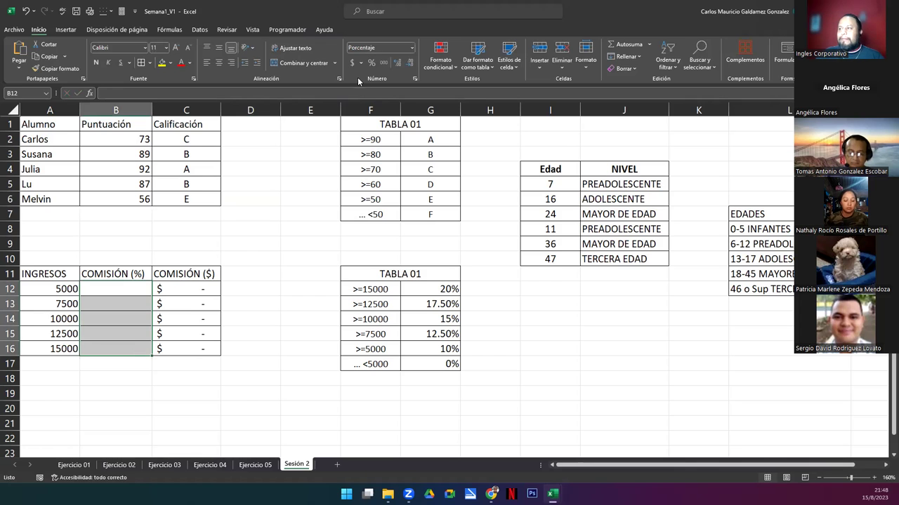
pyautogui.moveTo(429, 283); pyautogui.dragTo(434, 361)
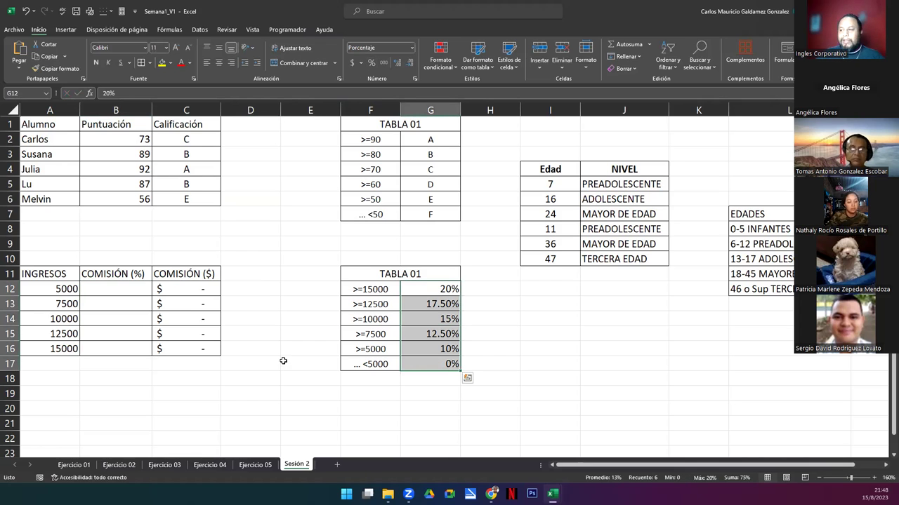
pyautogui.click(100, 289)
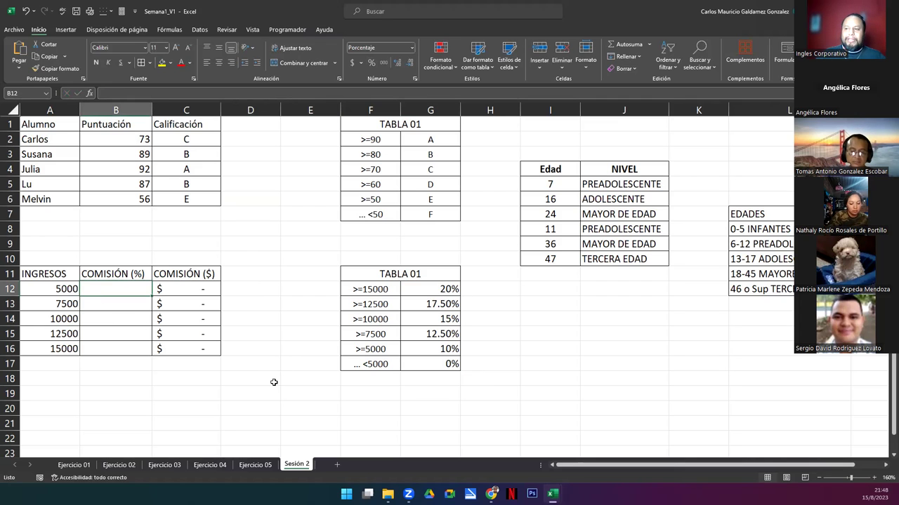
pyautogui.moveTo(53, 293); pyautogui.dragTo(54, 347)
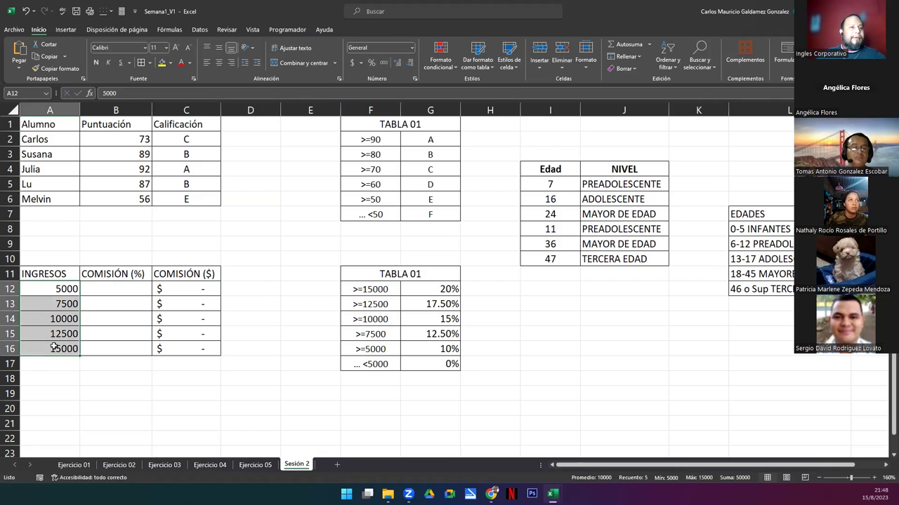
pyautogui.click(96, 290)
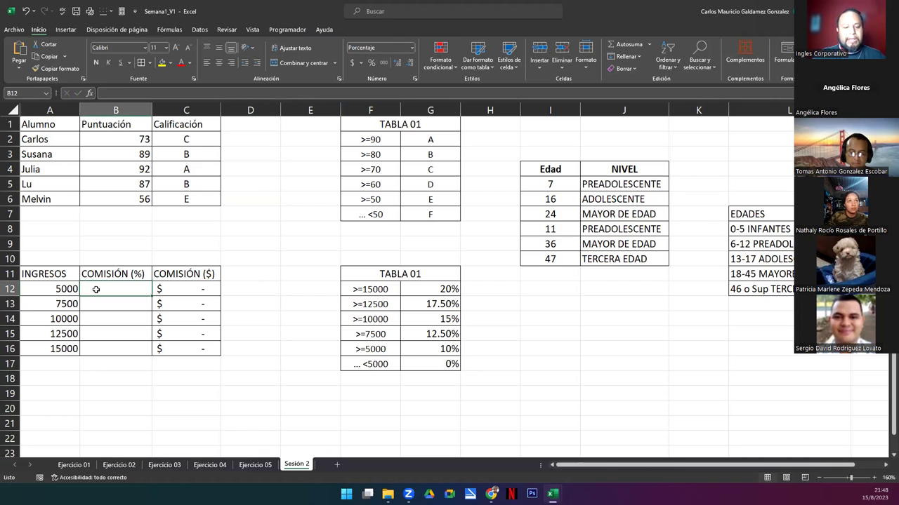
pyautogui.write('=')
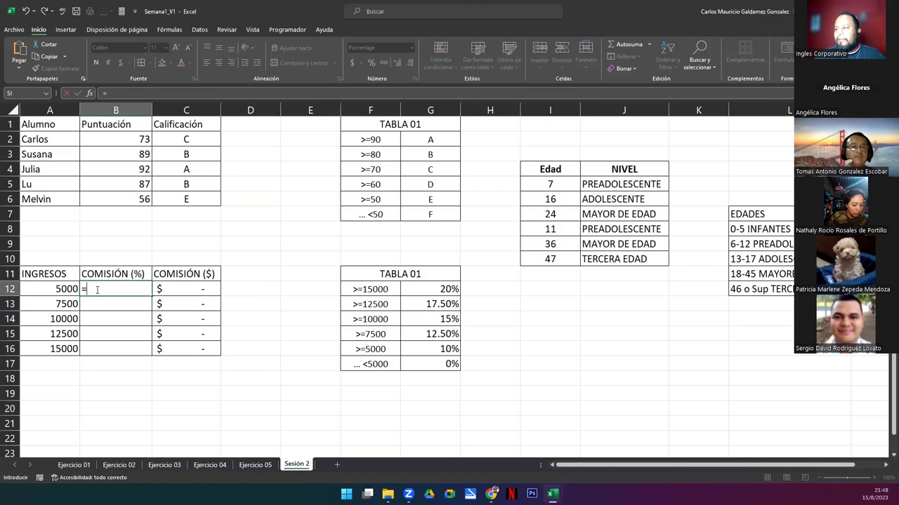
pyautogui.press('Escape')
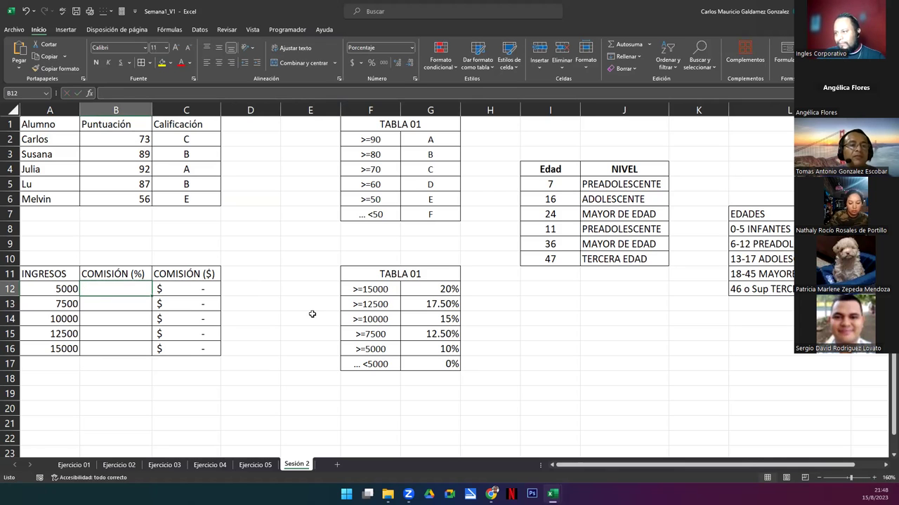
# Step: Start an SI formula in B12 that tests A12>=15000, reusing the condition text copied from F12
pyautogui.doubleClick(375, 289)
pyautogui.moveTo(362, 289); pyautogui.dragTo(390, 289)
pyautogui.hotkey('ctrl', 'c')
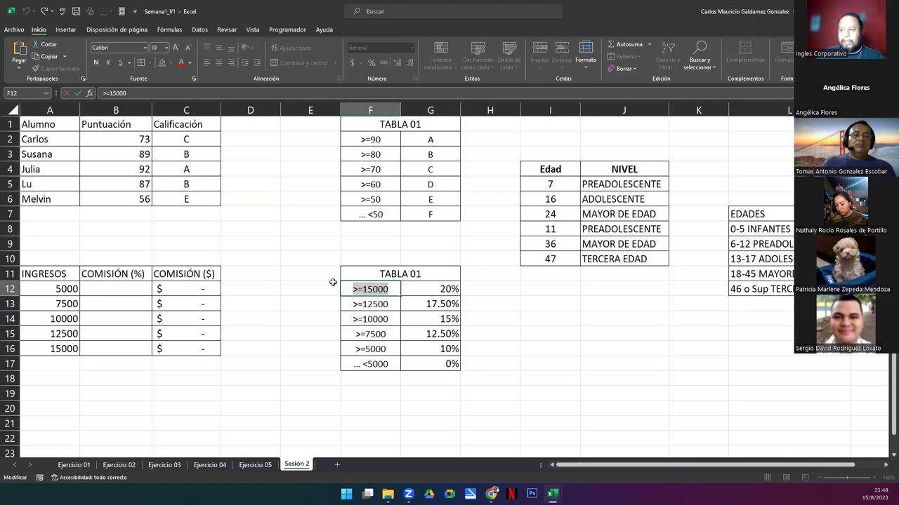
pyautogui.doubleClick(99, 294)
pyautogui.write('=si')
pyautogui.press('Tab')
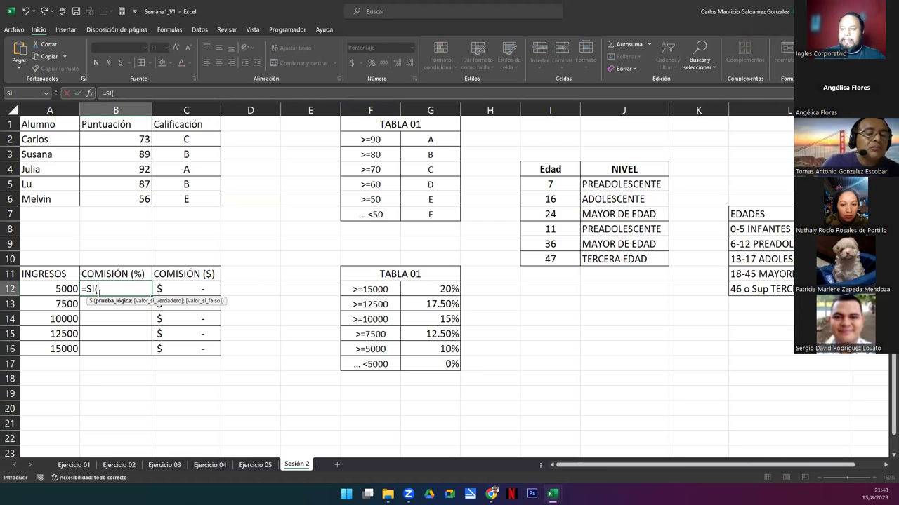
pyautogui.press('Left')
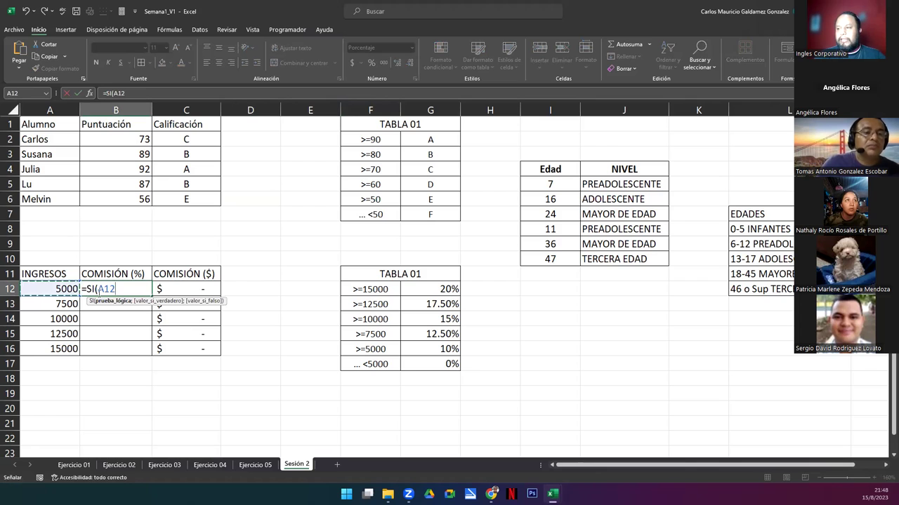
pyautogui.hotkey('ctrl', 'v')
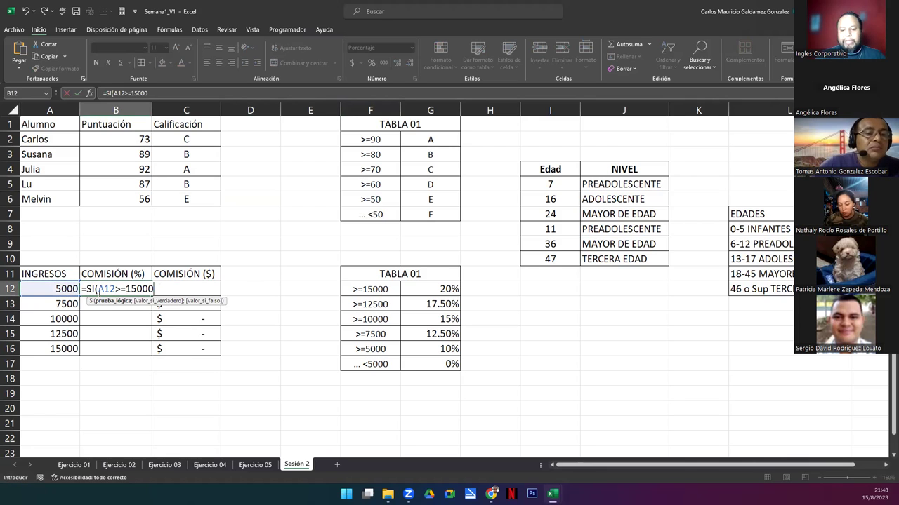
# Step: Set the first SI's true value in B12 to 20% and open a nested SI as its false value
pyautogui.write(';"0')
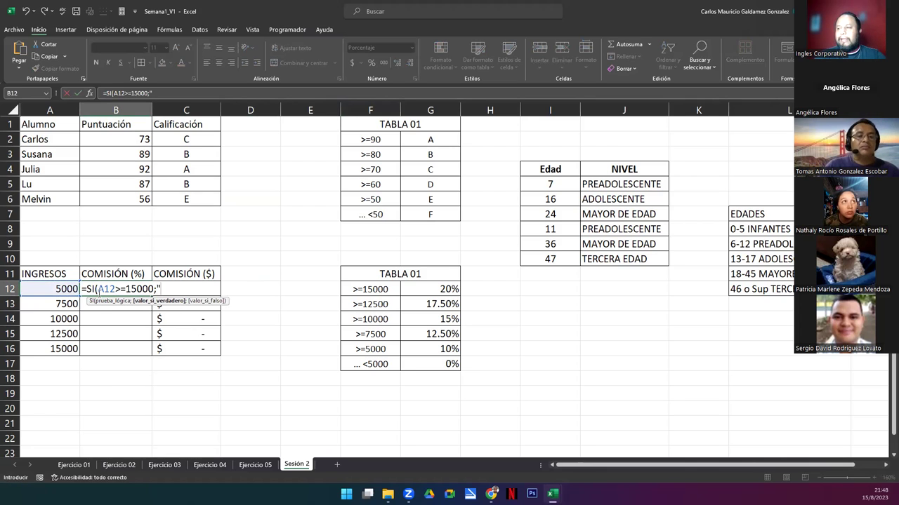
pyautogui.press('BackSpace')
pyautogui.press('BackSpace')
pyautogui.write('2')
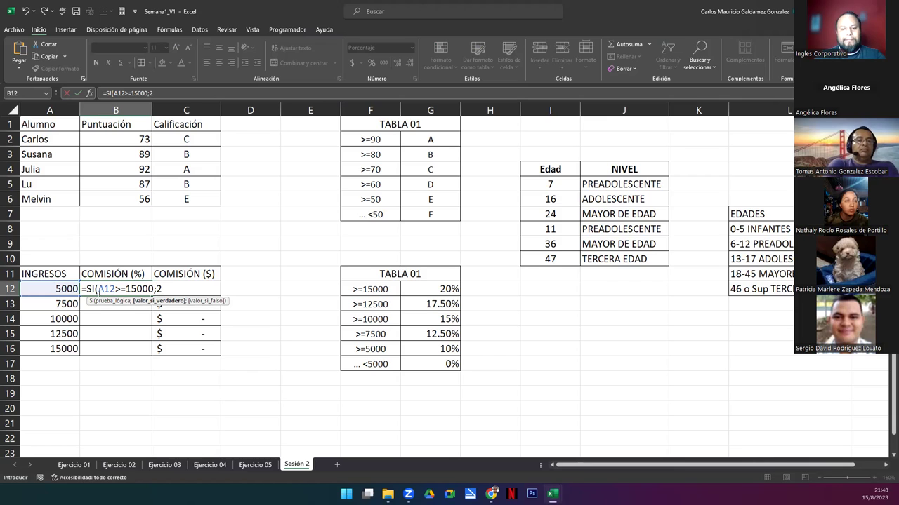
pyautogui.write('0%;SI(')
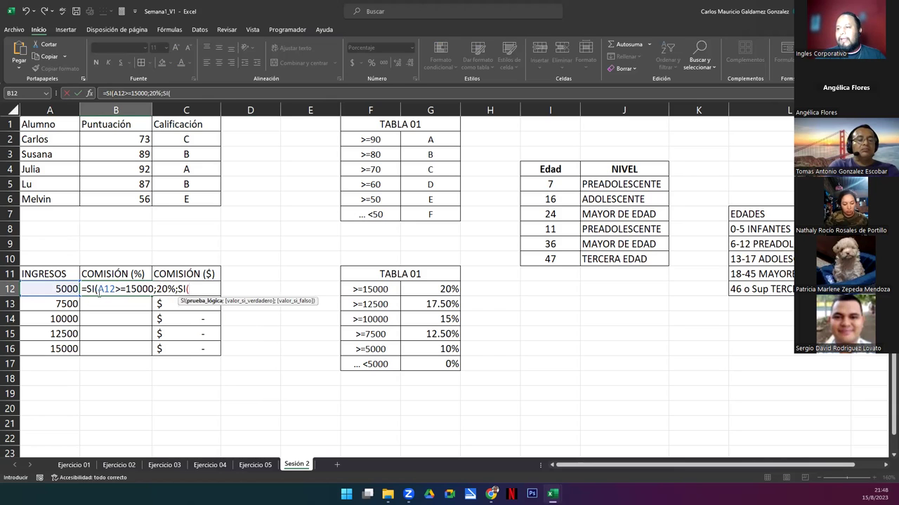
# Step: Fill in the second SI in B12 with the test A12>=12500 and the true value 17.5%
pyautogui.write('A12>=15000')
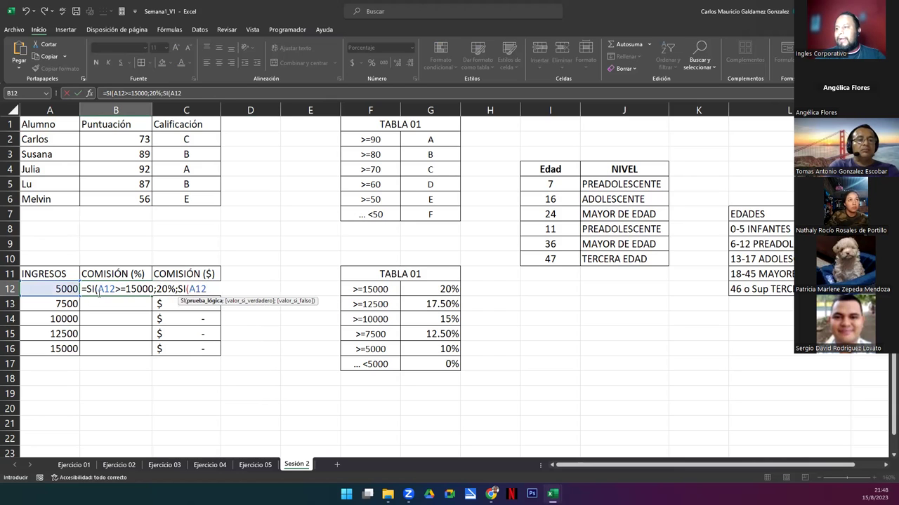
pyautogui.press('BackSpace')
pyautogui.press('BackSpace')
pyautogui.press('BackSpace')
pyautogui.press('BackSpace')
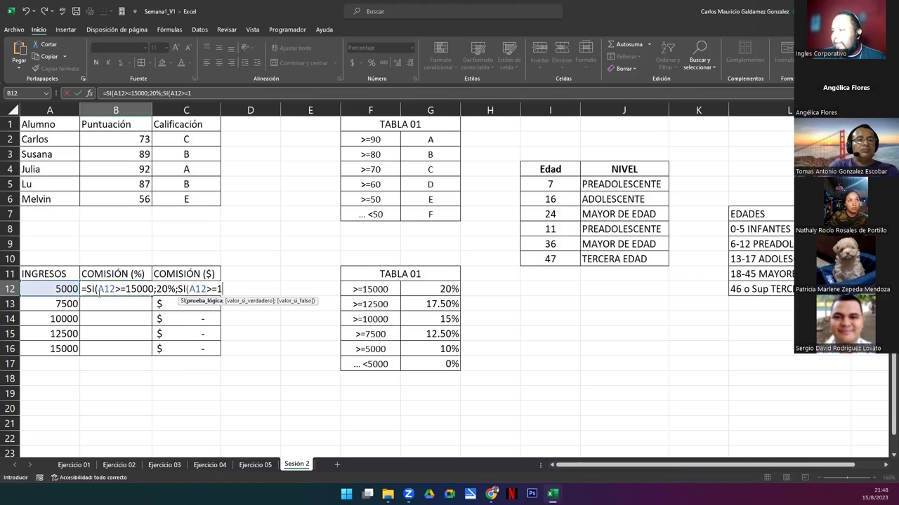
pyautogui.write('2500')
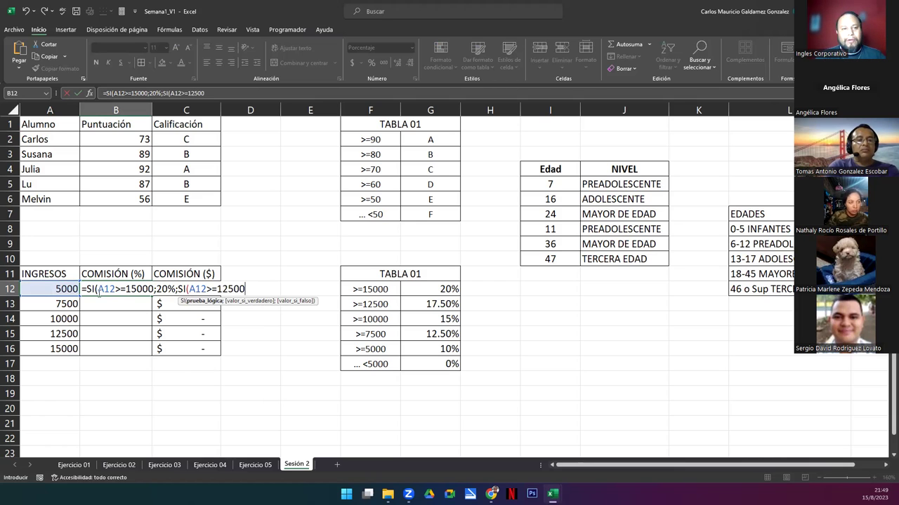
pyautogui.write(';')
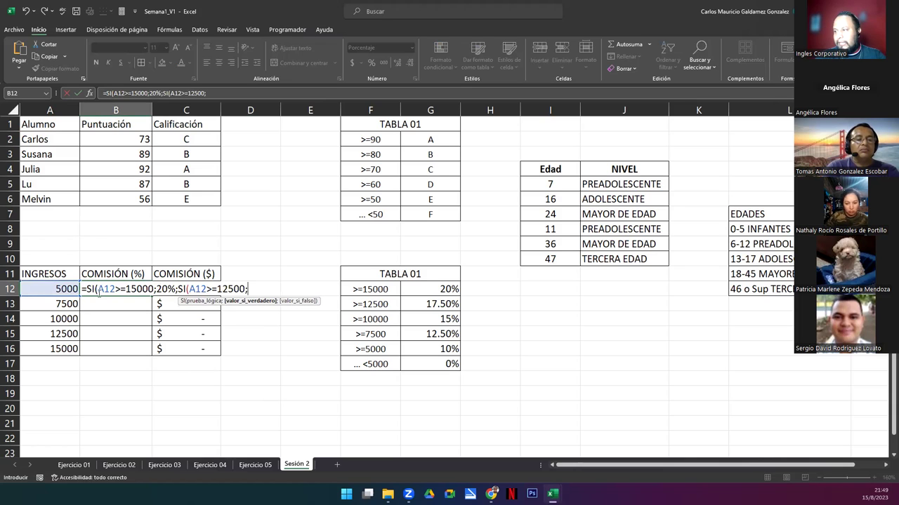
pyautogui.write('17.5')
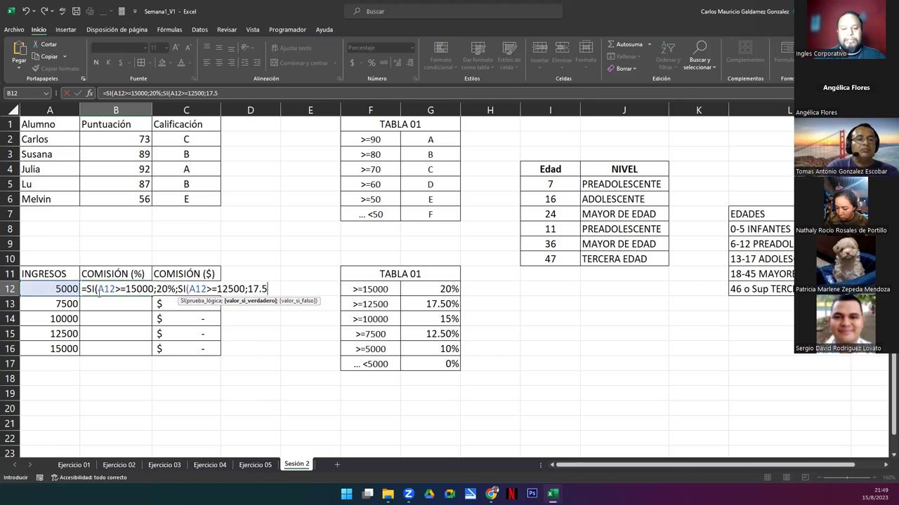
pyautogui.write('%;')
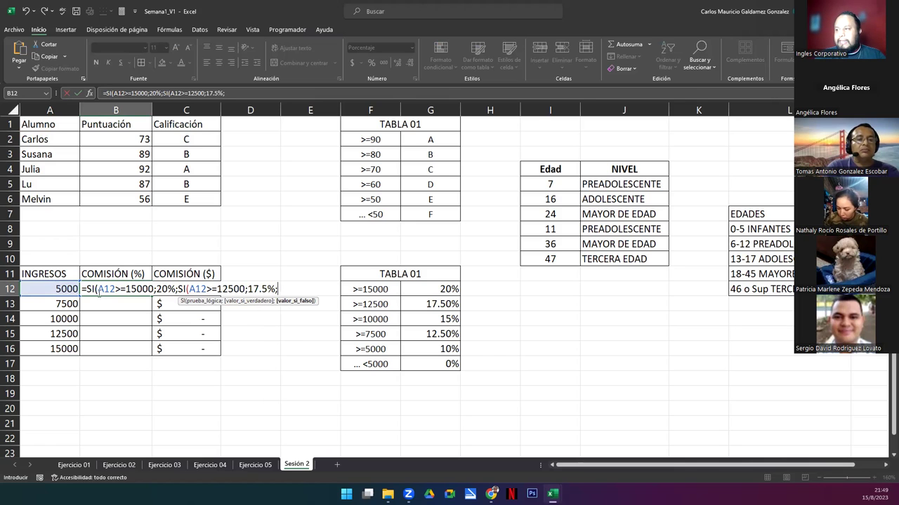
# Step: Nest a third SI in the B12 formula that tests A12>=10000 and returns 15%
pyautogui.write('SI(')
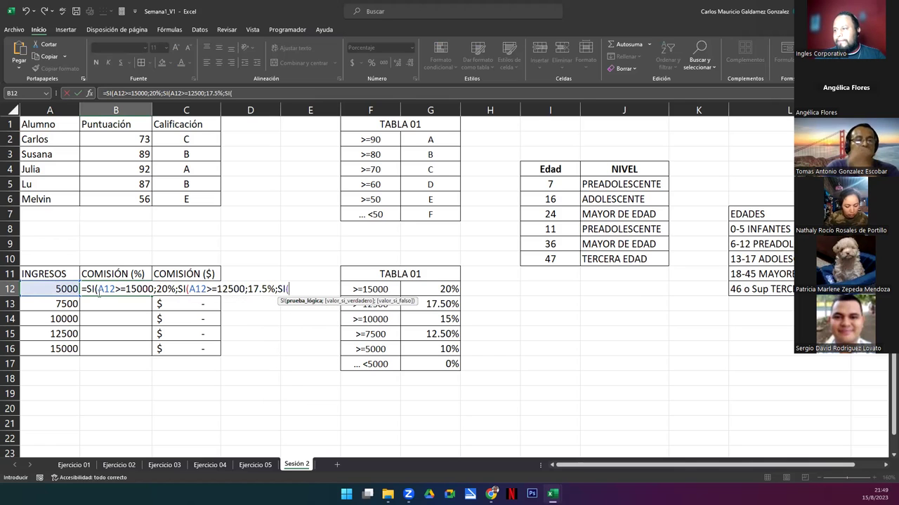
pyautogui.write('A12')
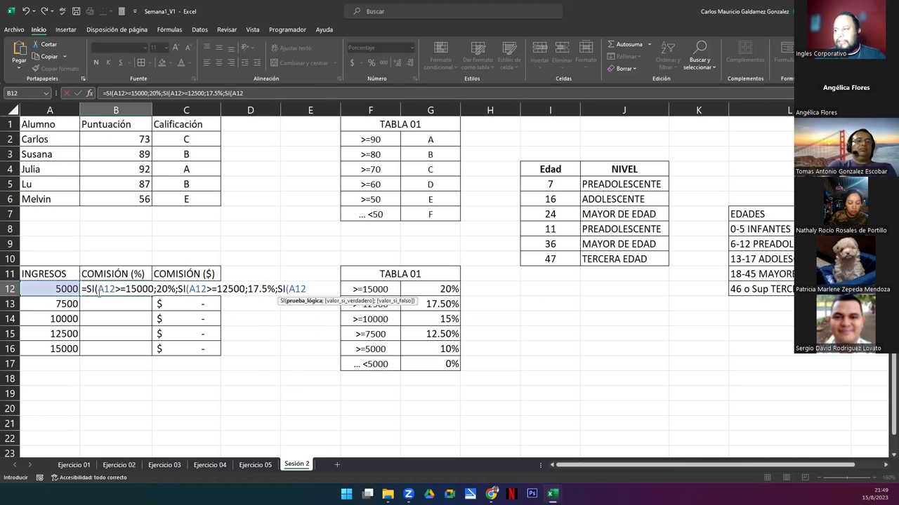
pyautogui.write('>=15000')
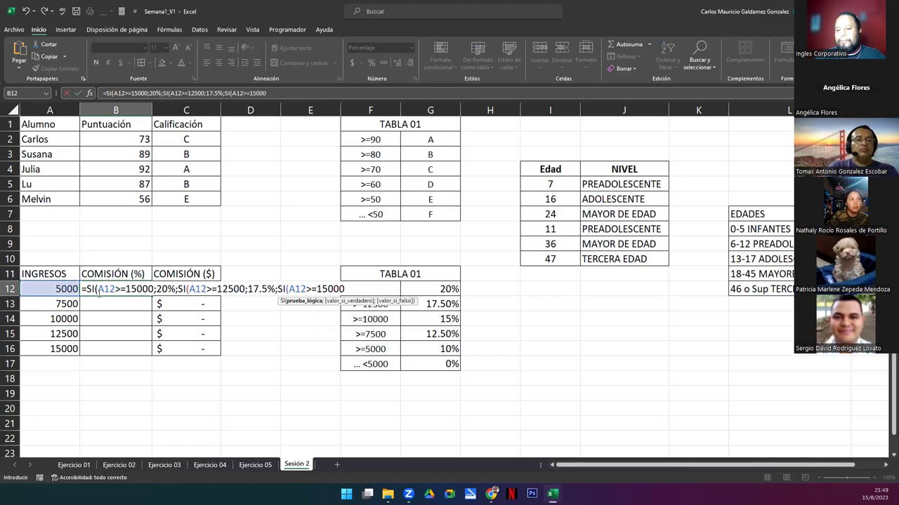
pyautogui.press('BackSpace')
pyautogui.press('BackSpace')
pyautogui.press('BackSpace')
pyautogui.press('BackSpace')
pyautogui.write('00')
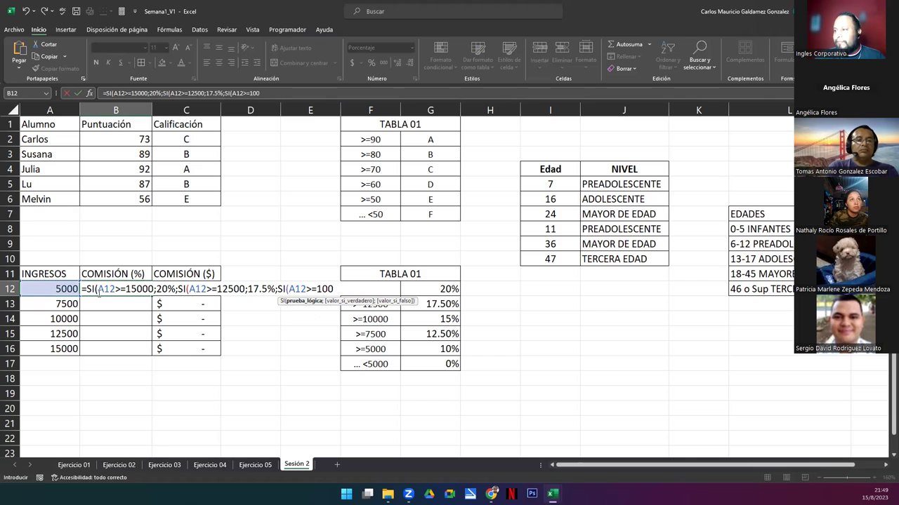
pyautogui.write('00')
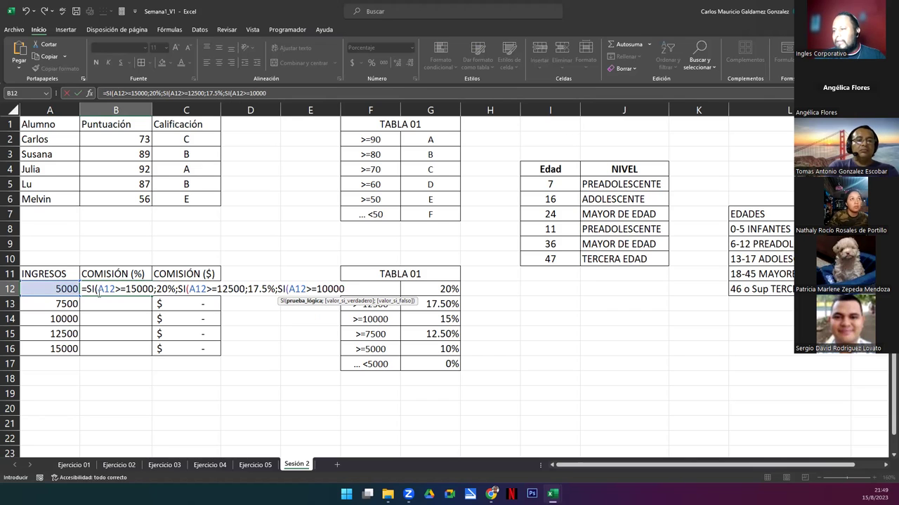
pyautogui.write(';')
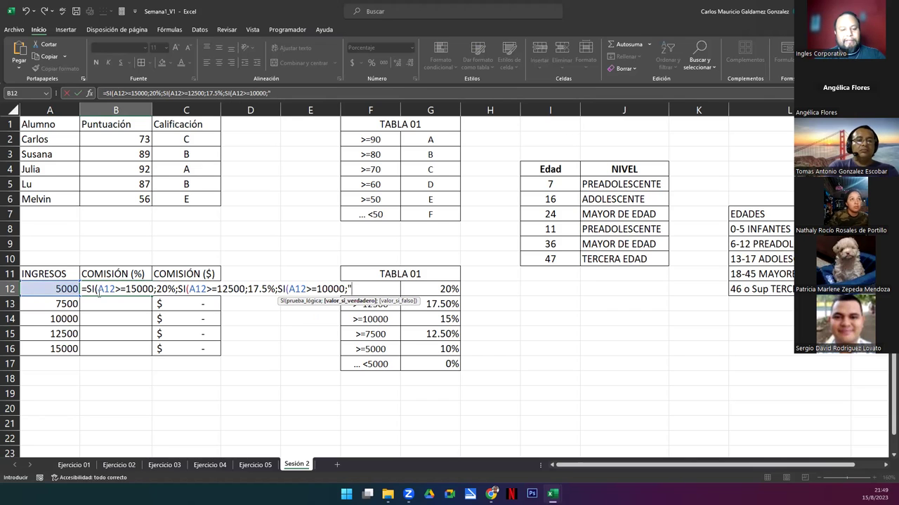
pyautogui.write('15')
pyautogui.write('%;')
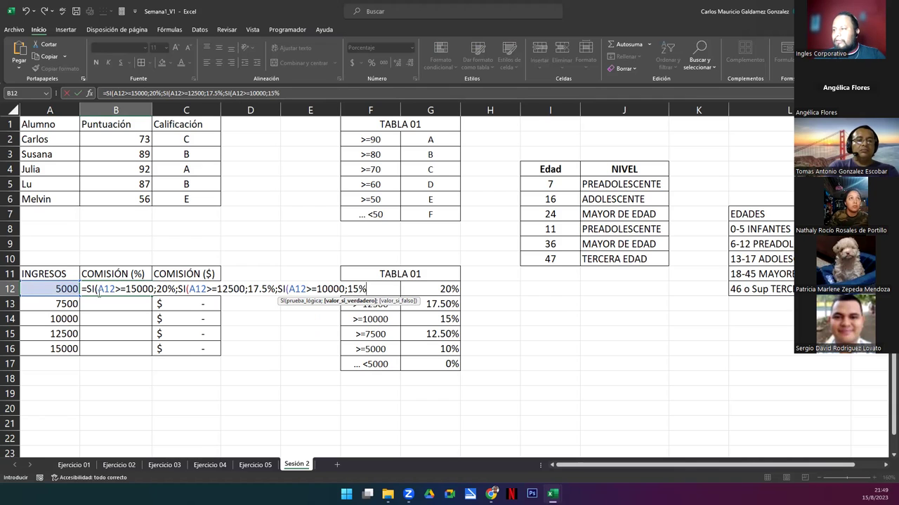
# Step: Nest a fourth SI in the B12 formula that tests A12>=7500 and returns 12.5%
pyautogui.write('SI(')
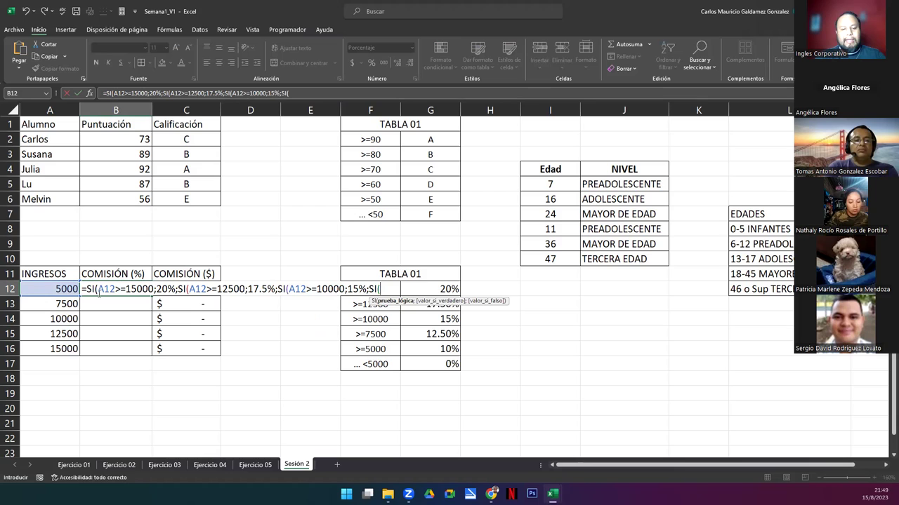
pyautogui.write('A12>=15000')
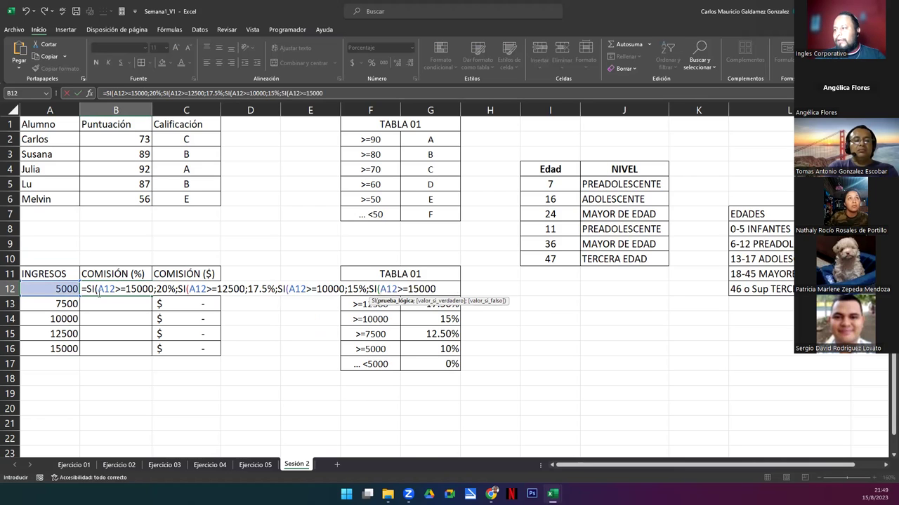
pyautogui.press('BackSpace')
pyautogui.press('BackSpace')
pyautogui.press('BackSpace')
pyautogui.press('BackSpace')
pyautogui.press('BackSpace')
pyautogui.write('7500')
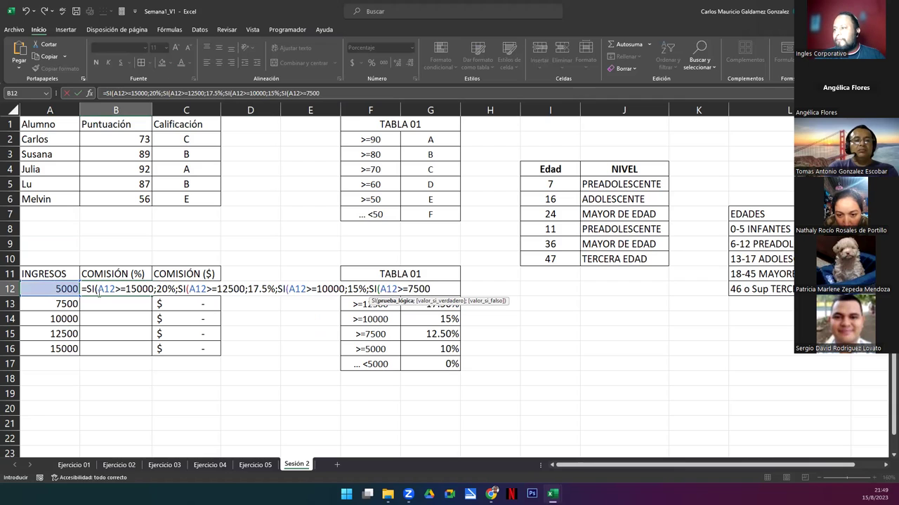
pyautogui.write(';12.5%')
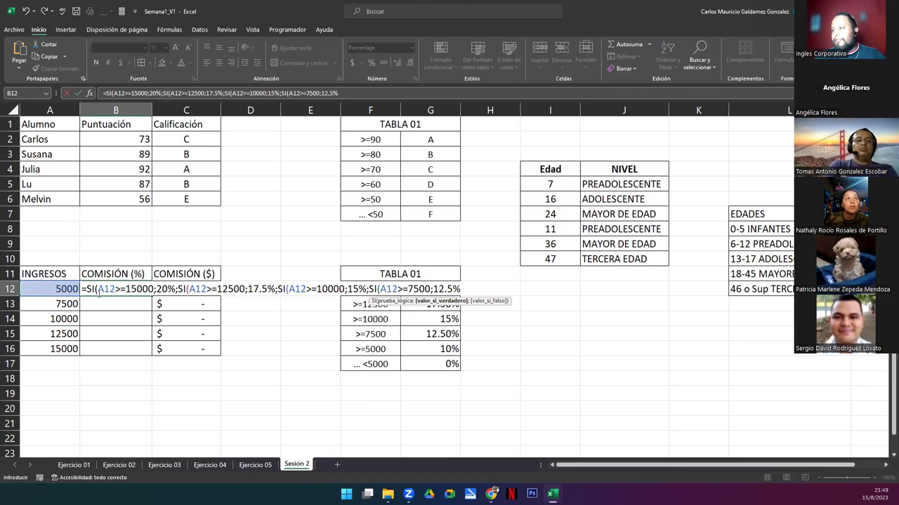
# Step: Add a fifth nested SI to the B12 formula with the test A12>=5000 and the true value 10%
pyautogui.write(';')
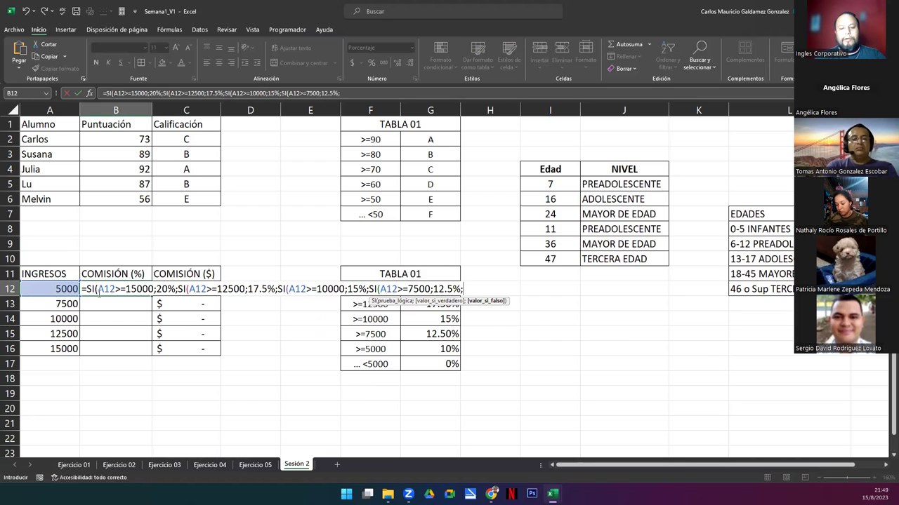
pyautogui.write('SI(')
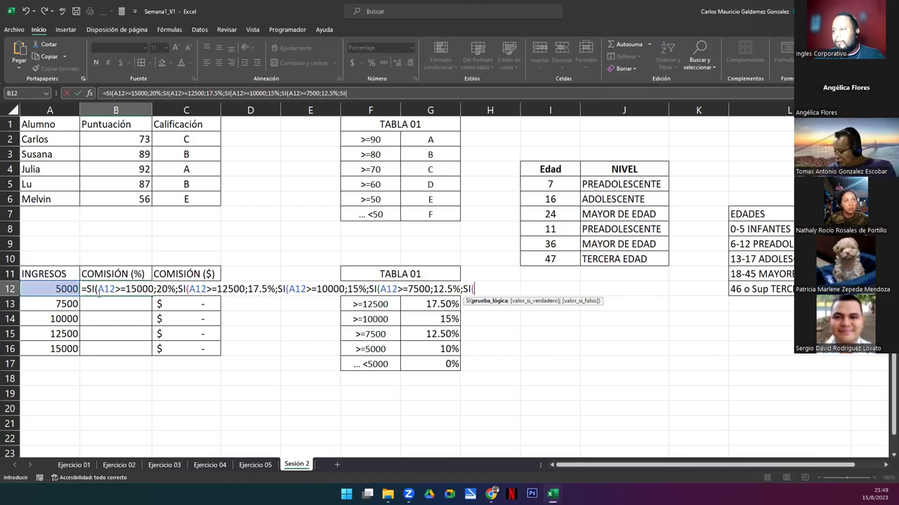
pyautogui.write('A12>=15000')
pyautogui.press('BackSpace')
pyautogui.press('BackSpace')
pyautogui.press('BackSpace')
pyautogui.press('BackSpace')
pyautogui.press('BackSpace')
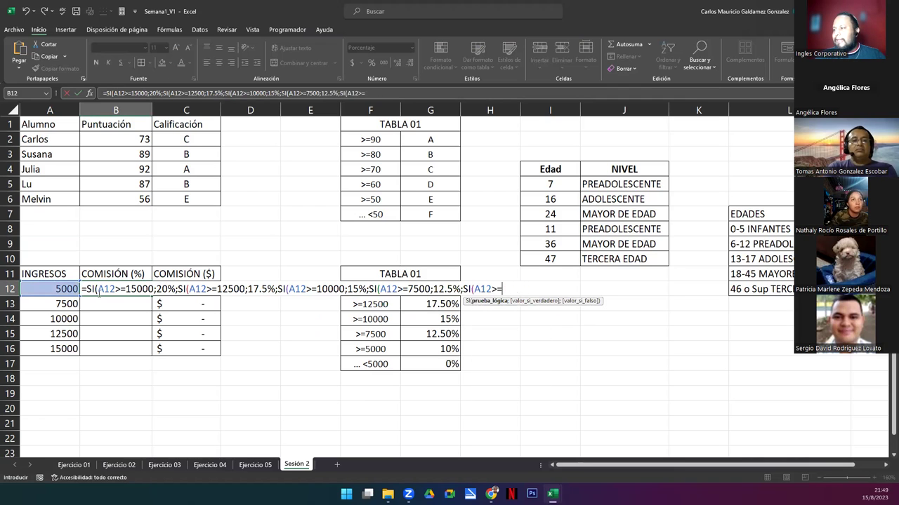
pyautogui.write('5000')
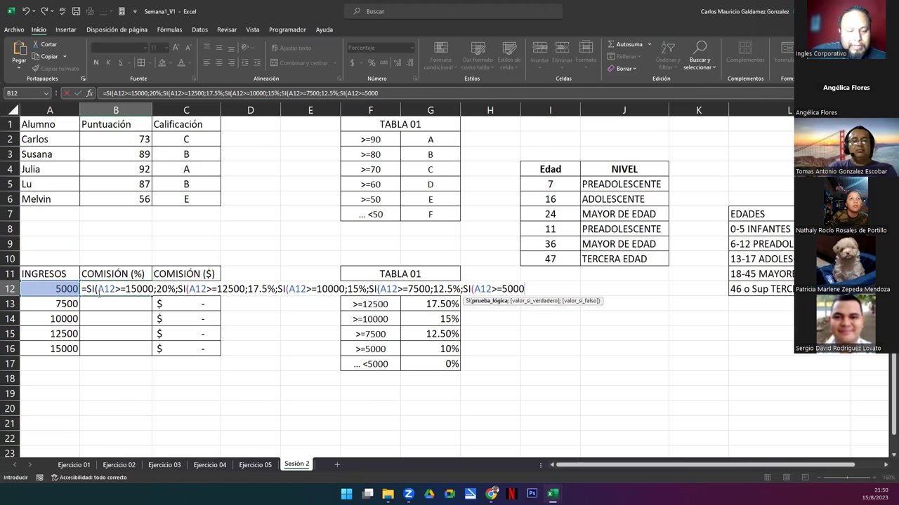
pyautogui.write(';')
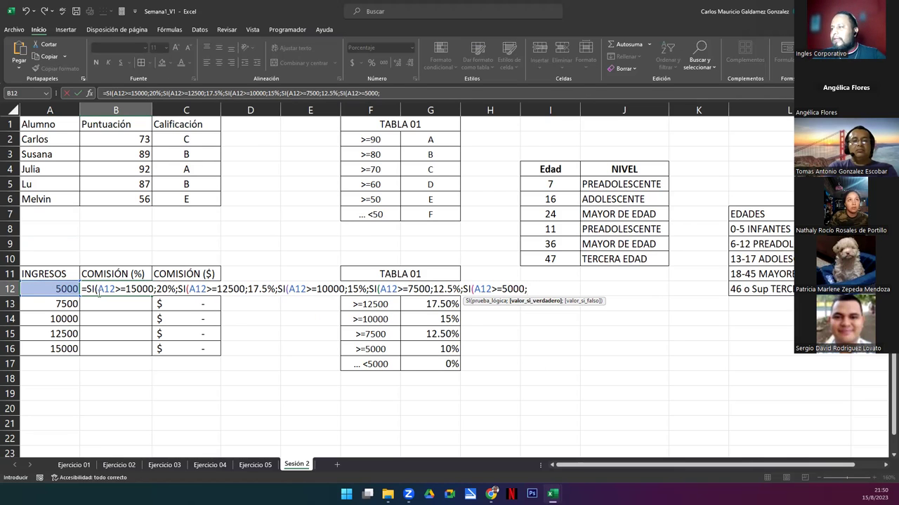
pyautogui.write('10%')
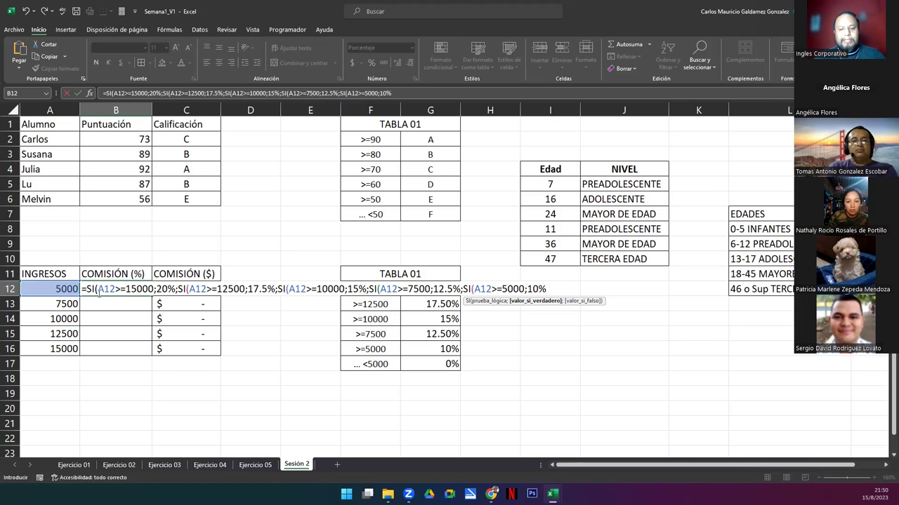
# Step: Finish the B12 formula with 0 as the last false value, close all five SI functions and enter it
pyautogui.write(';0')
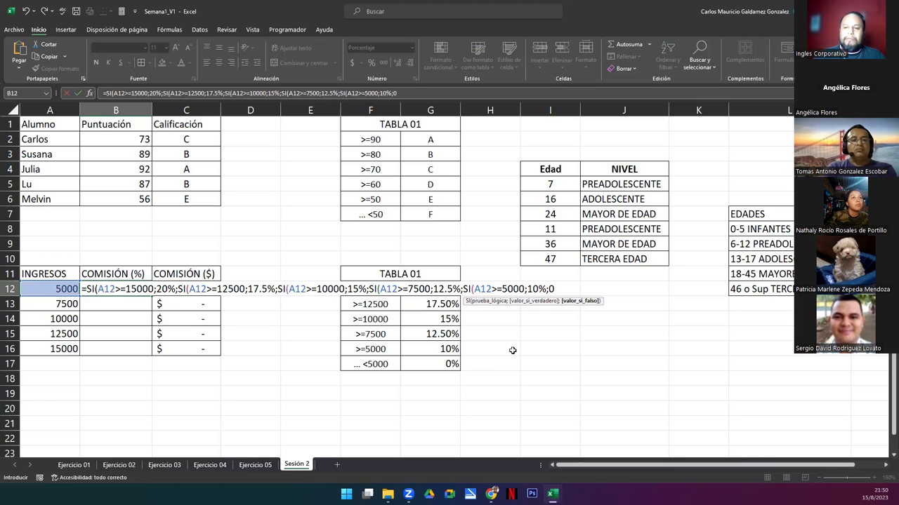
pyautogui.write(')')
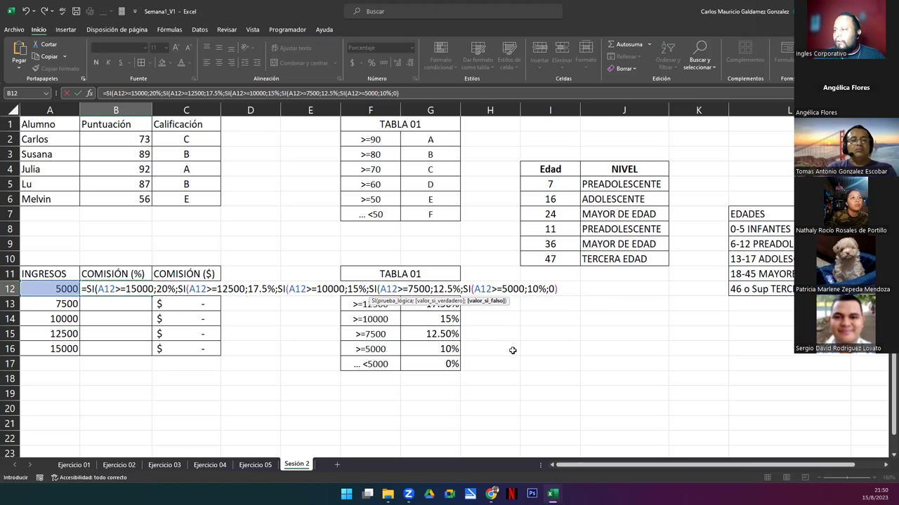
pyautogui.write('))')
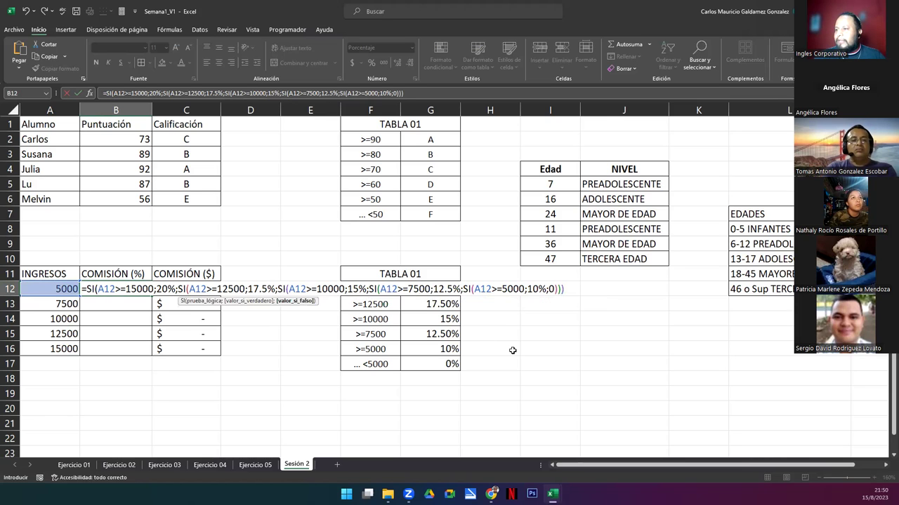
pyautogui.write('))')
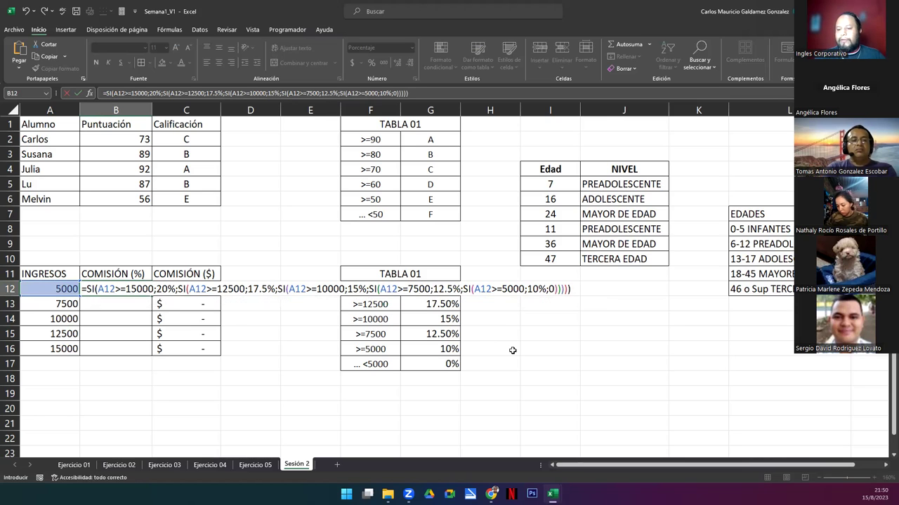
pyautogui.press('Return')
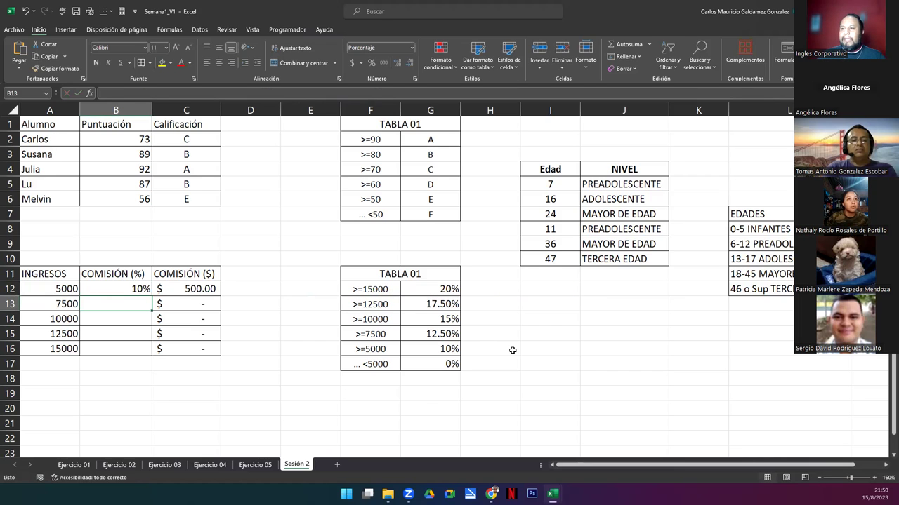
# Step: Fill the commission percentage formula from B12 down to B16
pyautogui.click(57, 288)
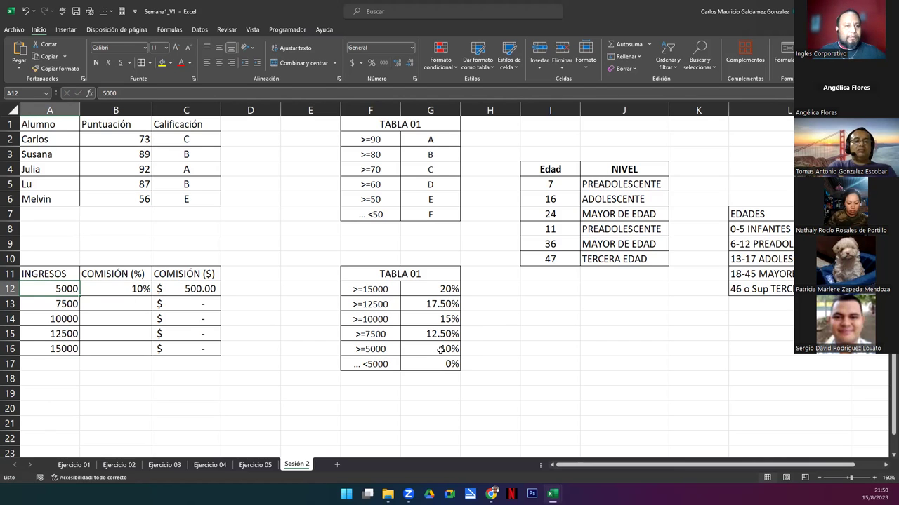
pyautogui.click(140, 291)
pyautogui.doubleClick(152, 295)
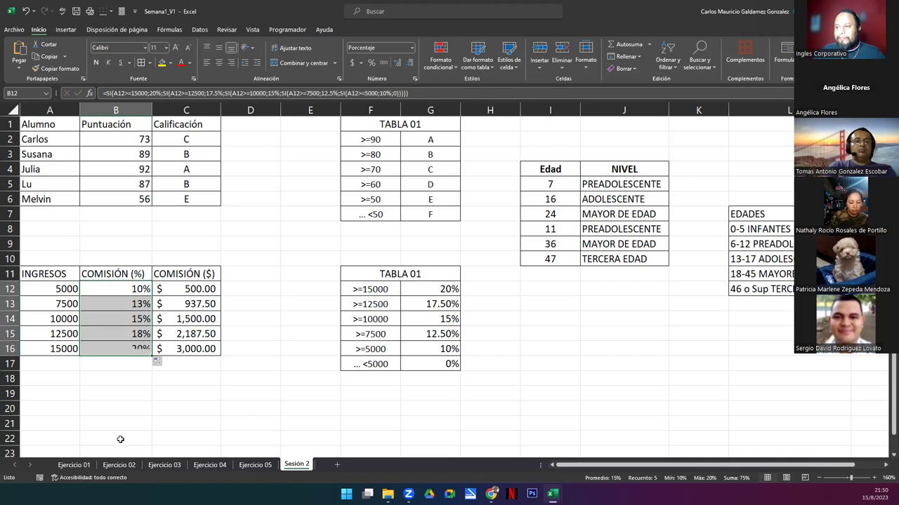
# Step: Show the commission percentages in B12:B16 with one decimal place
pyautogui.moveTo(118, 292); pyautogui.dragTo(128, 346)
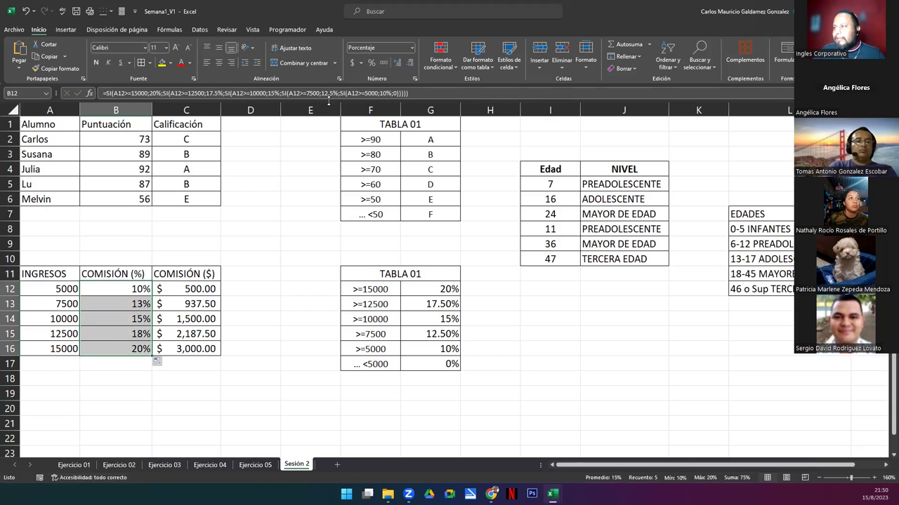
pyautogui.click(396, 63)
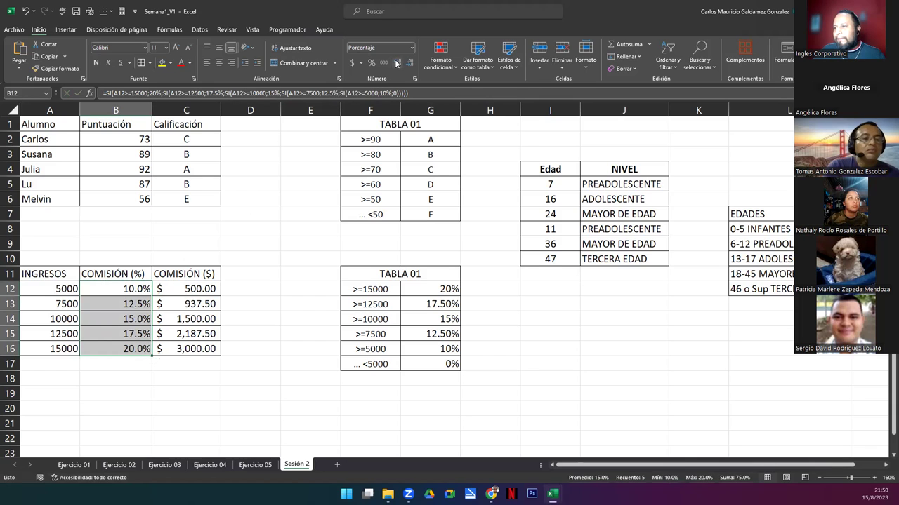
pyautogui.click(123, 335)
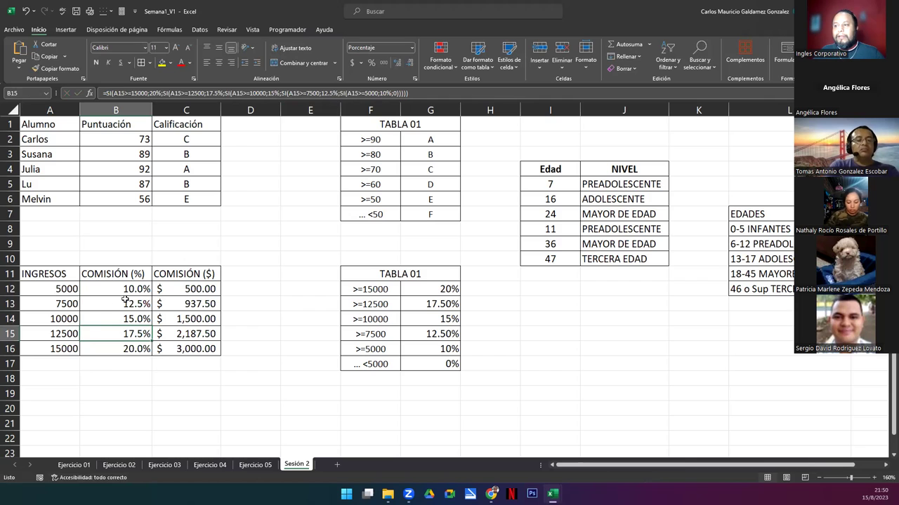
# Step: Apply the dollar accounting format to the incomes in A12:A16 and autofit column A
pyautogui.click(58, 302)
pyautogui.moveTo(68, 285); pyautogui.dragTo(68, 348)
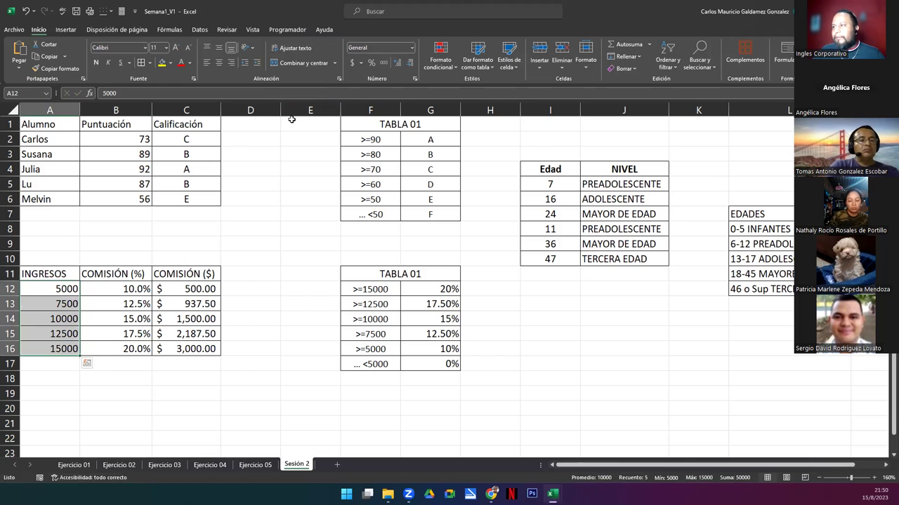
pyautogui.click(352, 62)
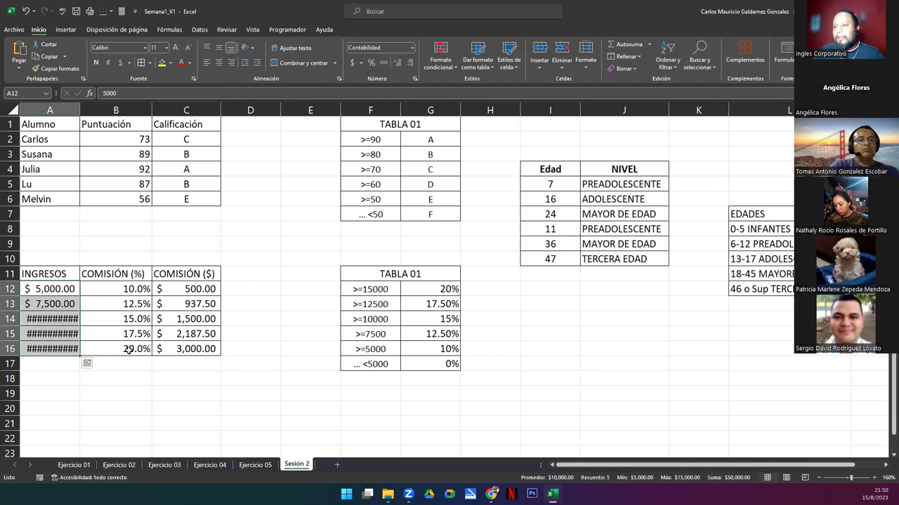
pyautogui.doubleClick(81, 110)
# Step: Check the commission percentages and amounts for each income in rows 12 to 16 against TABLA 01
pyautogui.moveTo(125, 289); pyautogui.dragTo(127, 354)
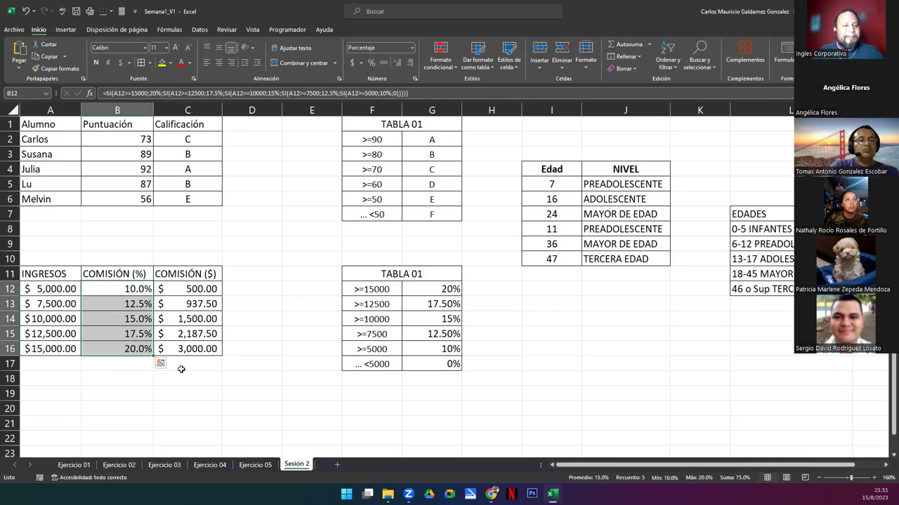
pyautogui.click(55, 293)
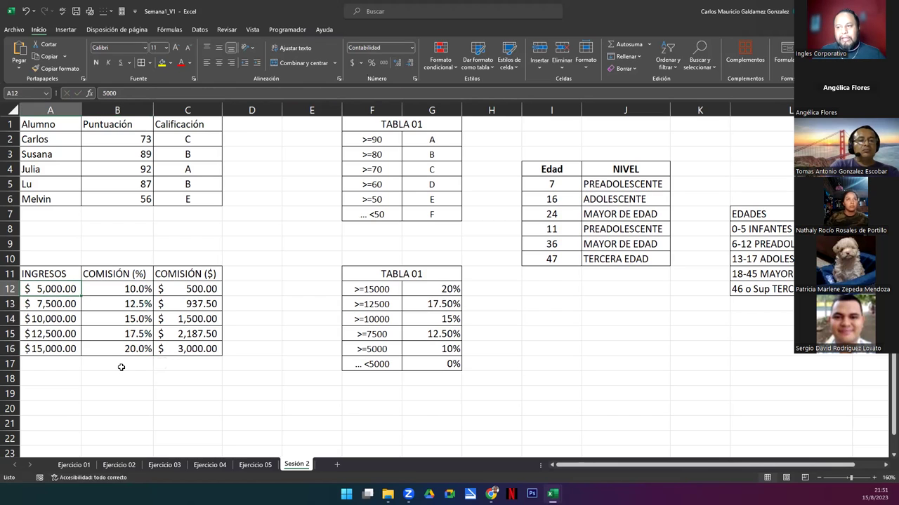
pyautogui.click(130, 292)
pyautogui.moveTo(379, 274); pyautogui.dragTo(422, 365)
pyautogui.click(113, 293)
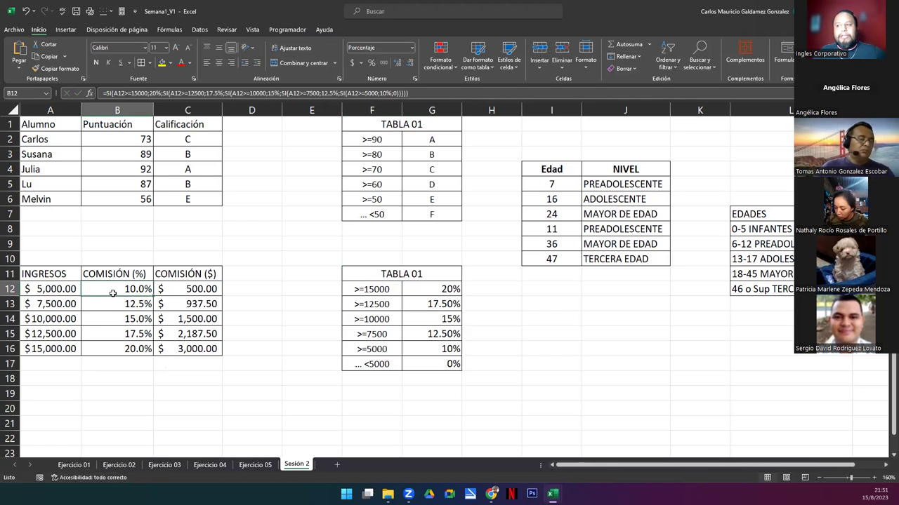
pyautogui.click(187, 289)
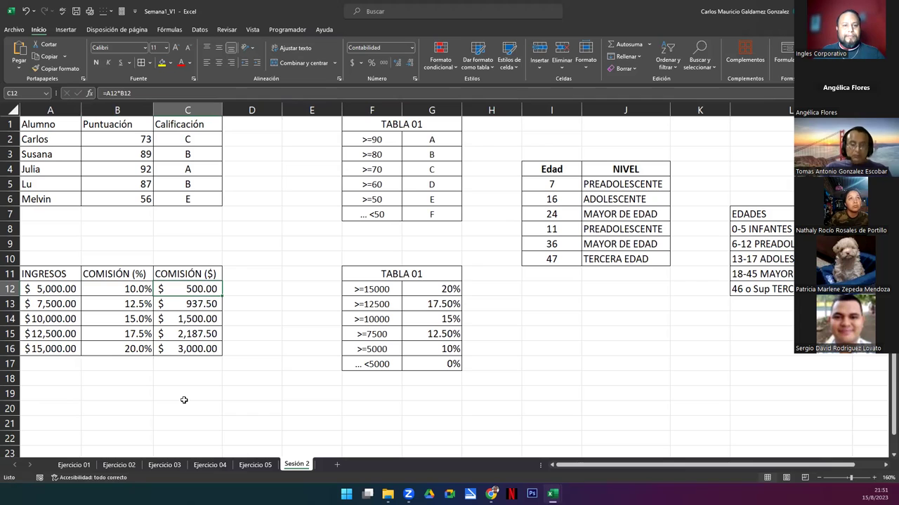
pyautogui.click(53, 308)
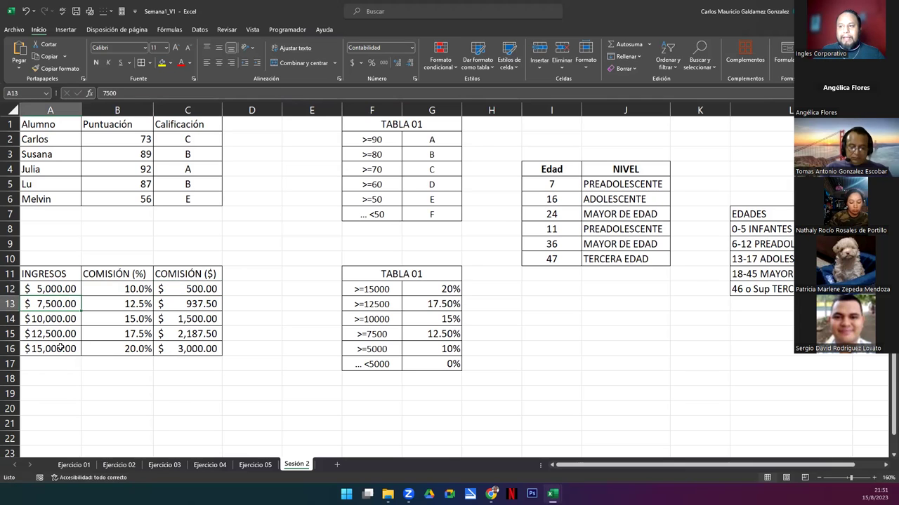
pyautogui.click(132, 306)
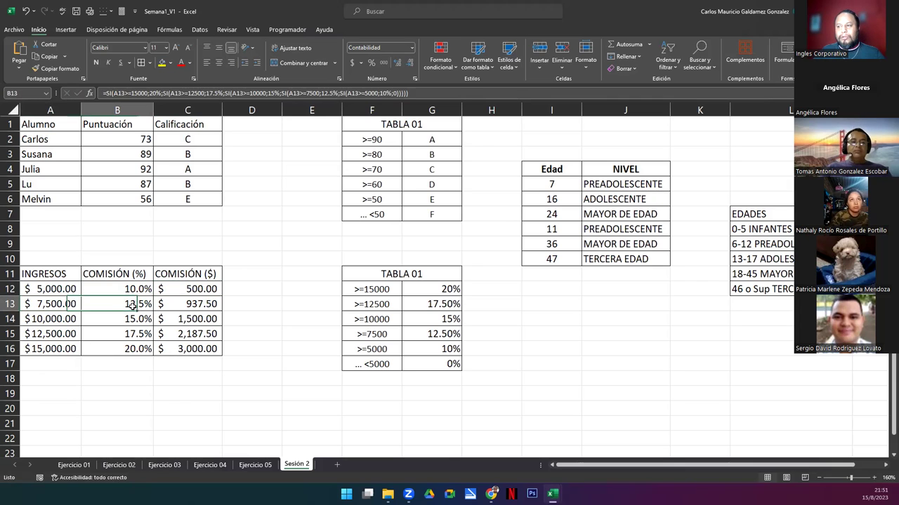
pyautogui.click(198, 304)
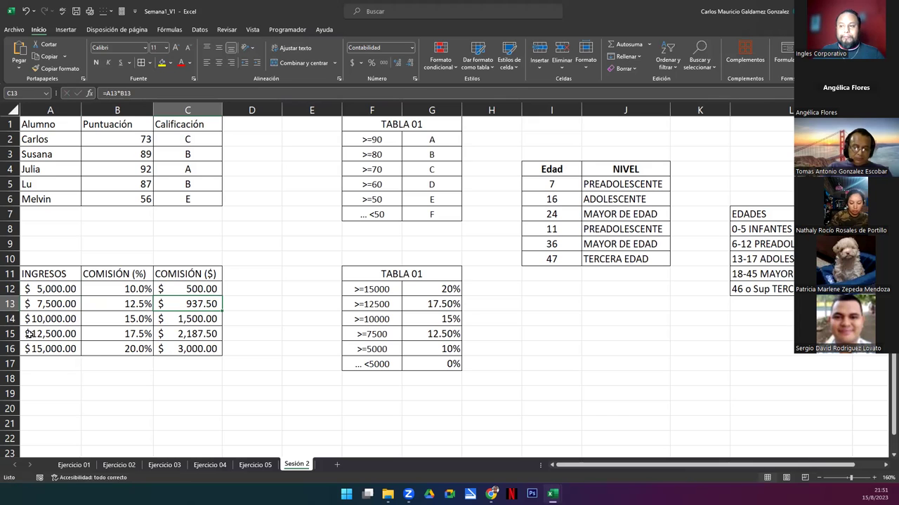
pyautogui.moveTo(39, 319); pyautogui.dragTo(207, 348)
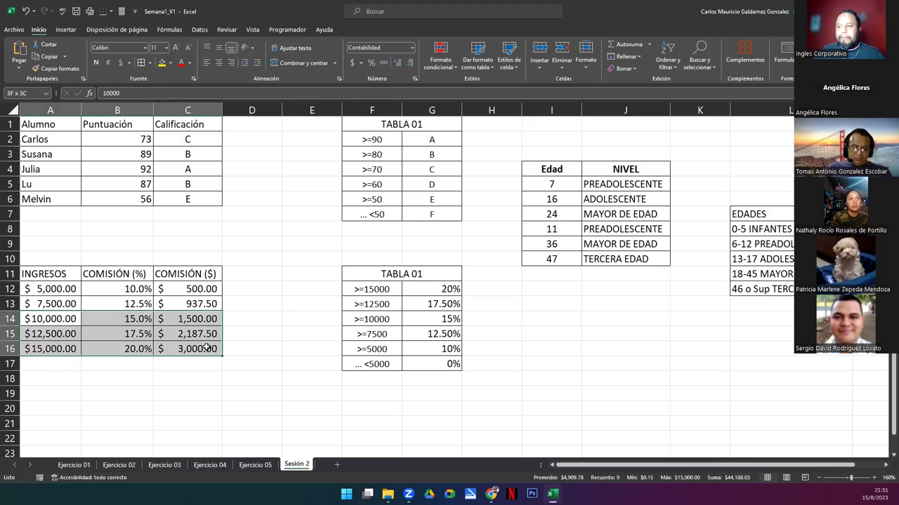
# Step: Inspect the nested SI formula in B12, the percentages in G12:G17 and the commission amount formula in C12
pyautogui.doubleClick(102, 289)
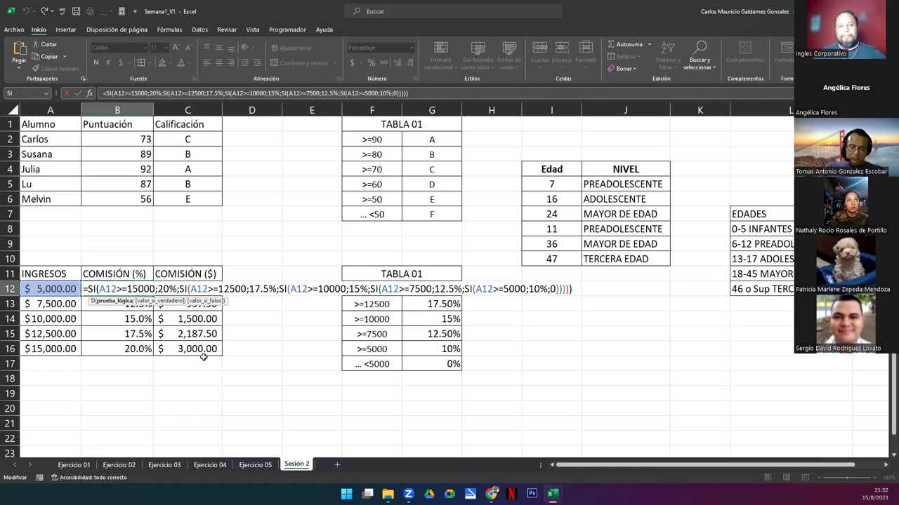
pyautogui.hotkey('ctrl', 'Return')
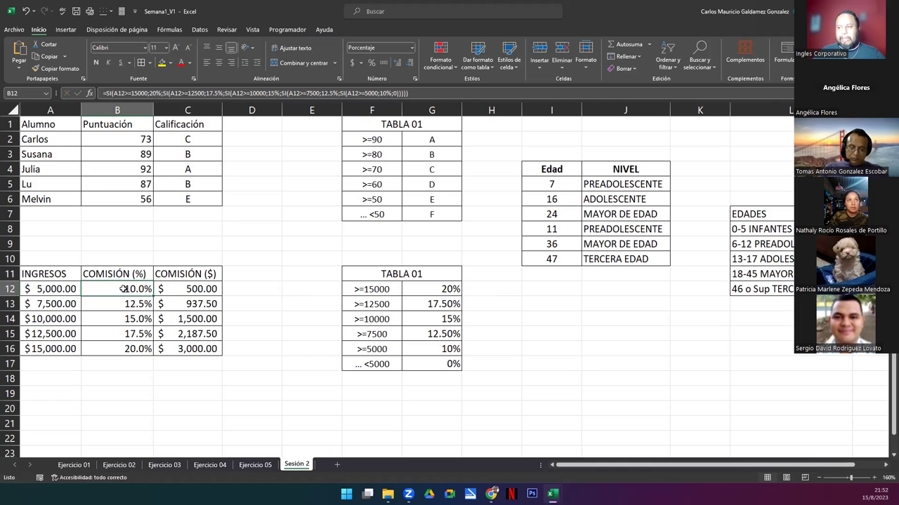
pyautogui.keyDown('shift'); pyautogui.click(119, 344); pyautogui.keyUp('shift')
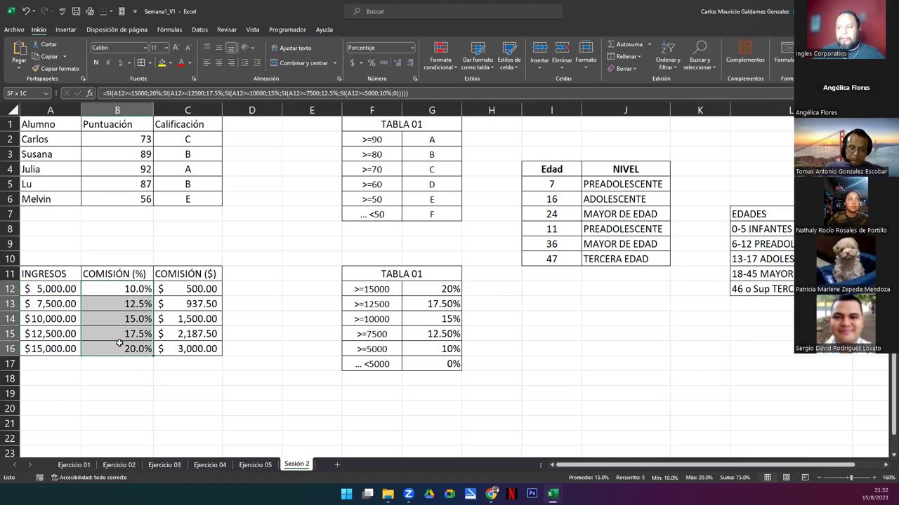
pyautogui.click(419, 295)
pyautogui.keyDown('shift'); pyautogui.click(430, 366); pyautogui.keyUp('shift')
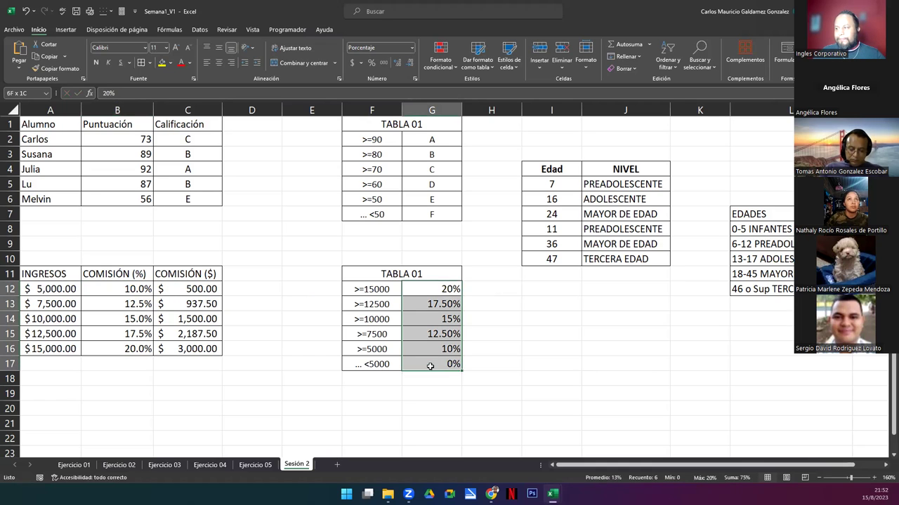
pyautogui.click(195, 289)
pyautogui.doubleClick(196, 289)
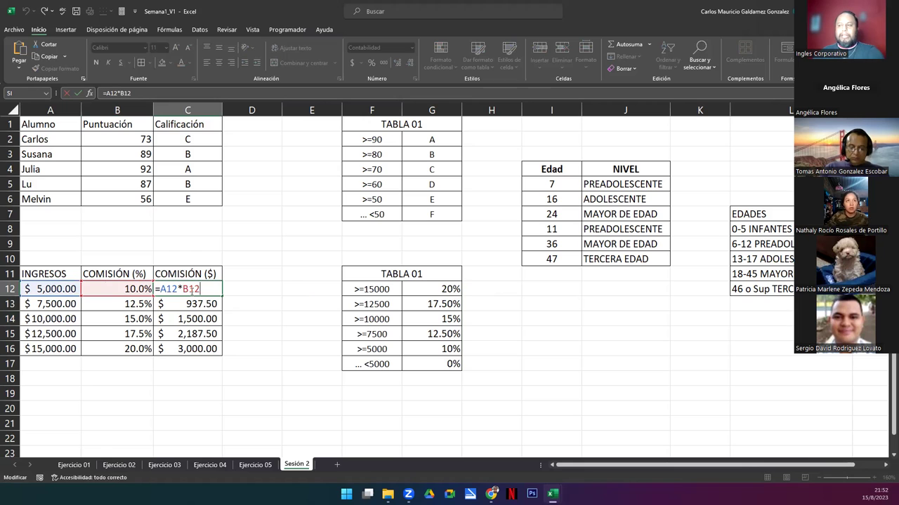
# Step: Examine the row 2 formulas for deductions, bonus, GiftCard and net salary on the Ejercicio 02 sheet
pyautogui.press('Return')
pyautogui.press('Up')
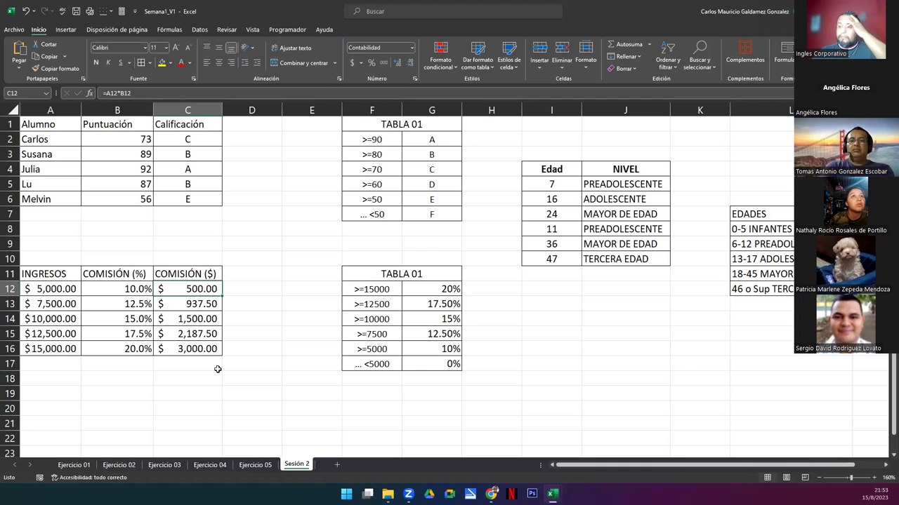
pyautogui.click(119, 466)
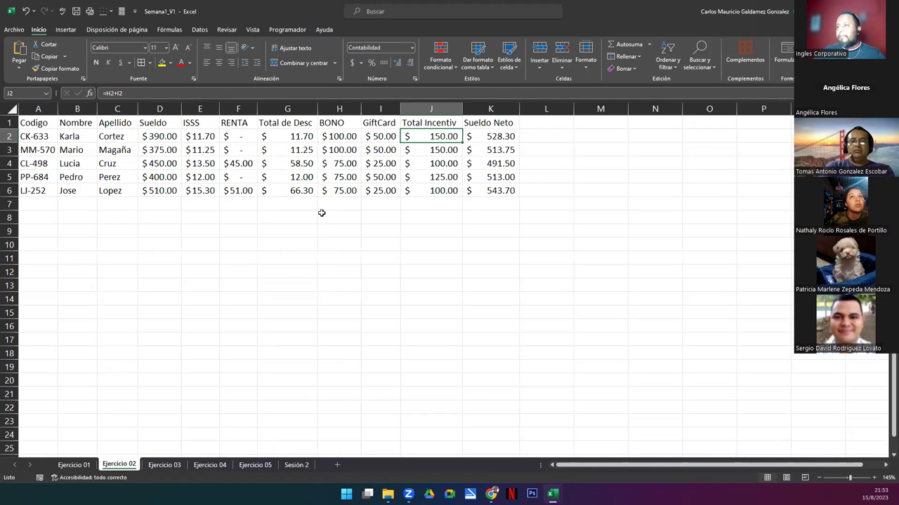
pyautogui.click(385, 137)
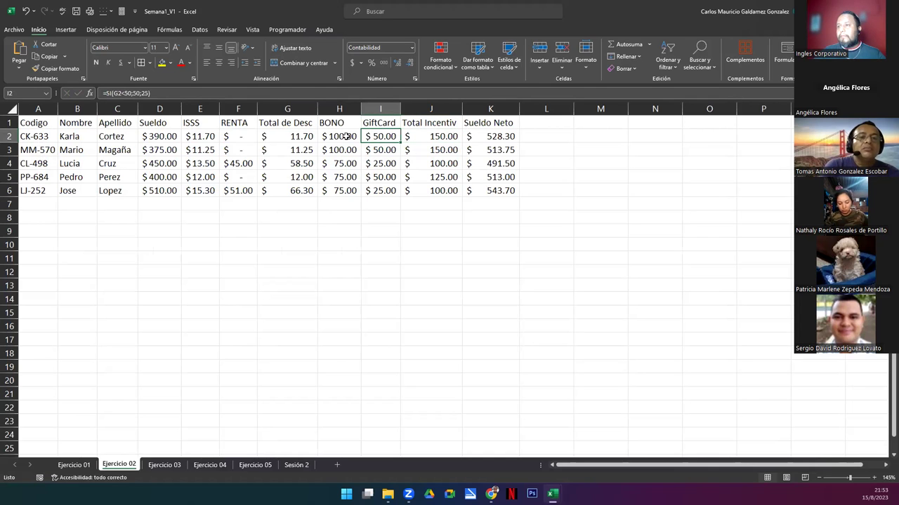
pyautogui.click(326, 136)
pyautogui.click(306, 136)
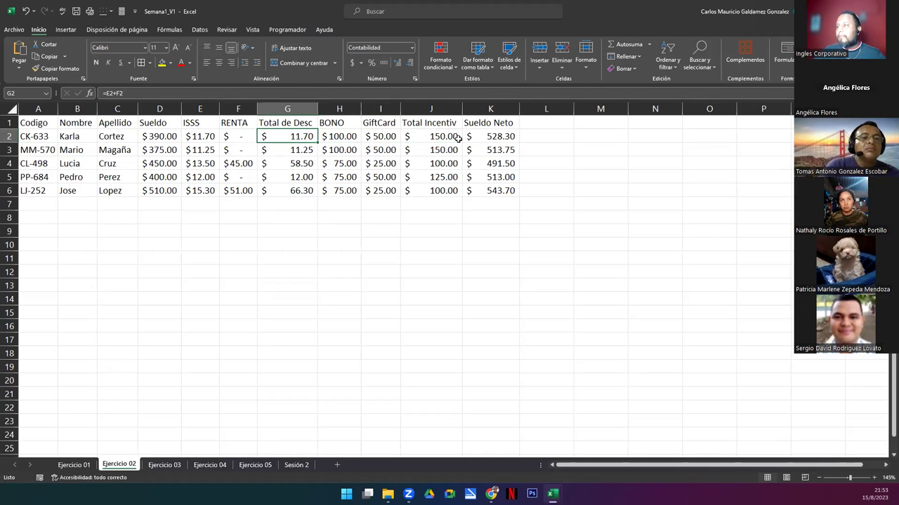
pyautogui.click(492, 139)
# Step: Copy the grades table and Tabla de Conceptos (A1:L12) from Ejercicio 03 to the Sesión 2 sheet, starting at A21
pyautogui.click(164, 465)
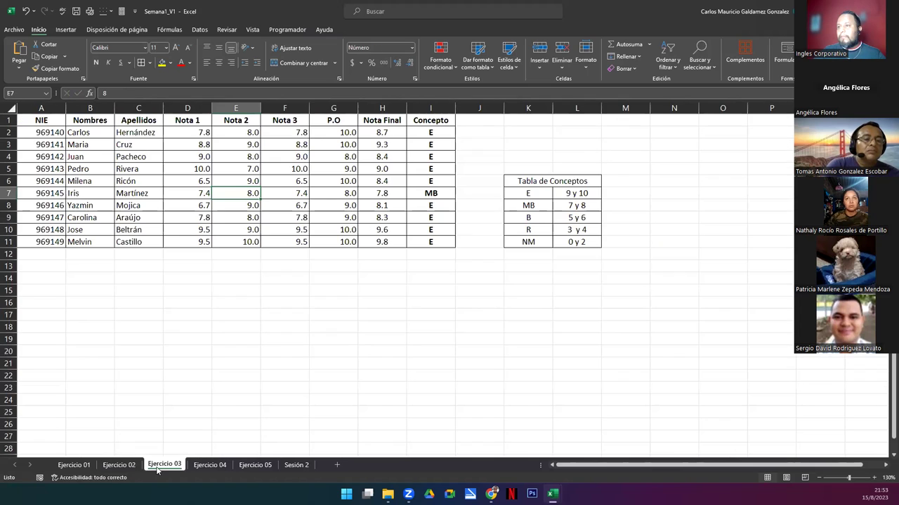
pyautogui.click(432, 232)
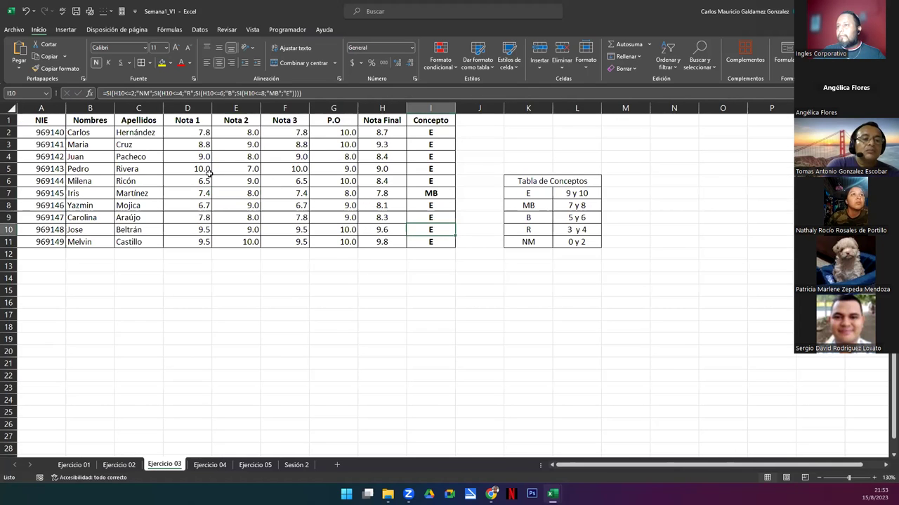
pyautogui.click(132, 281)
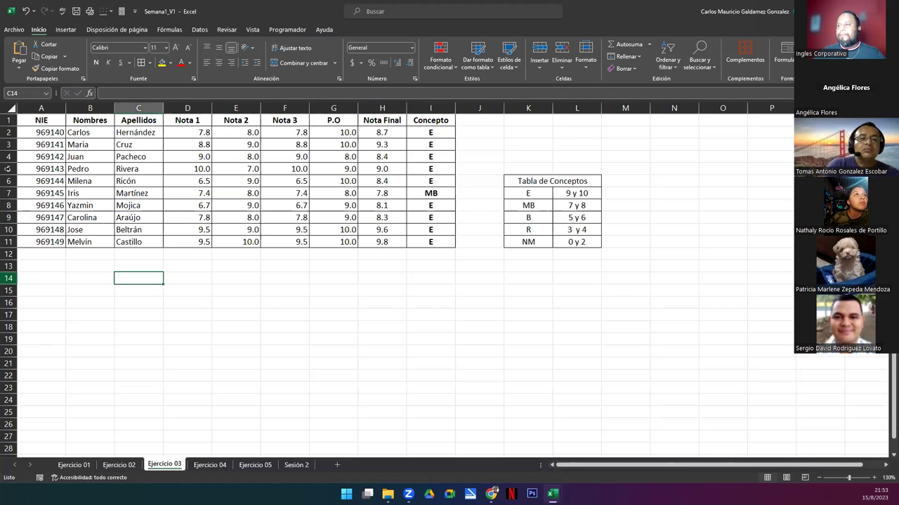
pyautogui.click(313, 242)
pyautogui.moveTo(23, 120); pyautogui.dragTo(566, 255)
pyautogui.hotkey('ctrl', 'c')
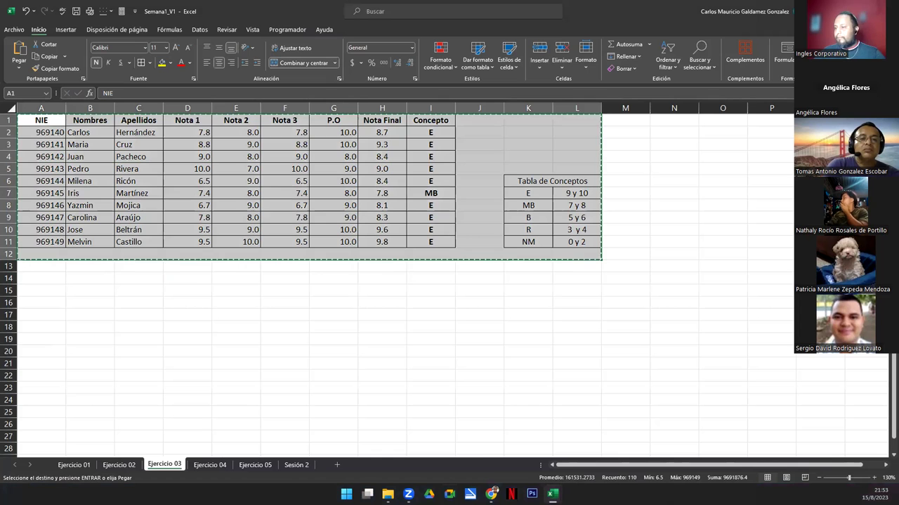
pyautogui.click(295, 465)
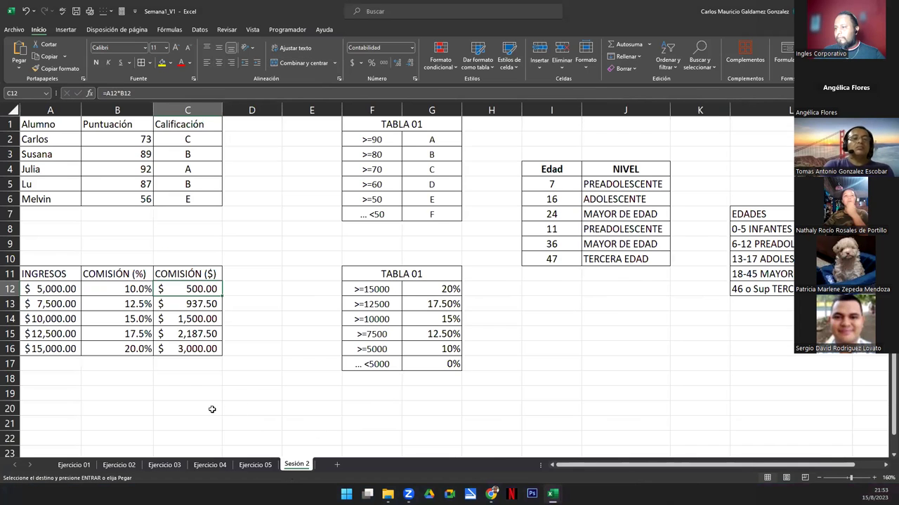
pyautogui.scroll(-5, 212, 409)
pyautogui.click(58, 198)
pyautogui.hotkey('ctrl', 'v')
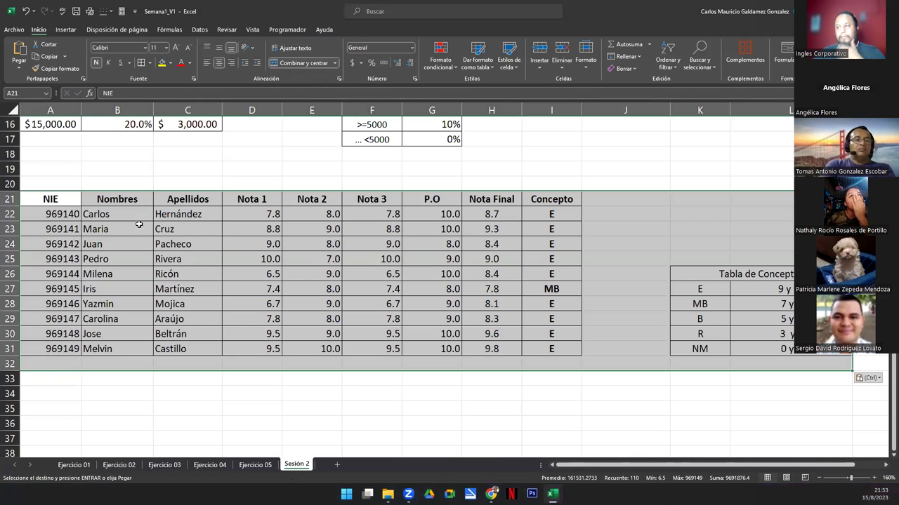
pyautogui.click(535, 383)
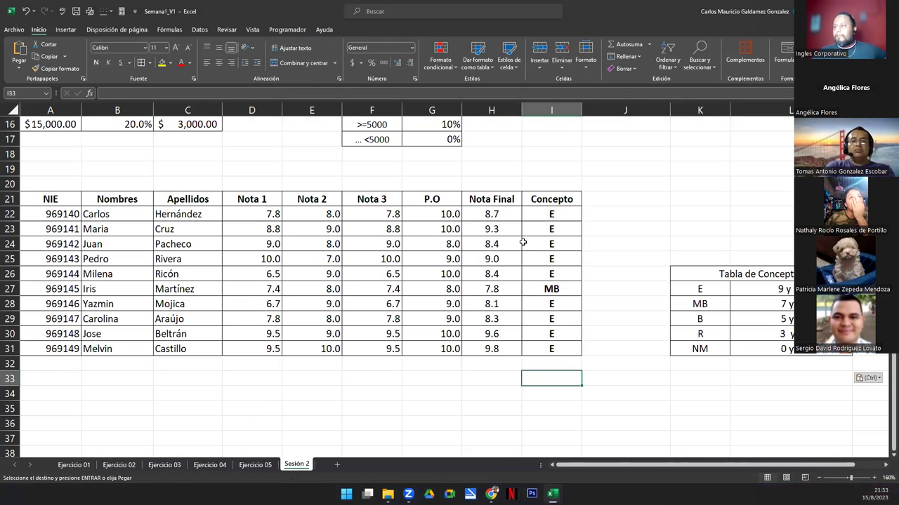
# Step: Clear the Concepto results in I22:I31 and the Nota Final results in H22:H31
pyautogui.moveTo(552, 214); pyautogui.dragTo(554, 344)
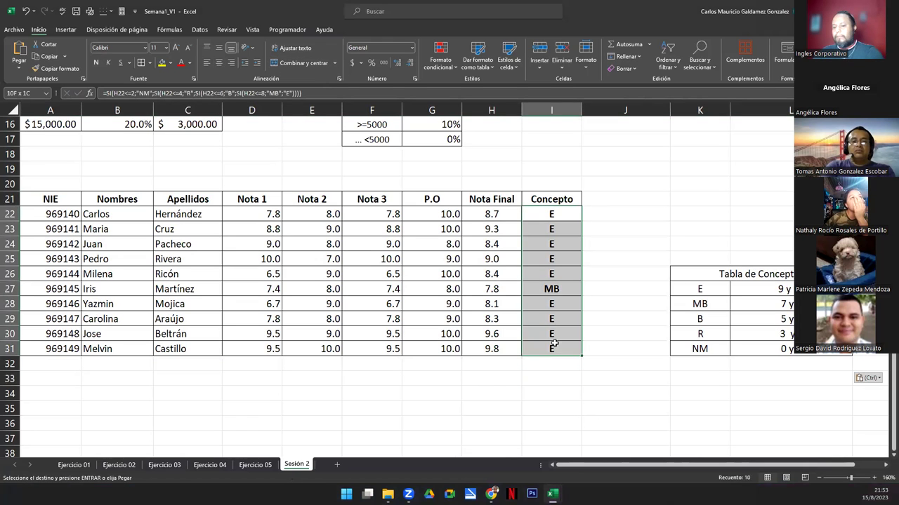
pyautogui.press('Delete')
pyautogui.moveTo(491, 215); pyautogui.dragTo(502, 345)
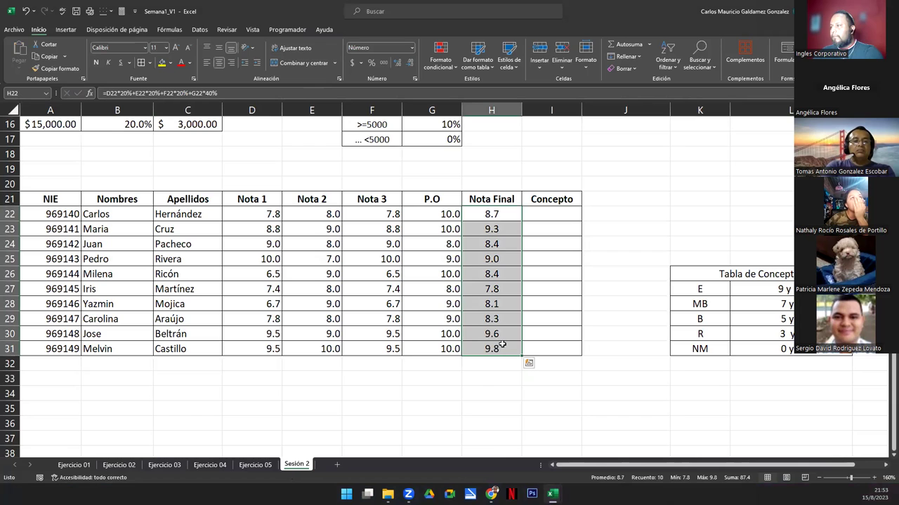
pyautogui.press('Delete')
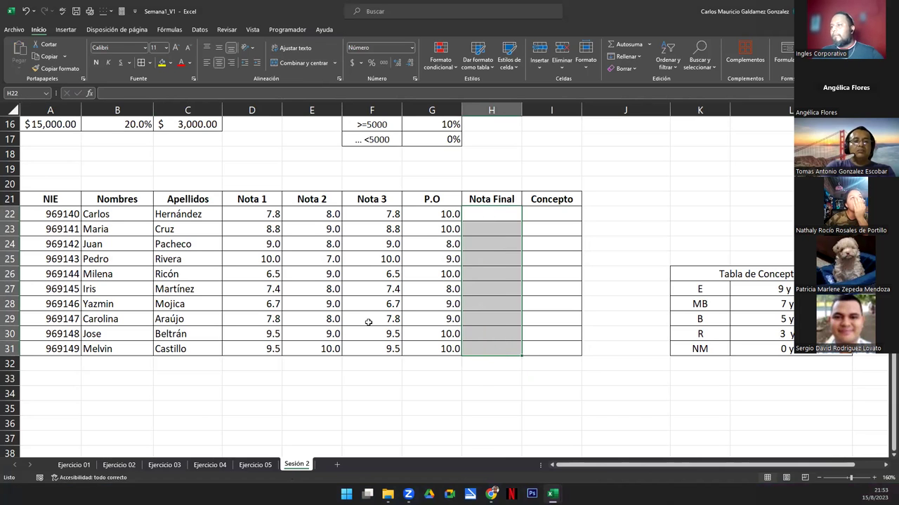
pyautogui.click(364, 322)
# Step: Review the exercises in rows 1 to 17 and the student data, grades and Nota Final column of the copied table
pyautogui.scroll(5, 367, 320)
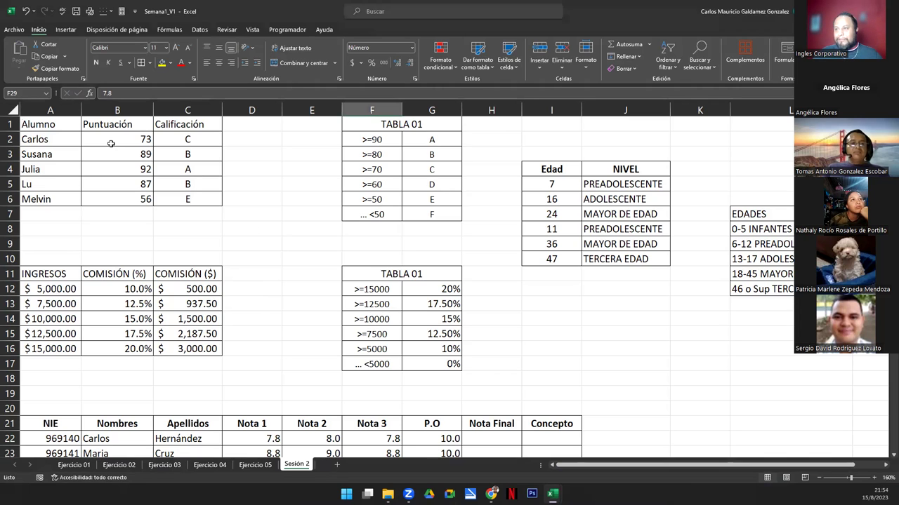
pyautogui.moveTo(60, 124)
pyautogui.mouseDown()
pyautogui.moveTo(221, 199)
pyautogui.moveTo(238, 316)
pyautogui.moveTo(398, 357)
pyautogui.moveTo(688, 325)
pyautogui.moveTo(854, 364)
pyautogui.mouseUp()
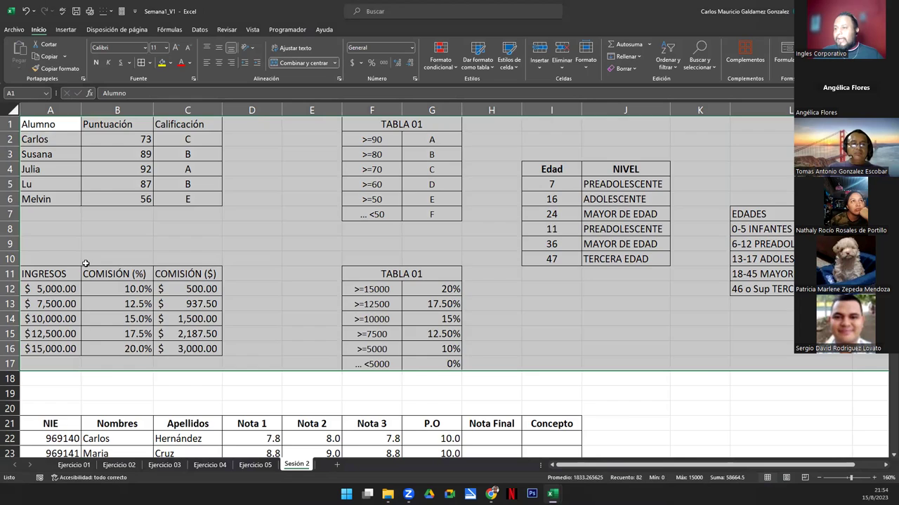
pyautogui.scroll(-5, 85, 264)
pyautogui.click(510, 274)
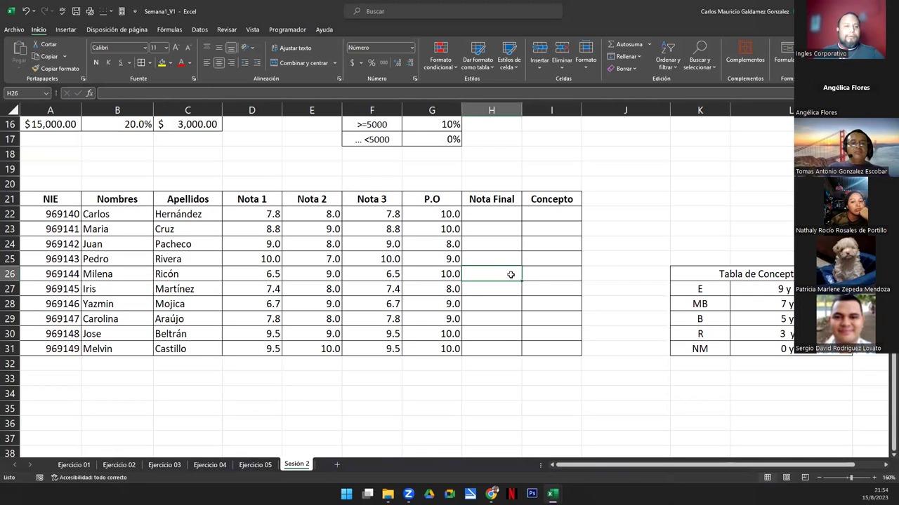
pyautogui.click(420, 246)
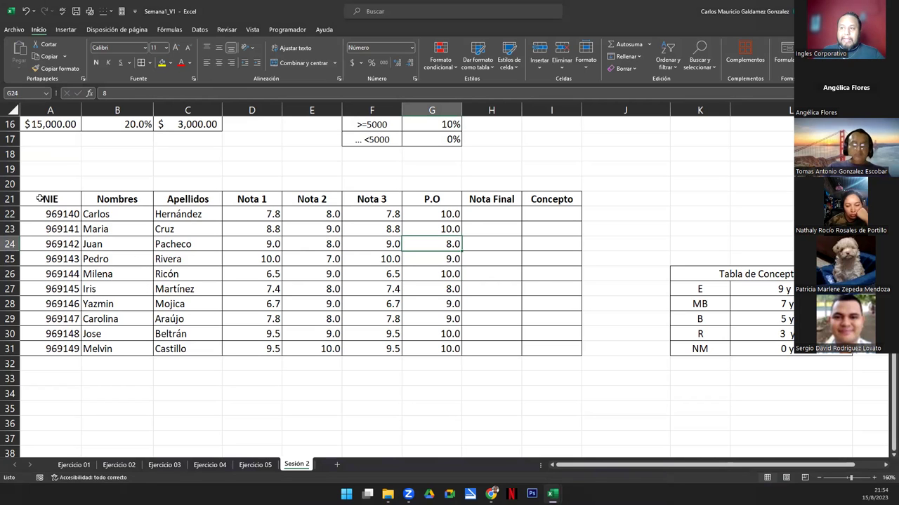
pyautogui.moveTo(42, 200); pyautogui.dragTo(112, 258)
pyautogui.moveTo(250, 296); pyautogui.dragTo(267, 304)
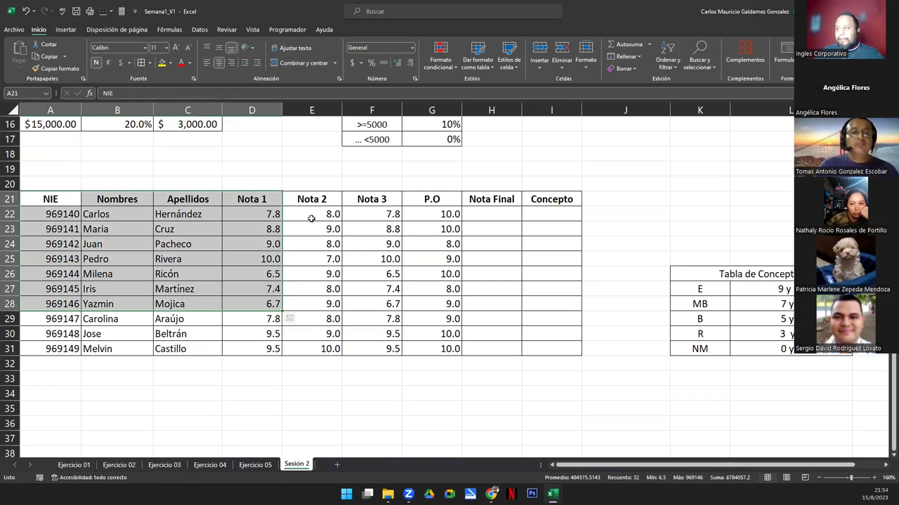
pyautogui.keyDown('ctrl'); pyautogui.click(492, 214); pyautogui.keyUp('ctrl')
pyautogui.moveTo(496, 271); pyautogui.dragTo(498, 349)
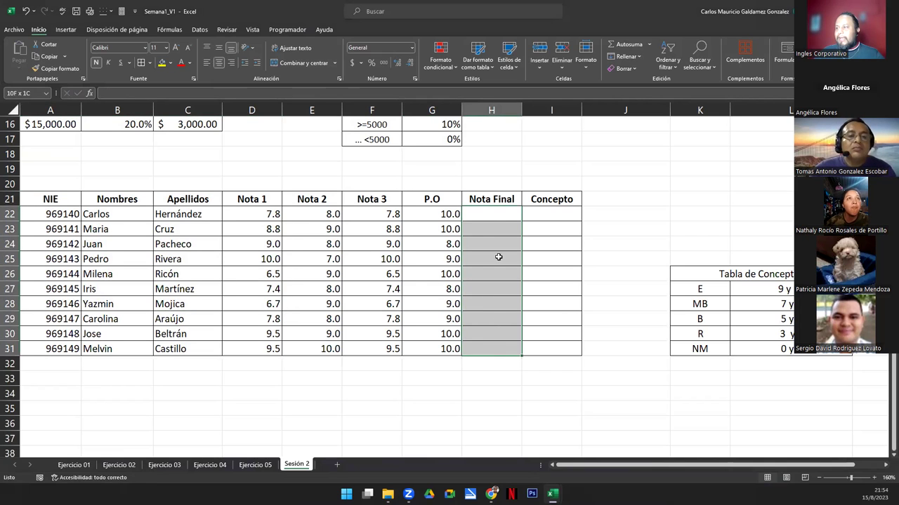
# Step: Try =PROMEDIO(D22:G22) in H22, filled down the Nota Final column to H31, and clear the column again
pyautogui.click(483, 217)
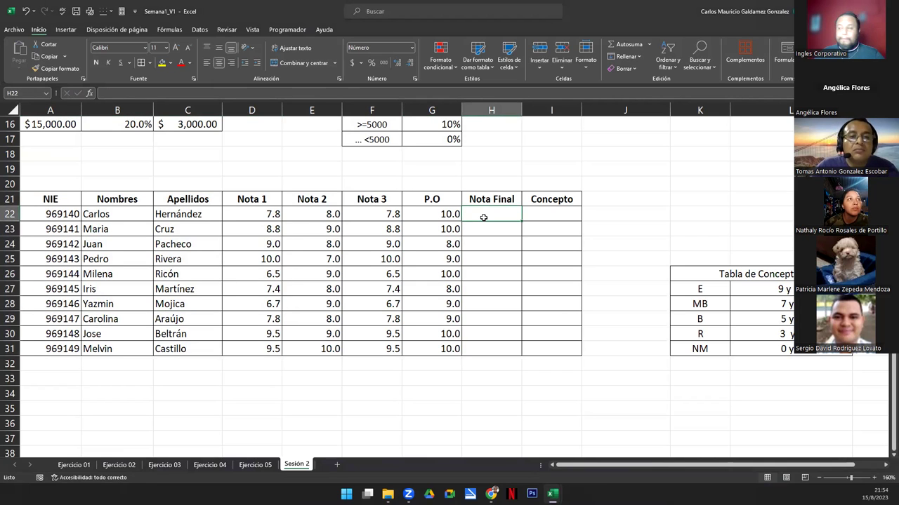
pyautogui.write('=promedio')
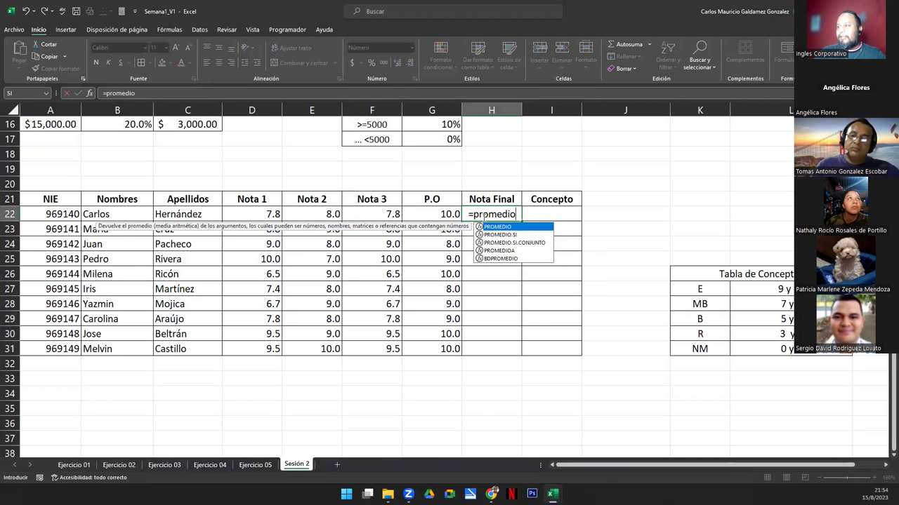
pyautogui.press('Tab')
pyautogui.moveTo(259, 218); pyautogui.dragTo(424, 215)
pyautogui.hotkey('ctrl', 'Return')
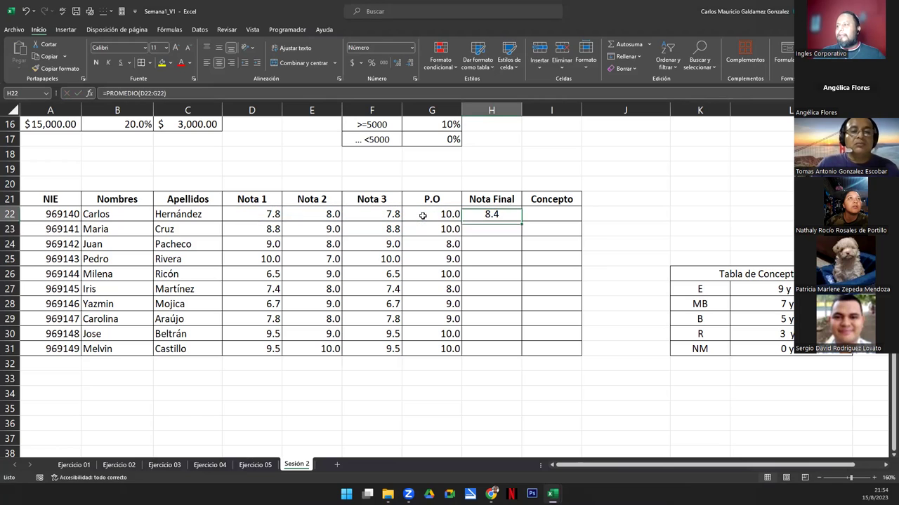
pyautogui.doubleClick(523, 222)
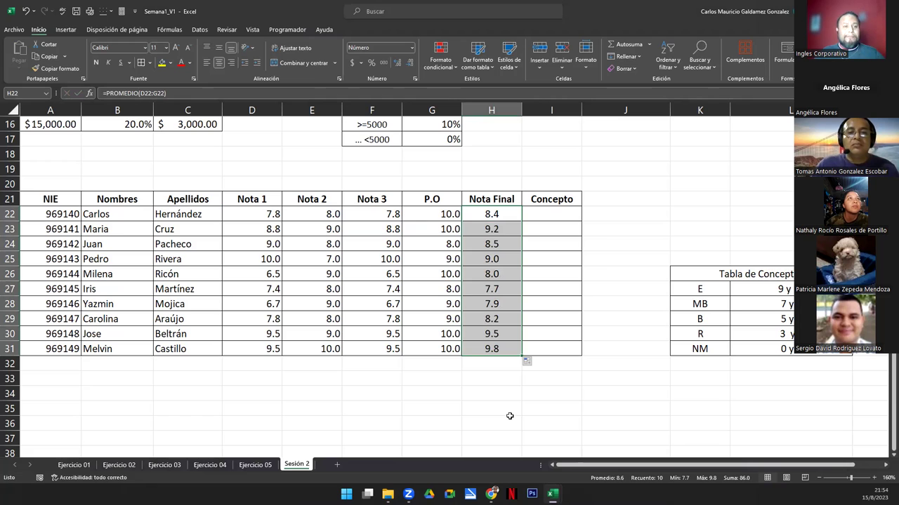
pyautogui.press('Delete')
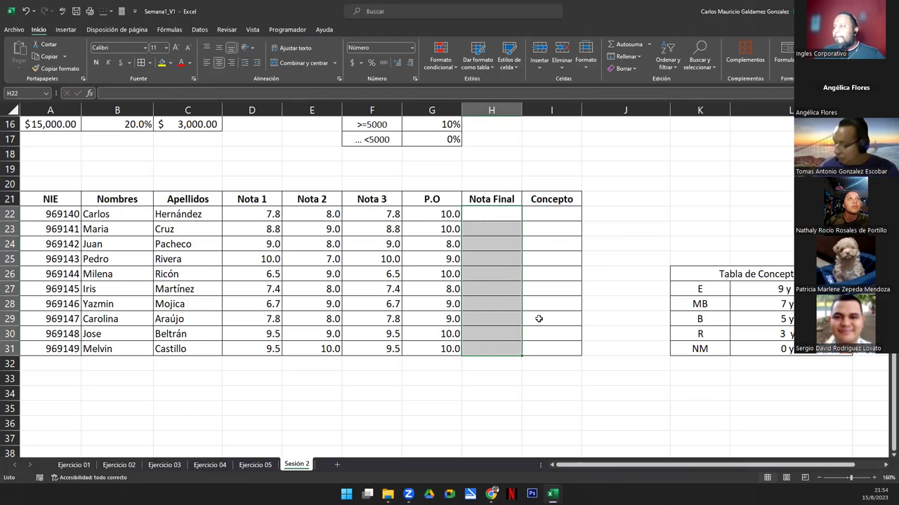
# Step: Examine the Concepto and Nota Final columns against the grade ranges and letters in Tabla de Conceptos
pyautogui.click(553, 216)
pyautogui.moveTo(554, 216); pyautogui.dragTo(552, 349)
pyautogui.moveTo(702, 289); pyautogui.dragTo(763, 352)
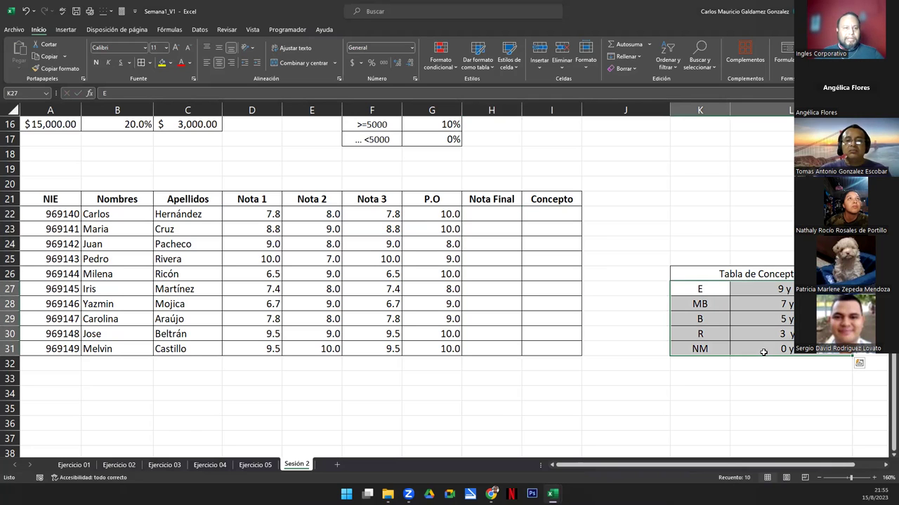
pyautogui.click(699, 334)
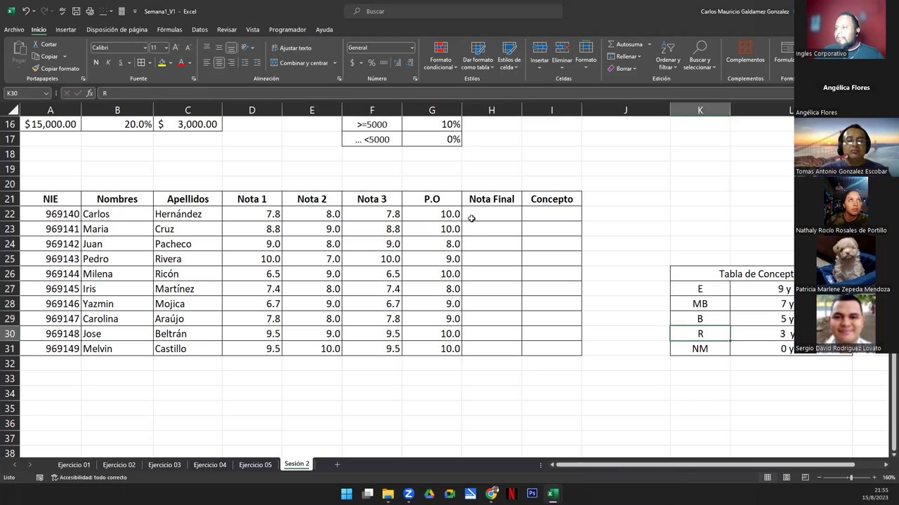
pyautogui.moveTo(491, 214); pyautogui.dragTo(505, 355)
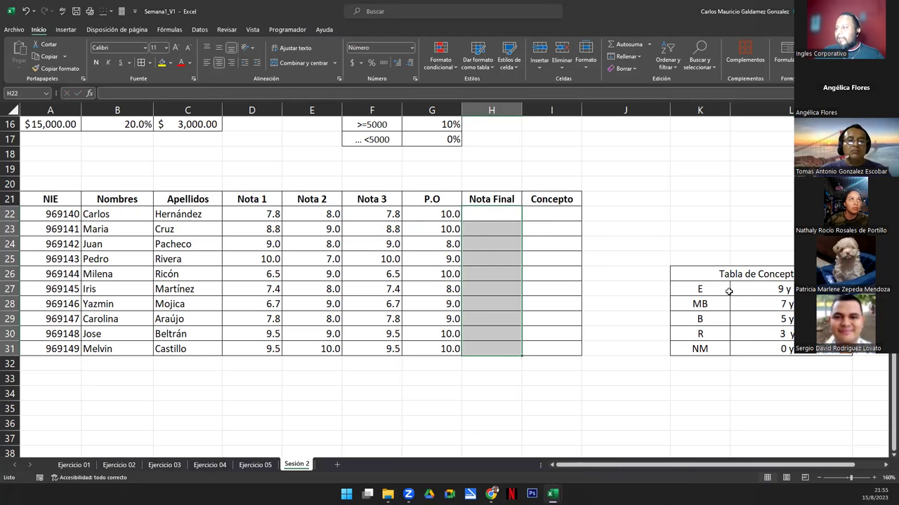
pyautogui.click(763, 290)
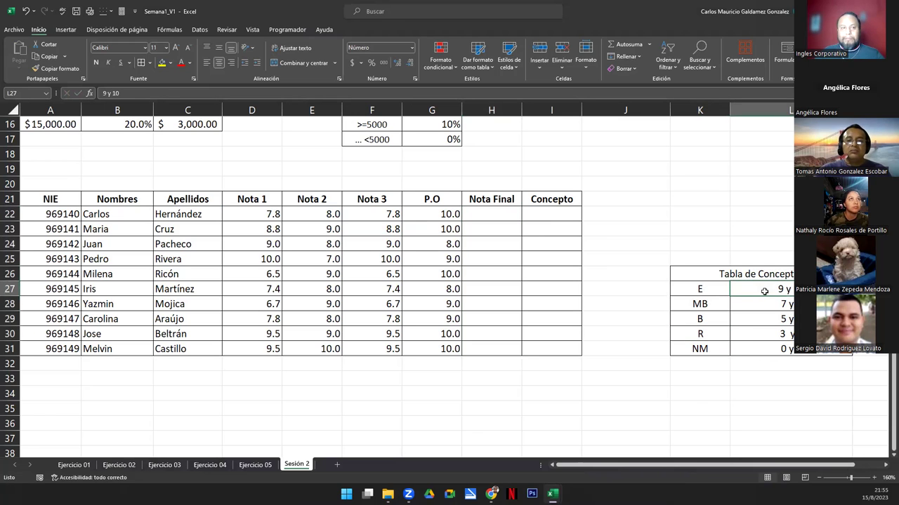
pyautogui.click(696, 291)
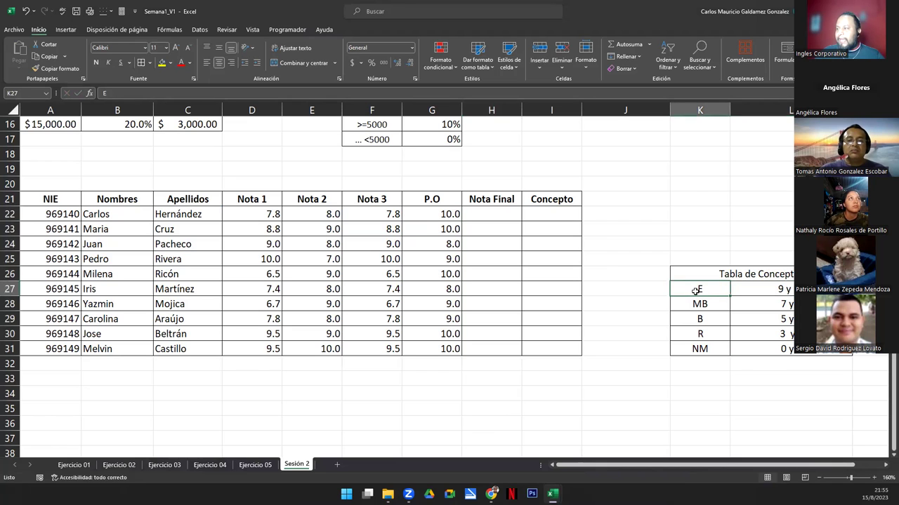
# Step: Prefix the E concept in K27 of Tabla de Conceptos with >=, following the >=90 notation of the first TABLA 01
pyautogui.doubleClick(696, 290)
pyautogui.scroll(5, 422, 232)
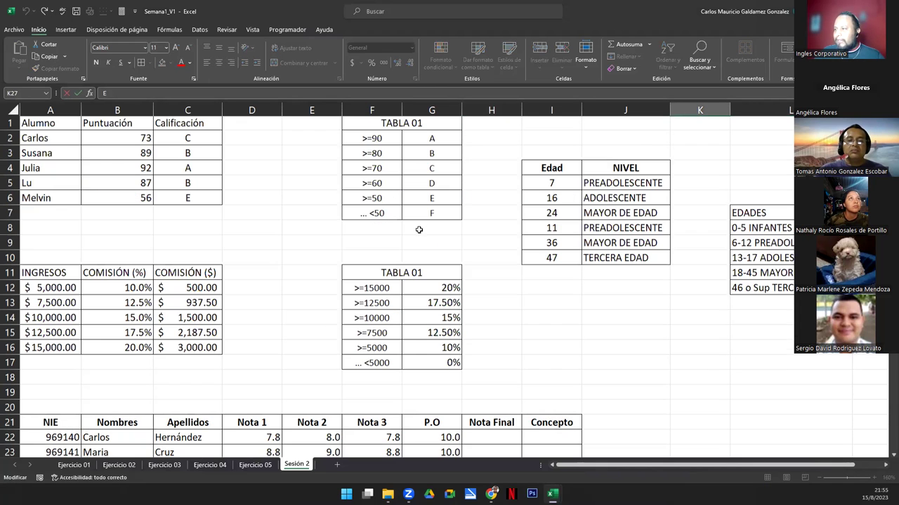
pyautogui.click(358, 144)
pyautogui.doubleClick(359, 140)
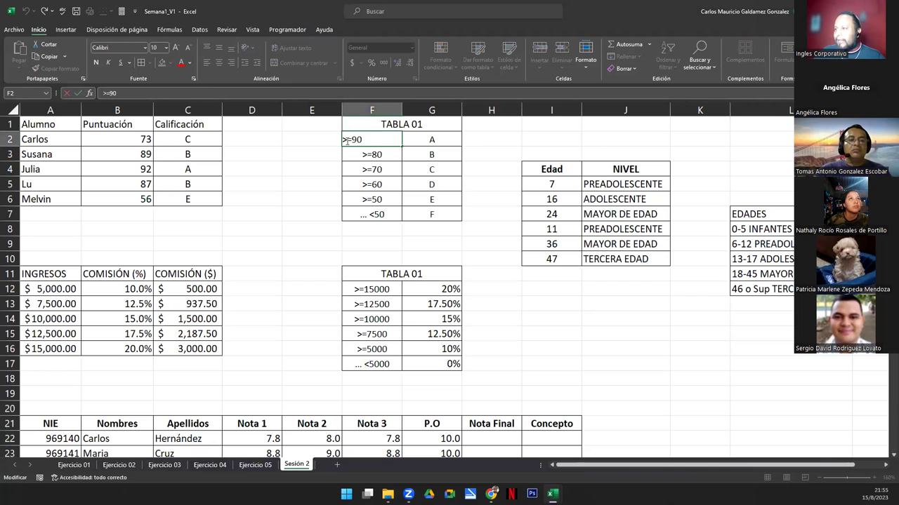
pyautogui.scroll(-5, 706, 309)
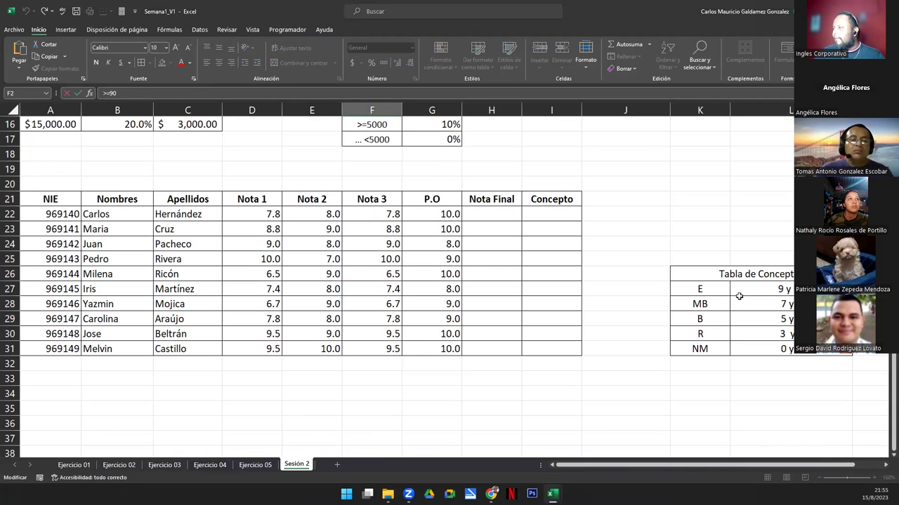
pyautogui.click(700, 288)
pyautogui.write('E')
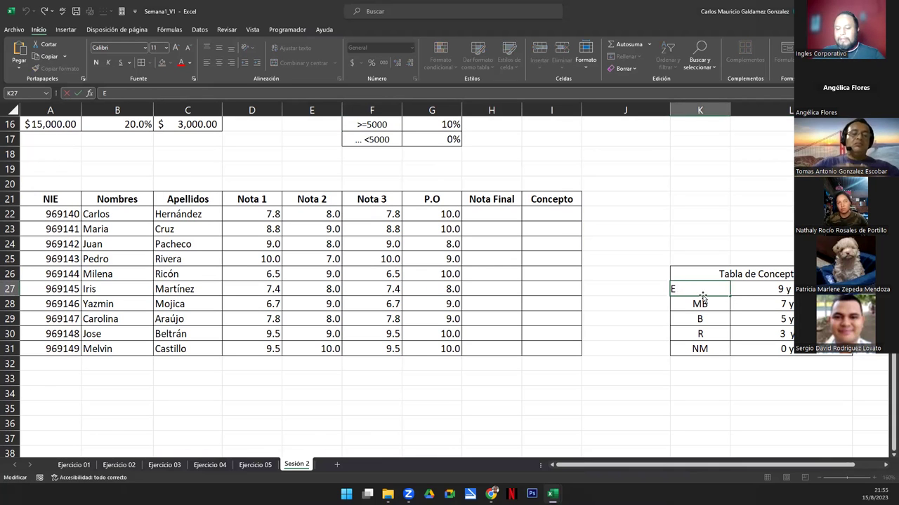
pyautogui.press('Home')
pyautogui.write('>=')
pyautogui.press('Return')
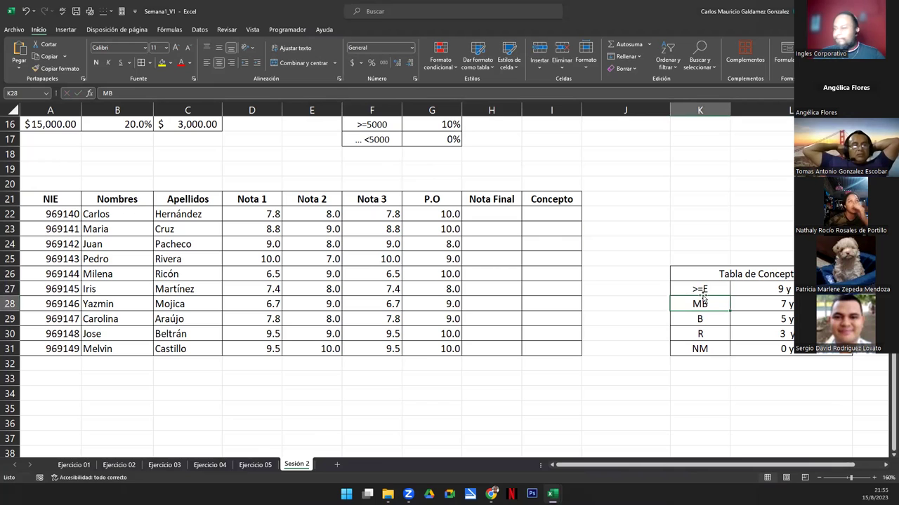
# Step: Undo the >= prefix on the E concept in K27 and set its grade range in L27 to ">=9 y 10"
pyautogui.hotkey('ctrl', 'z')
pyautogui.press('Right')
pyautogui.write('9 y 10')
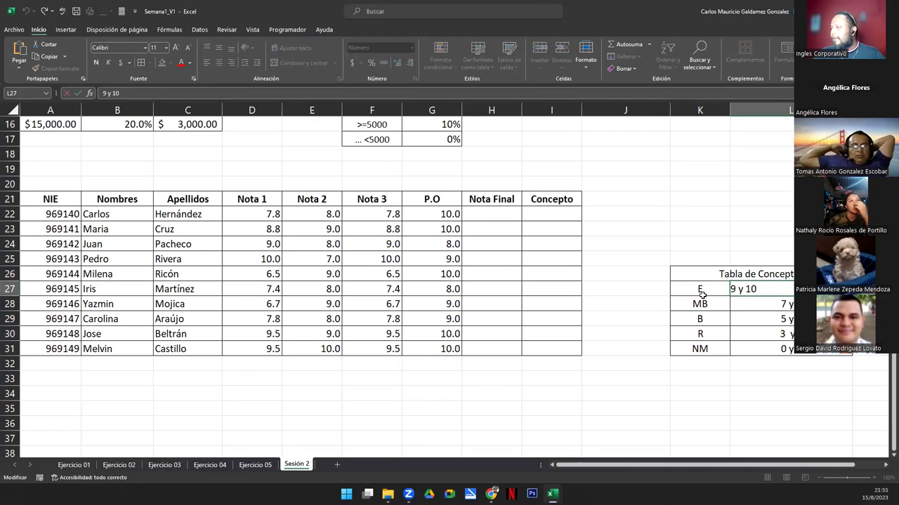
pyautogui.press('Home')
pyautogui.write('>=')
pyautogui.press('Return')
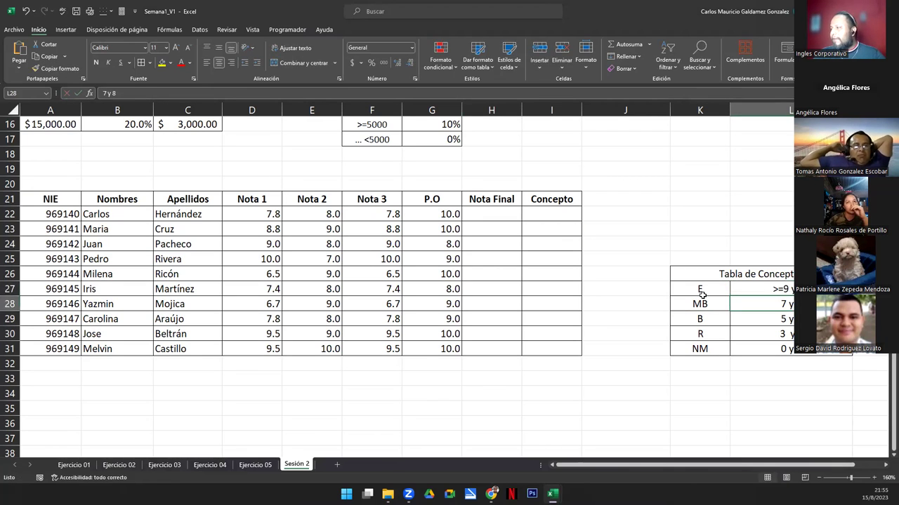
# Step: Change the MB range in L28 to ">=7 y 8" and the B range in L29 to ">=5 y 6"
pyautogui.press('F2')
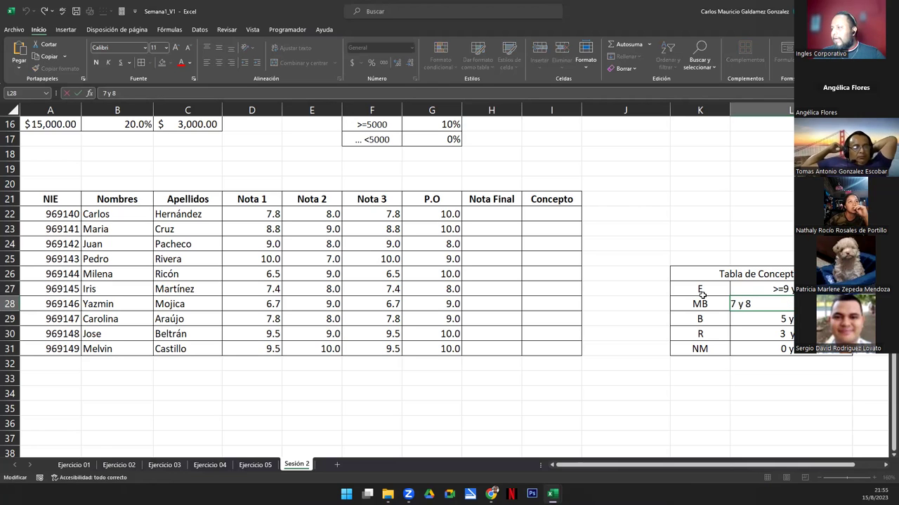
pyautogui.press('Home')
pyautogui.write('>=')
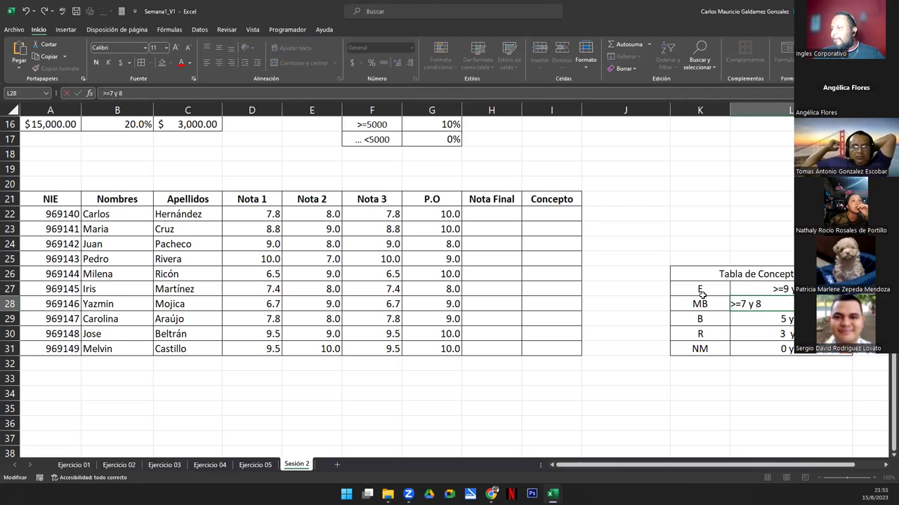
pyautogui.press('Return')
pyautogui.press('F2')
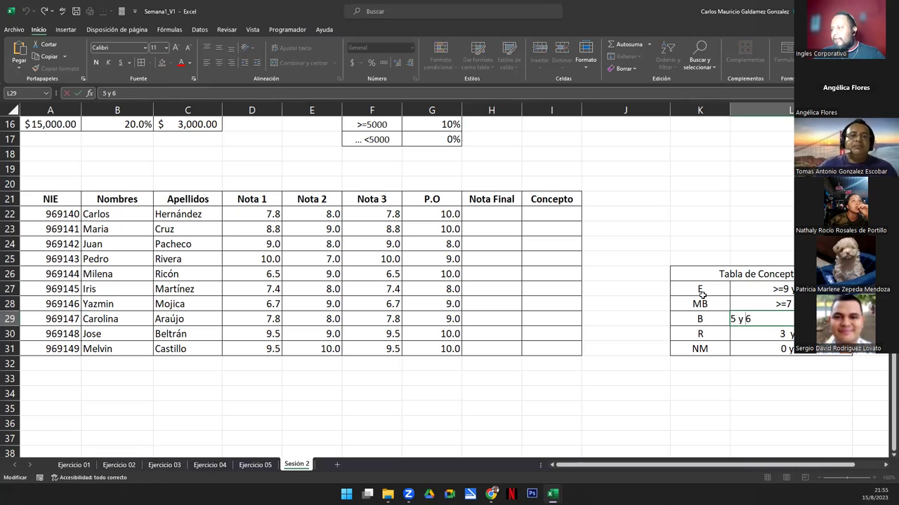
pyautogui.press('Home')
pyautogui.write('>=')
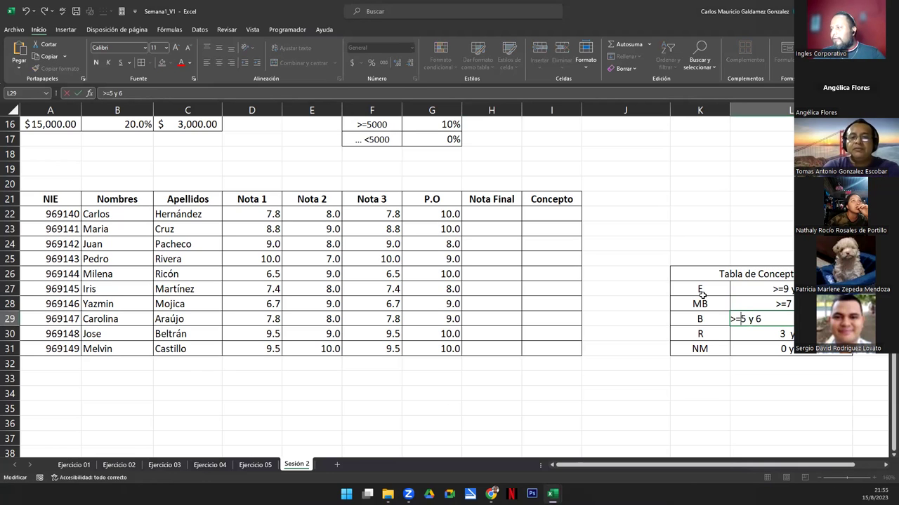
pyautogui.press('Return')
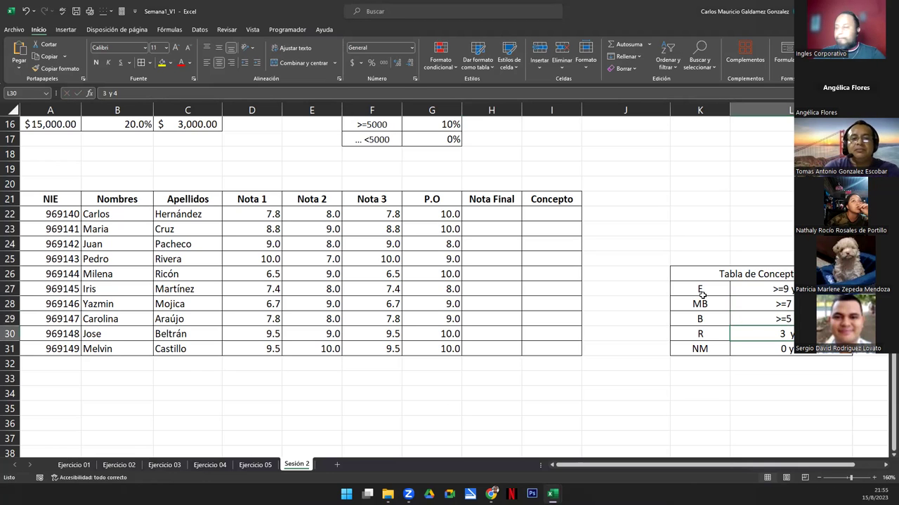
# Step: Prefix the R range in L30 with >= and change the NM range in L31 to "... >=0 y 2"
pyautogui.press('F2')
pyautogui.press('Home')
pyautogui.write('>=')
pyautogui.press('Return')
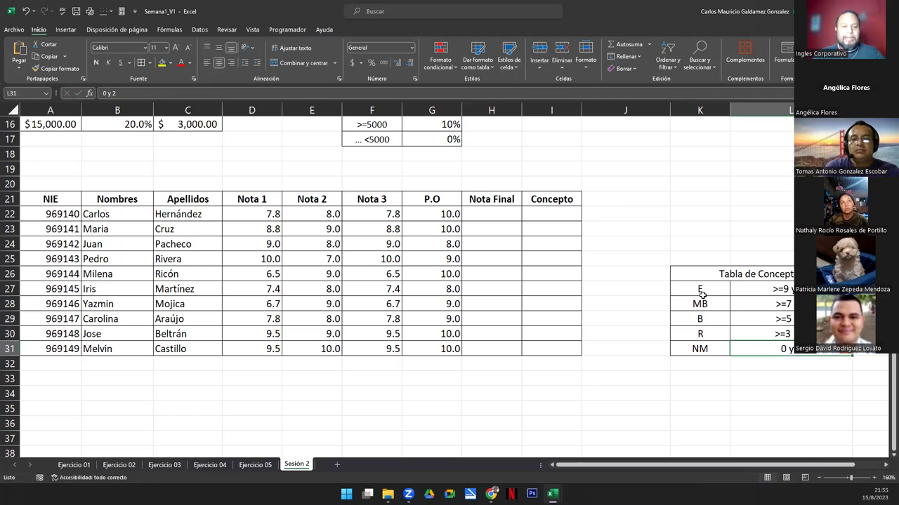
pyautogui.press('F2')
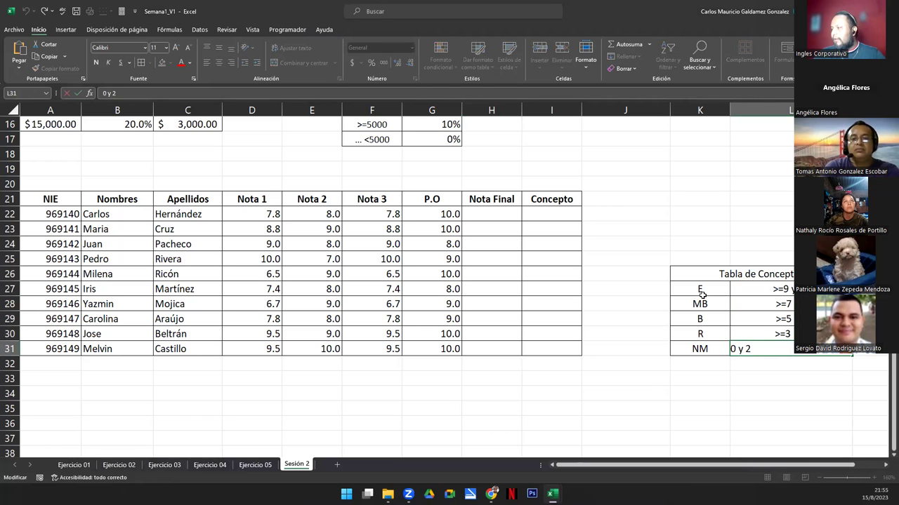
pyautogui.press('Home')
pyautogui.write('>=')
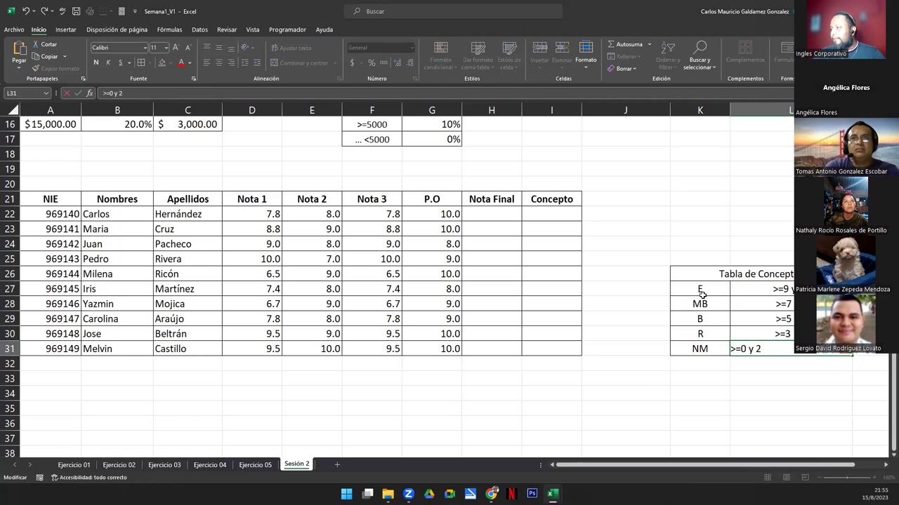
pyautogui.press('Home')
pyautogui.write('...')
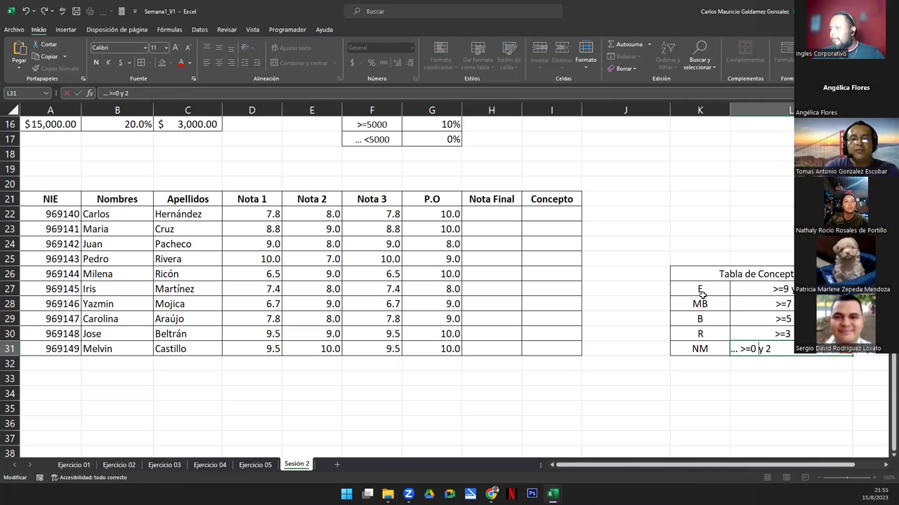
pyautogui.press('Return')
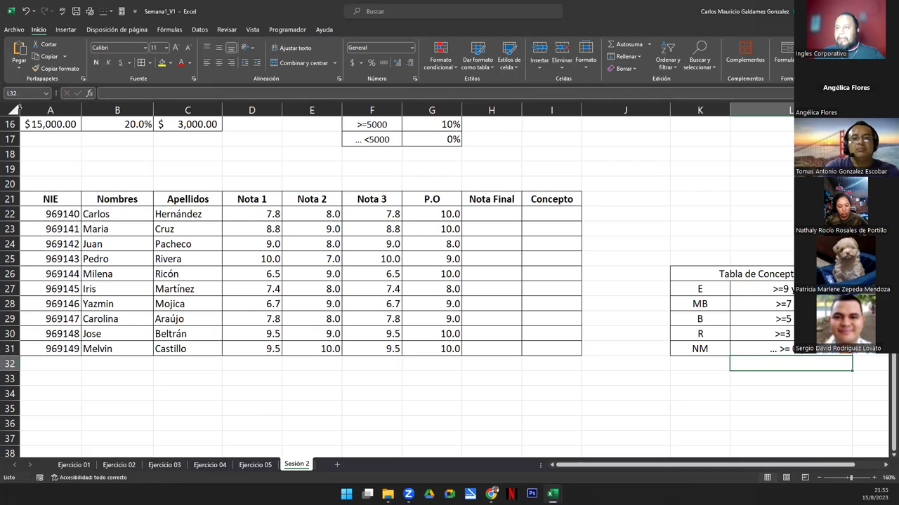
# Step: Capture a screen snip of the student table with Tabla de Conceptos and review the Nota Final, Concepto and concept table cells
pyautogui.press('super+shift+s')
pyautogui.moveTo(2, 101); pyautogui.dragTo(868, 424)
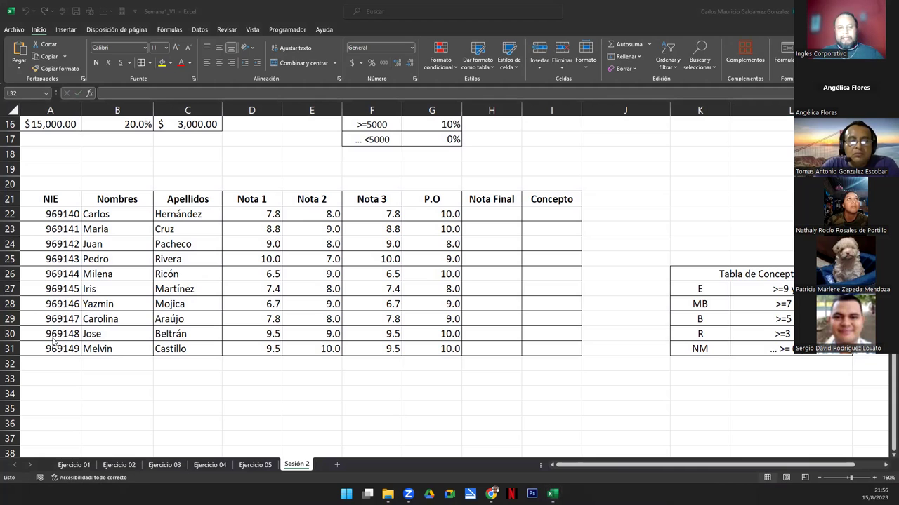
pyautogui.click(496, 214)
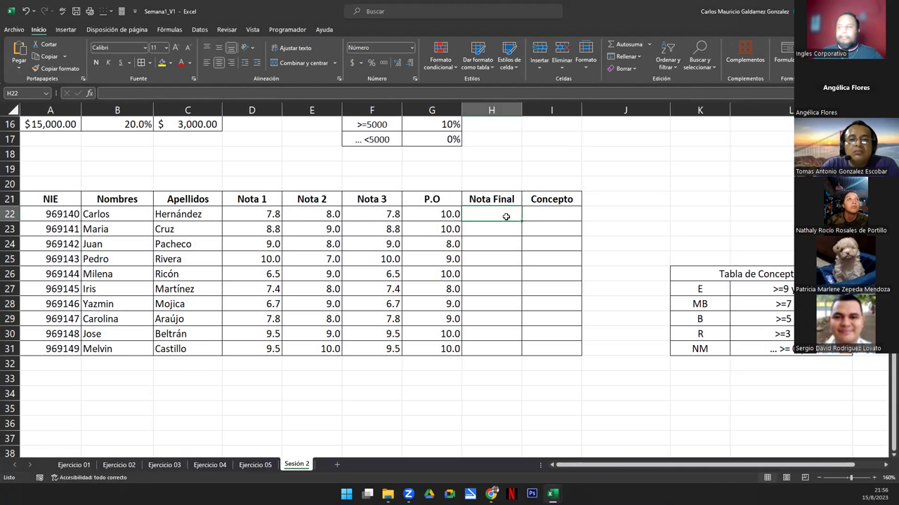
pyautogui.click(545, 214)
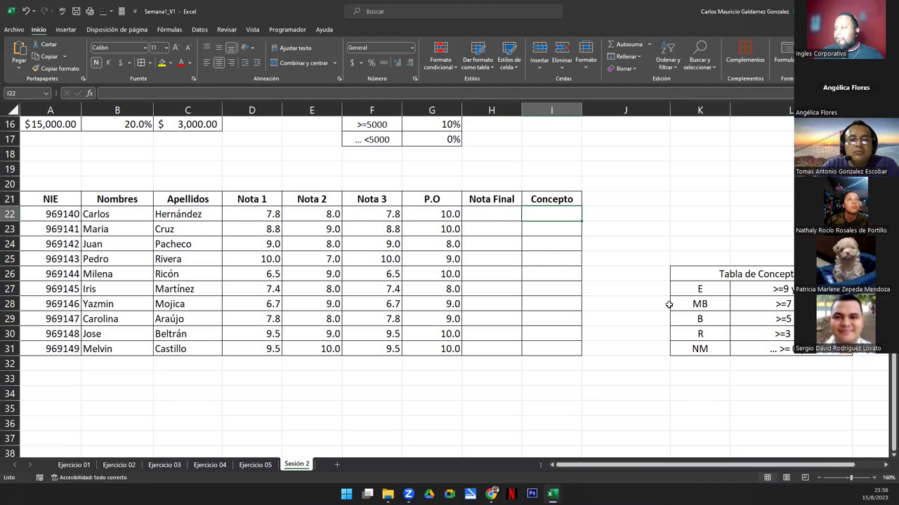
pyautogui.moveTo(730, 278); pyautogui.dragTo(733, 350)
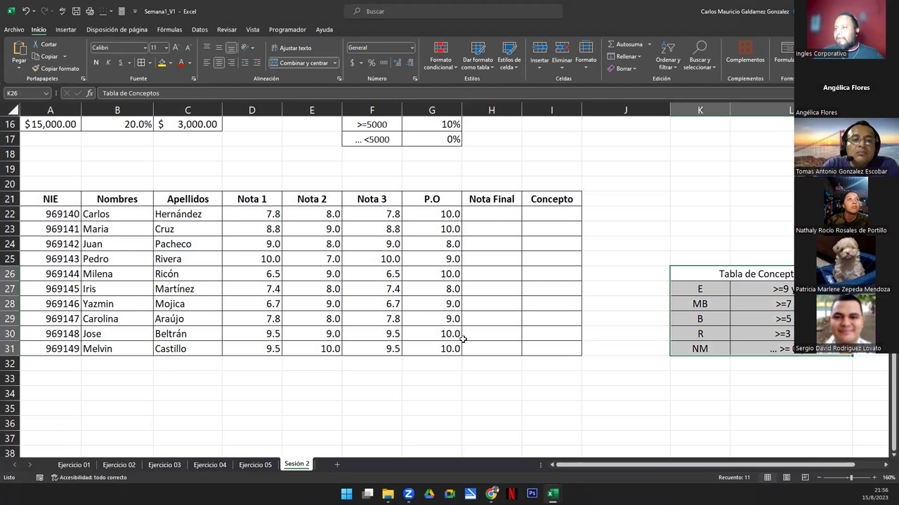
# Step: Examine the nested SI formula in C2 as a model for the Concepto formula and leave it unedited
pyautogui.scroll(5, 453, 337)
pyautogui.click(201, 139)
pyautogui.doubleClick(201, 139)
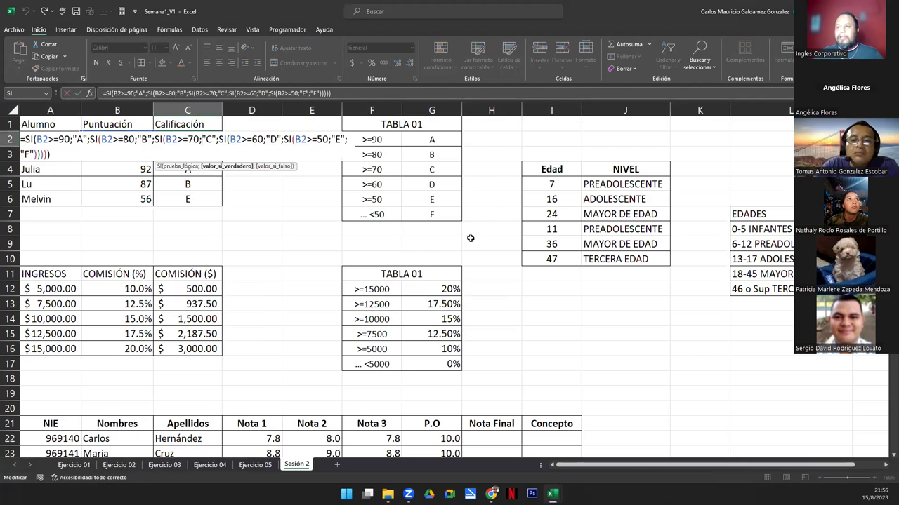
pyautogui.scroll(-10, 584, 327)
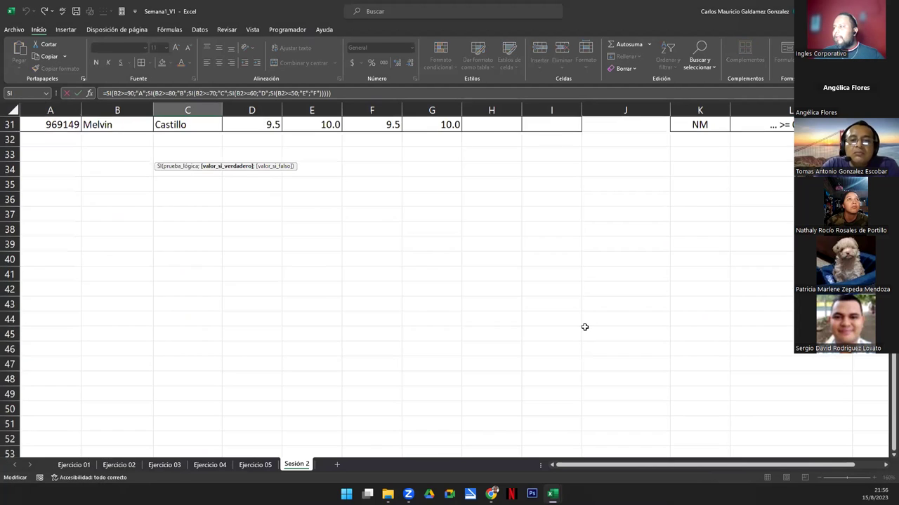
pyautogui.scroll(5, 584, 327)
pyautogui.click(692, 292)
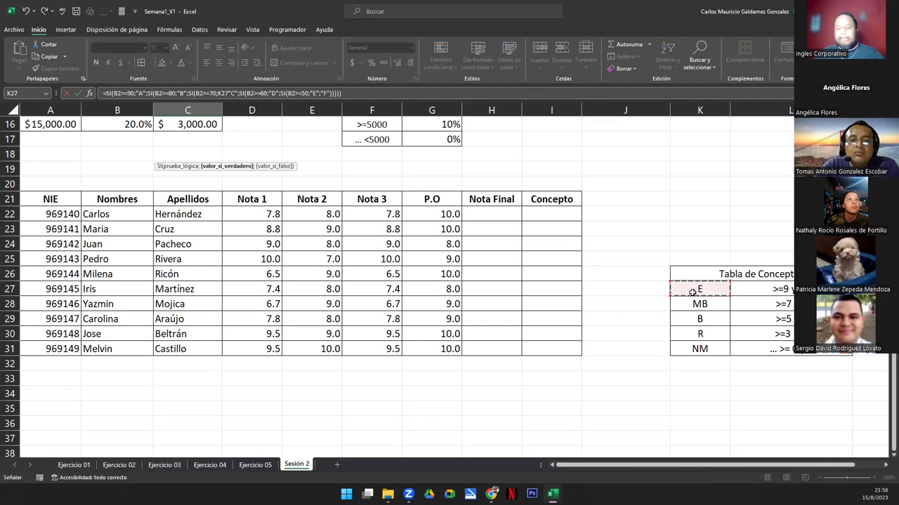
pyautogui.press('Escape')
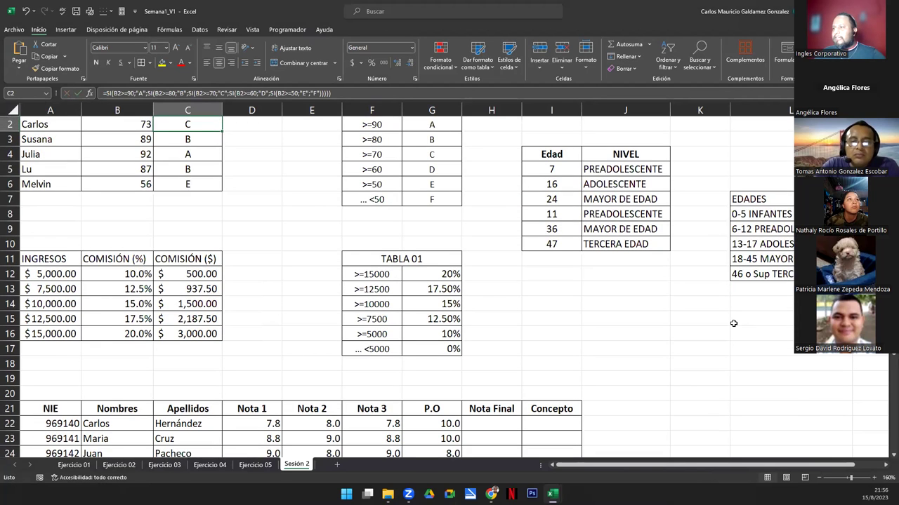
# Step: Examine each concept letter in K27:K31 against its grade range in L27:L31 for filling the Concepto column
pyautogui.scroll(-5, 365, 176)
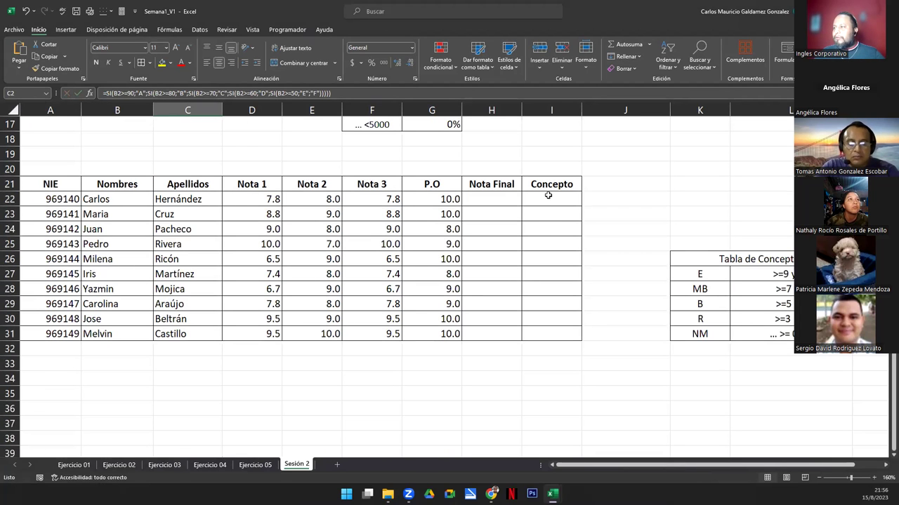
pyautogui.moveTo(712, 274); pyautogui.dragTo(743, 339)
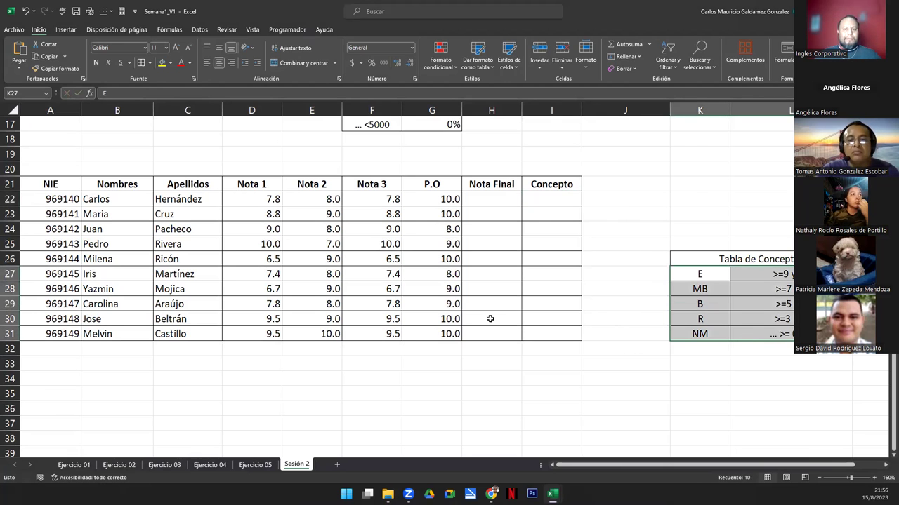
pyautogui.click(525, 202)
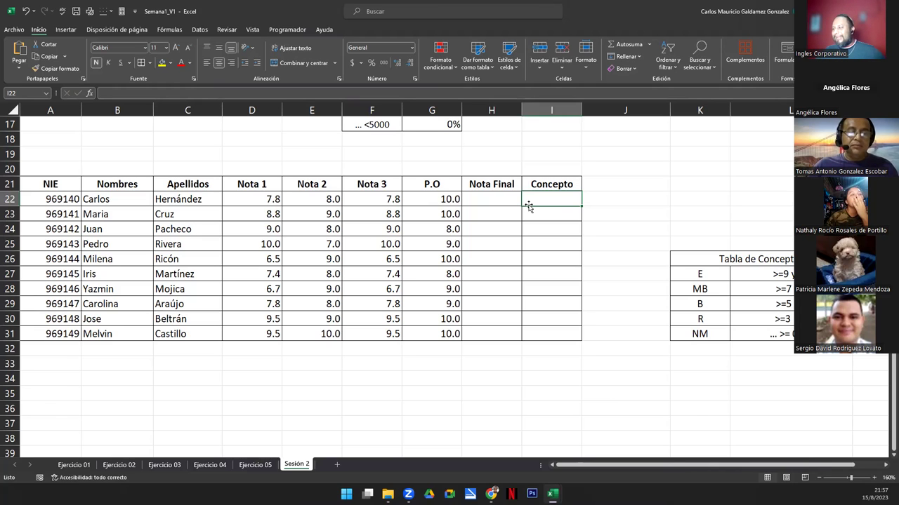
pyautogui.click(707, 276)
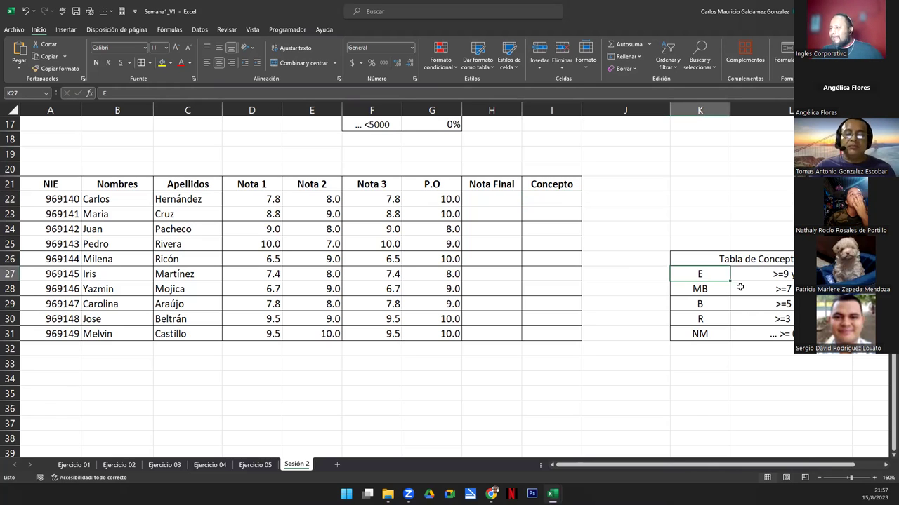
pyautogui.click(760, 278)
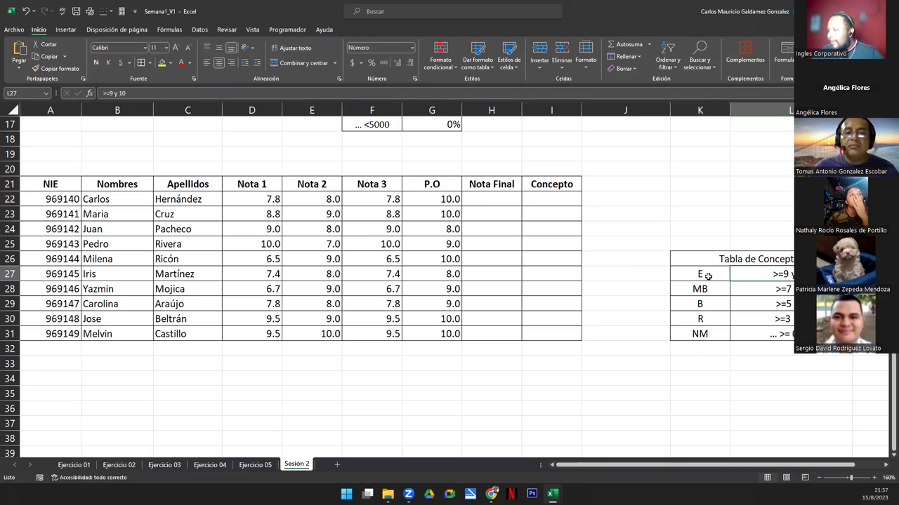
pyautogui.click(708, 274)
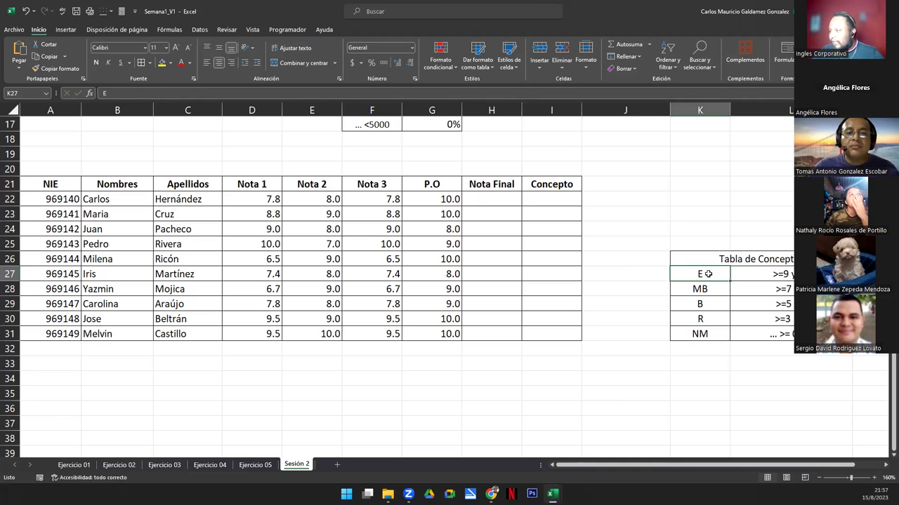
pyautogui.click(753, 292)
pyautogui.click(708, 289)
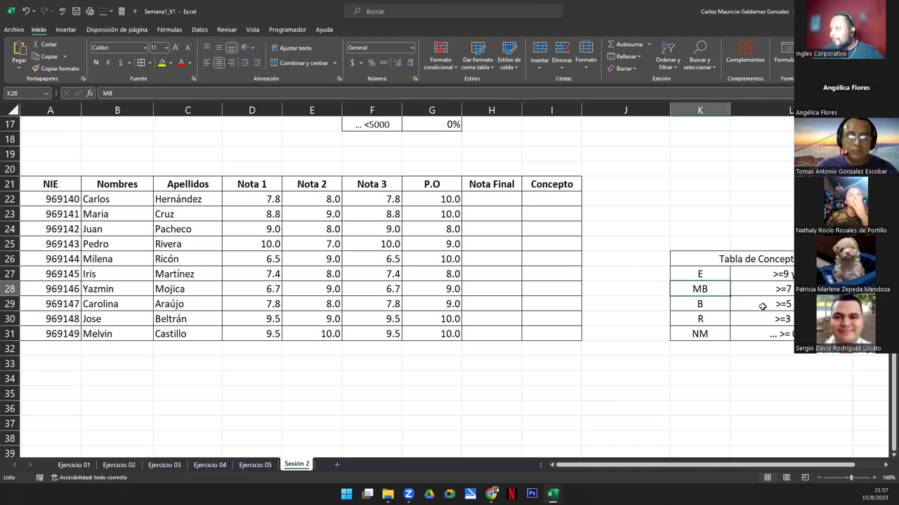
pyautogui.click(762, 307)
pyautogui.click(703, 303)
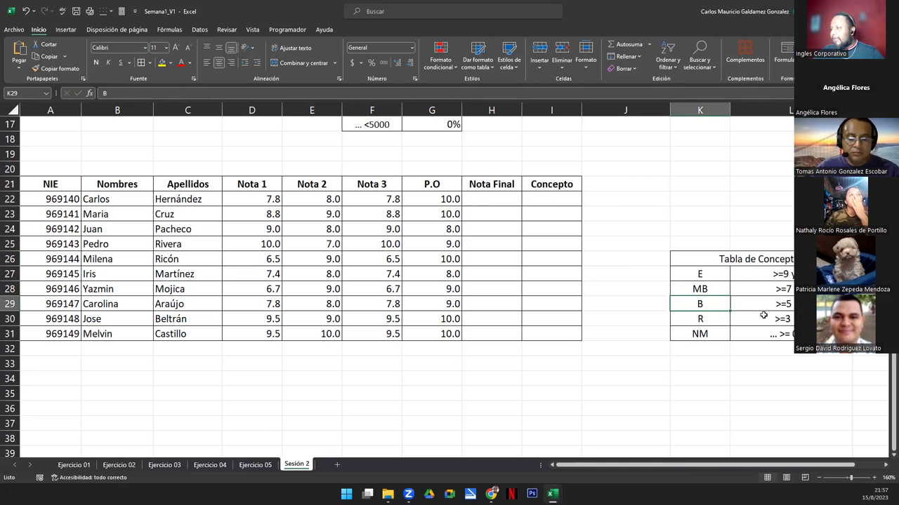
pyautogui.click(768, 363)
pyautogui.click(714, 326)
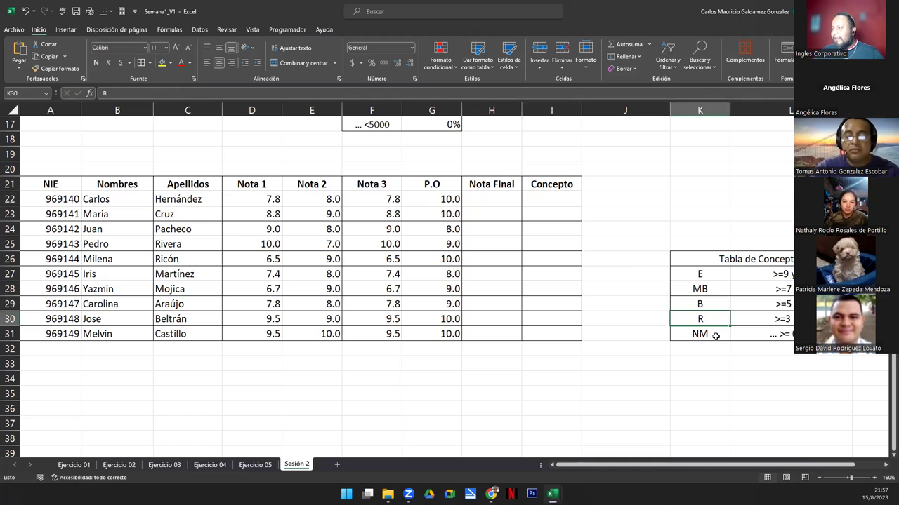
pyautogui.click(715, 332)
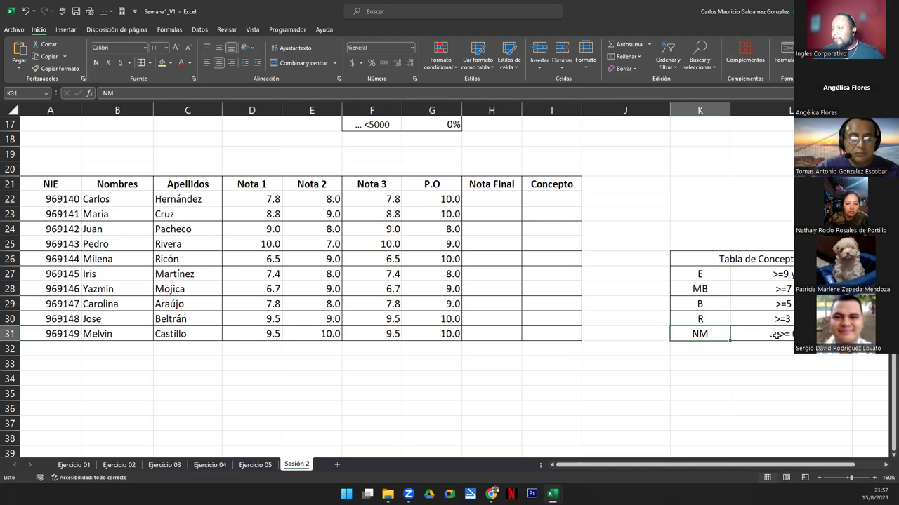
pyautogui.moveTo(701, 320); pyautogui.dragTo(702, 333)
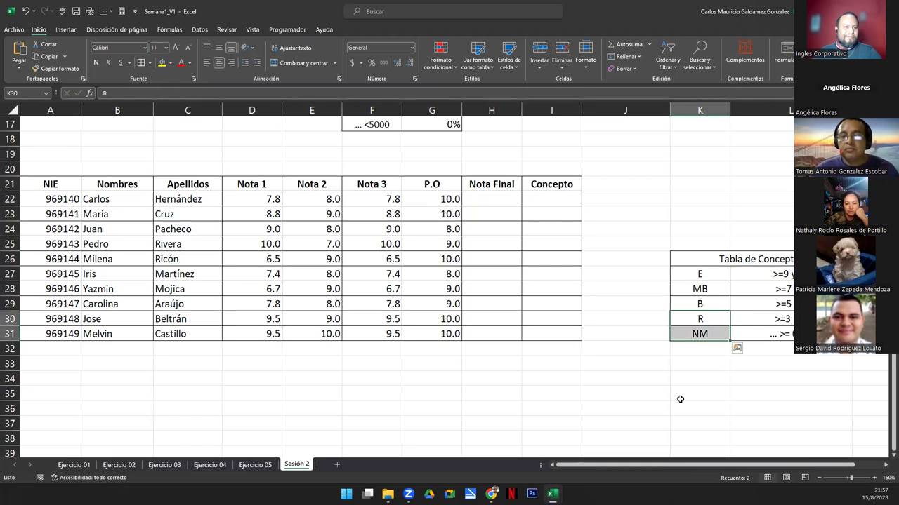
pyautogui.click(747, 340)
pyautogui.click(513, 288)
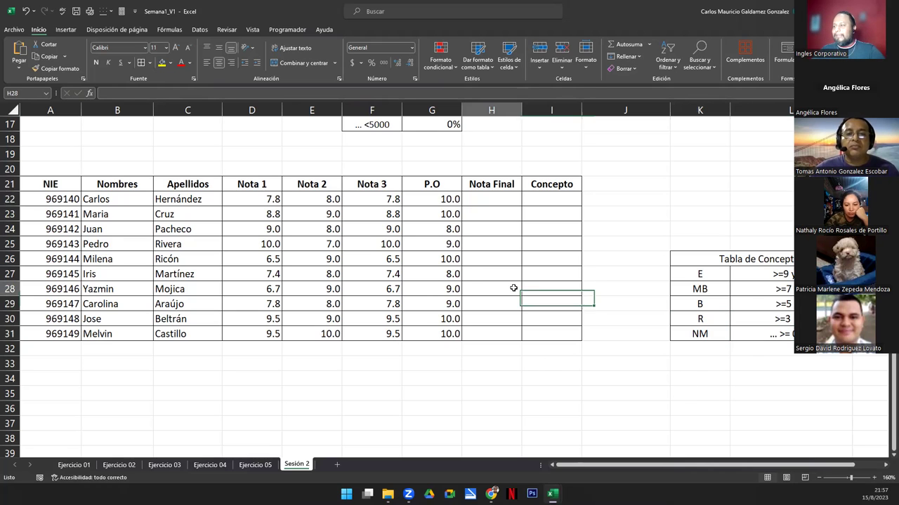
pyautogui.moveTo(754, 274); pyautogui.dragTo(755, 334)
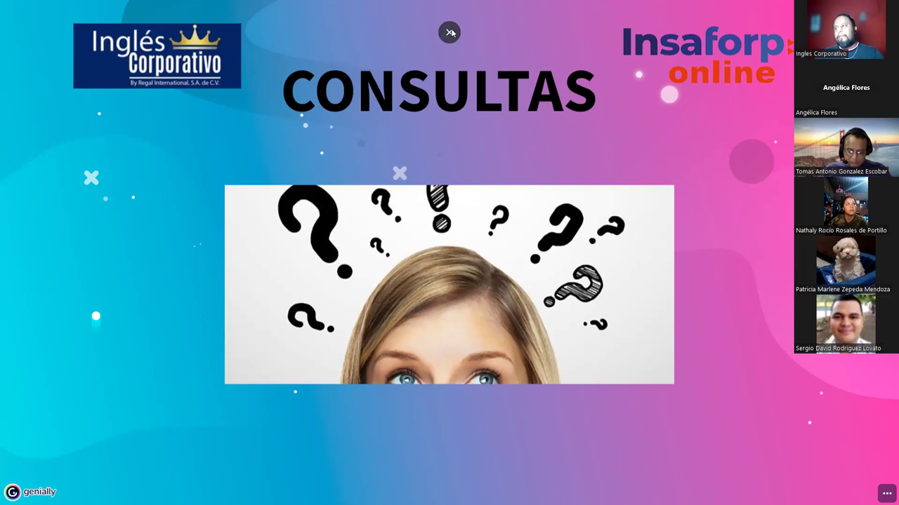
# Step: Switch to Chrome, leave the full-screen Genially presentation and open the Gmail inbox in a new tab
pyautogui.click(449, 32)
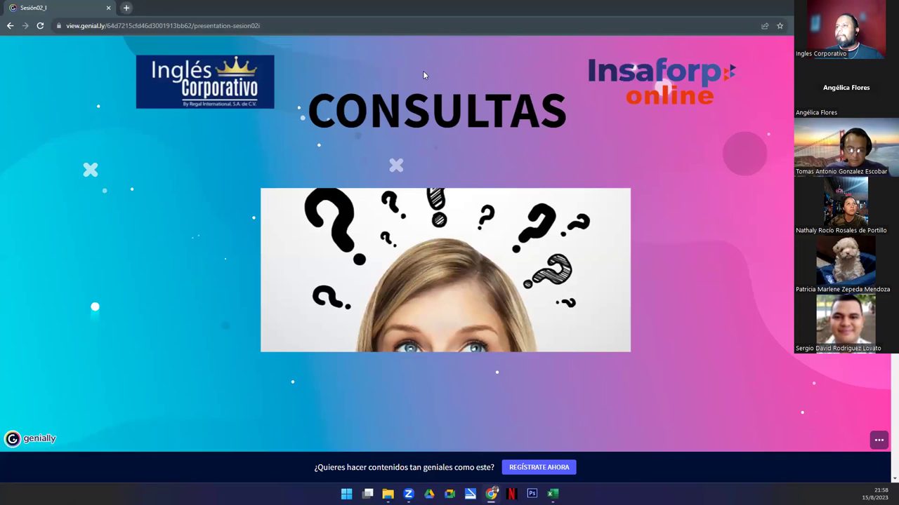
pyautogui.click(126, 8)
pyautogui.click(788, 56)
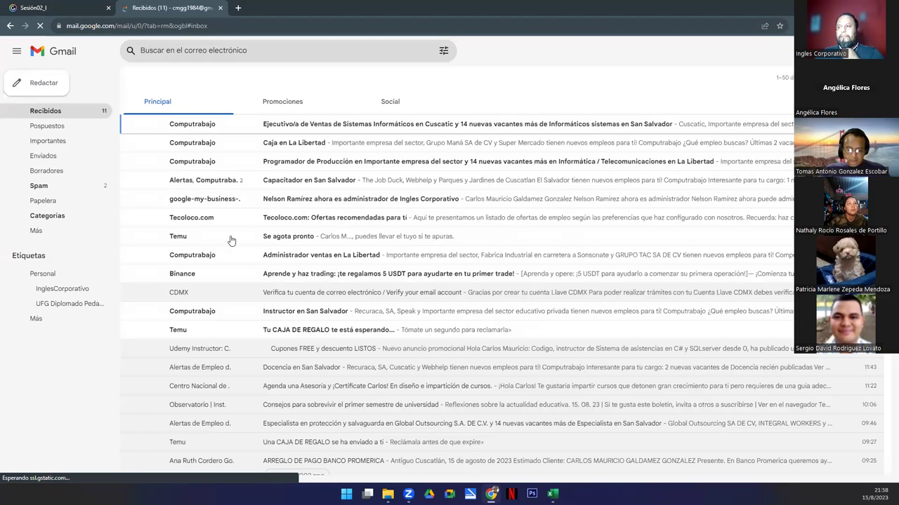
# Step: Search the mailbox by the coordinator's first name and open the top message about the assigned EXCEL INTERMEDIO group
pyautogui.click(174, 52)
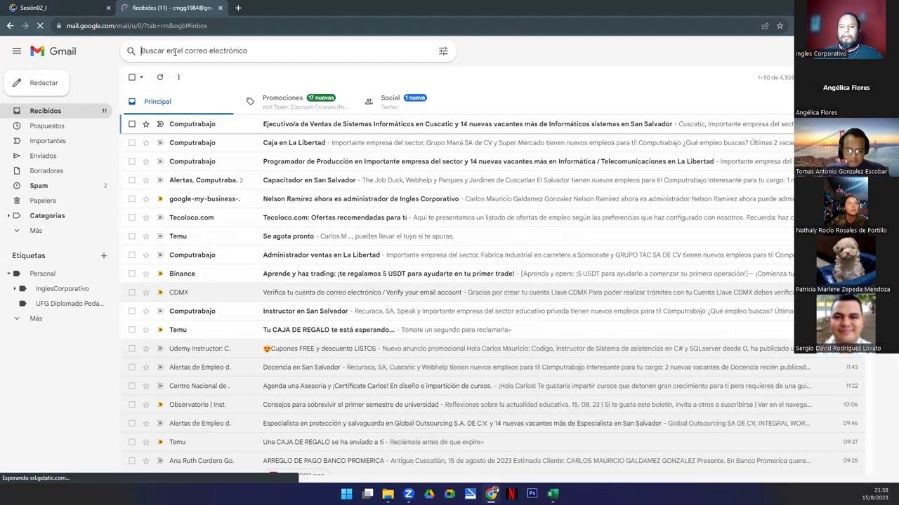
pyautogui.write('jimm')
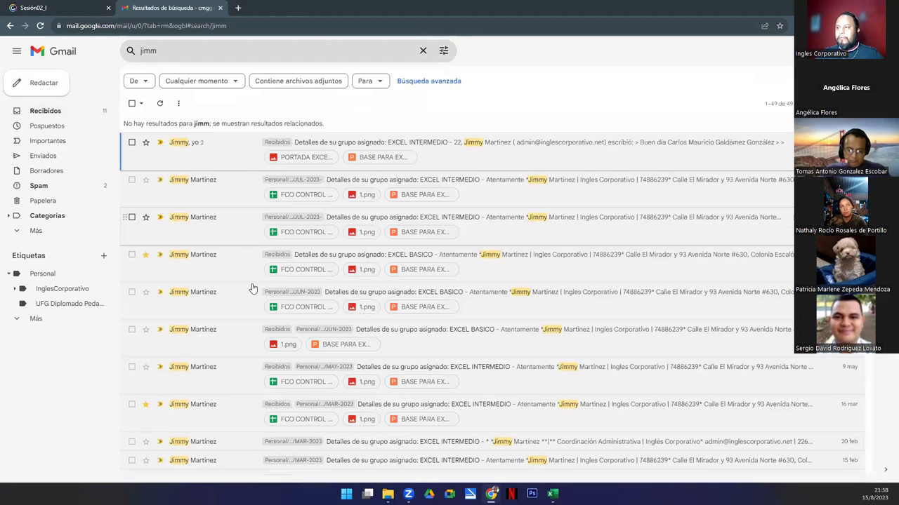
pyautogui.click(234, 147)
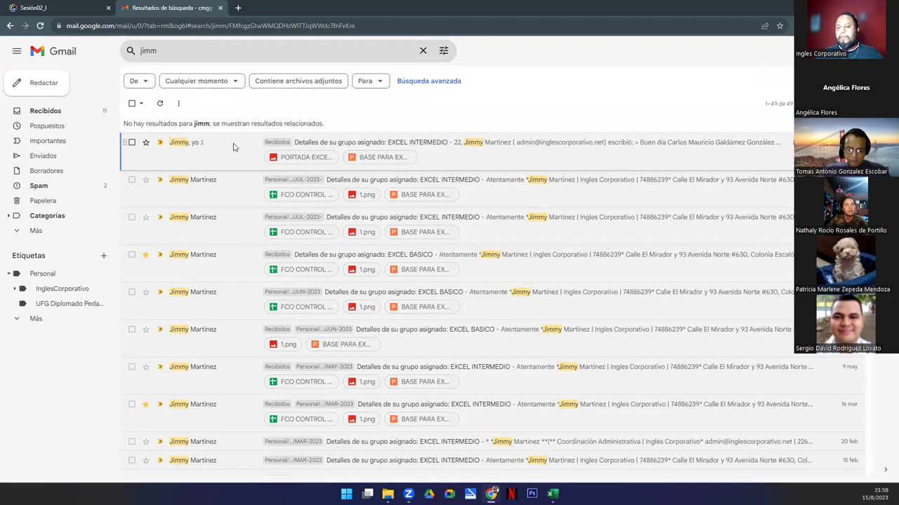